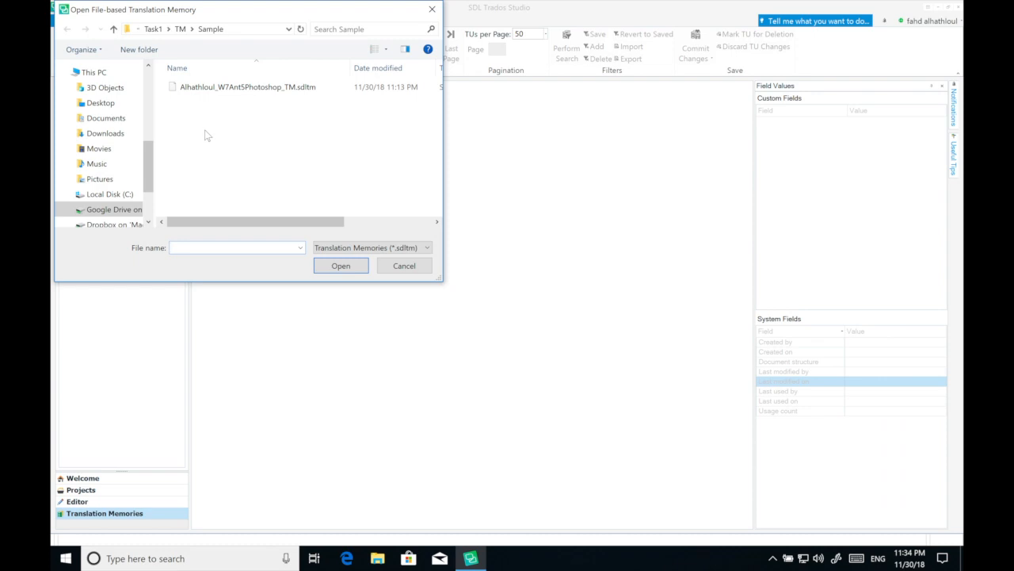
Open the W7Ant5Photoshop_TM translation memory from the Sample folder and review its Fields and Settings page.
click(251, 89)
click(339, 266)
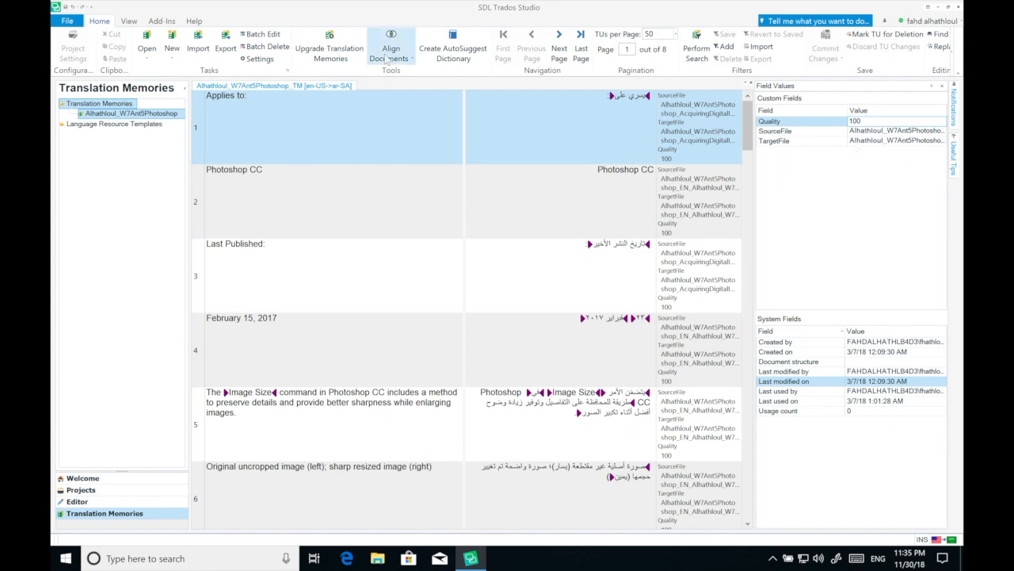
click(262, 59)
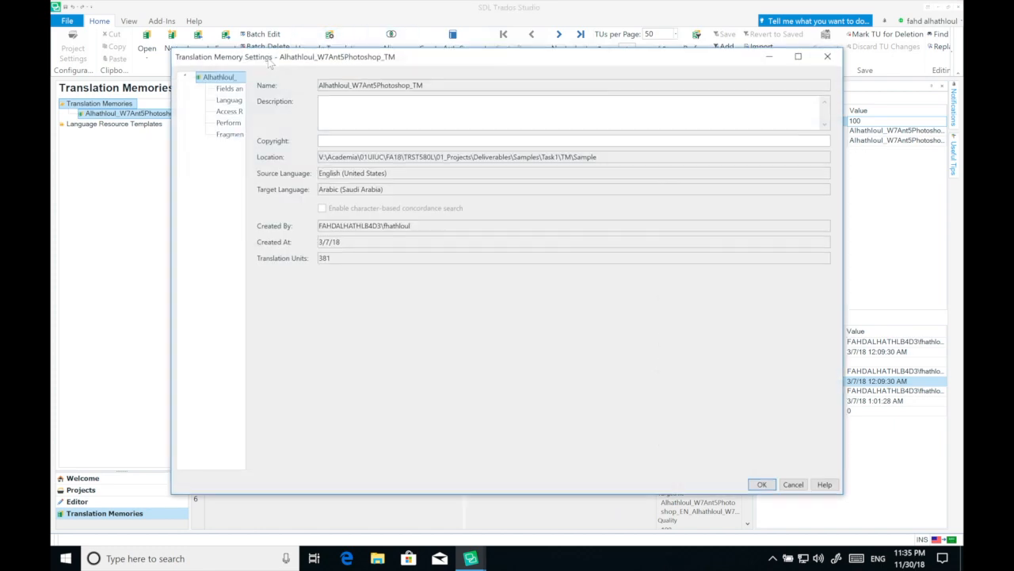
click(237, 89)
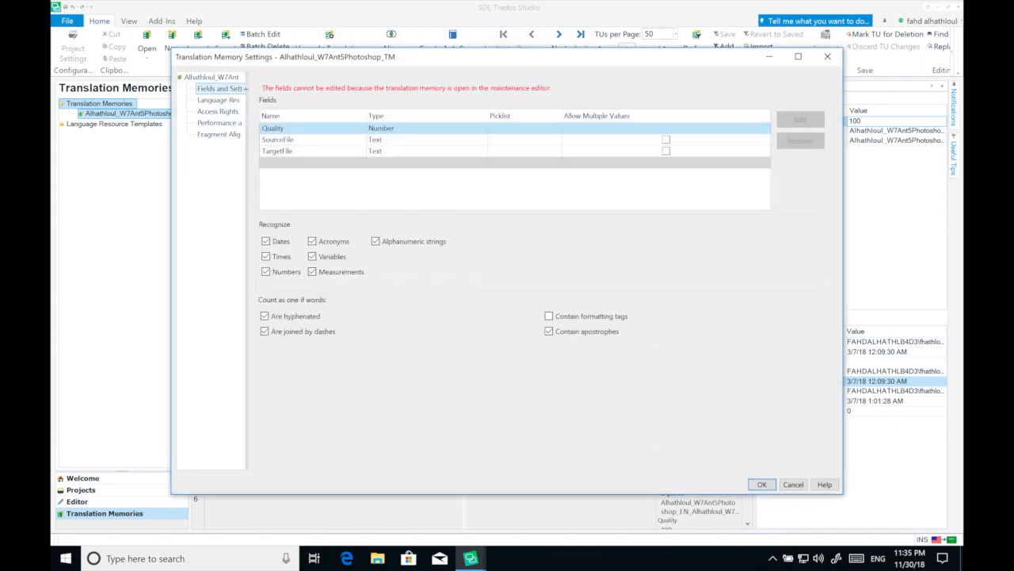
drag(246, 88, 313, 91)
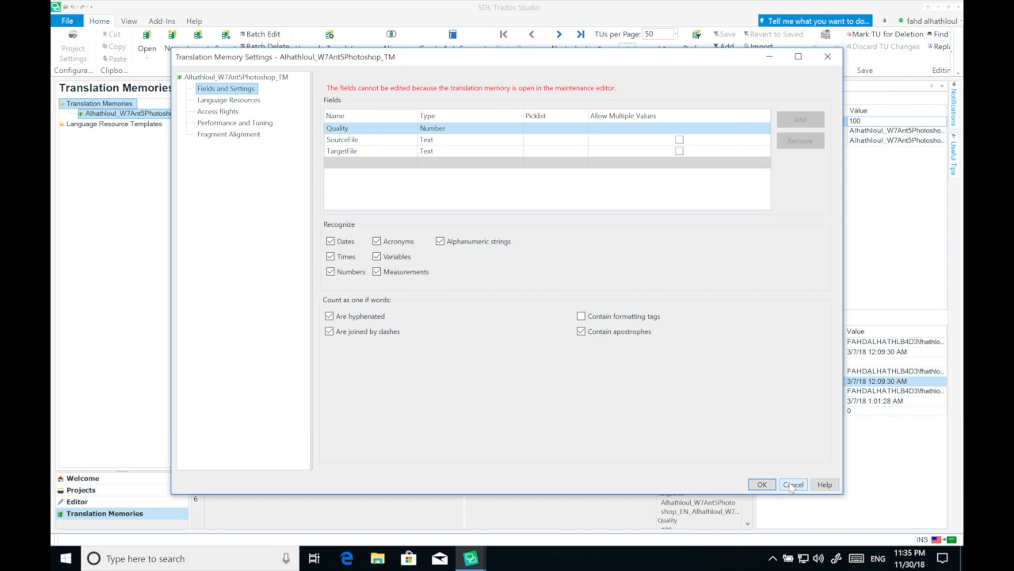
click(829, 57)
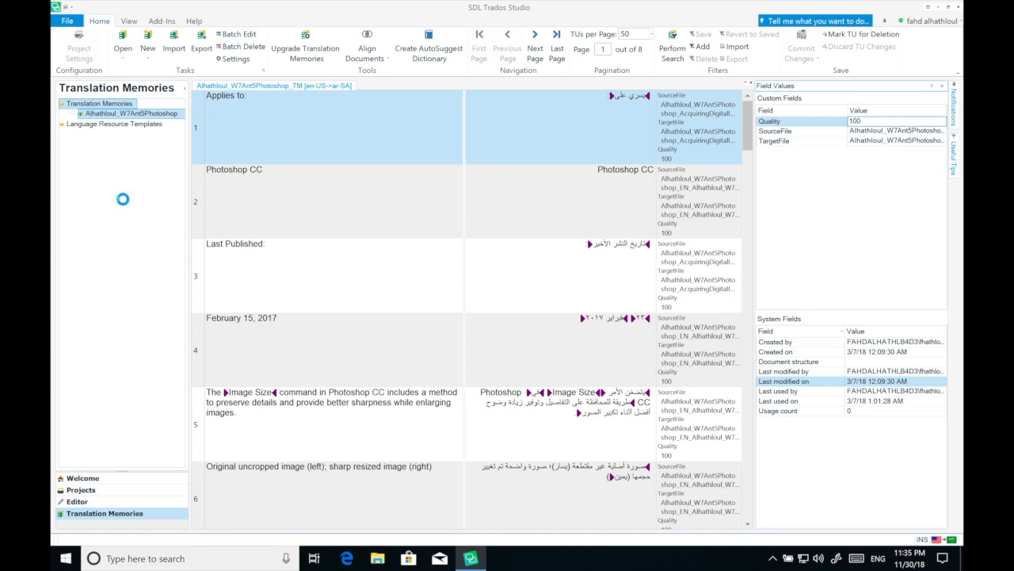
Start an export of the translation memory and choose the Task1 > TM > Sample folder as its destination.
click(202, 52)
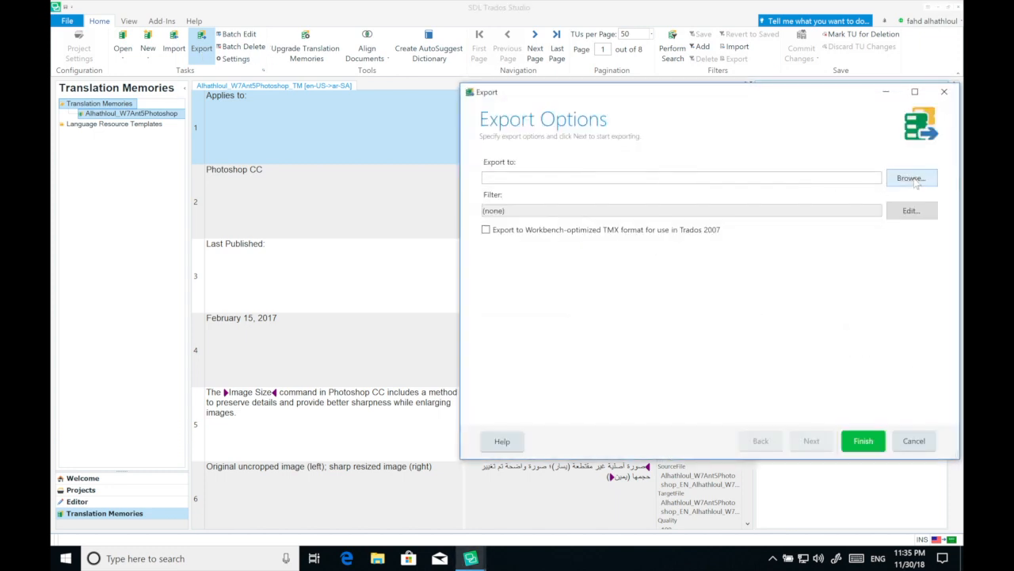
click(912, 179)
scroll(516, 188, up, 5)
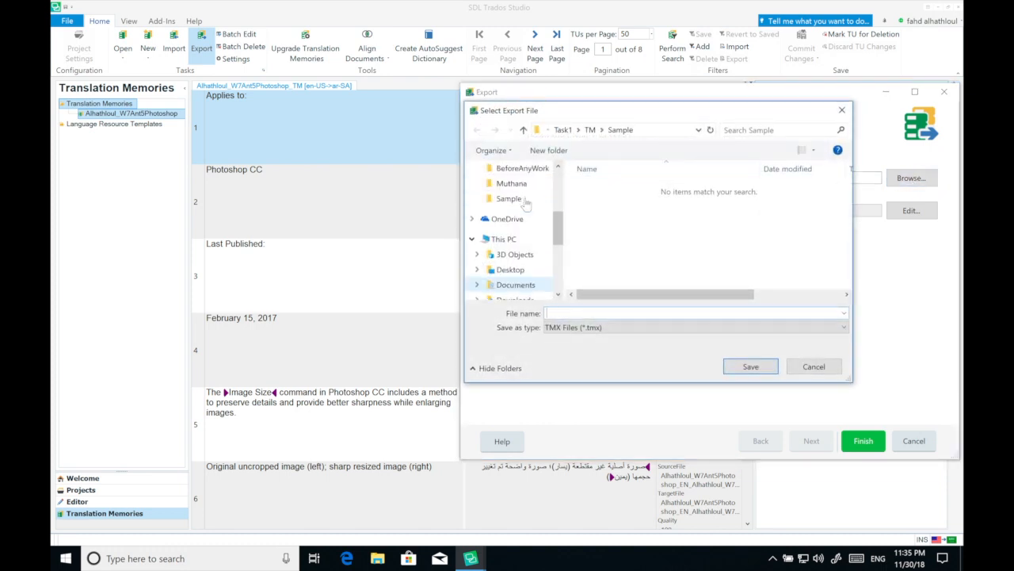
click(513, 193)
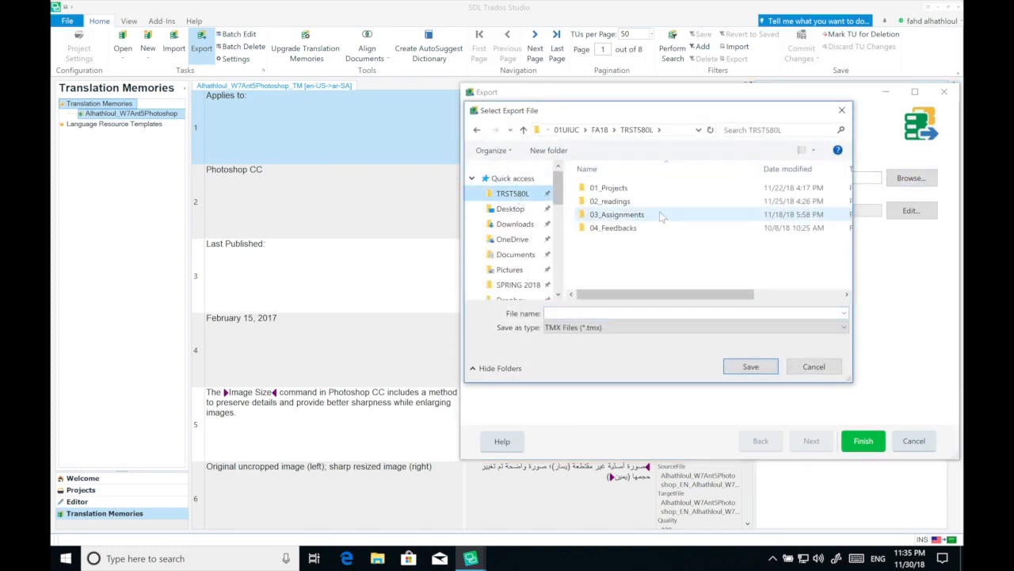
click(652, 193)
double_click(651, 194)
double_click(651, 193)
double_click(652, 193)
double_click(651, 193)
double_click(651, 193)
double_click(653, 192)
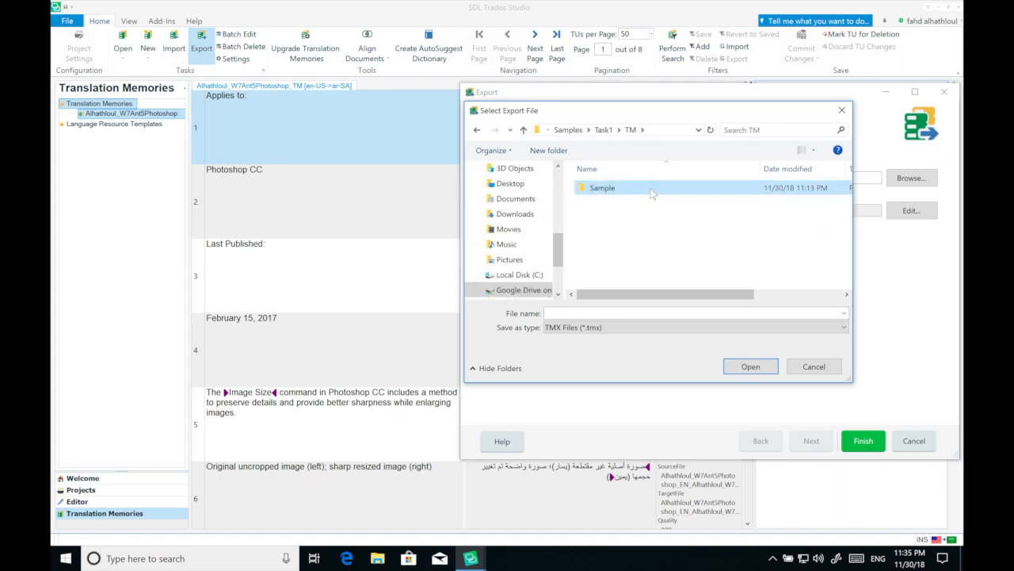
Name the TMX export file "Sample for TRST580L" and run the export to completion.
click(598, 313)
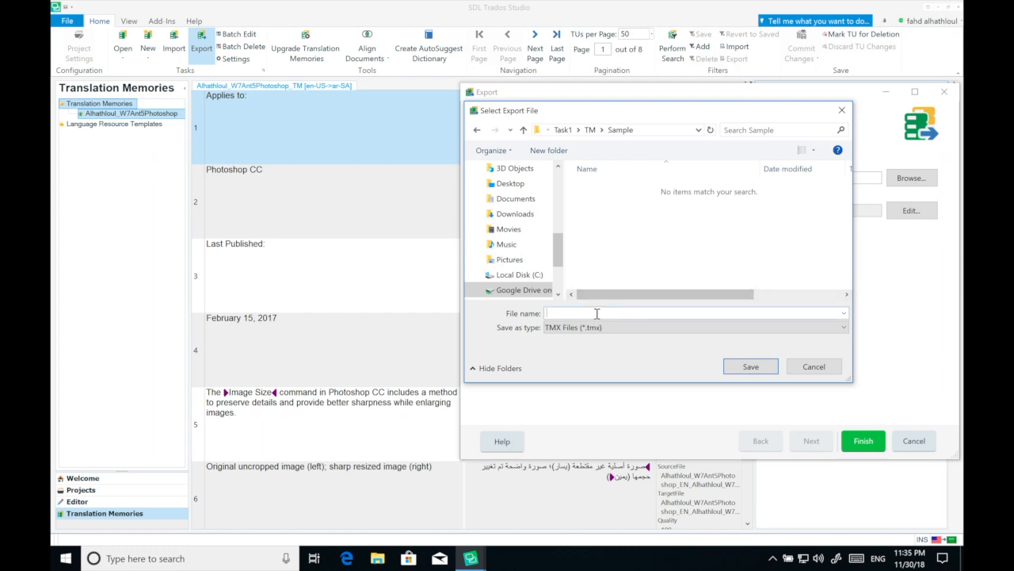
text(Sampl)
text(e for TRST)
text(S80)
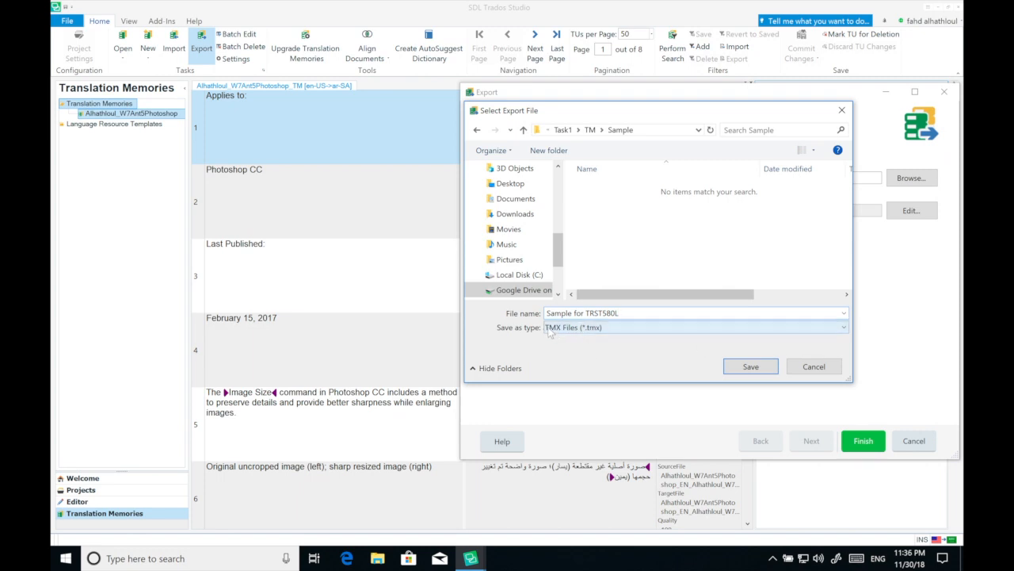
click(748, 365)
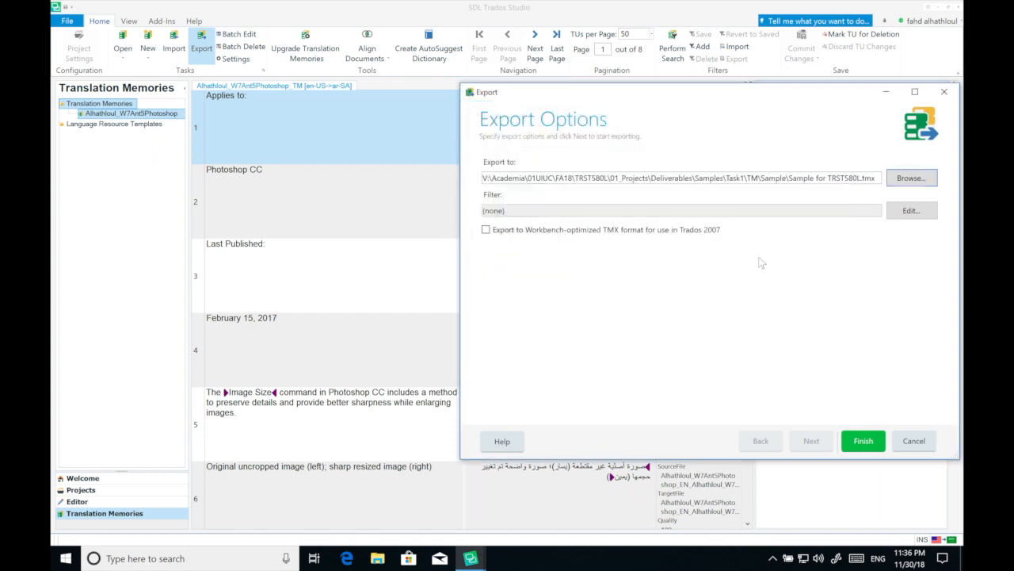
click(860, 442)
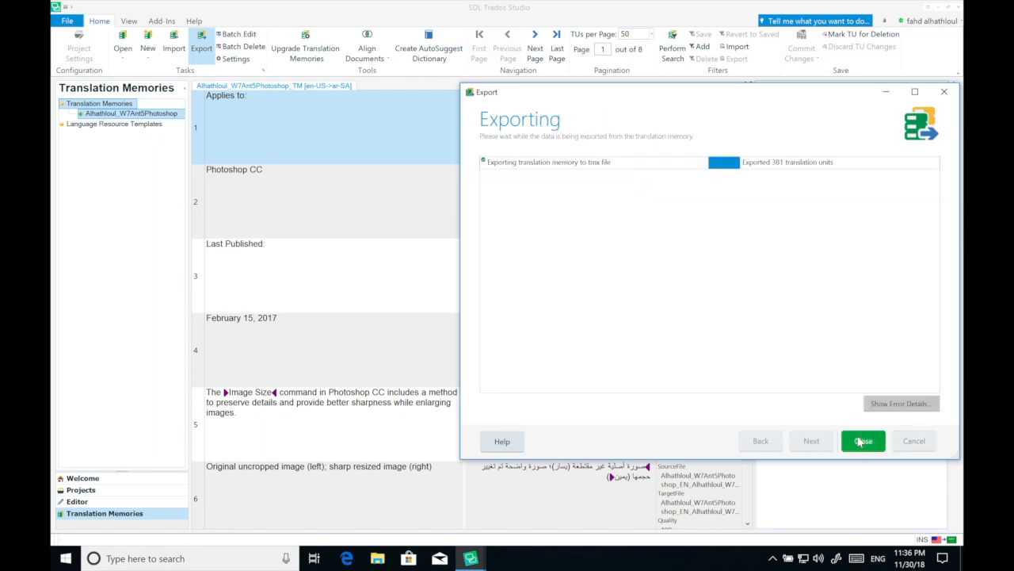
click(862, 442)
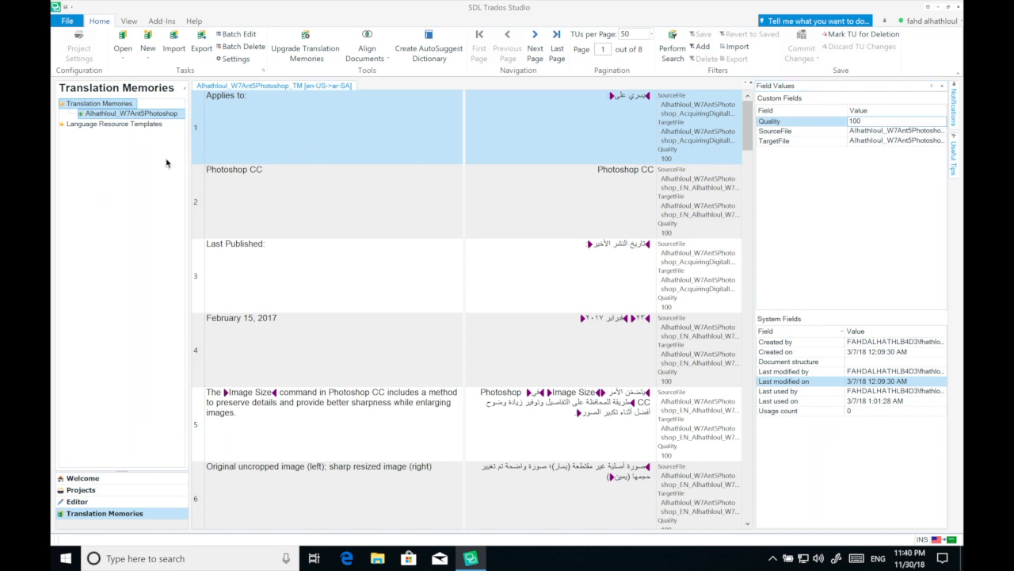
Start a new file-based translation memory created from the existing W7Ant5Photoshop_TM file.
click(148, 60)
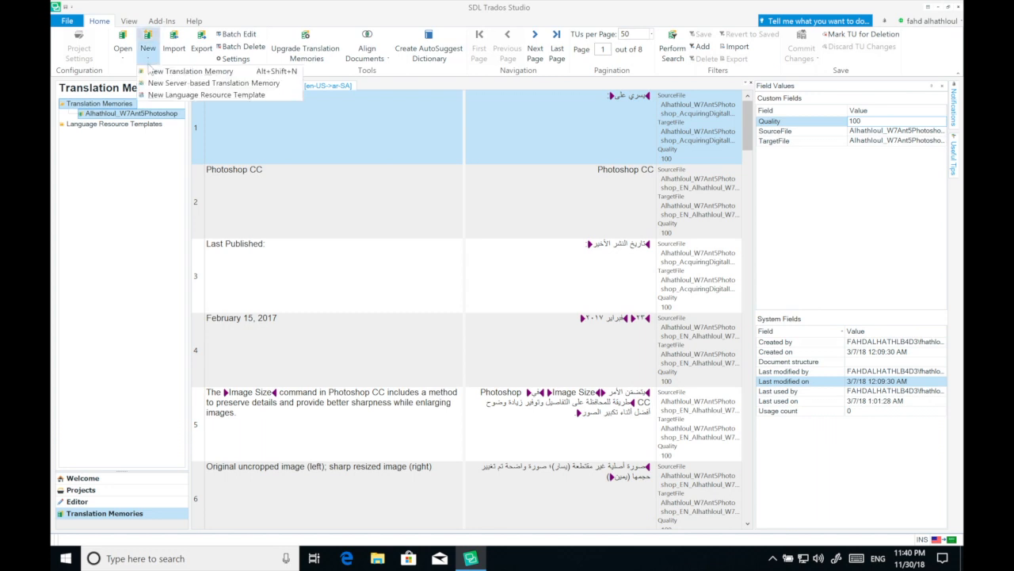
click(149, 70)
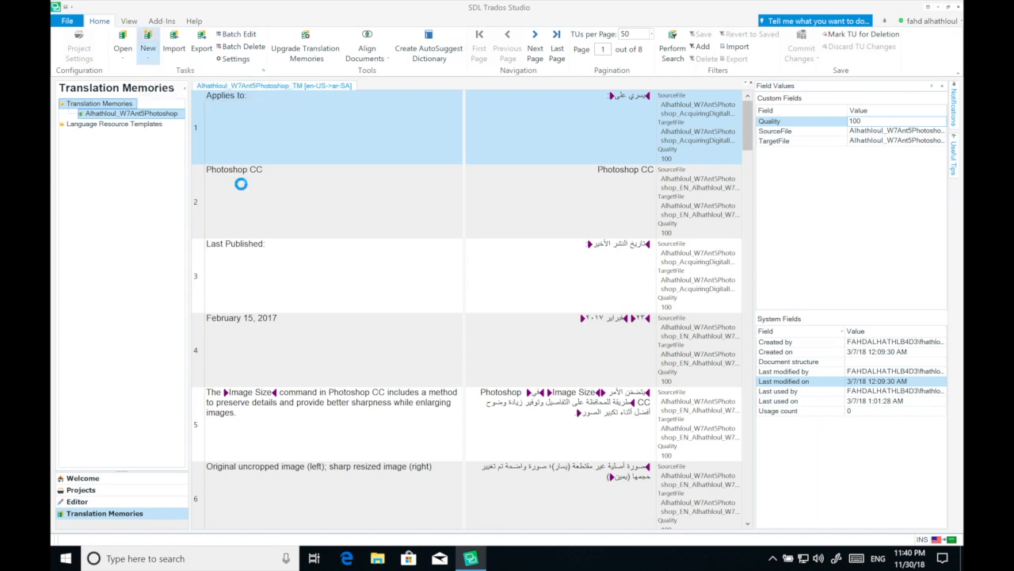
drag(691, 81, 389, 80)
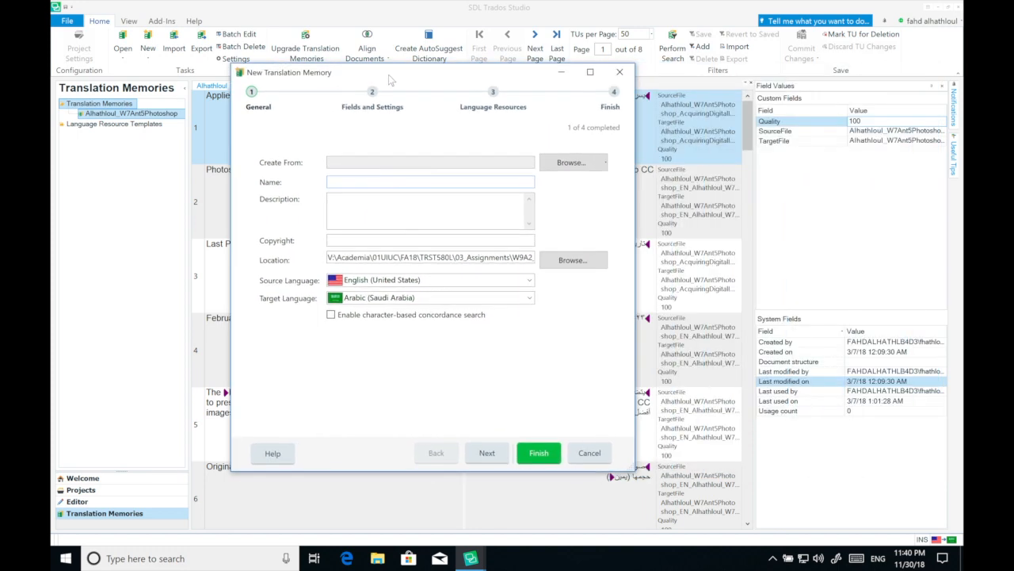
click(589, 164)
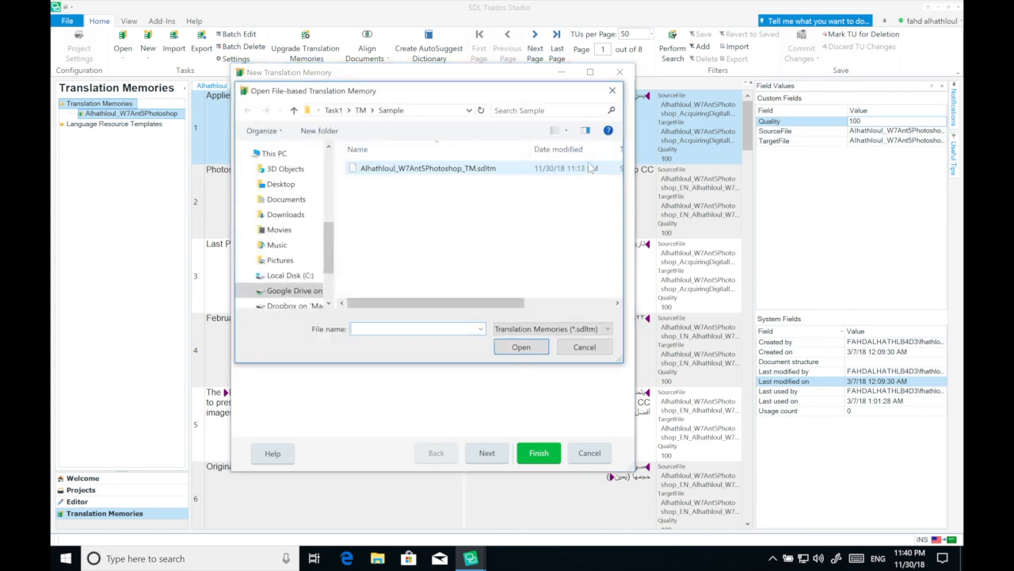
click(443, 168)
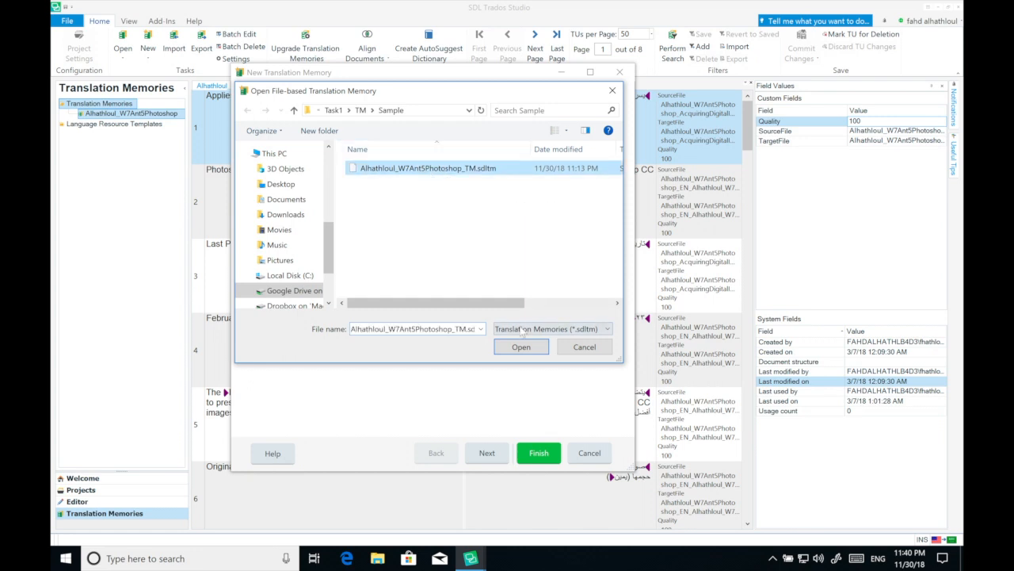
click(536, 347)
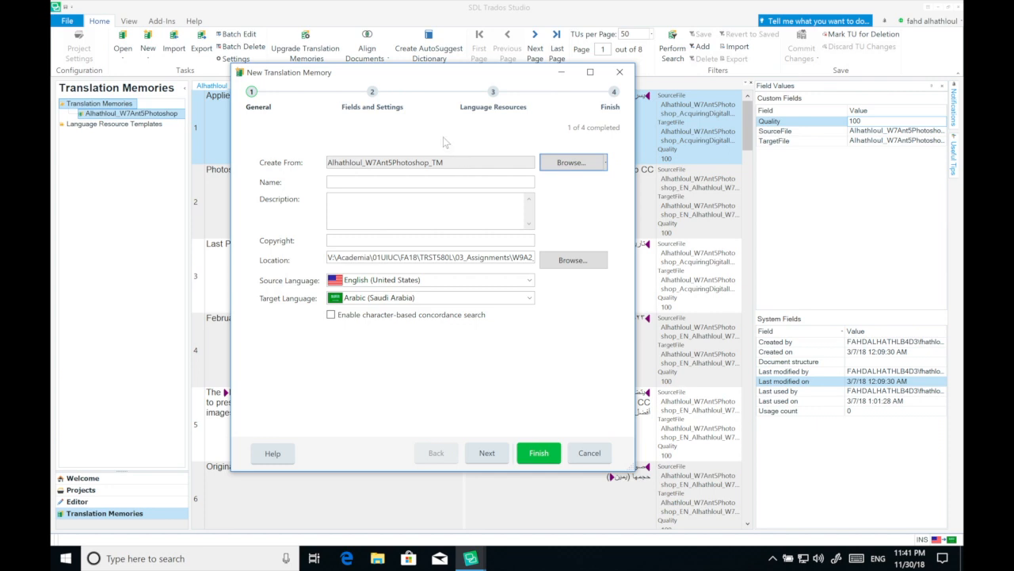
Name the new translation memory with the owner's surname plus "_TRST580L-Final-Project-Task1_TM" and store it in the TASK1 NEw folder.
click(345, 182)
text(Alhathloul_TRST580L-Final-Project-Task1)
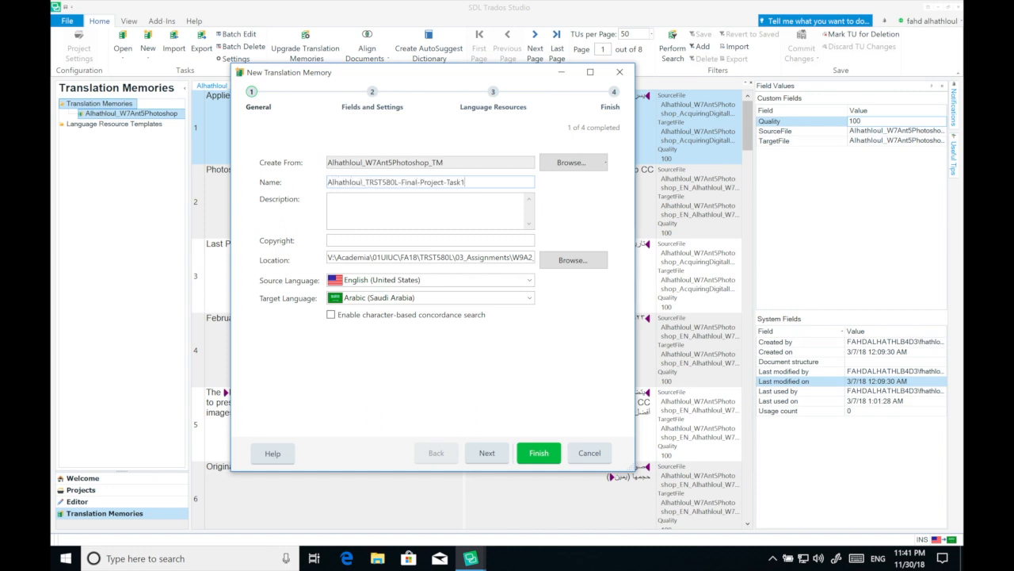
text(_Tm)
text(M)
click(564, 260)
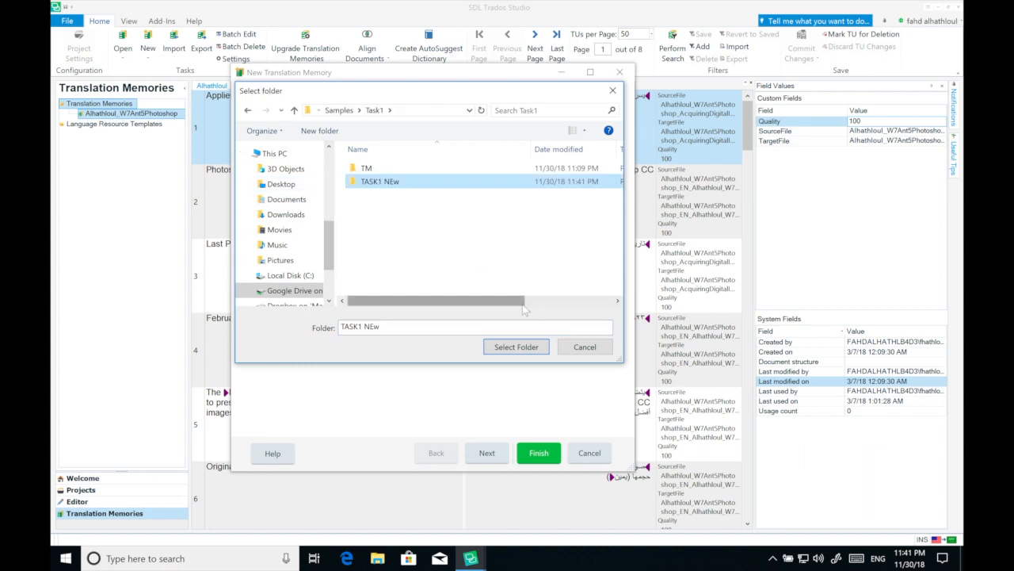
click(512, 346)
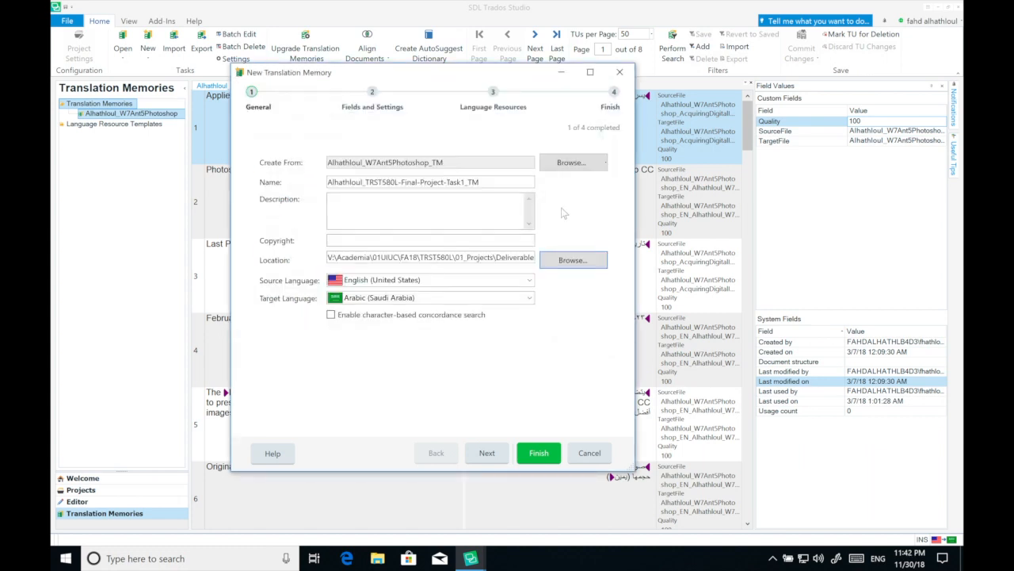
Add a custom field named Sub-Field of type List to the new translation memory's fields.
click(485, 452)
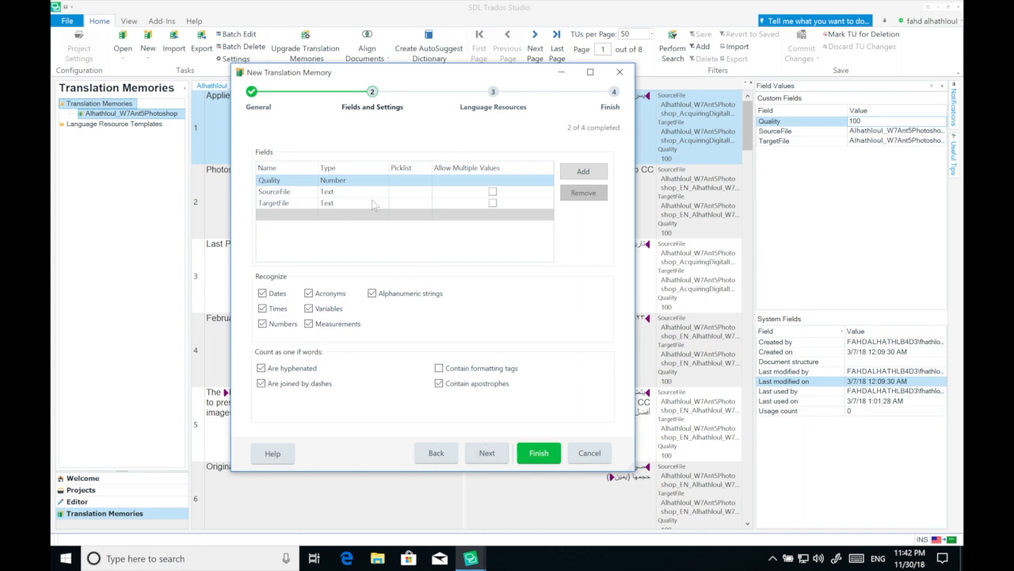
click(277, 215)
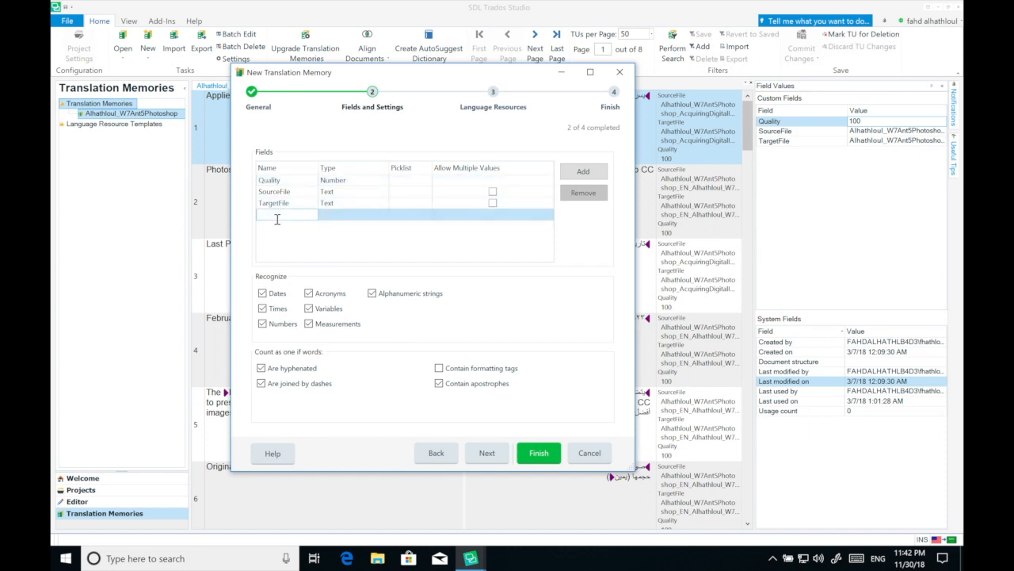
text(Sub)
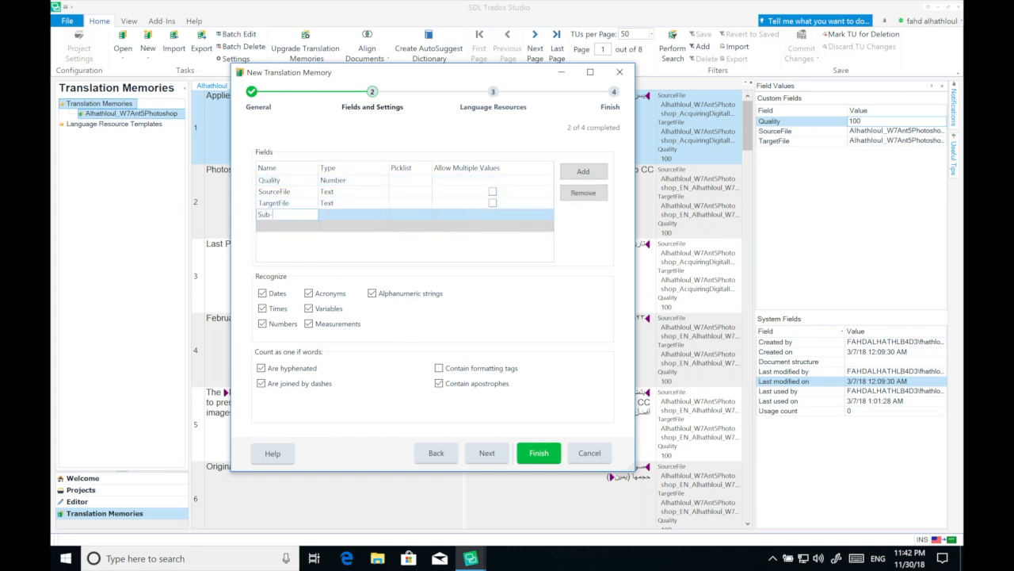
text(-Fielsd)
click(339, 204)
click(293, 228)
click(353, 215)
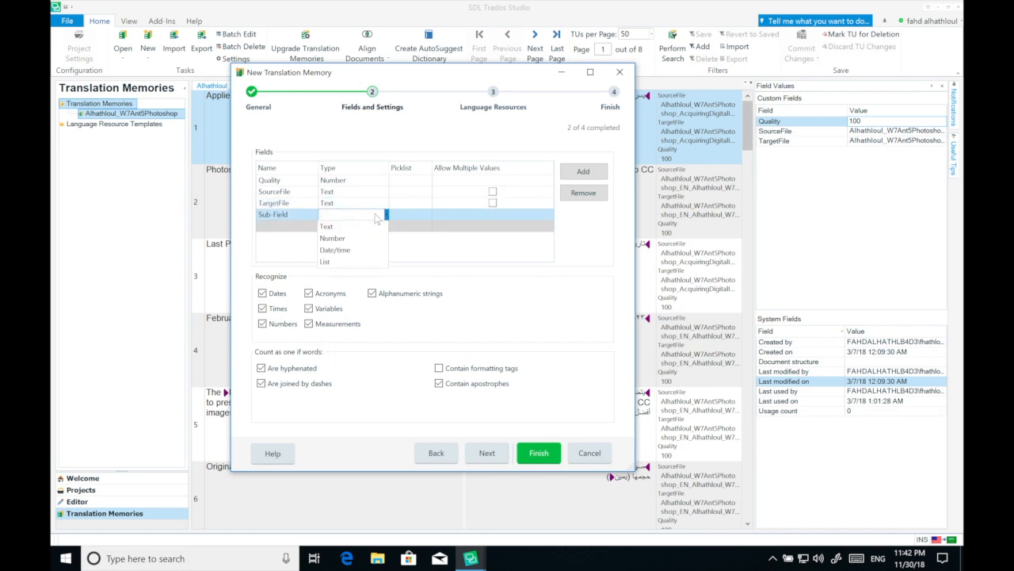
click(334, 262)
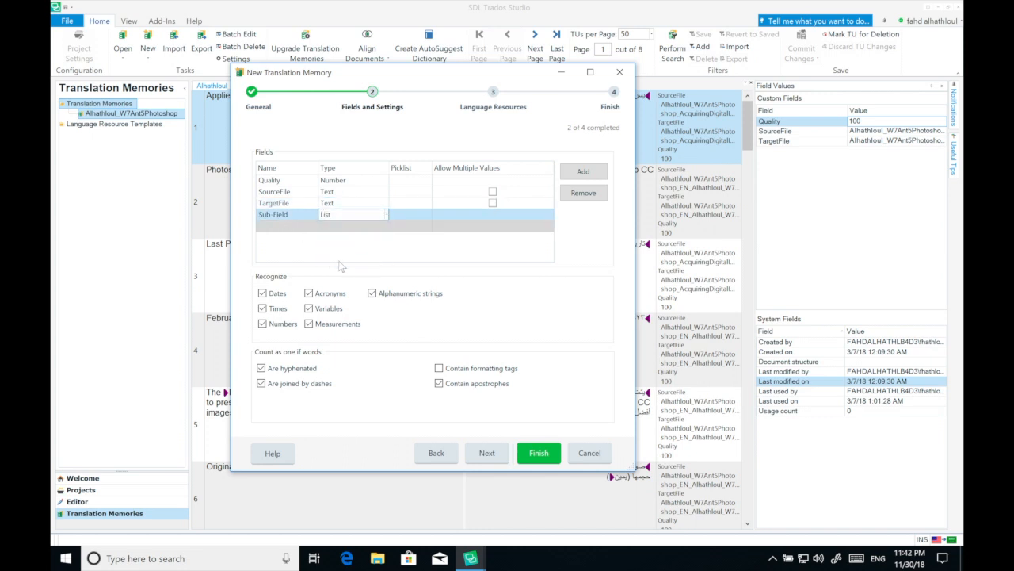
Fill the Sub-Field picklist with the entries Computer, Marketing and Application.
click(415, 215)
click(428, 214)
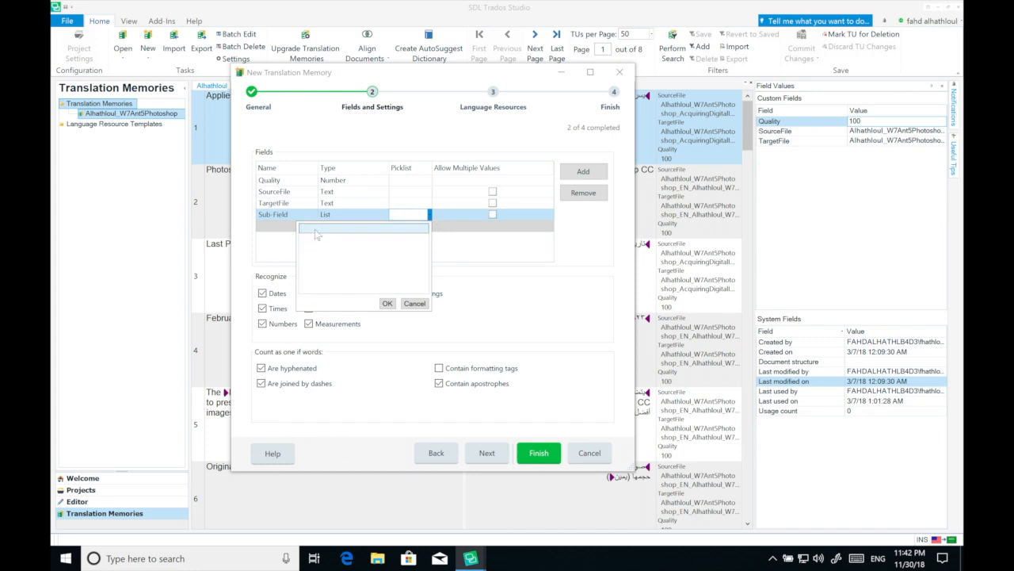
click(412, 216)
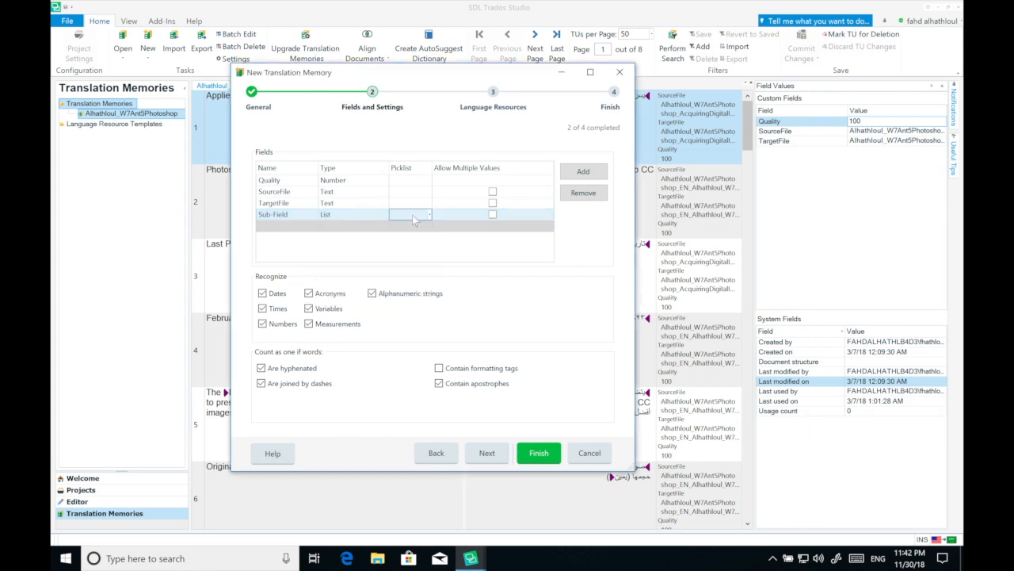
click(413, 219)
text(d)
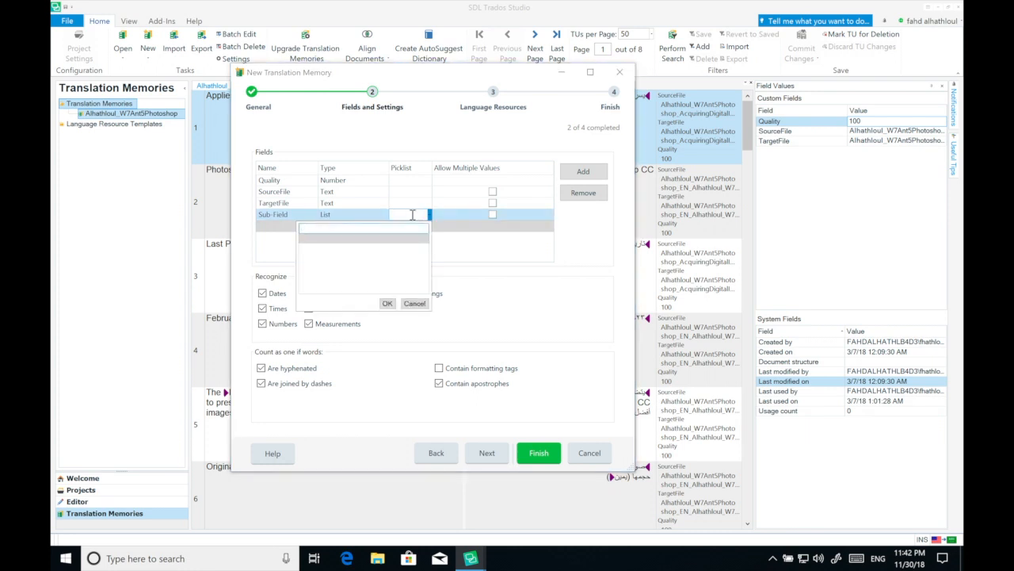
text(omputer)
key(Return)
text(Marketing)
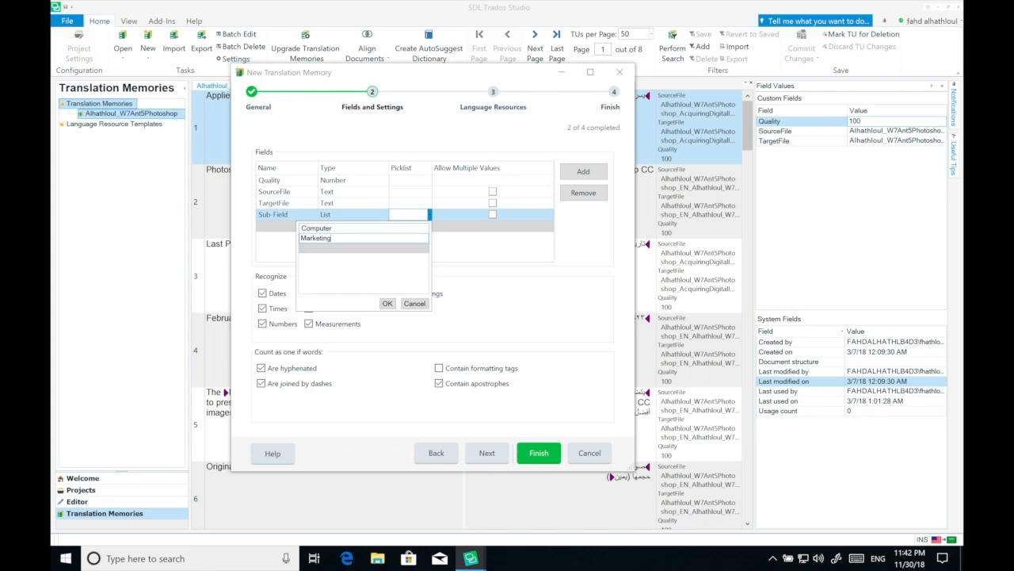
key(Return)
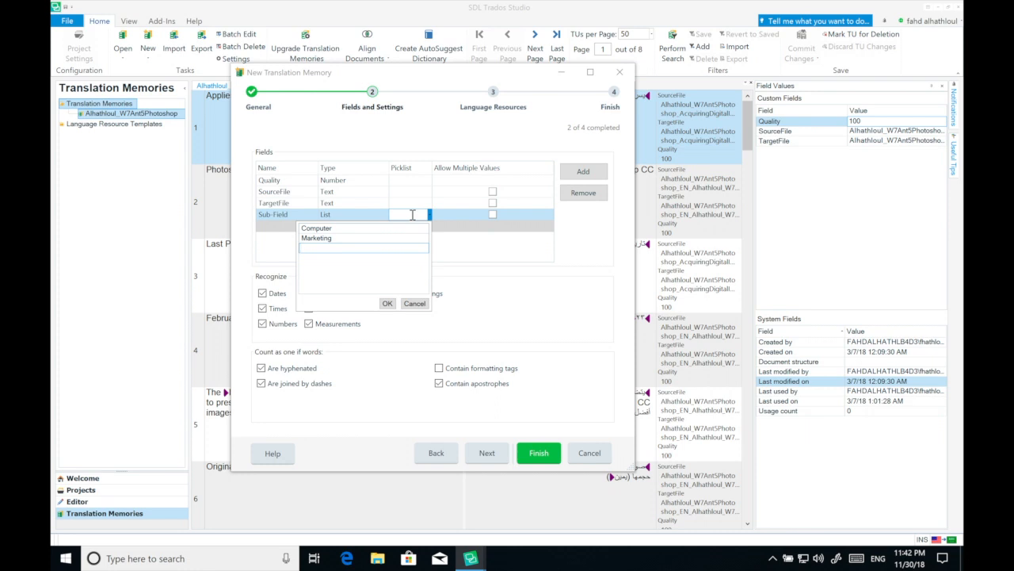
text(Appl)
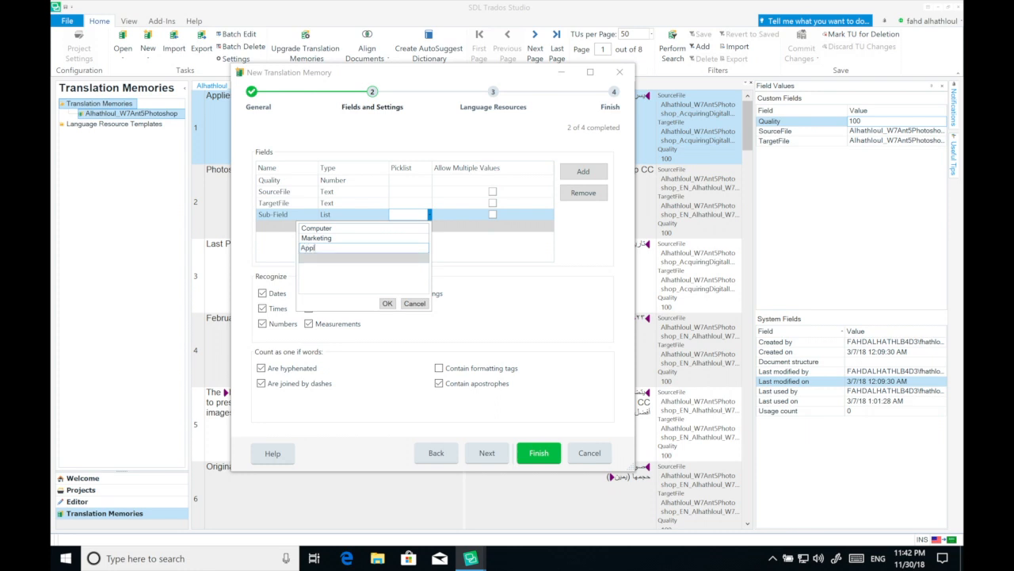
text(on)
click(387, 303)
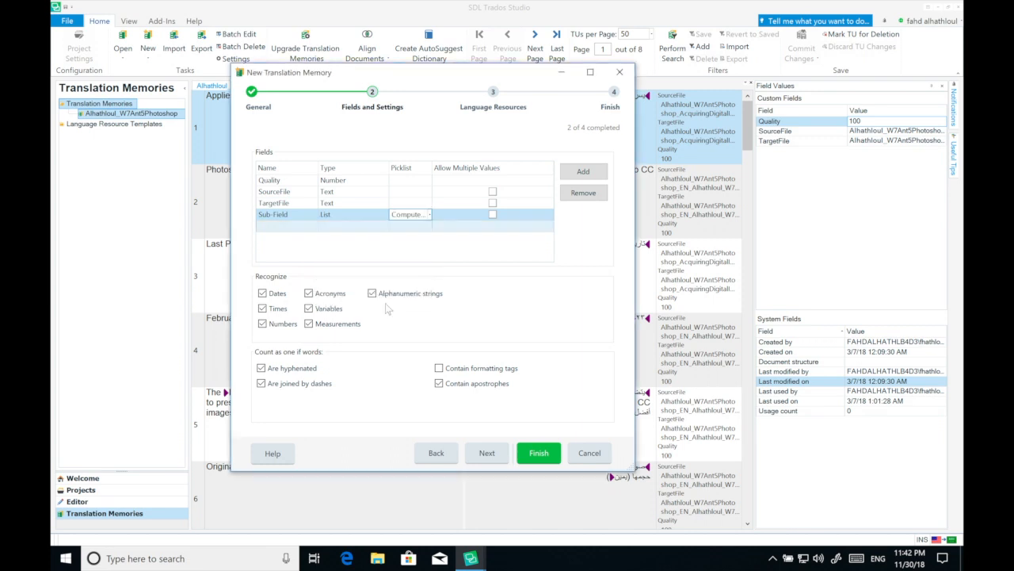
Allow multiple values for the Sub-Field field and finish creating the translation memory without a language resource template.
click(492, 214)
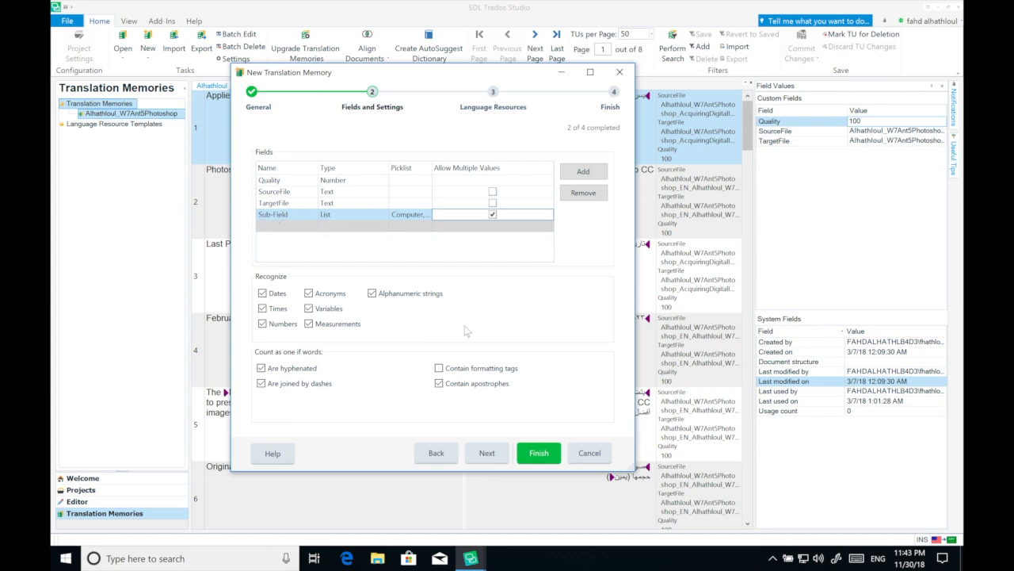
click(487, 453)
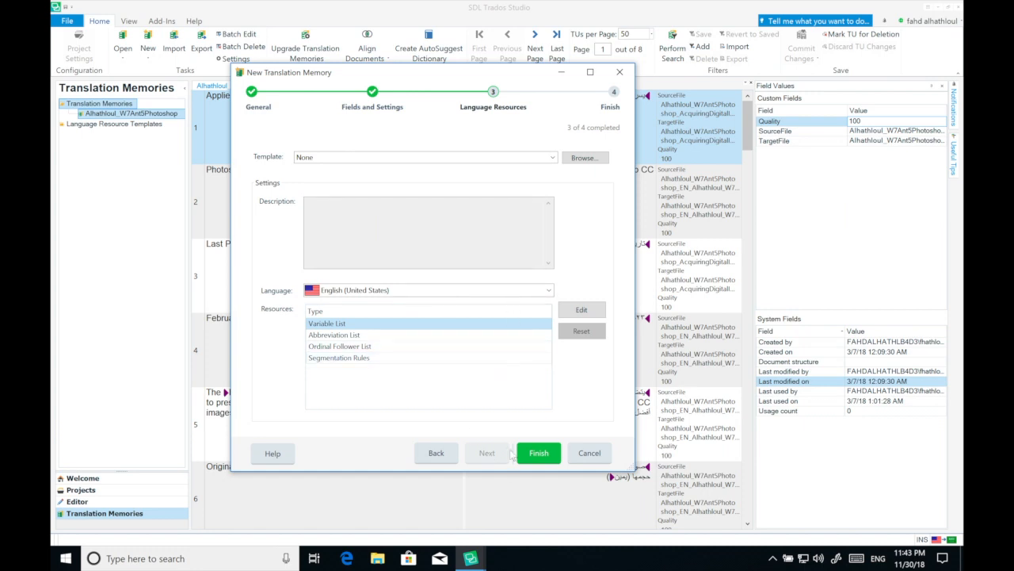
click(533, 459)
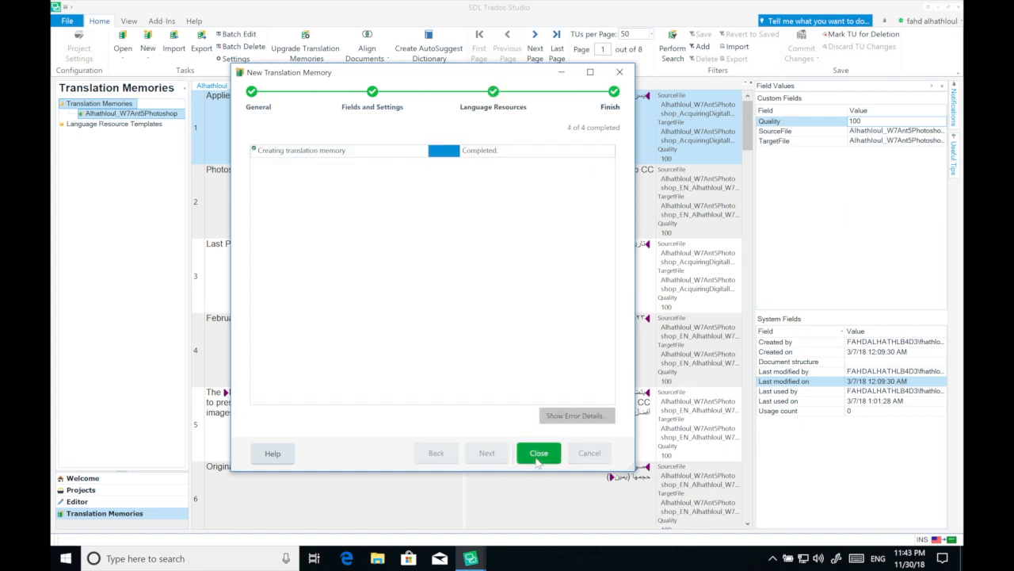
click(538, 454)
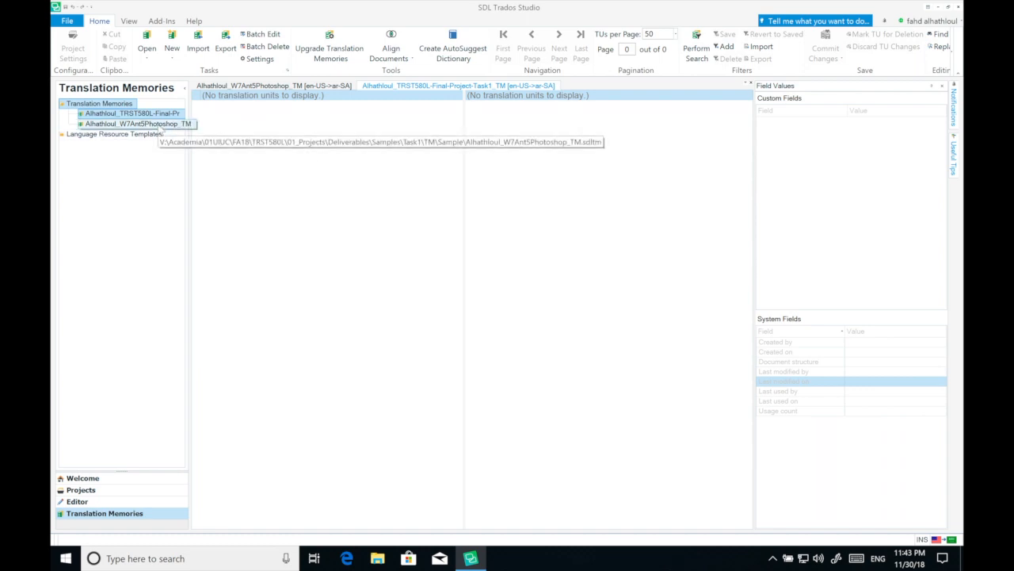
Start an import into the new translation memory and add Sample for TRST580L.tmx from the Task1\TM\Sample folder.
click(200, 52)
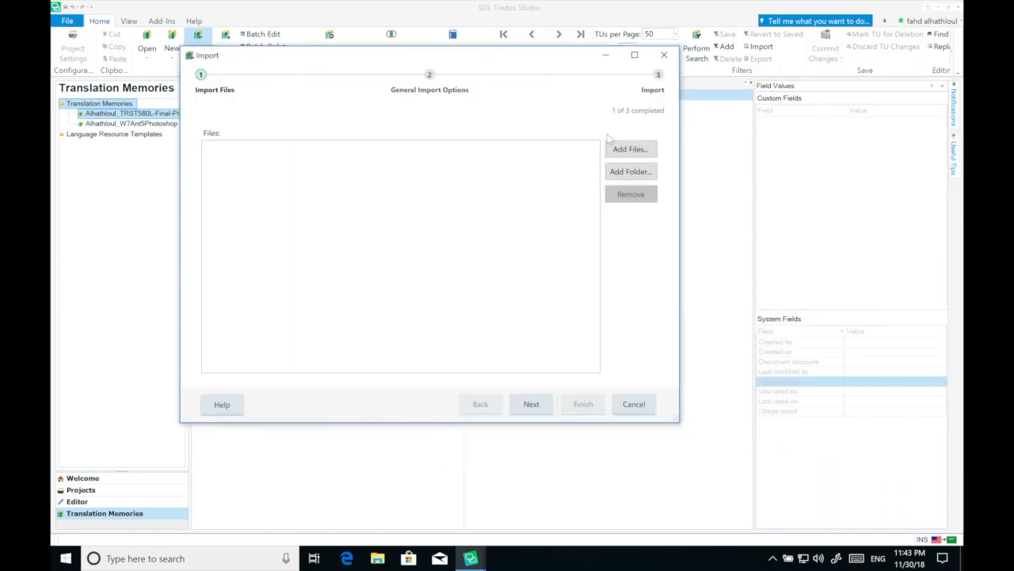
click(630, 149)
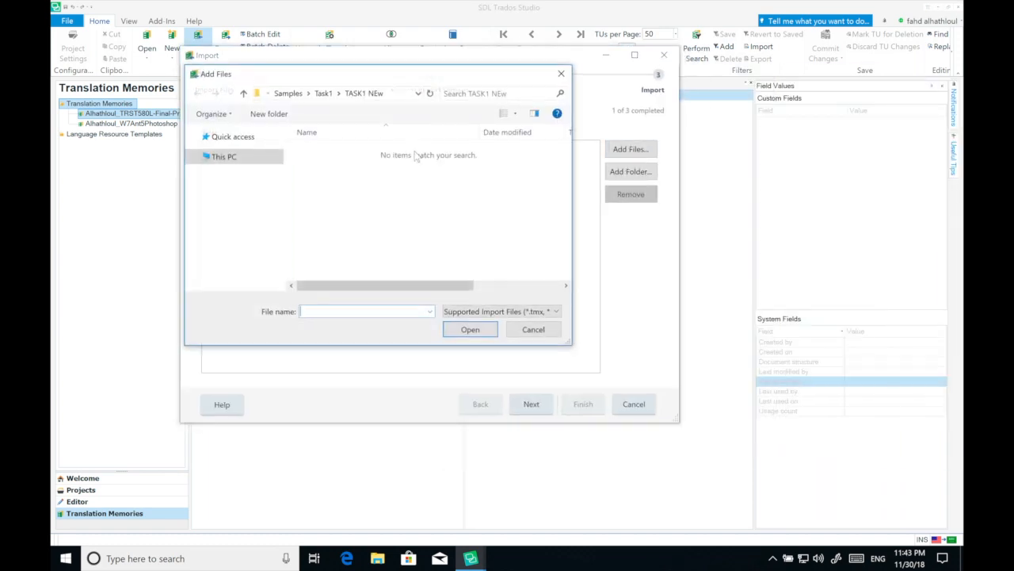
click(492, 311)
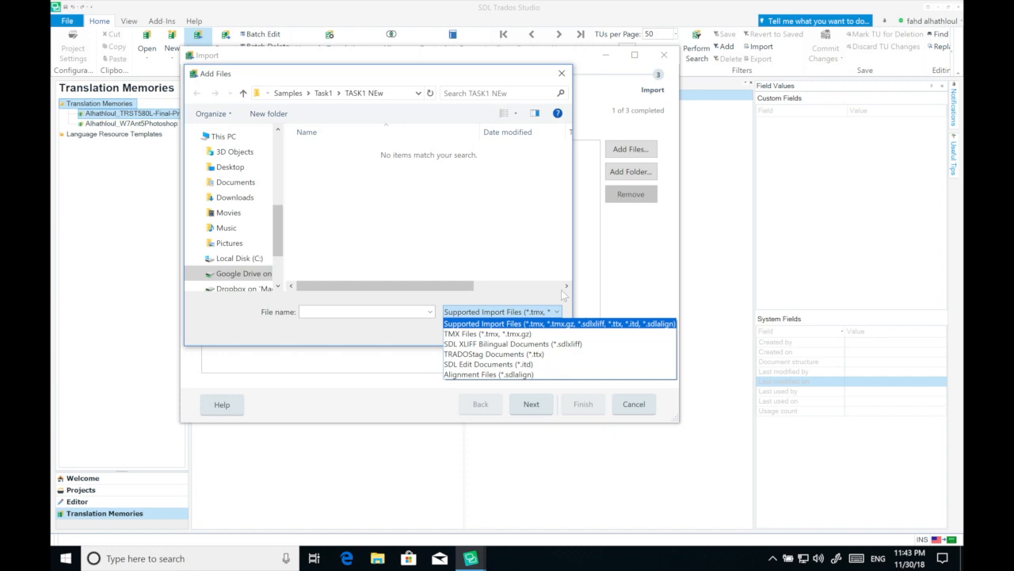
click(510, 242)
click(317, 94)
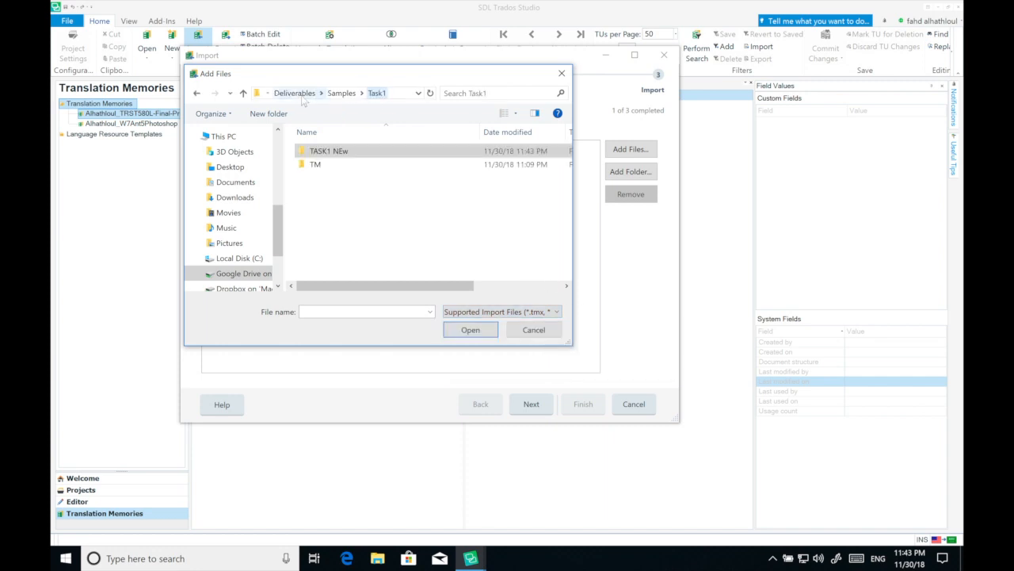
double_click(307, 164)
double_click(322, 151)
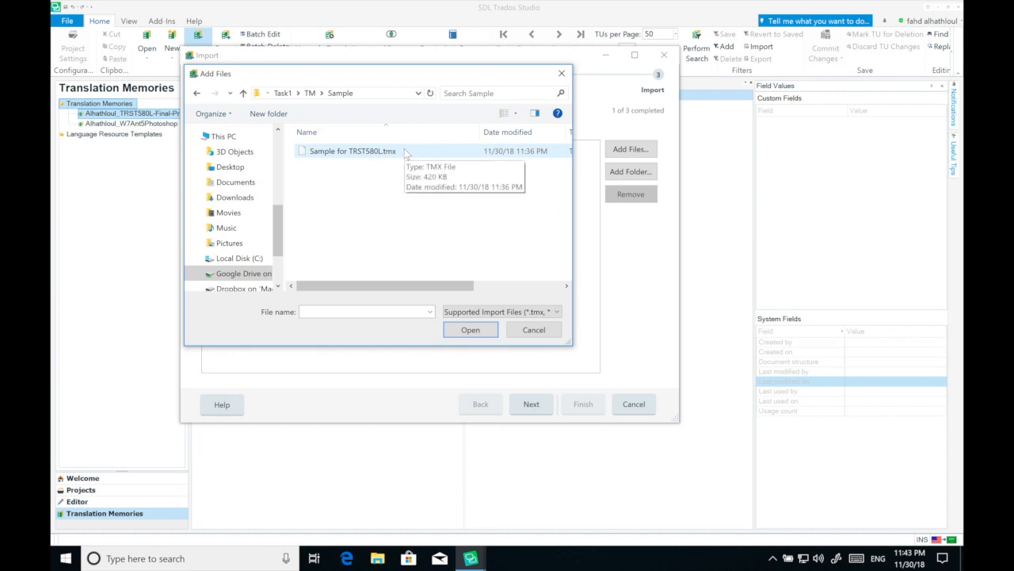
double_click(406, 151)
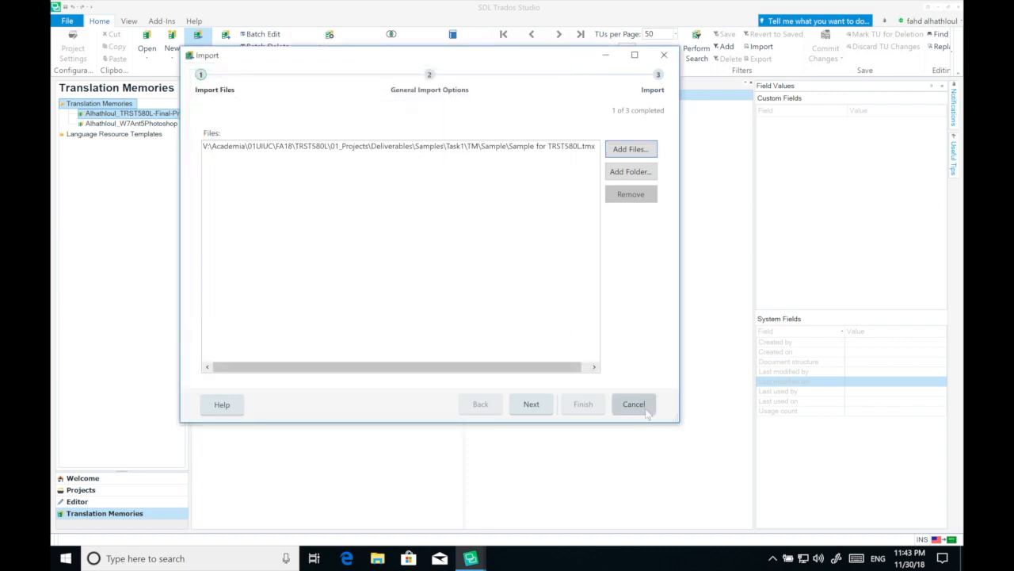
Run the TMX import with the default options, adding new translation units where target segments differ.
click(531, 404)
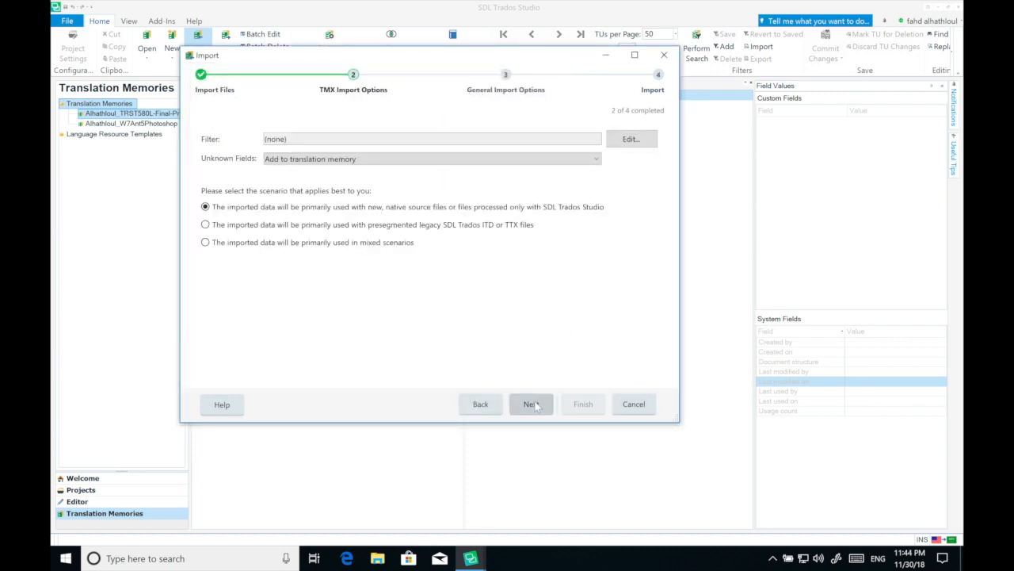
click(532, 406)
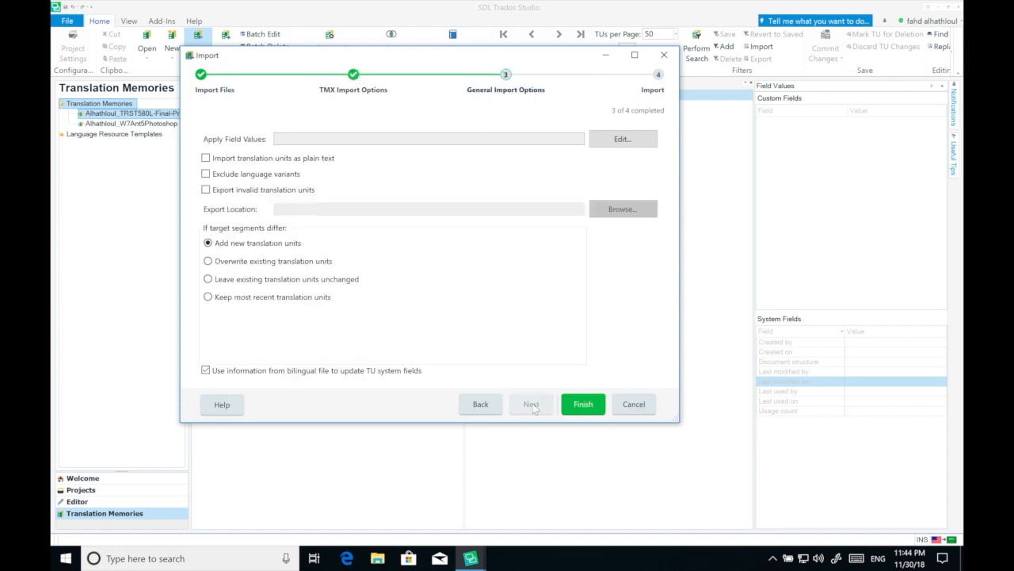
click(583, 405)
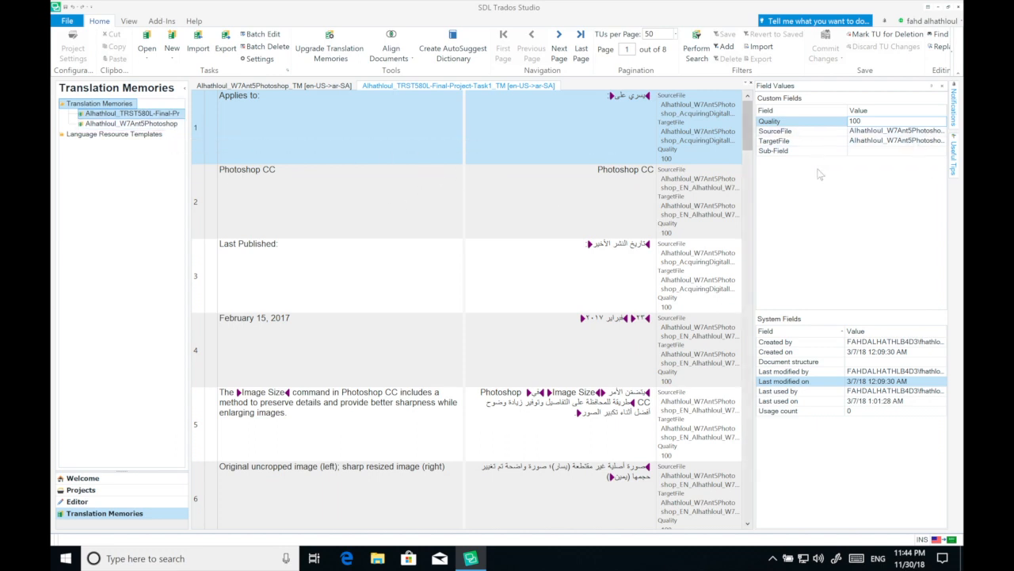
Compare the custom fields of the new translation memory with those of the original W7Ant5Photoshop_TM.
click(789, 122)
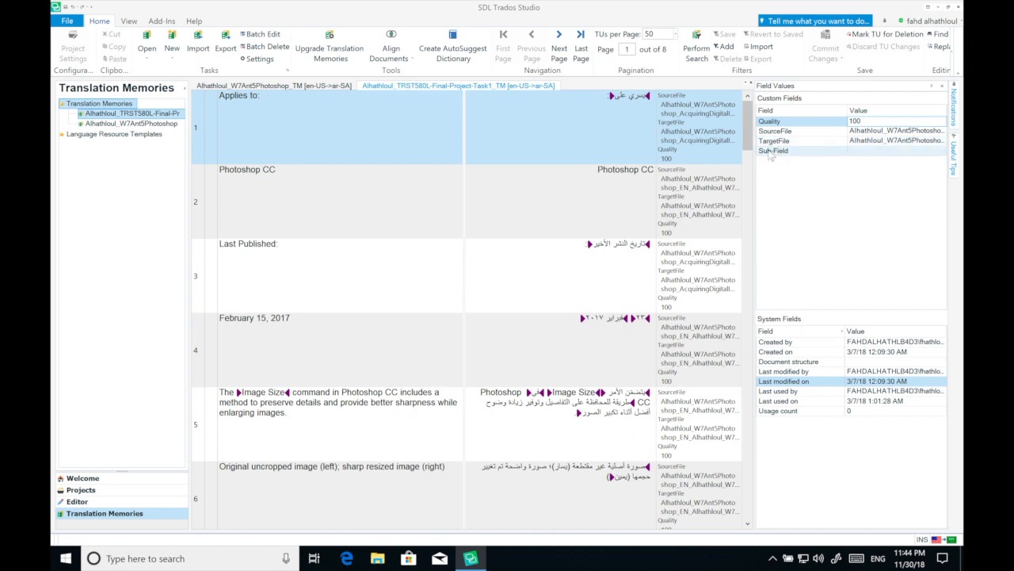
click(168, 125)
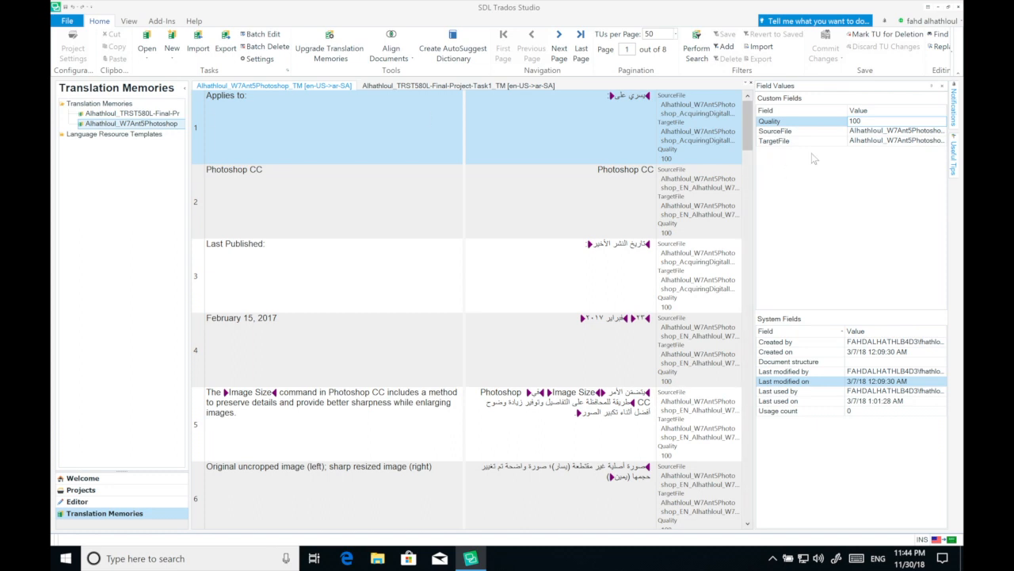
click(135, 115)
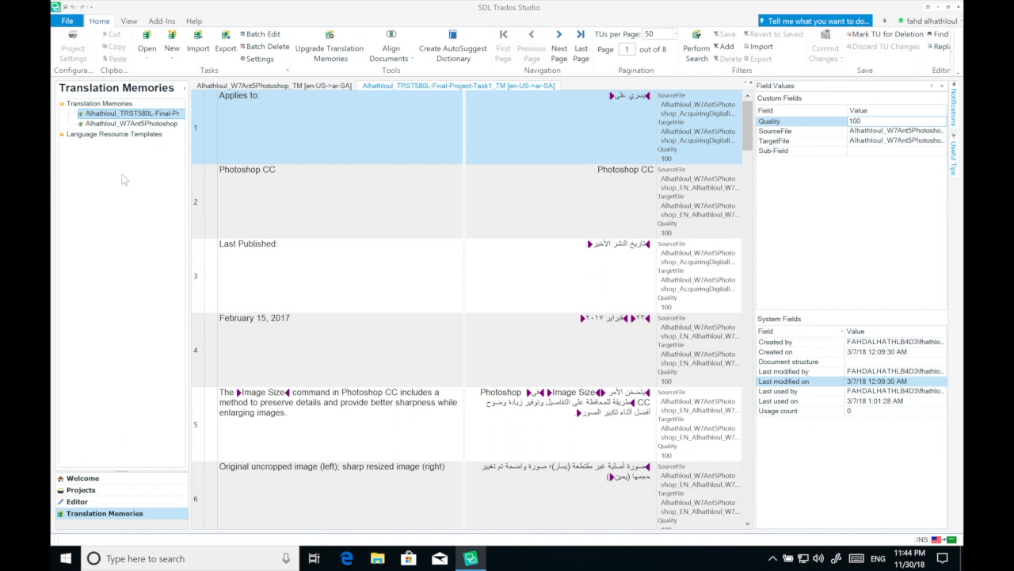
click(481, 225)
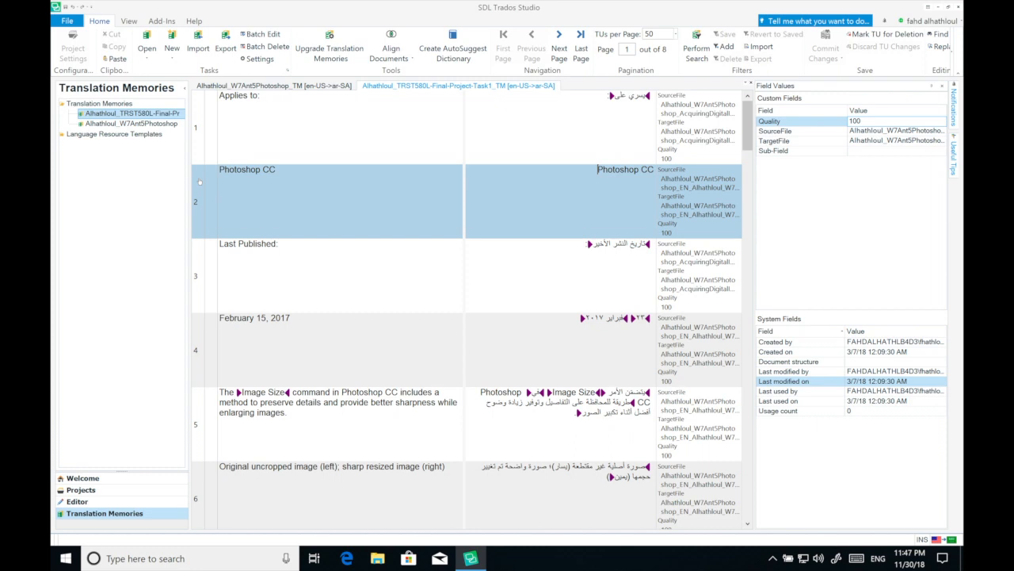
scroll(200, 182, down, 1)
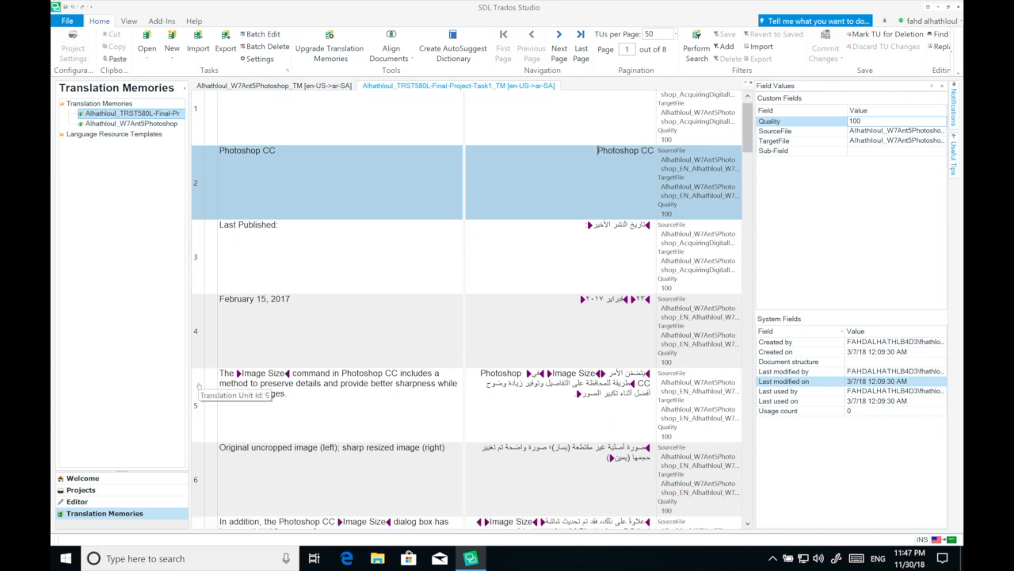
scroll(394, 221, up, 1)
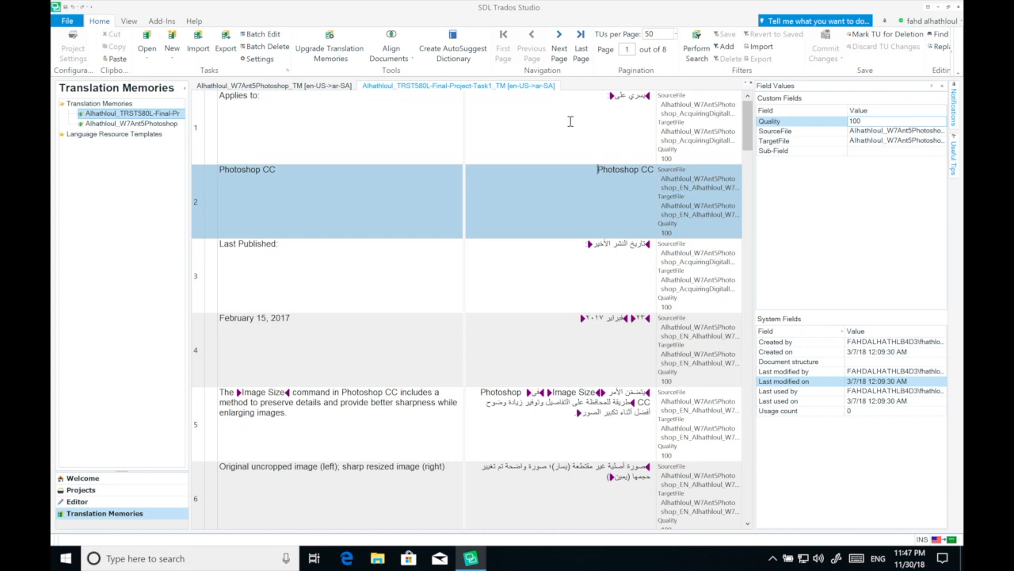
click(953, 53)
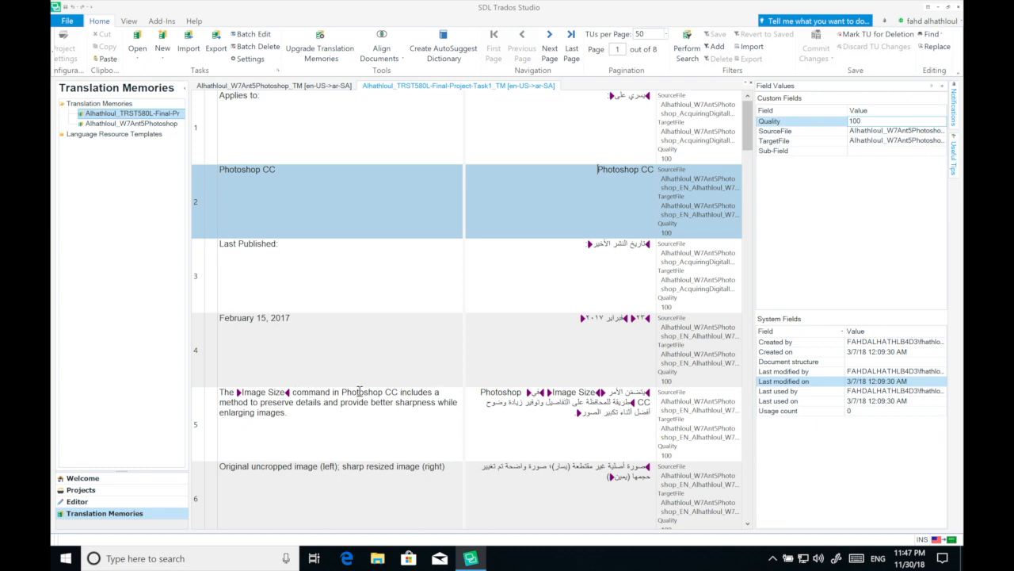
Remove "CC" and its extra space from the English source text of translation unit 5 in the new translation memory.
double_click(391, 391)
key(Delete)
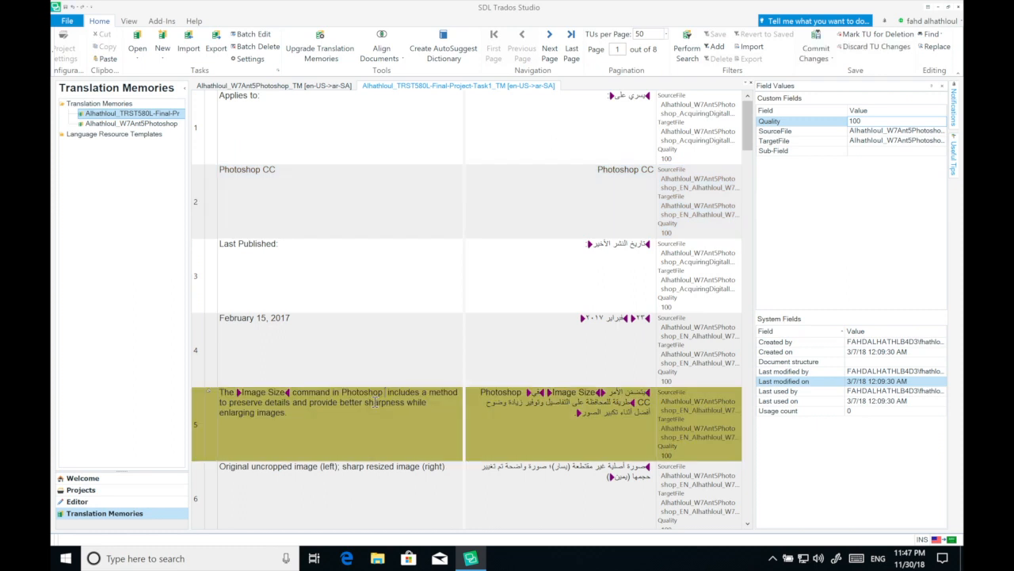
key(Delete)
Discard the changes made to translation unit 5.
scroll(390, 403, down, 1)
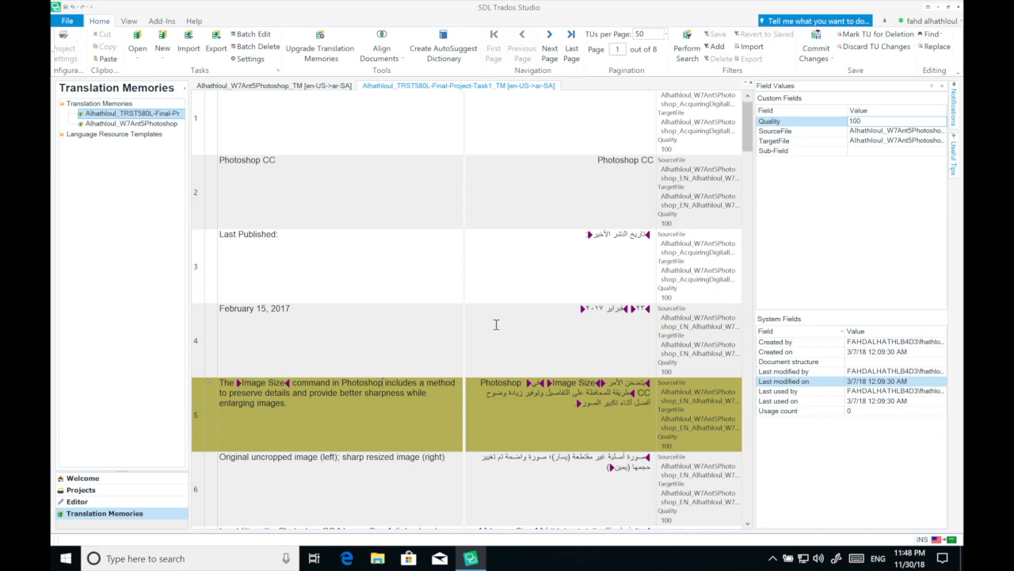
click(545, 391)
right_click(493, 413)
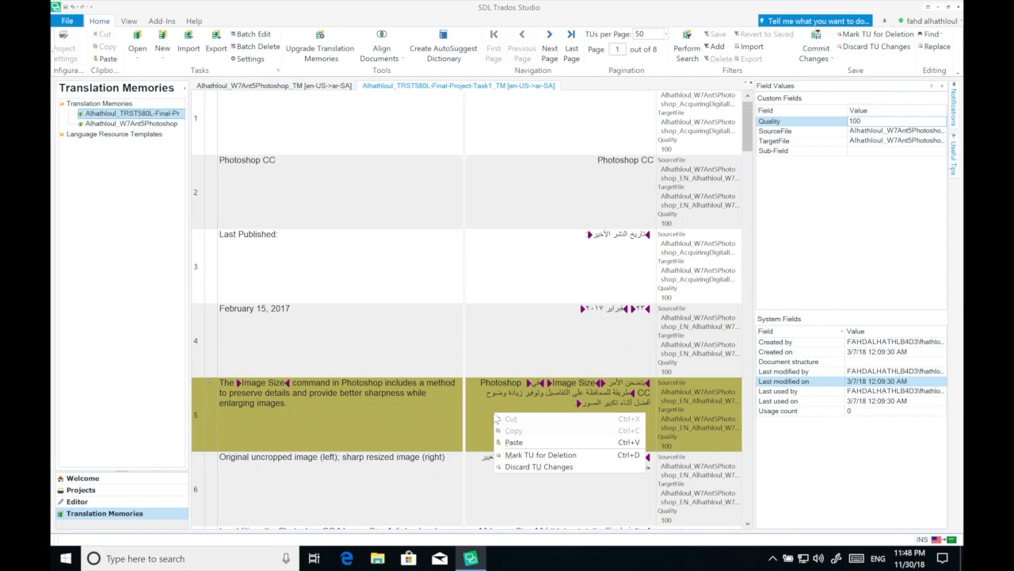
click(539, 466)
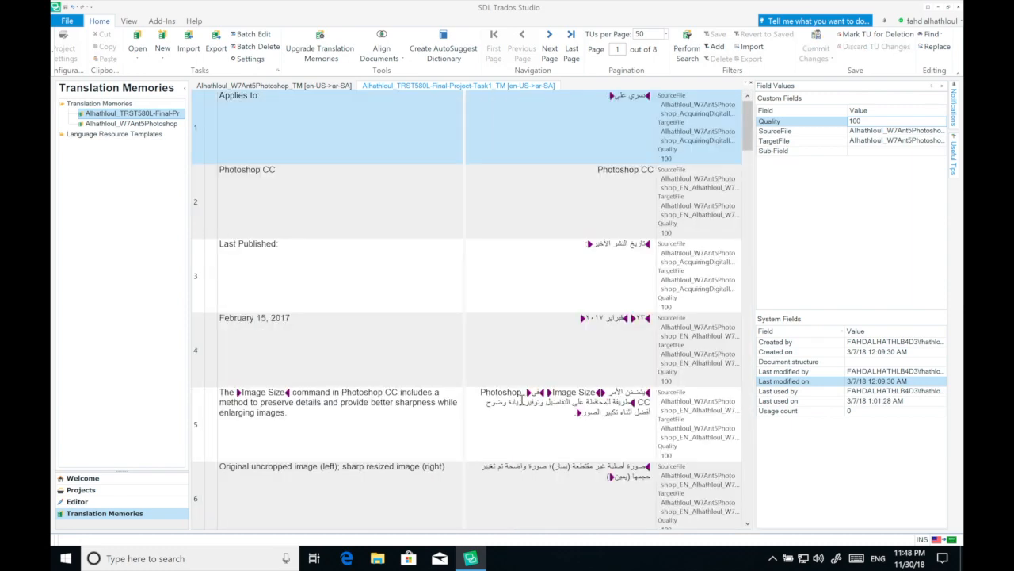
Delete "CC" after "Photoshop" in the English source text of translation unit 5 again.
scroll(518, 337, down, 3)
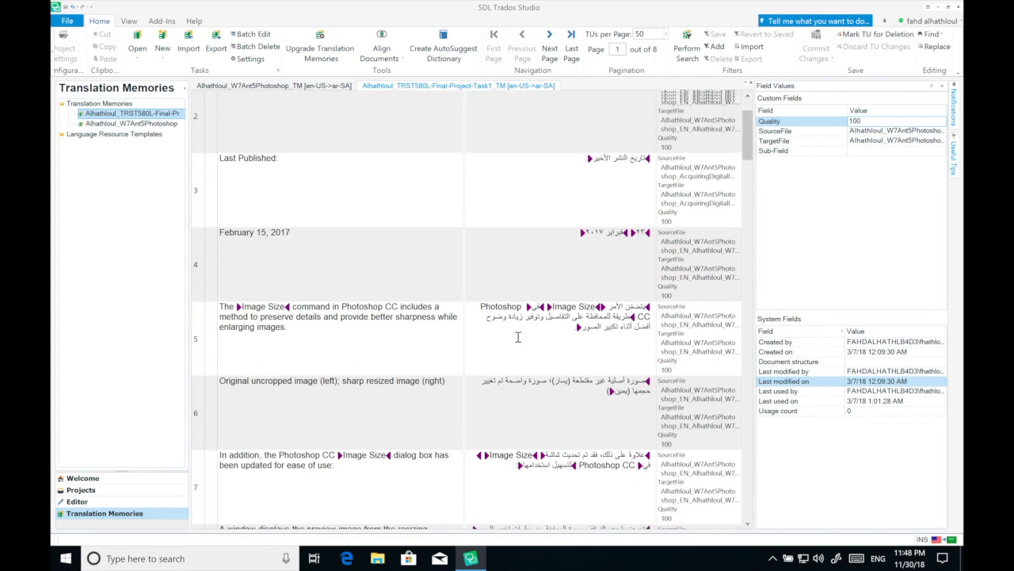
scroll(517, 337, up, 2)
double_click(393, 325)
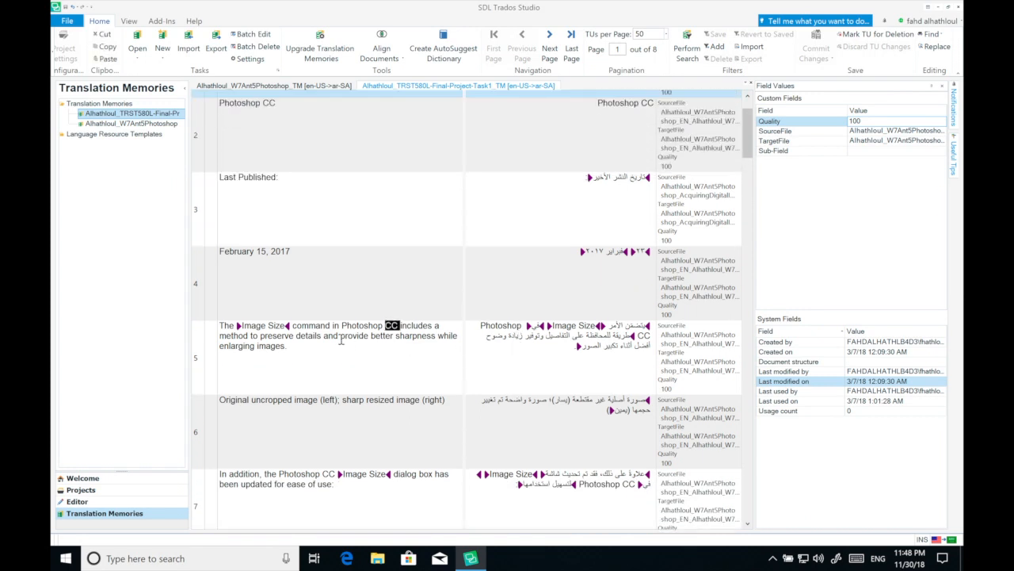
key(Delete)
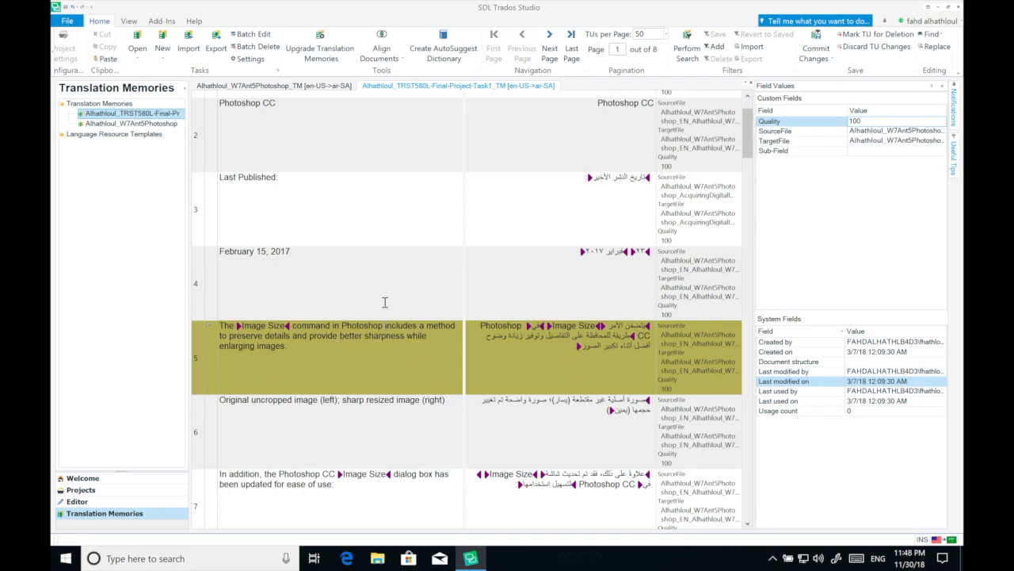
scroll(434, 275, up, 1)
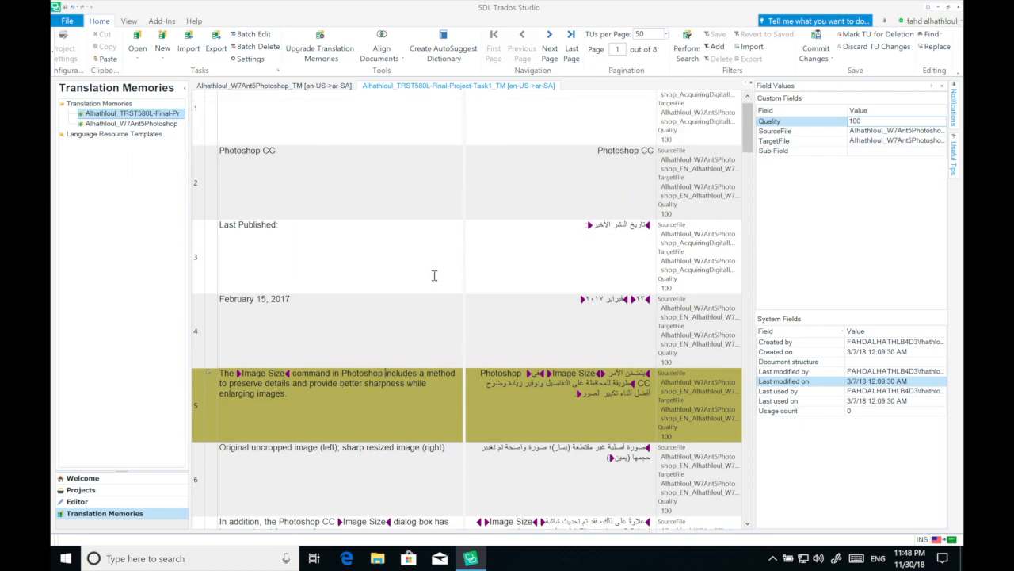
scroll(435, 275, up, 1)
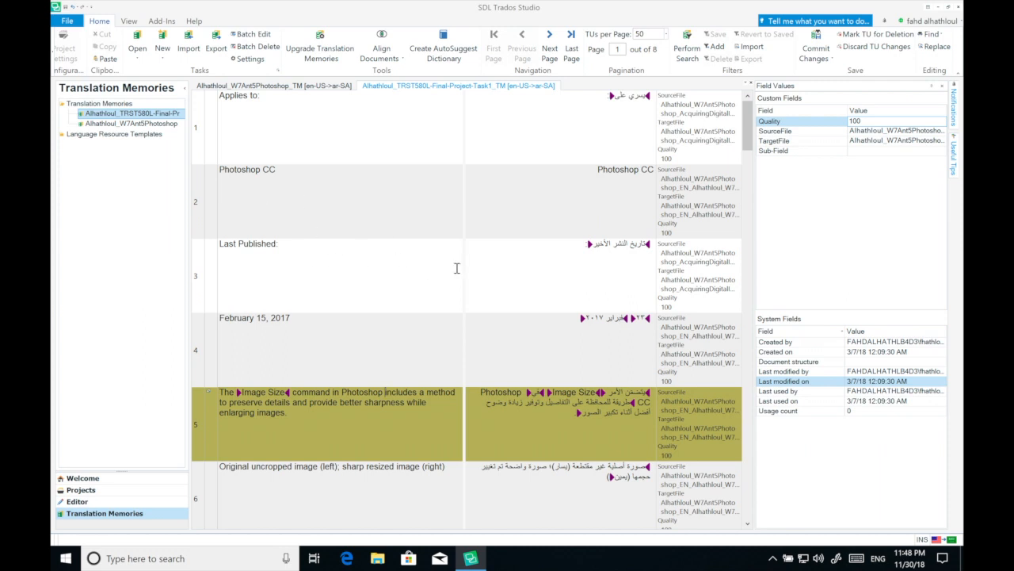
Delete one character before "الأخير" in the Arabic target text of the "Last Published:" translation unit.
click(611, 243)
click(612, 292)
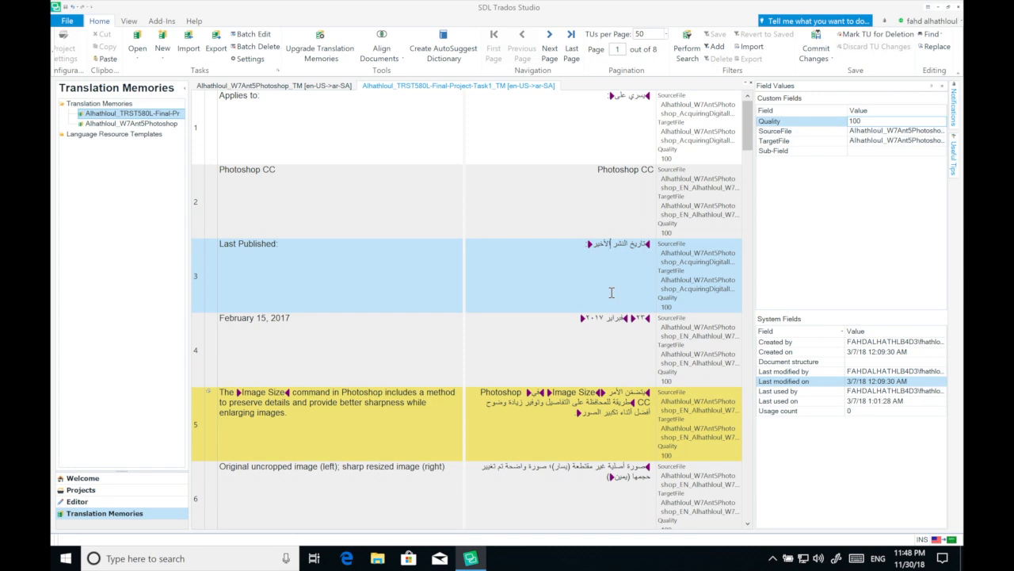
key(BackSpace)
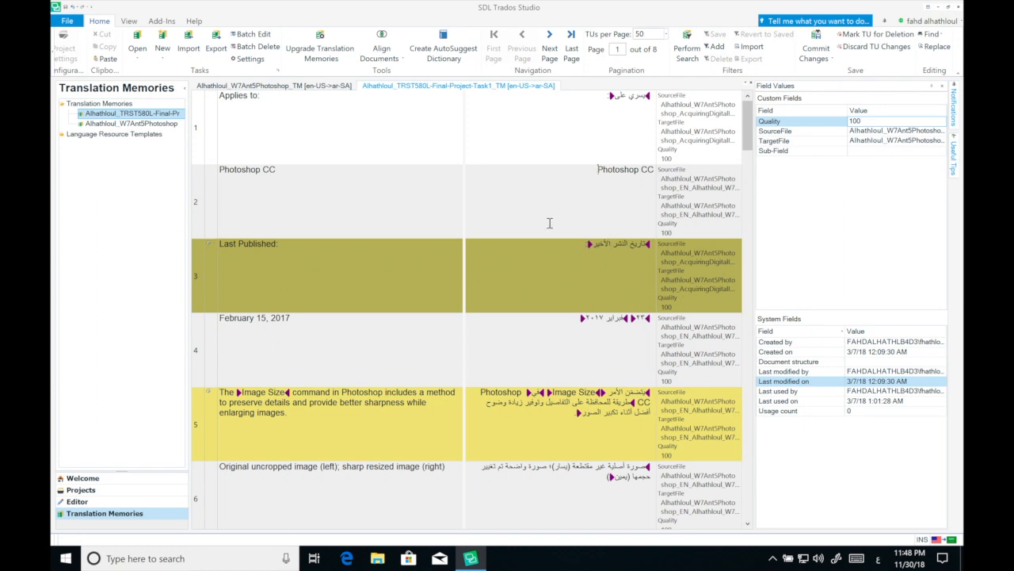
click(455, 207)
click(372, 345)
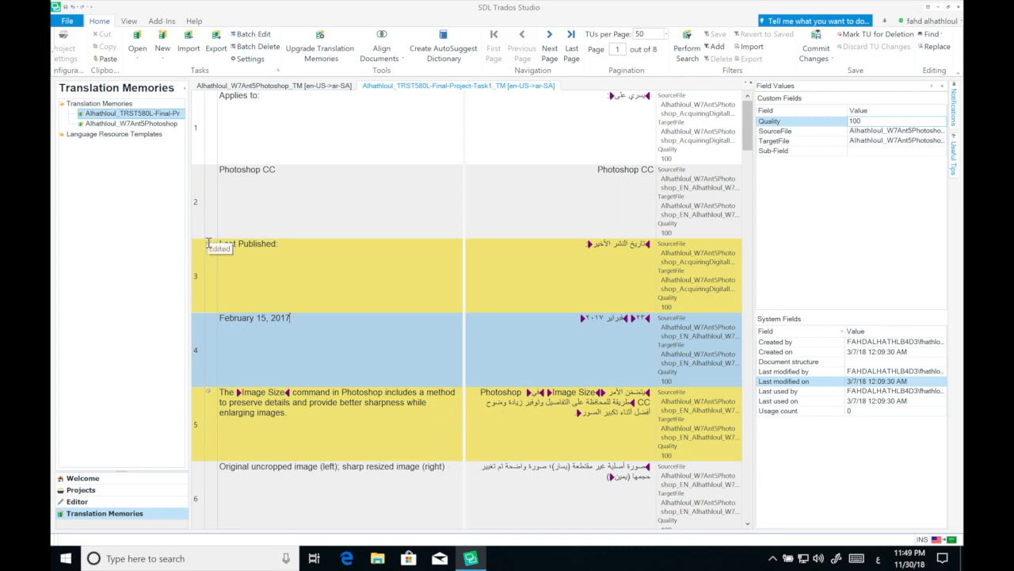
right_click(337, 257)
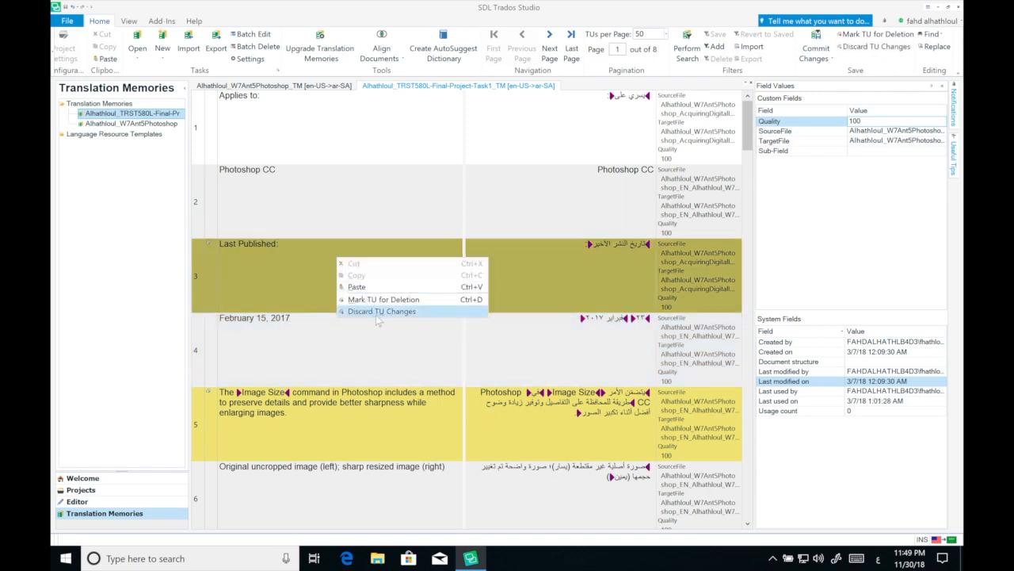
click(361, 340)
click(361, 340)
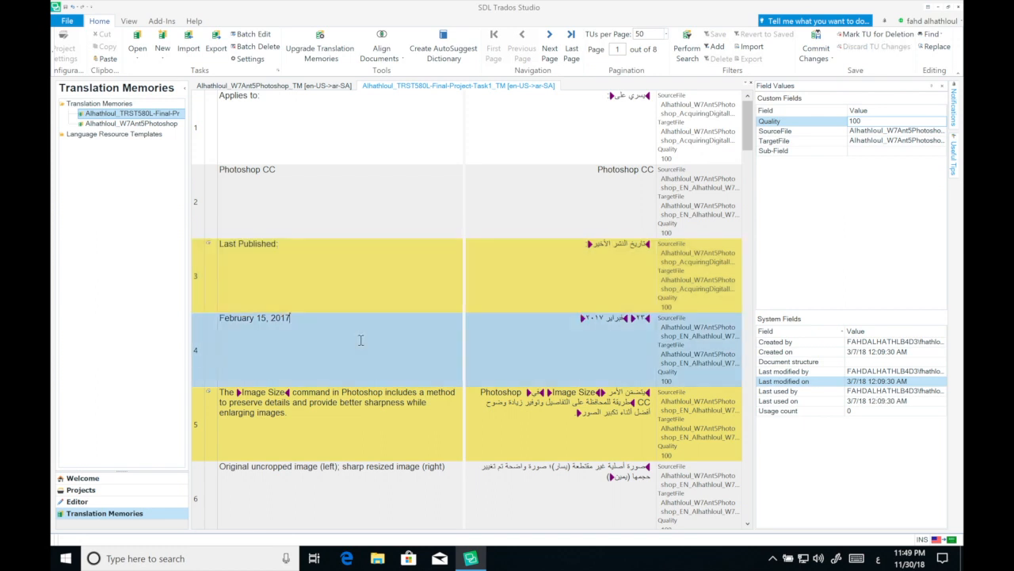
scroll(361, 340, down, 1)
scroll(358, 340, up, 1)
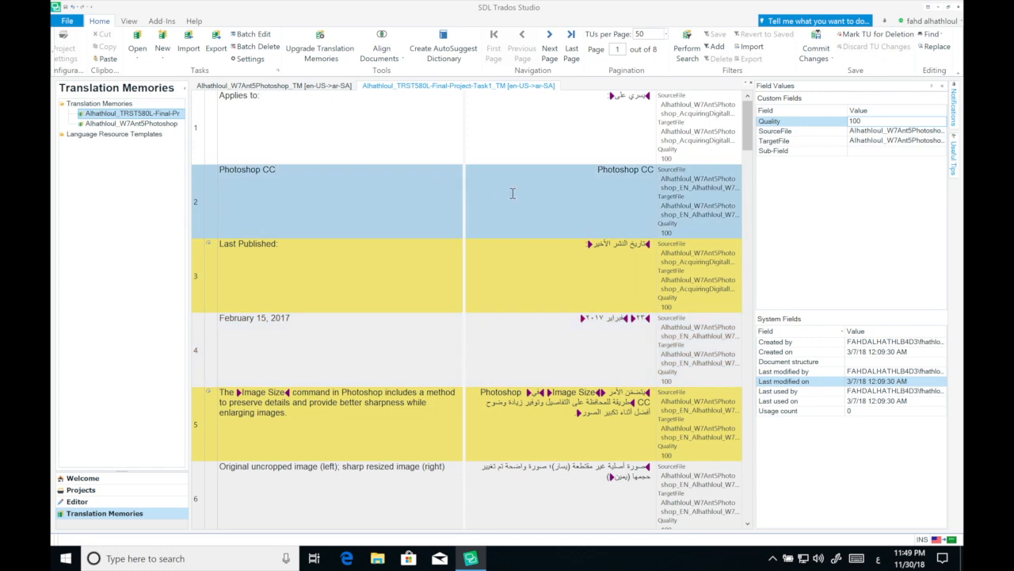
Mark translation unit 2, "Photoshop CC", for deletion in the new translation memory.
click(447, 282)
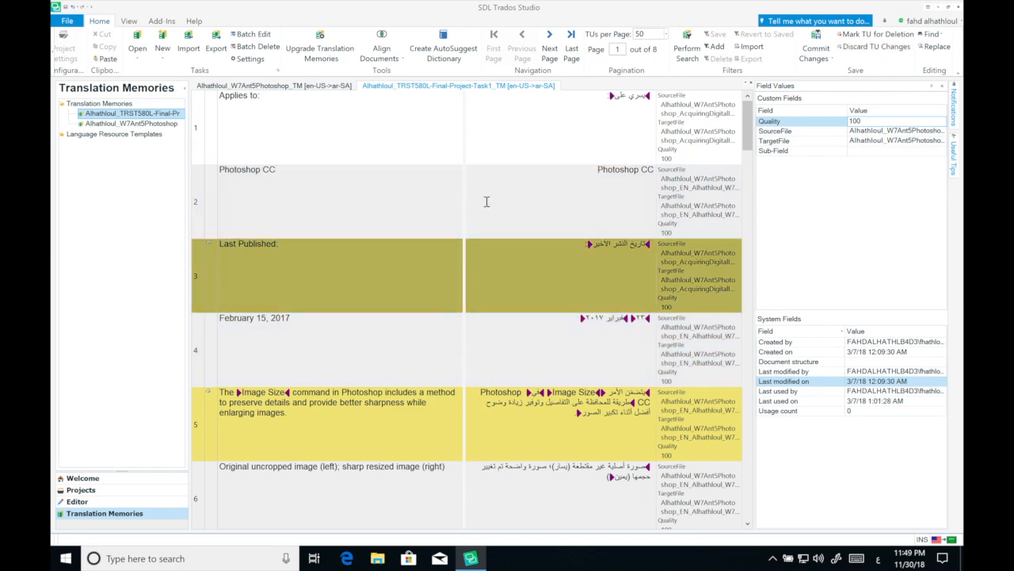
click(242, 185)
drag(242, 185, 560, 196)
click(611, 185)
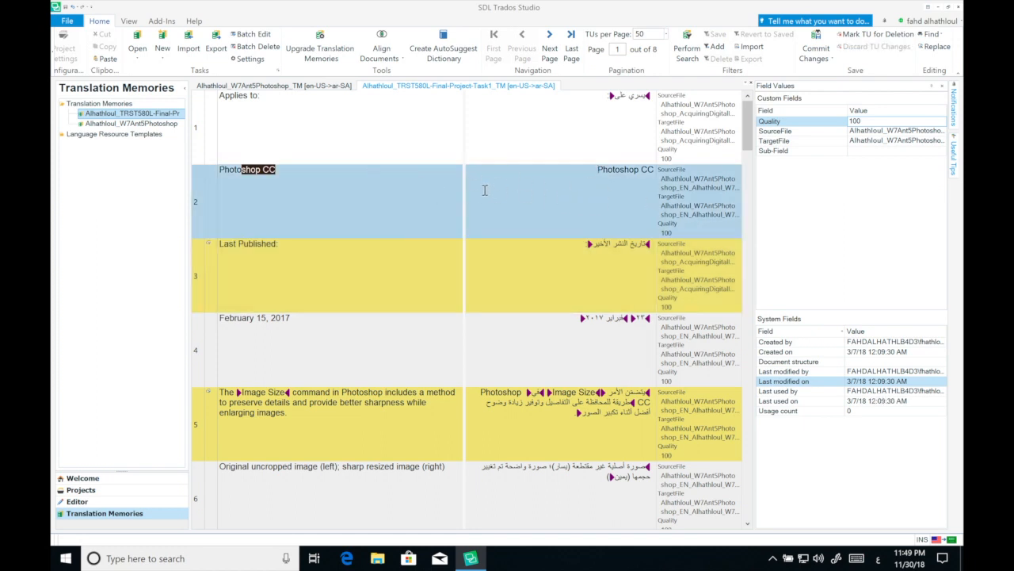
click(425, 198)
right_click(424, 198)
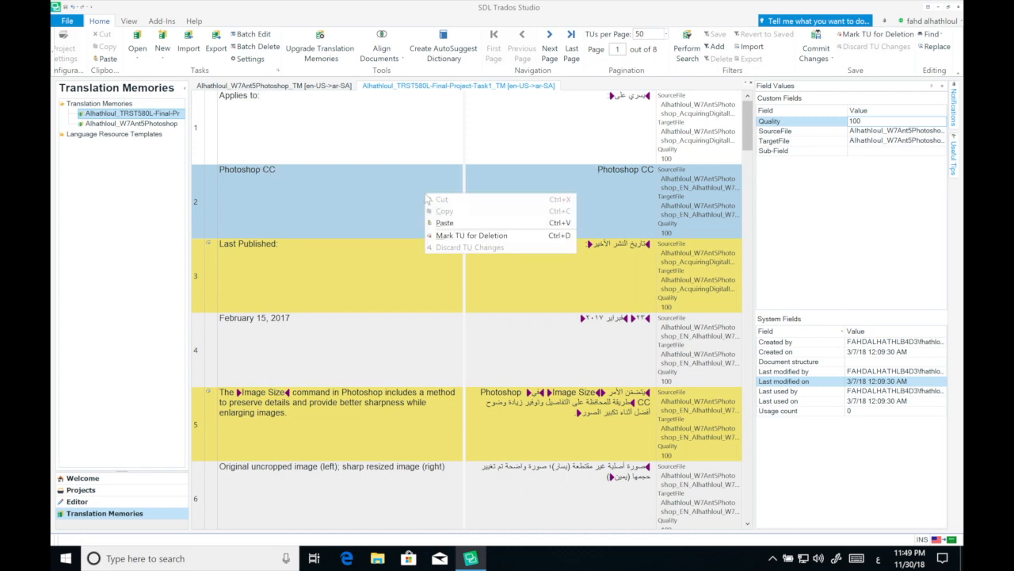
click(446, 235)
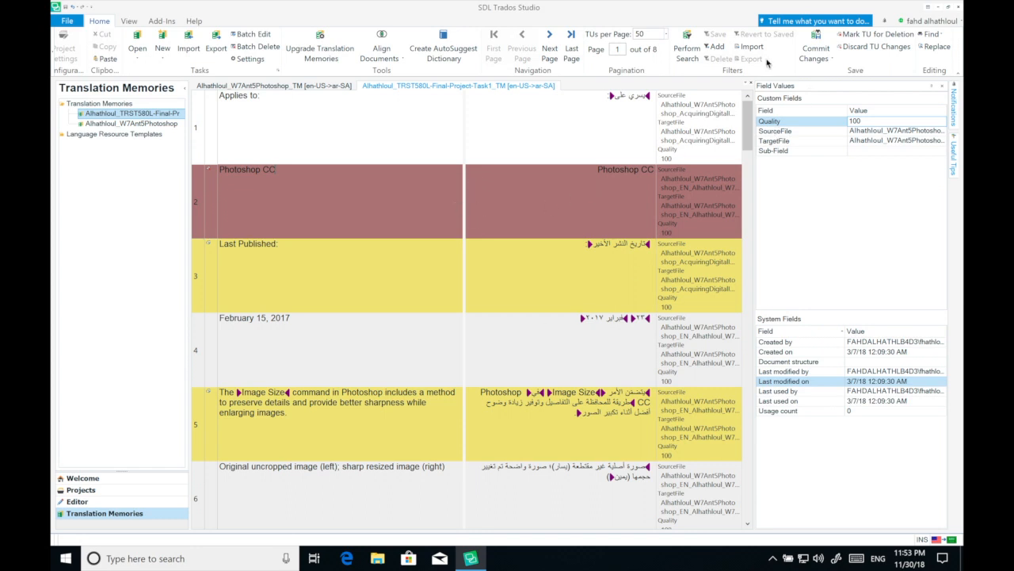
Look at the available options for committing the translation memory changes, without applying any.
click(822, 59)
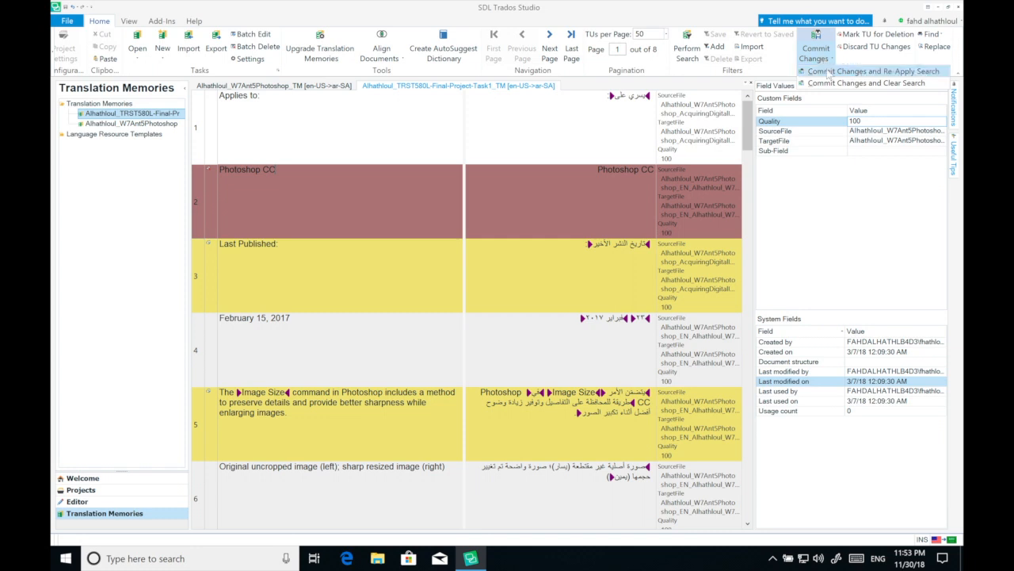
click(546, 163)
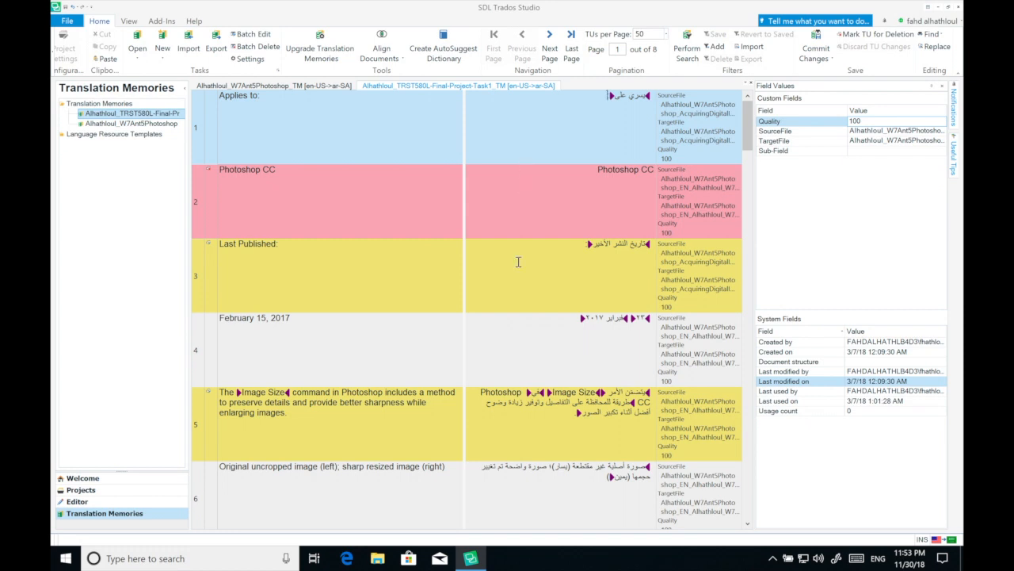
Set the Sub-Field value of translation unit 1, "Applies to:", to Marketing.
click(386, 140)
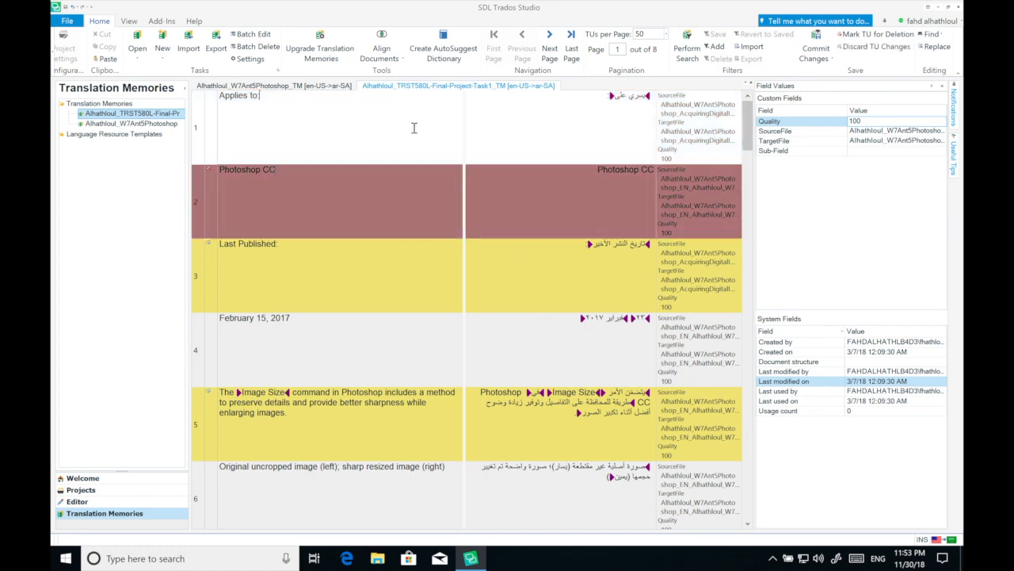
click(550, 130)
click(888, 151)
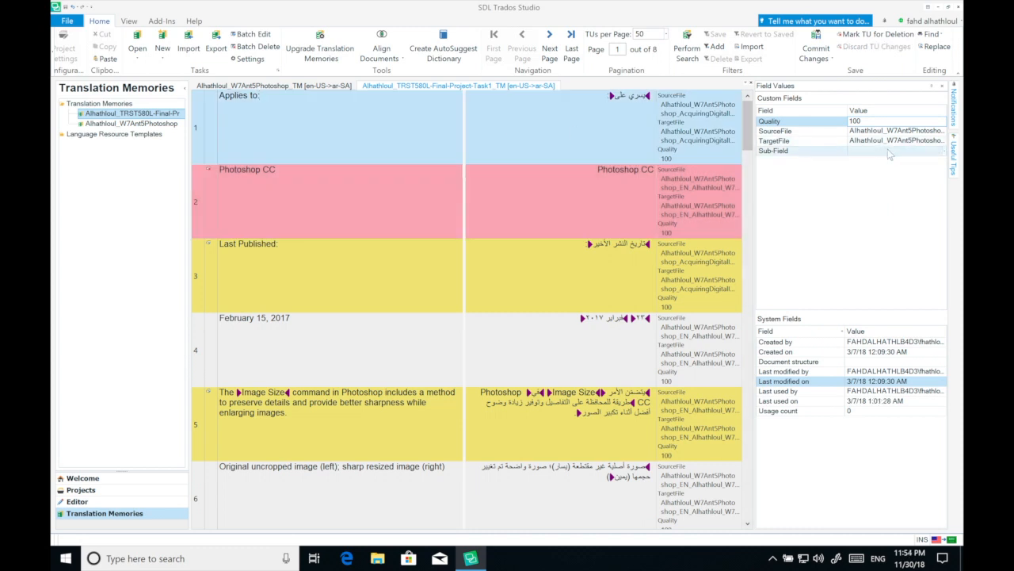
click(944, 151)
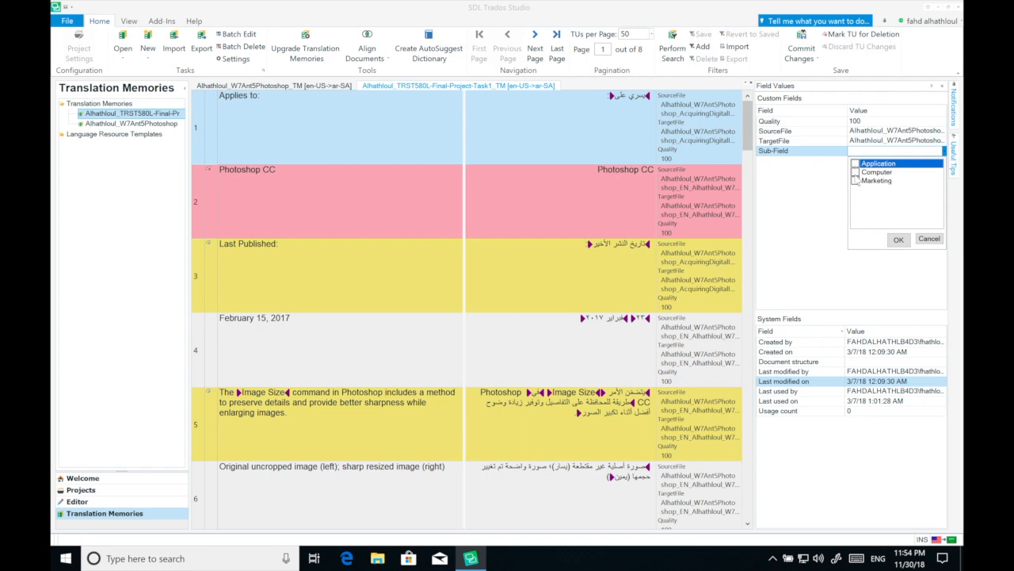
click(857, 183)
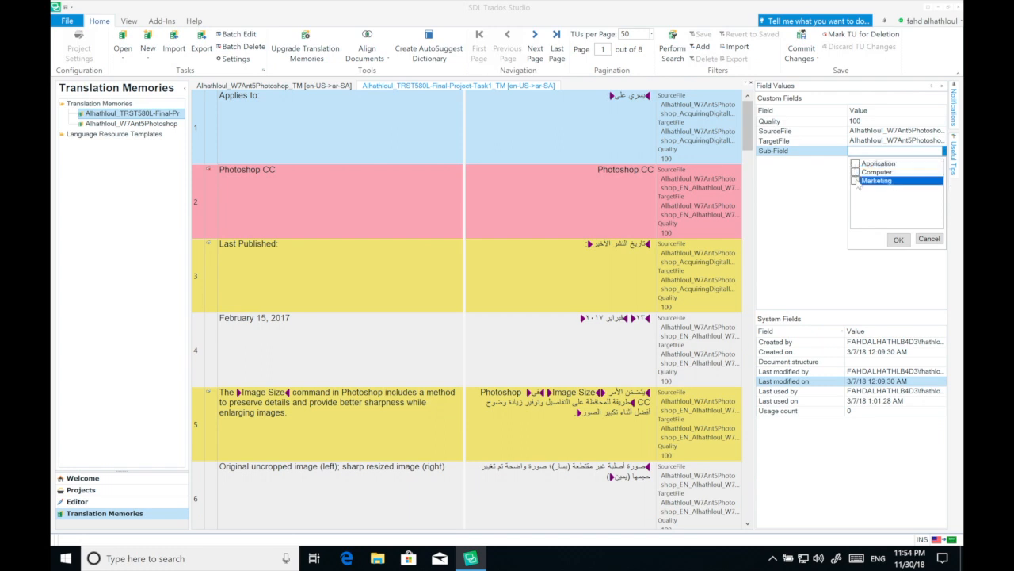
click(898, 239)
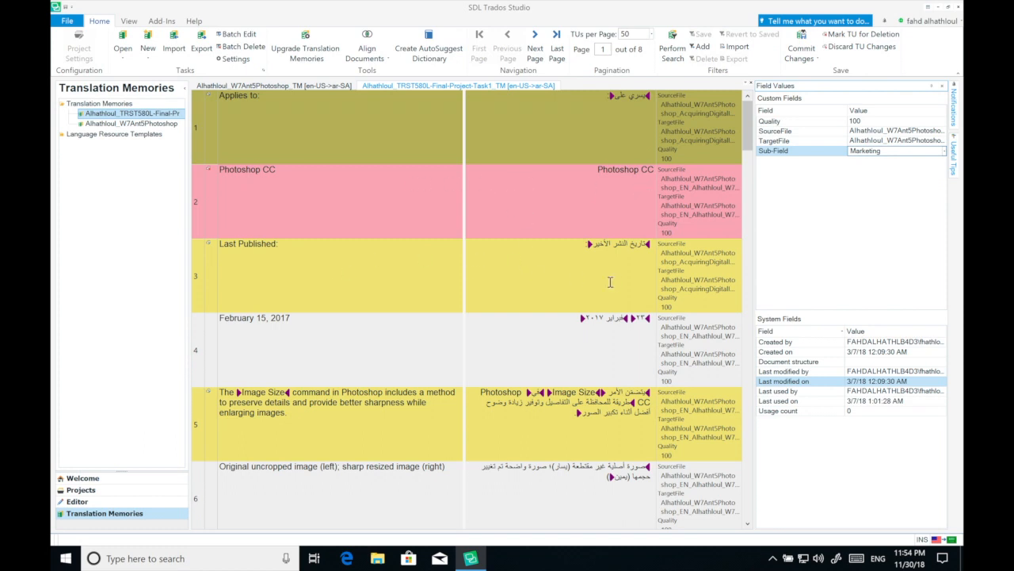
Assign the Sub-Field values Application and Computer to translation unit 3, "Last Published:".
click(384, 267)
click(944, 152)
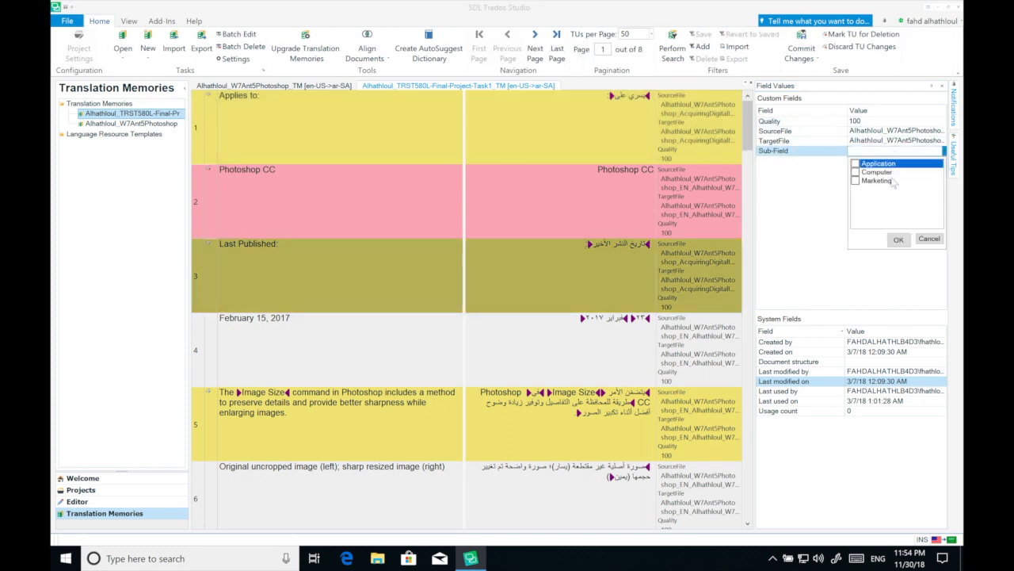
click(877, 172)
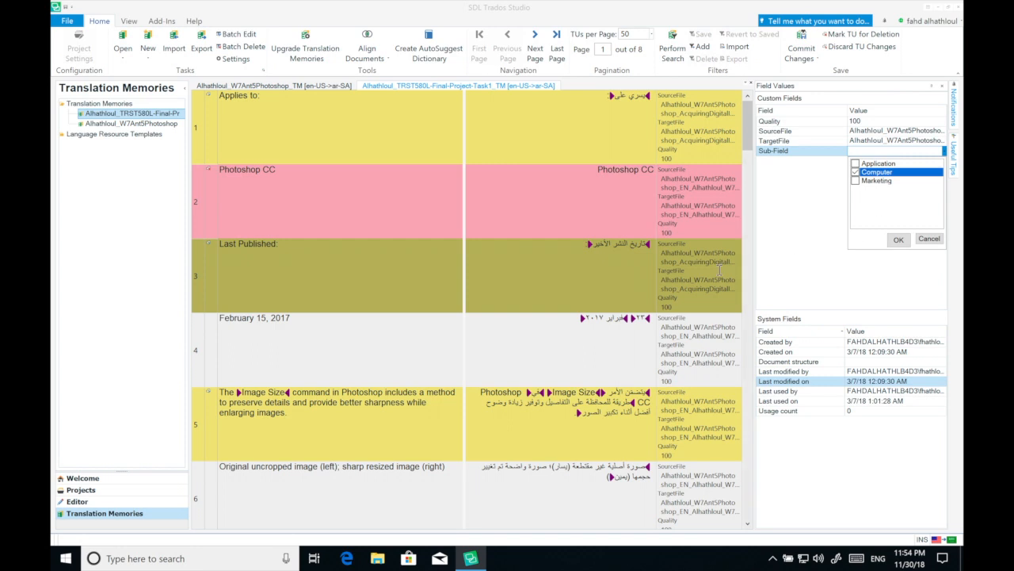
click(855, 163)
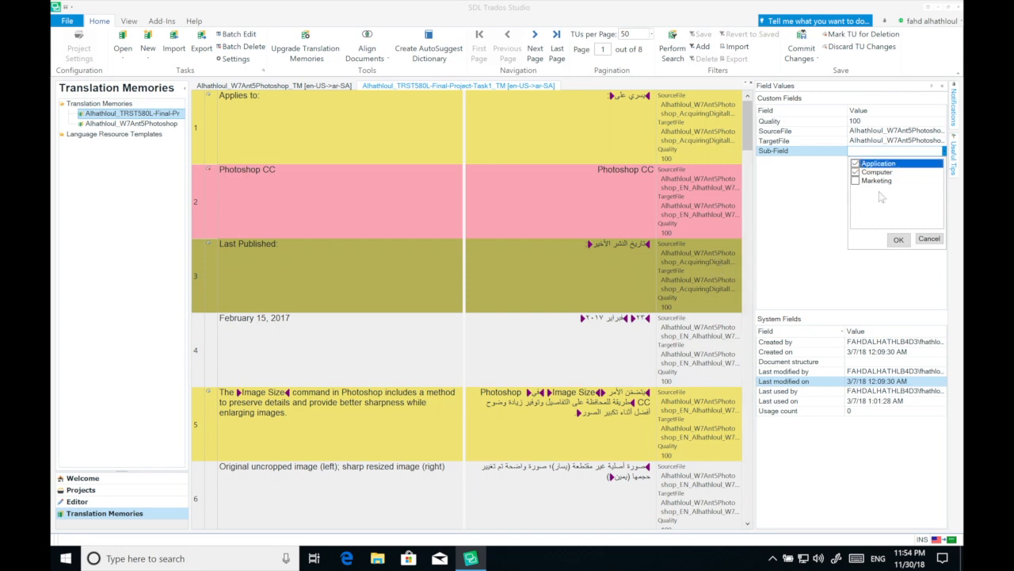
click(899, 239)
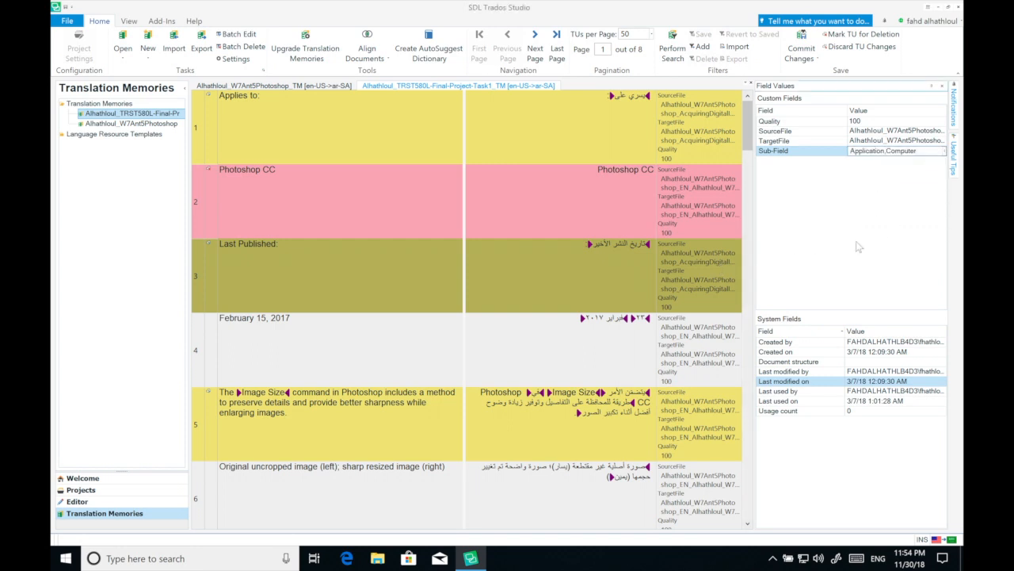
Assign the Sub-Field values Application and Computer to translation unit 4, "February 15, 2017".
click(383, 358)
click(895, 150)
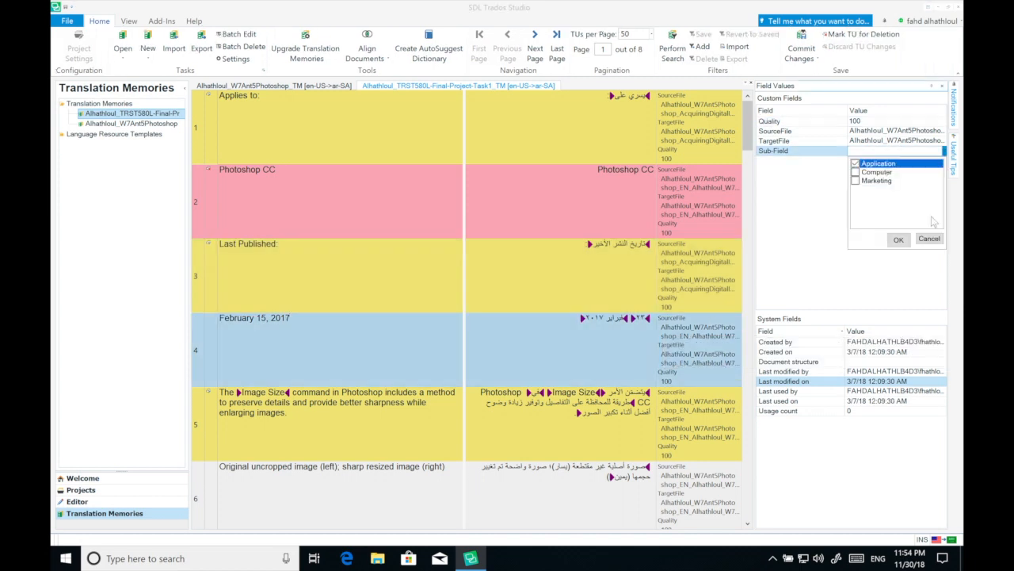
click(855, 172)
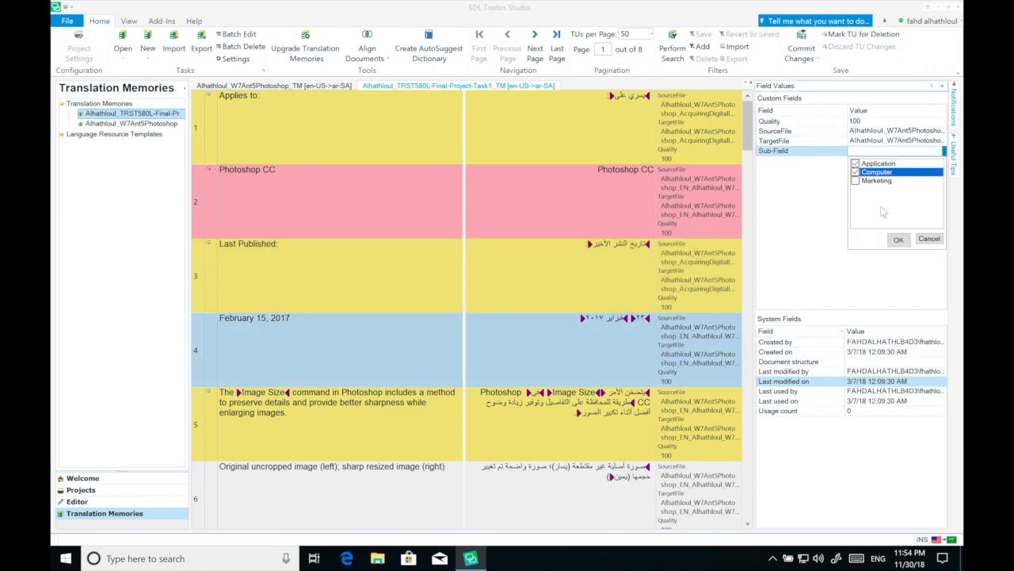
click(899, 239)
Assign the Sub-Field values Application and Marketing to translation unit 5, about the Image Size command.
scroll(533, 295, down, 1)
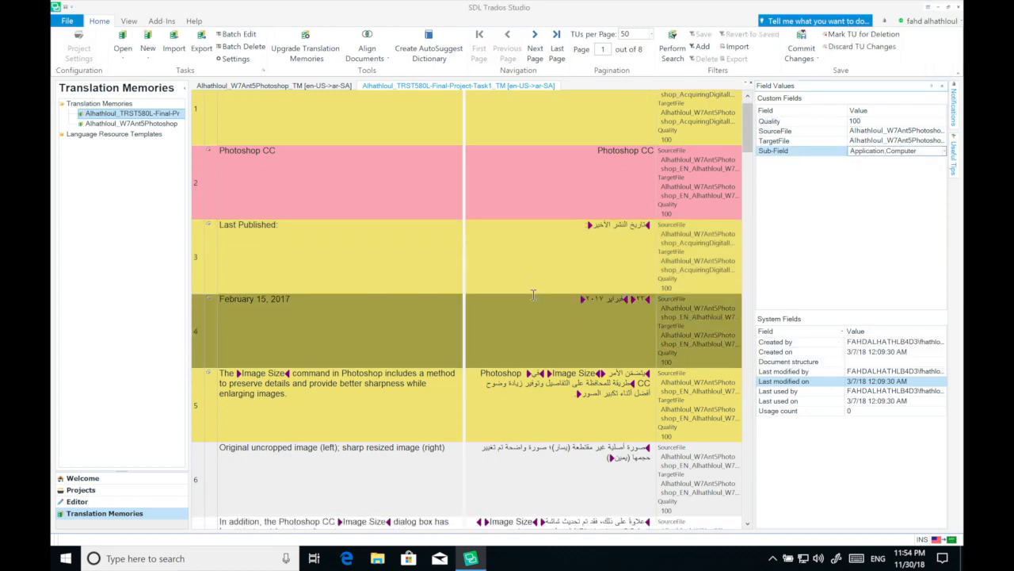
click(523, 424)
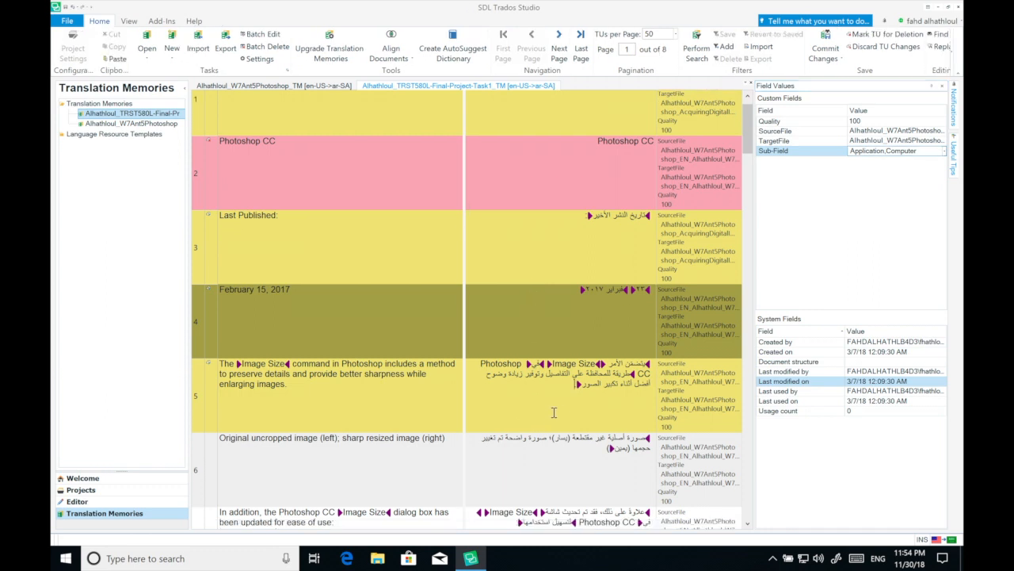
click(945, 153)
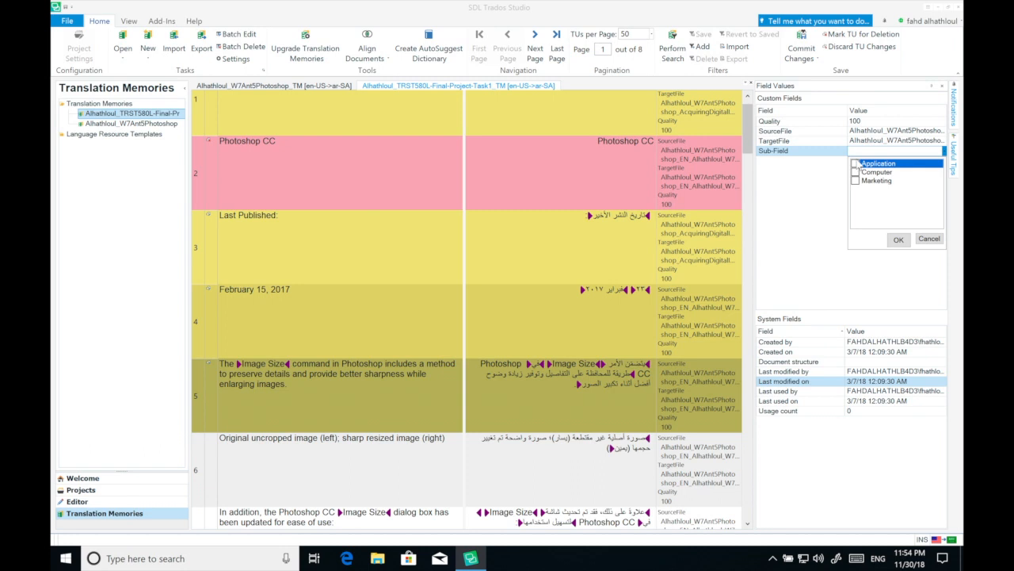
click(856, 164)
click(856, 172)
click(856, 181)
click(856, 172)
click(898, 239)
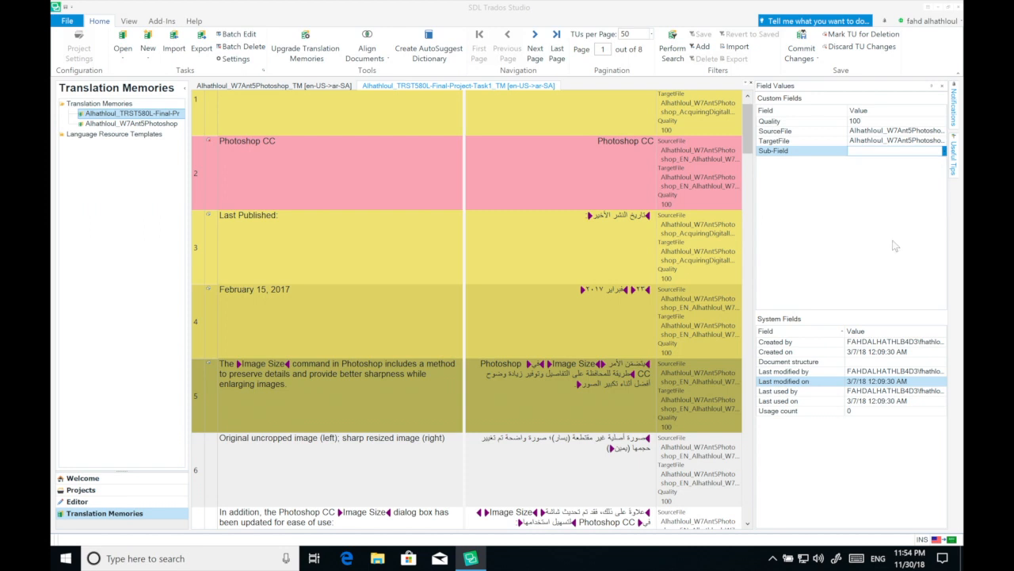
Set the Sub-Field value of translation unit 6, "Original uncropped image (left); sharp resized image (right)", to Application.
scroll(522, 296, down, 2)
scroll(522, 296, down, 2)
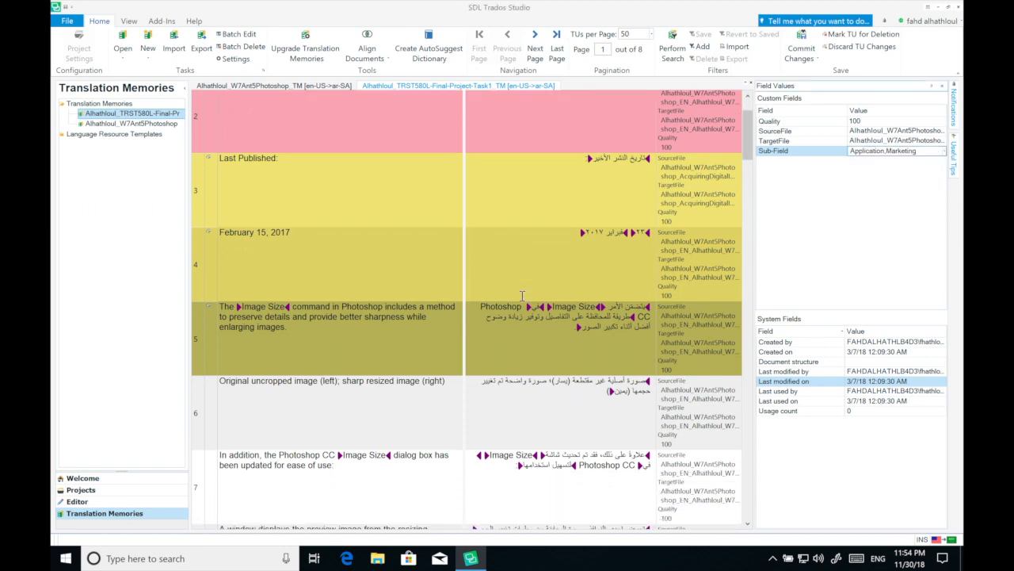
click(531, 377)
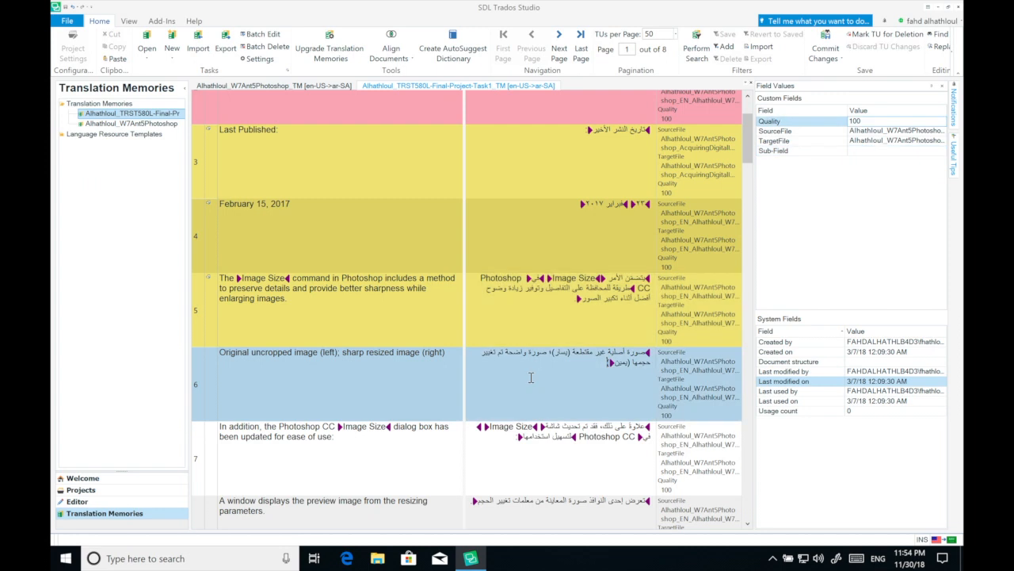
click(943, 151)
click(856, 163)
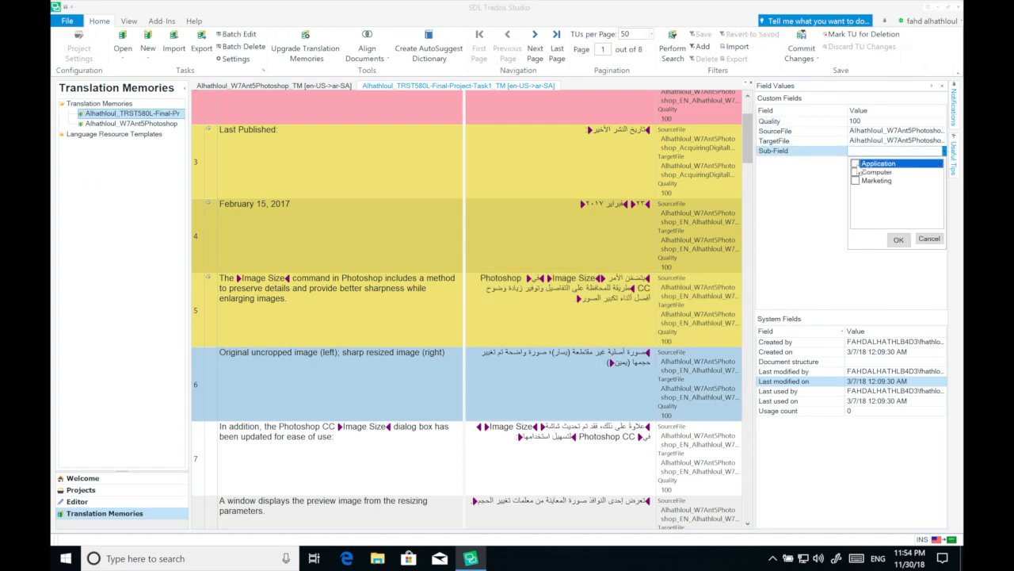
click(897, 241)
Assign the Sub-Field values Computer and Marketing to translation unit 7, about the updated Image Size dialog box.
scroll(505, 296, down, 1)
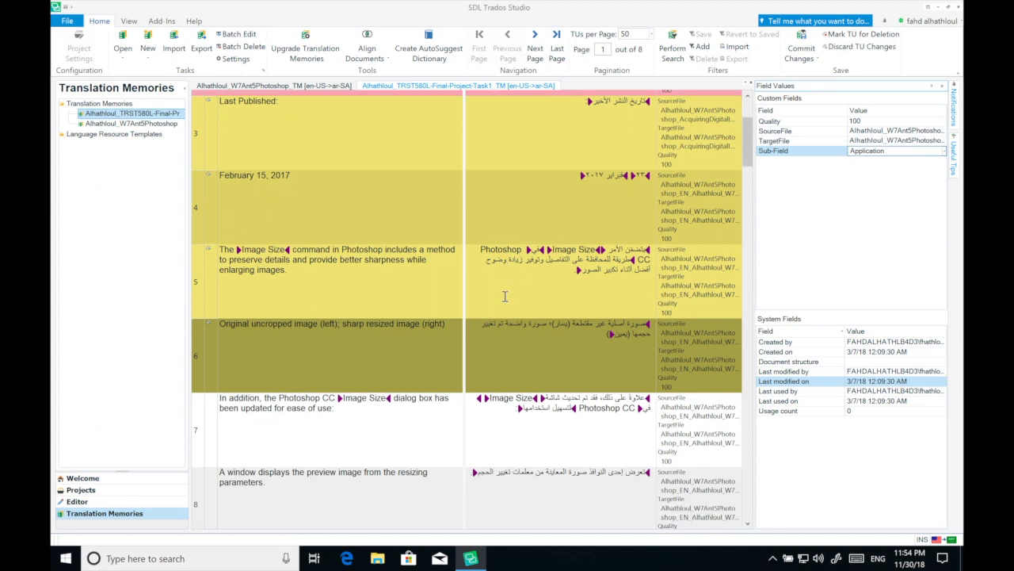
click(384, 419)
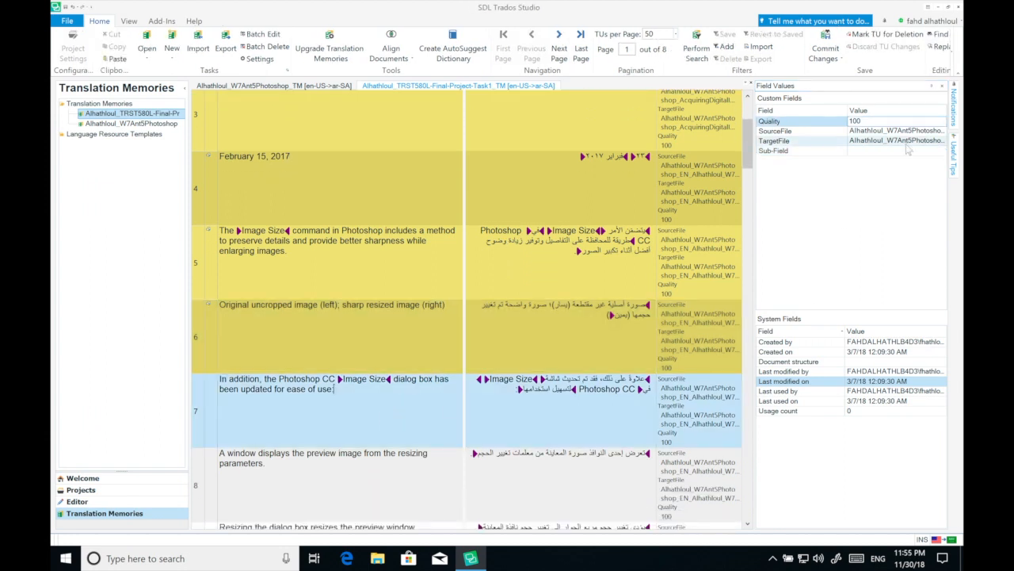
click(937, 152)
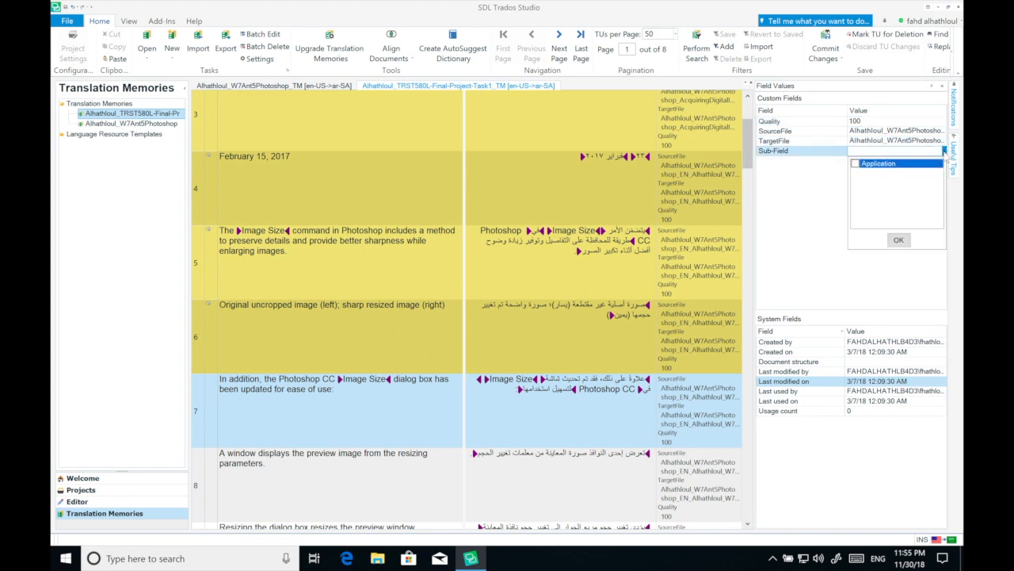
click(863, 172)
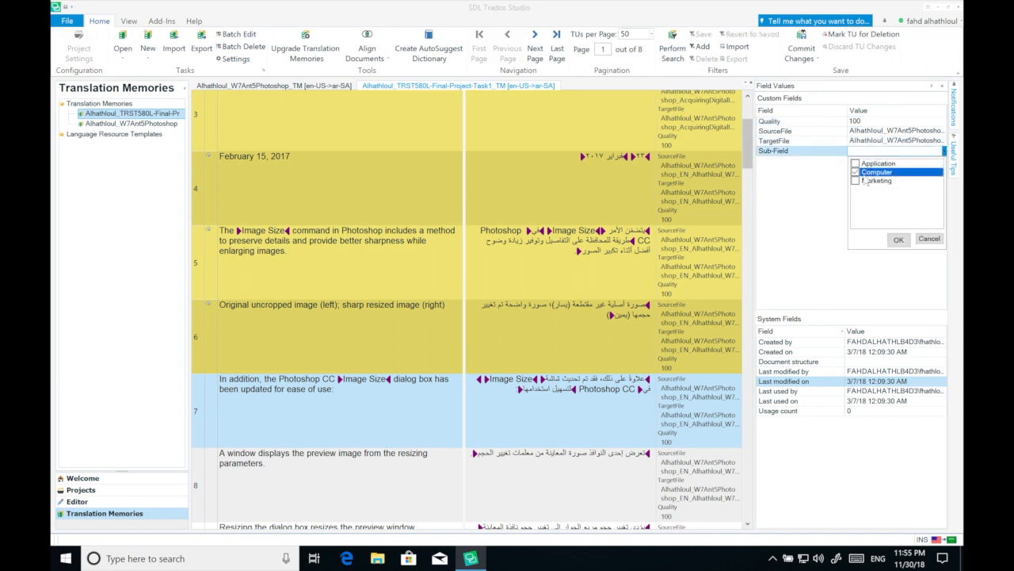
click(865, 180)
click(897, 239)
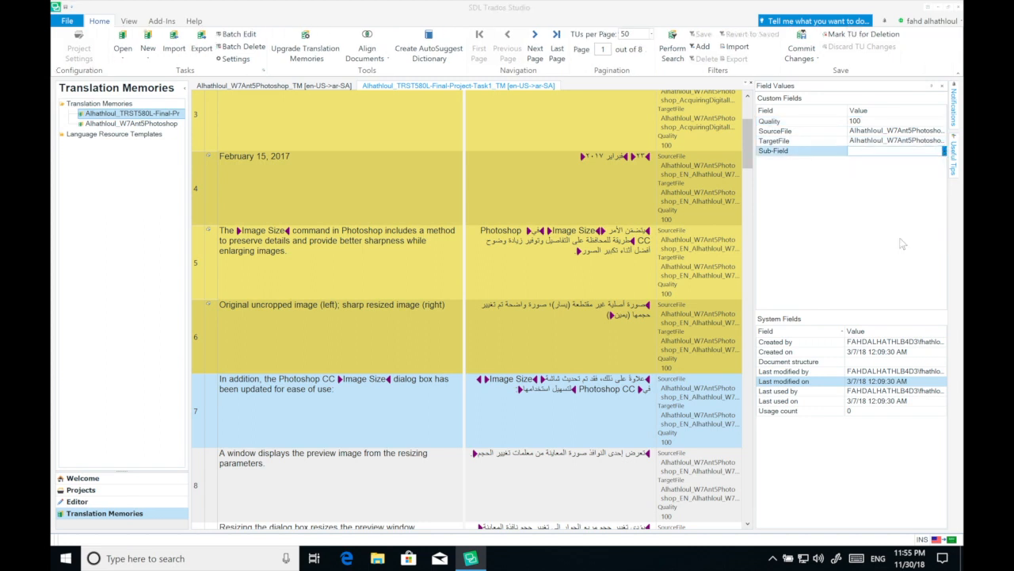
Assign the Sub-Field values Application and Computer to translation unit 8, about the window displaying the preview image.
scroll(456, 363, down, 1)
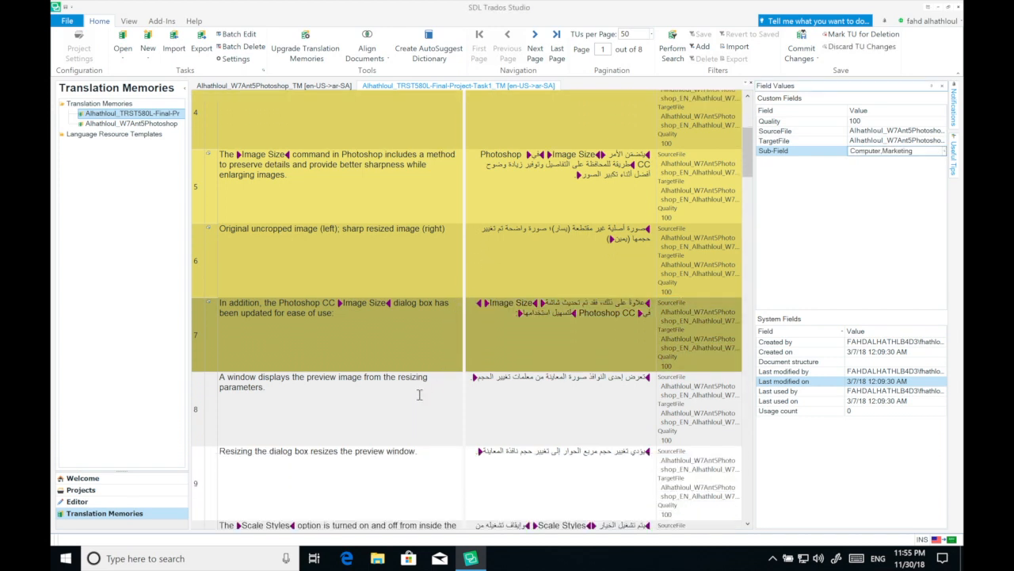
click(577, 404)
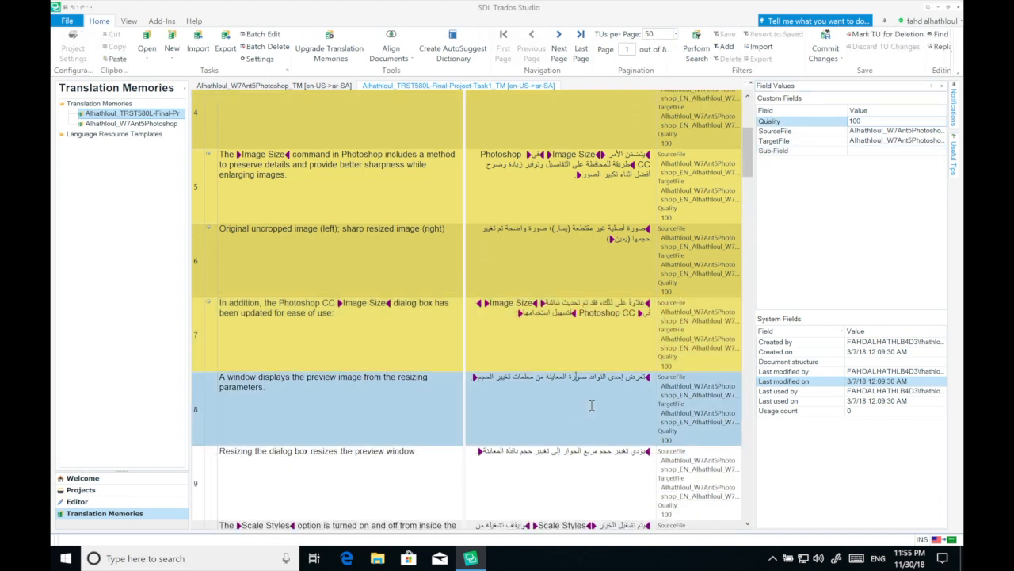
mouse_move(944, 152)
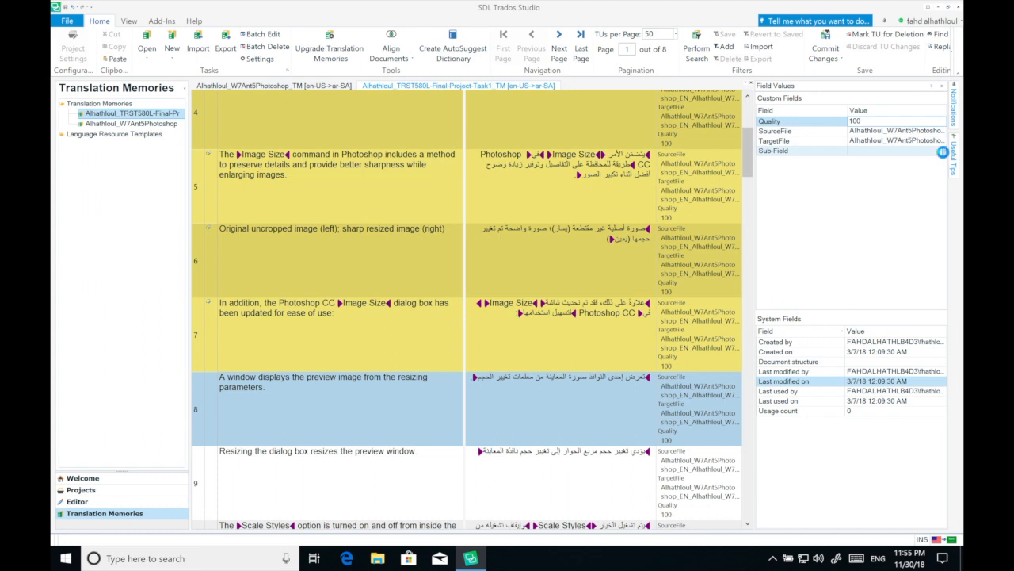
click(944, 151)
click(855, 163)
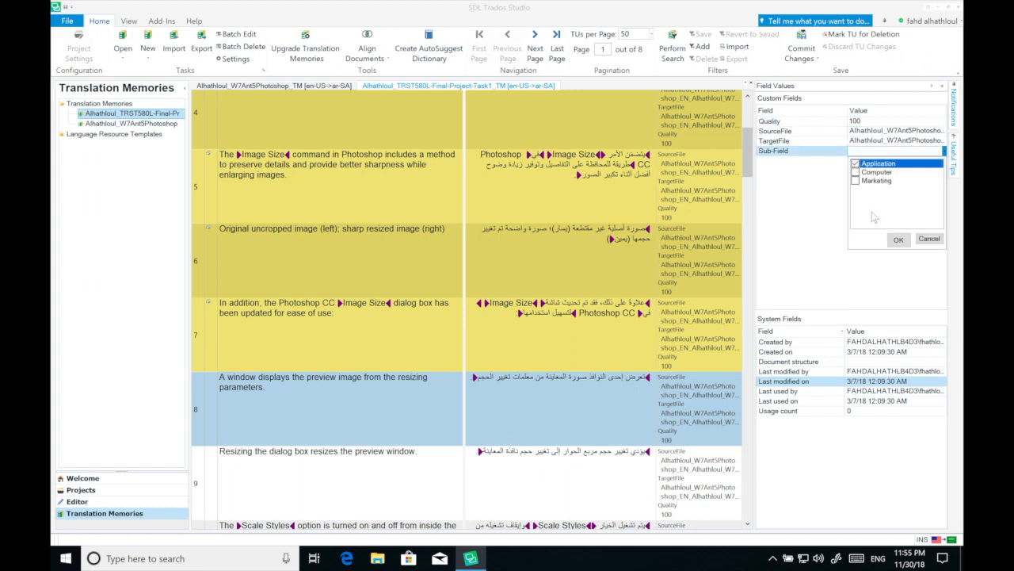
click(899, 240)
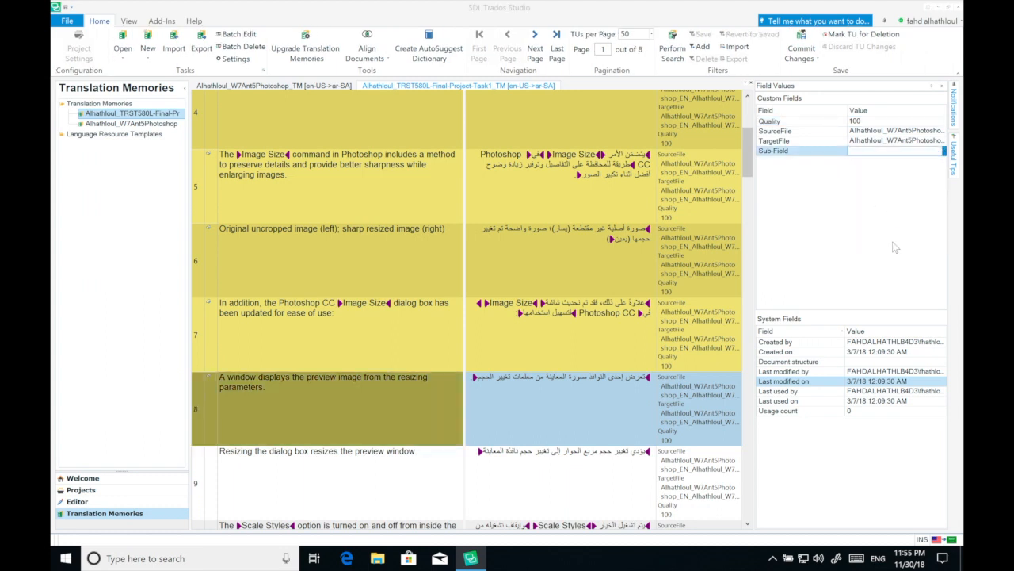
scroll(579, 390, down, 3)
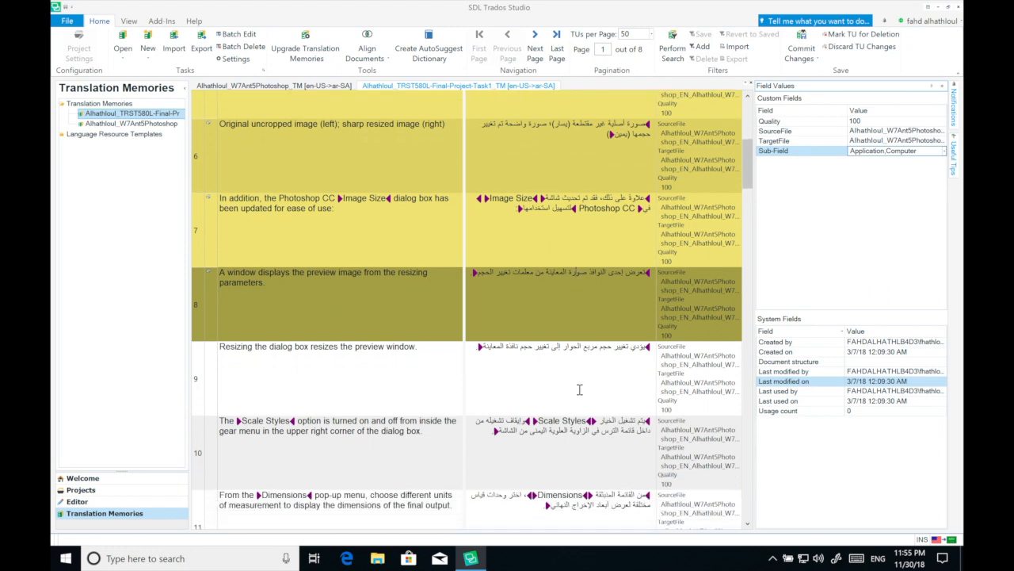
Assign the Sub-Field values Computer and Marketing to translation unit 9, about resizing the dialog box.
click(579, 352)
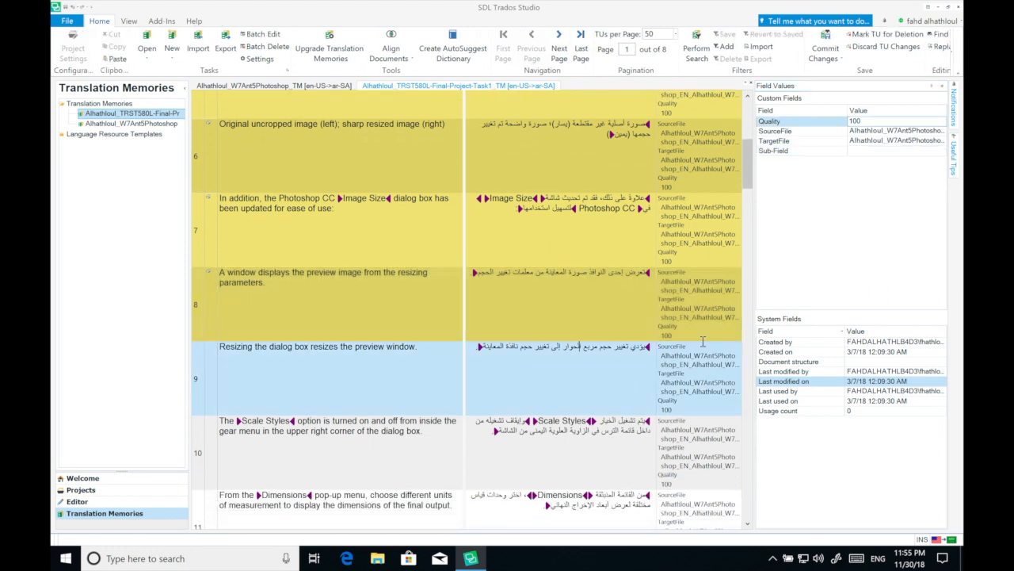
click(928, 153)
click(879, 181)
click(898, 239)
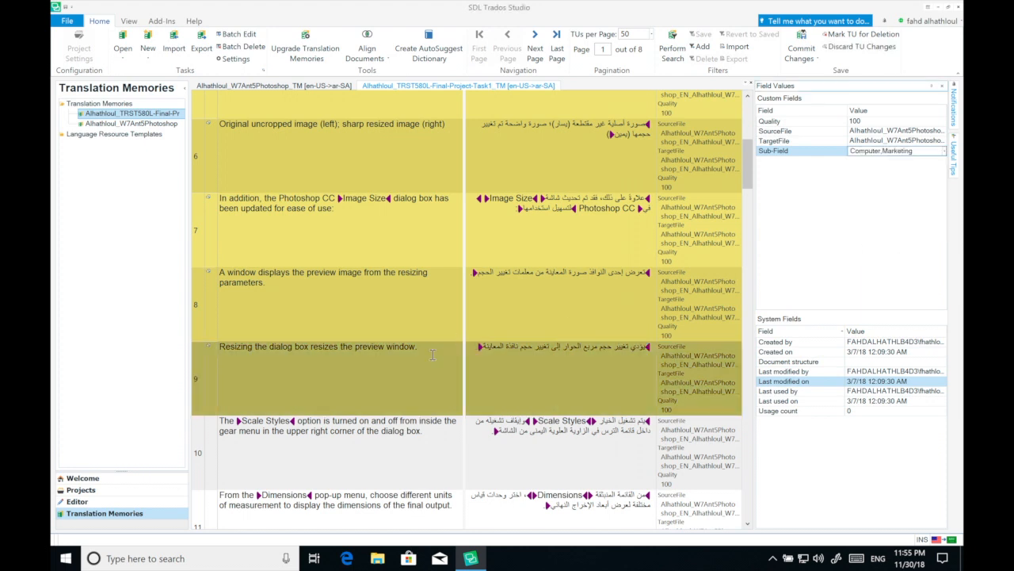
Open the Sub-Field value list of translation unit 11, about the Dimensions pop-up menu.
scroll(432, 354, down, 3)
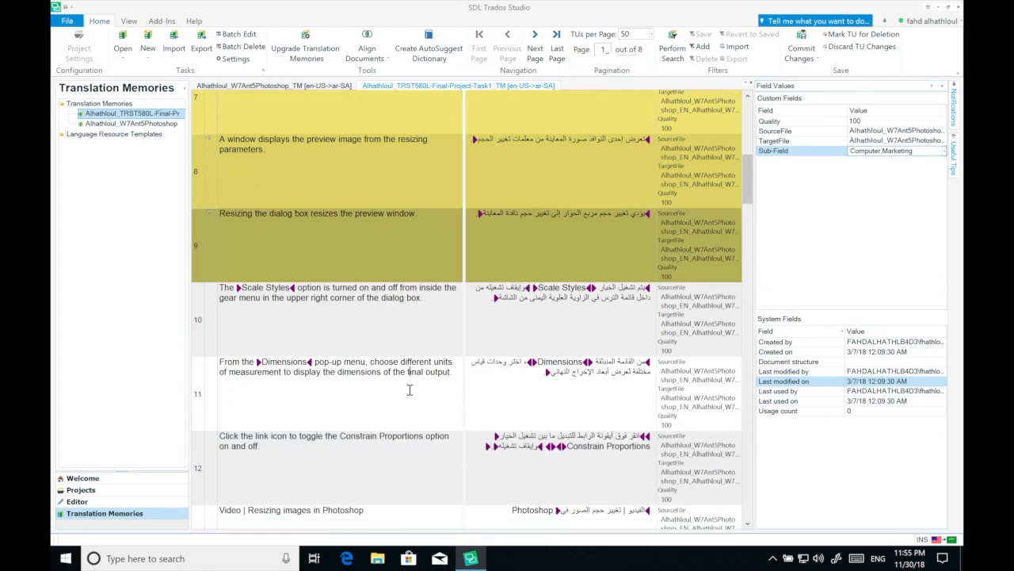
click(410, 389)
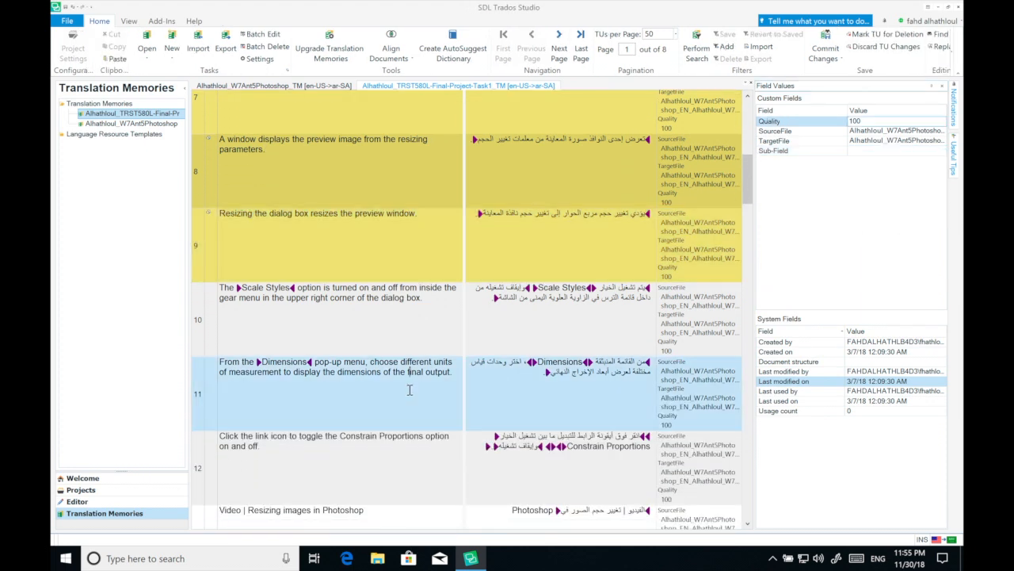
click(944, 151)
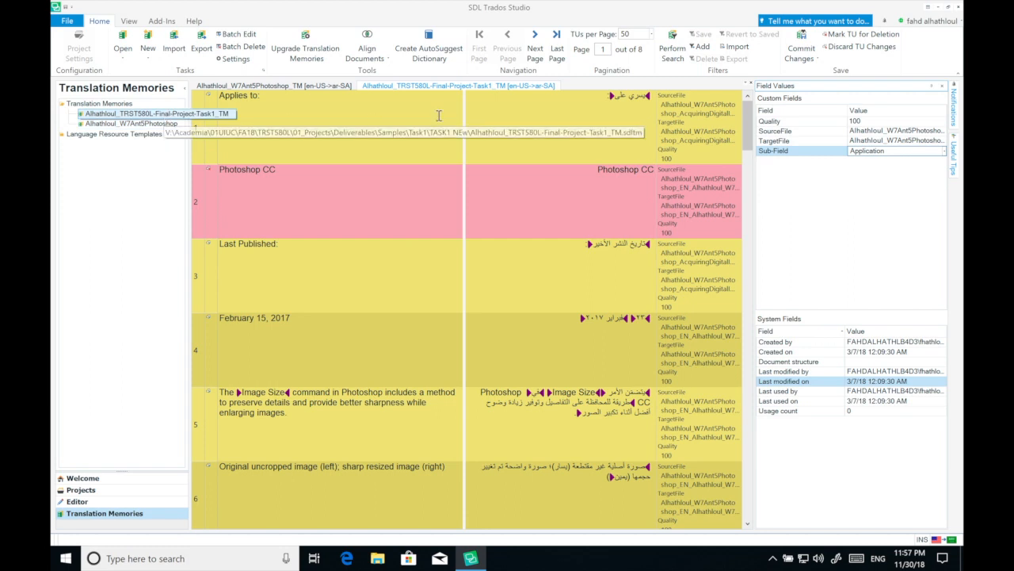
Commit all pending changes to the translation memory and review the first translation units.
click(801, 40)
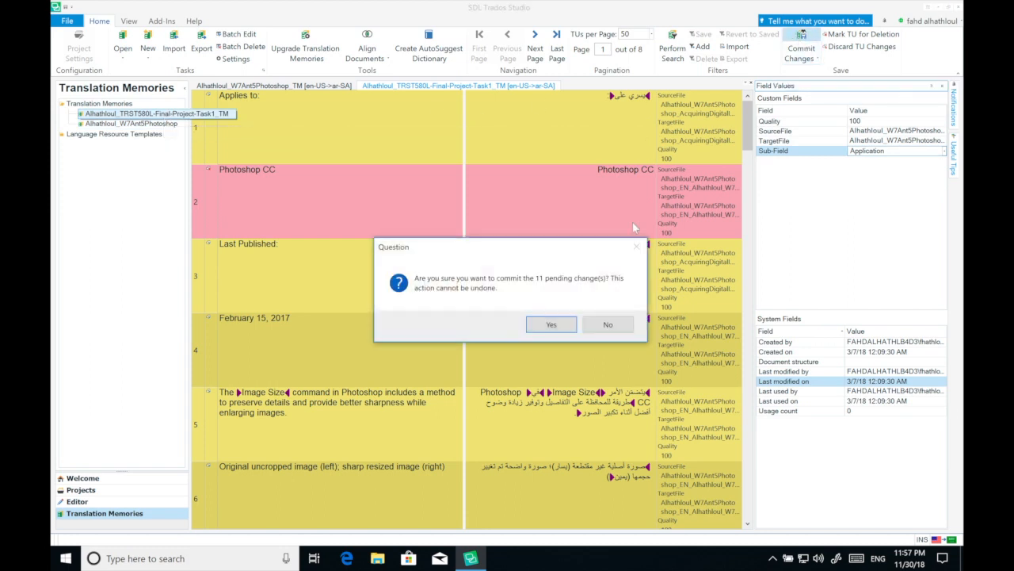
click(555, 325)
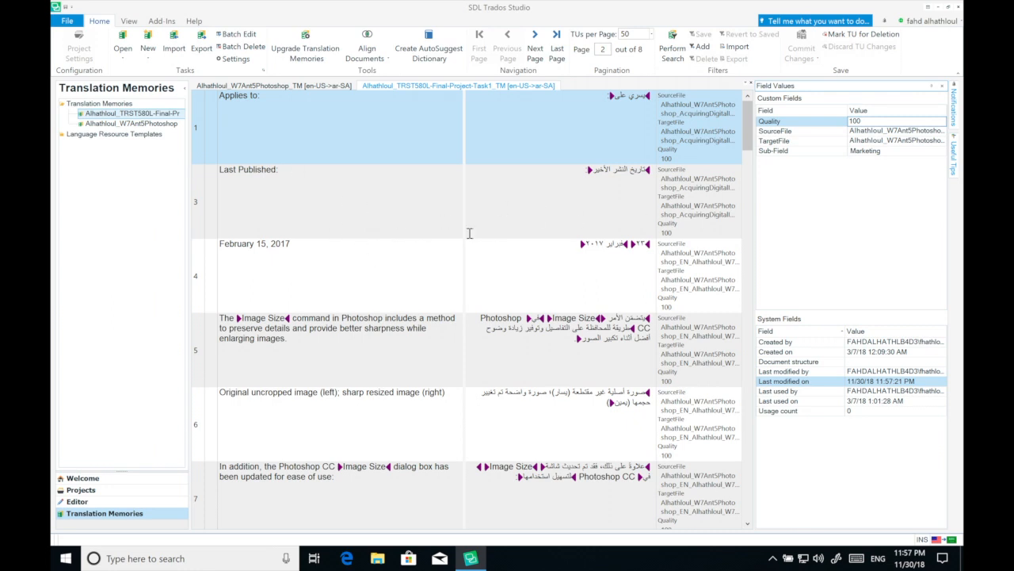
scroll(439, 219, down, 2)
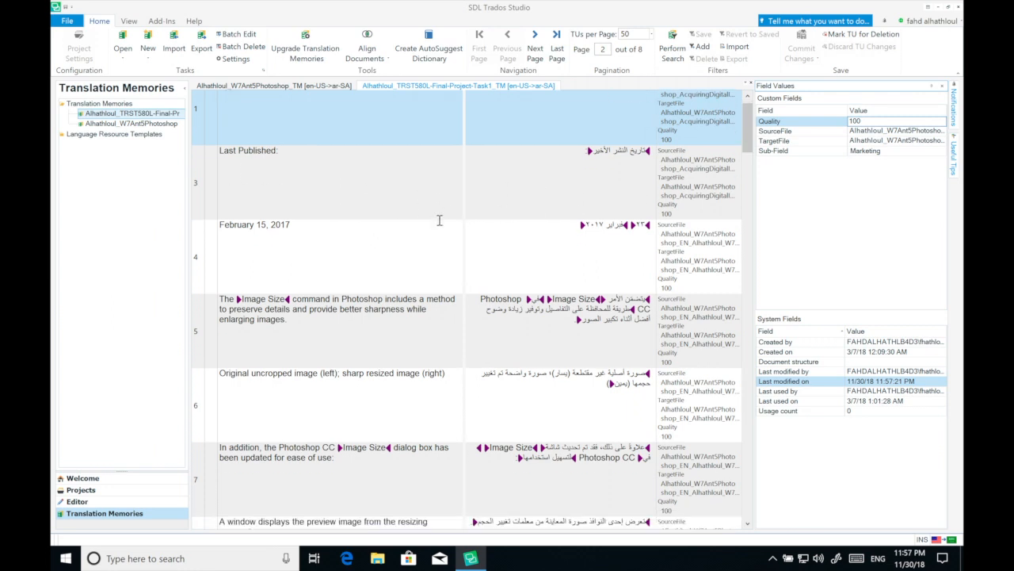
scroll(439, 219, up, 3)
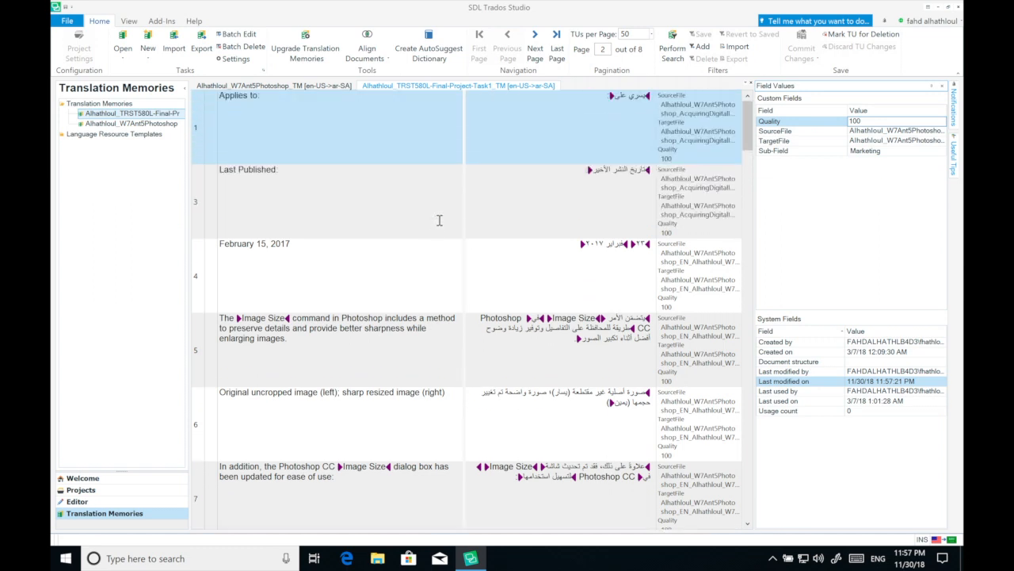
Discard the uncommitted changes to translation unit 3, "Last Published:".
click(285, 169)
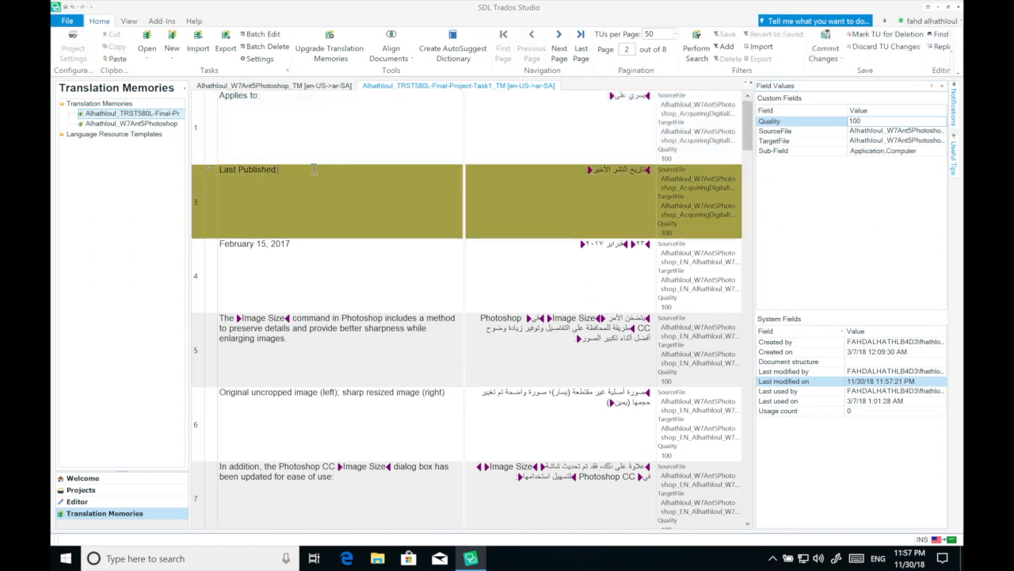
right_click(412, 192)
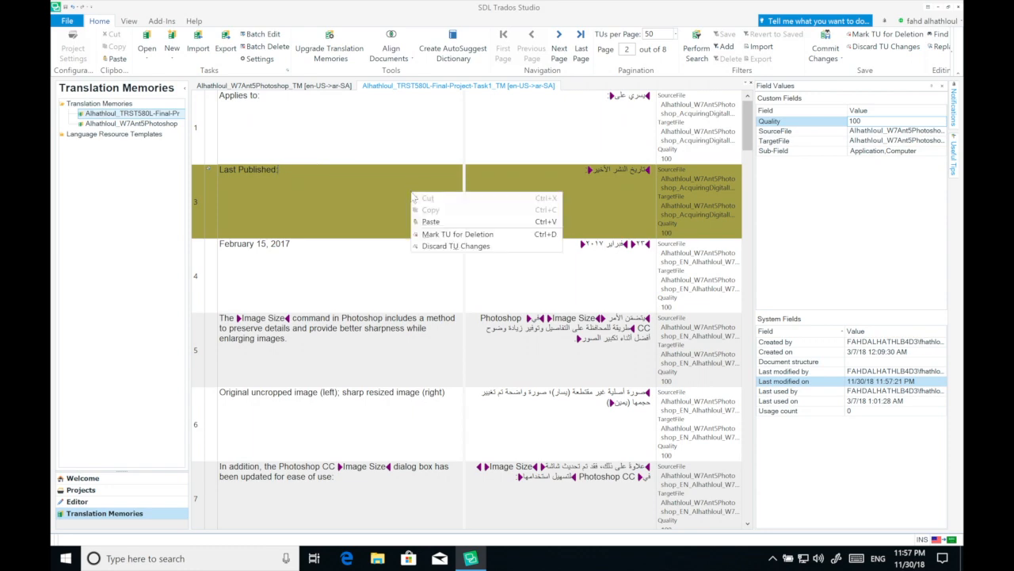
click(428, 246)
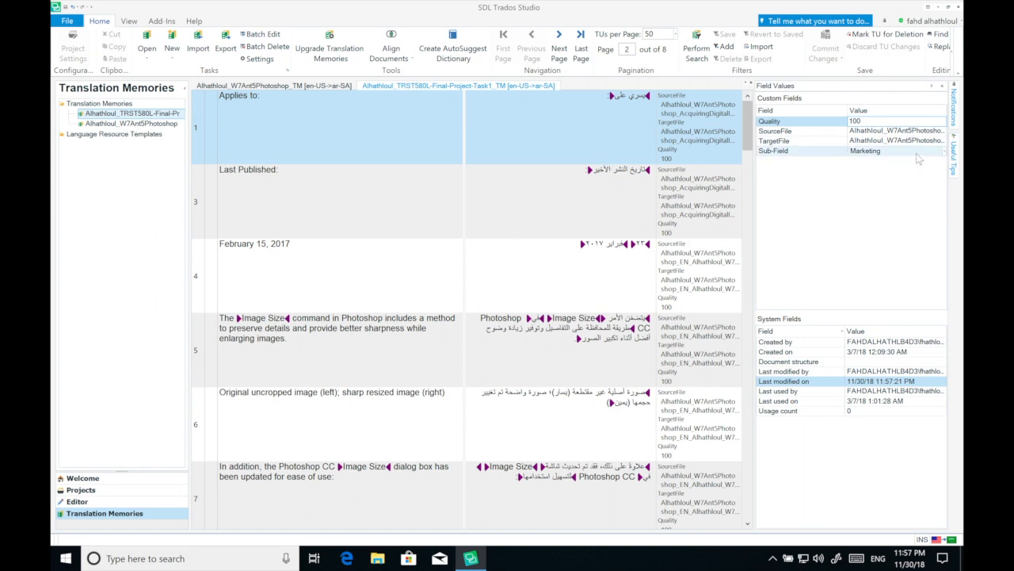
Check the Sub-Field values stored for translation units 3 and 4.
click(601, 216)
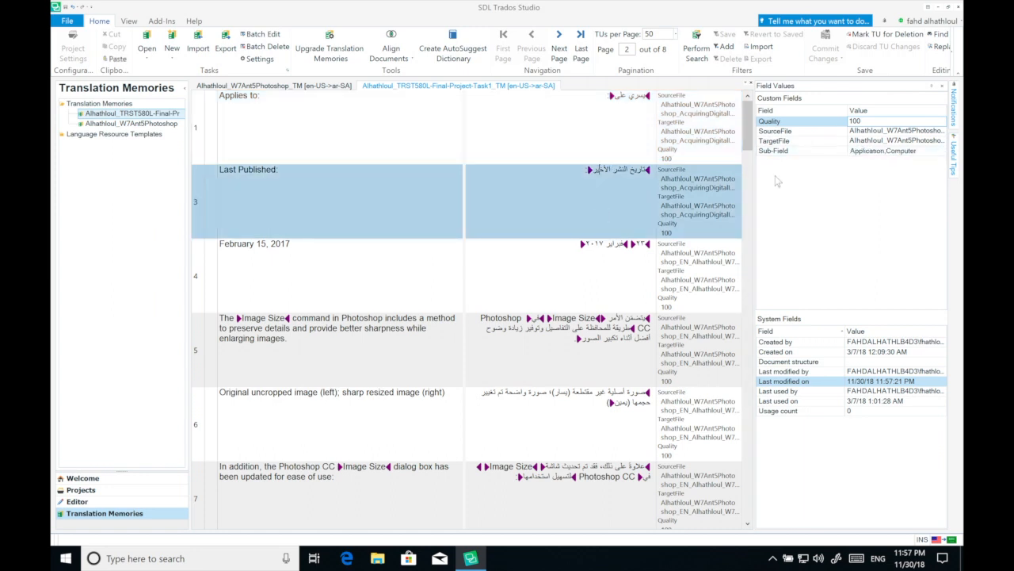
click(558, 274)
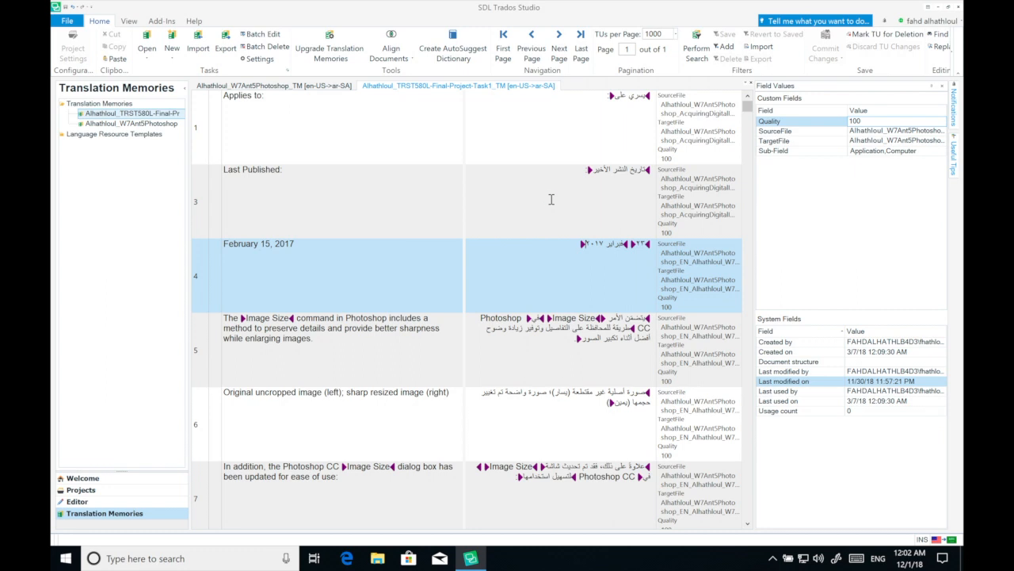
Start a find-and-replace in the translation memory with "Photoshop CC" as the search text.
click(953, 53)
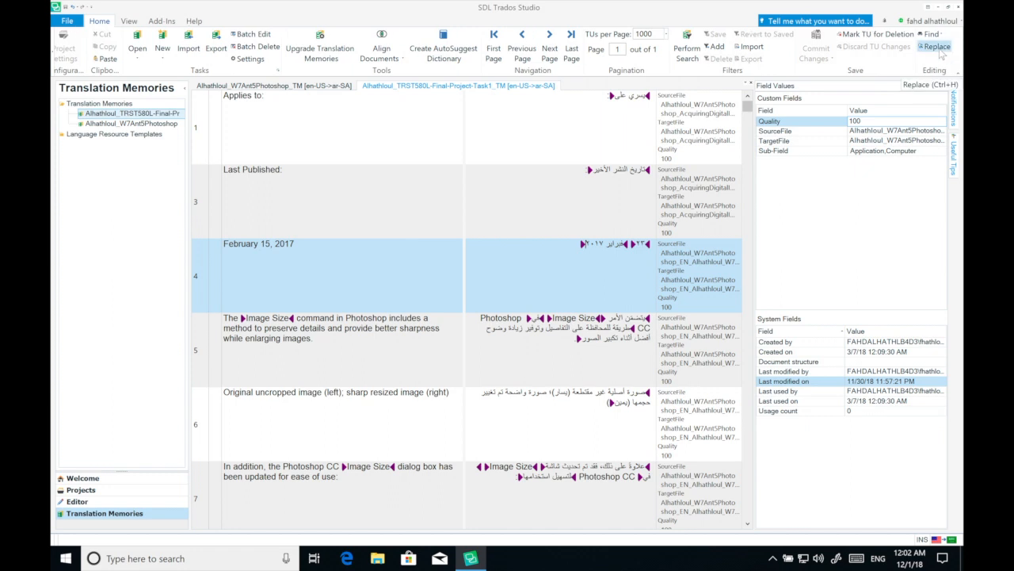
click(941, 54)
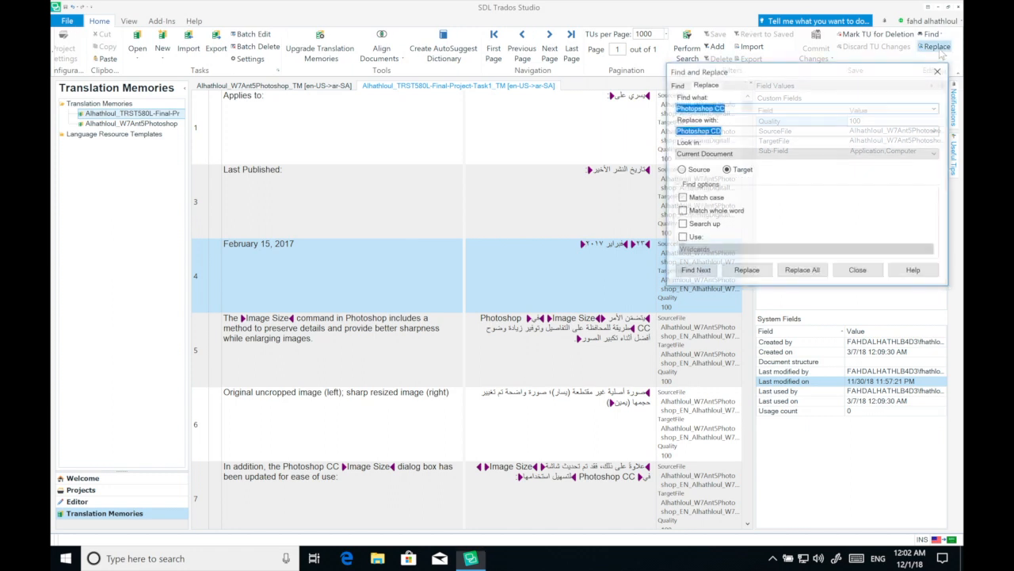
double_click(787, 107)
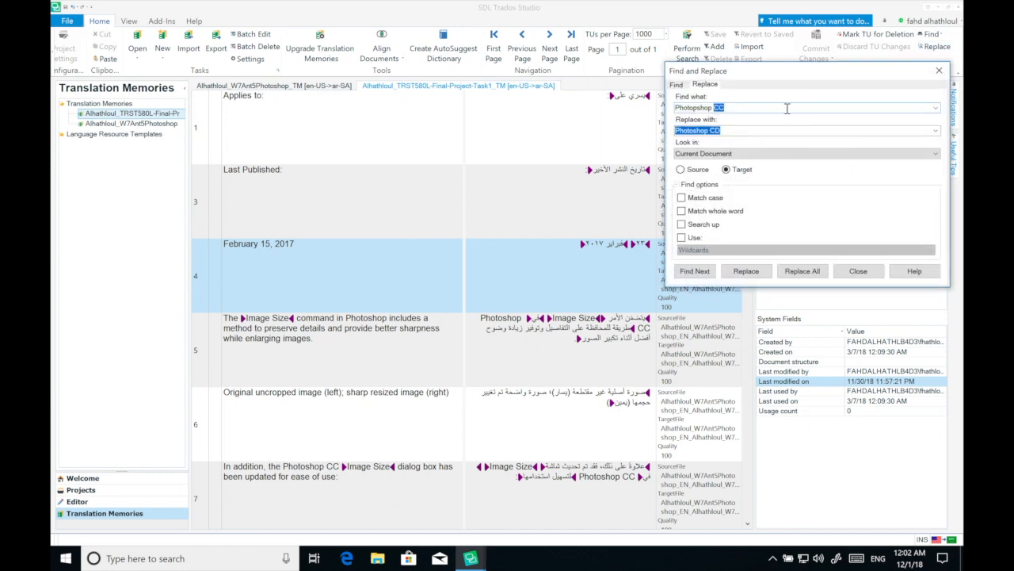
key(ctrl+a)
key(ctrl+c)
key(BackSpace)
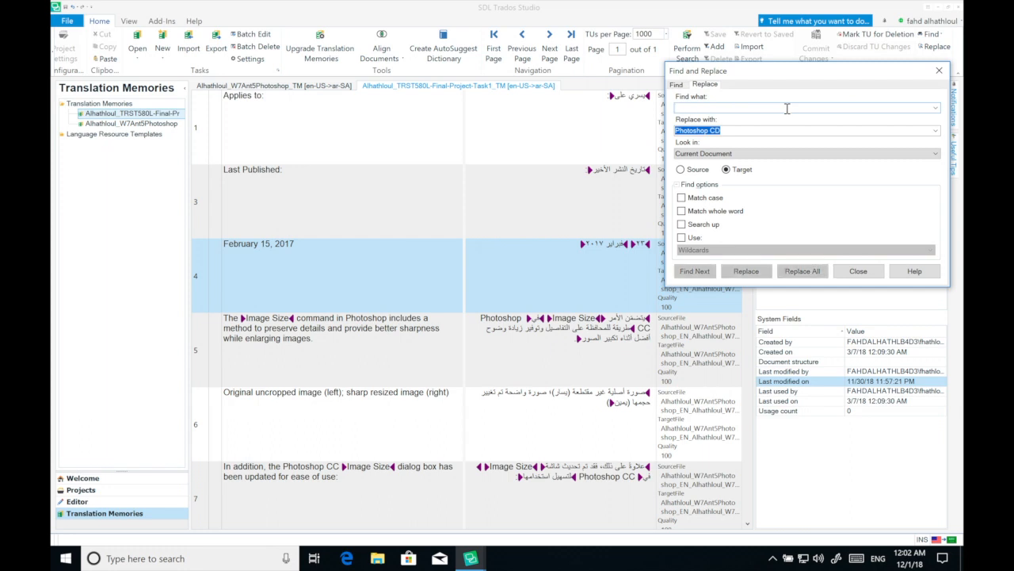
key(ctrl+z)
Set the replacement text to "Photoshop CD" and restrict the search to the source segments.
click(755, 127)
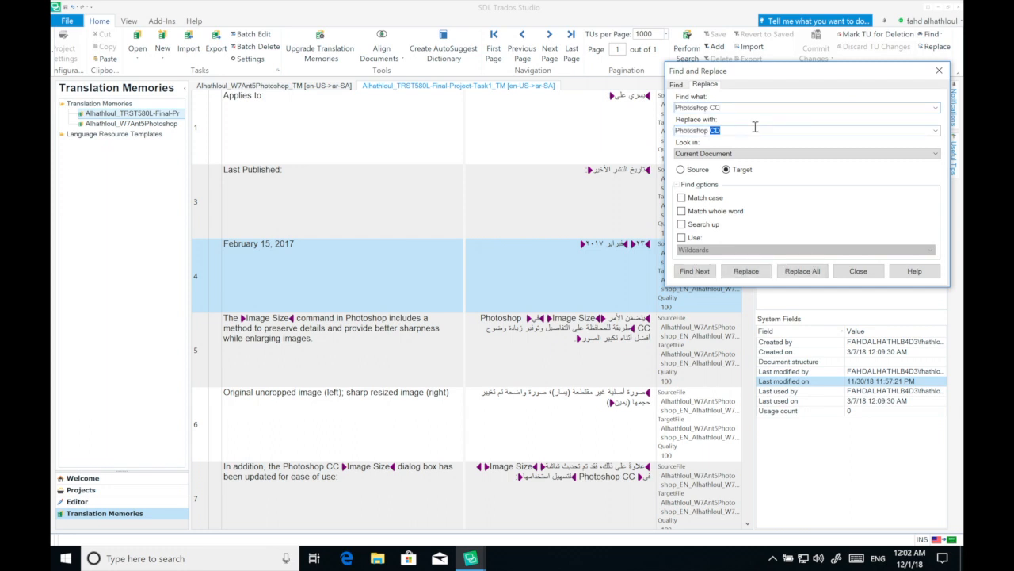
key(ctrl+a)
key(BackSpace)
click(697, 172)
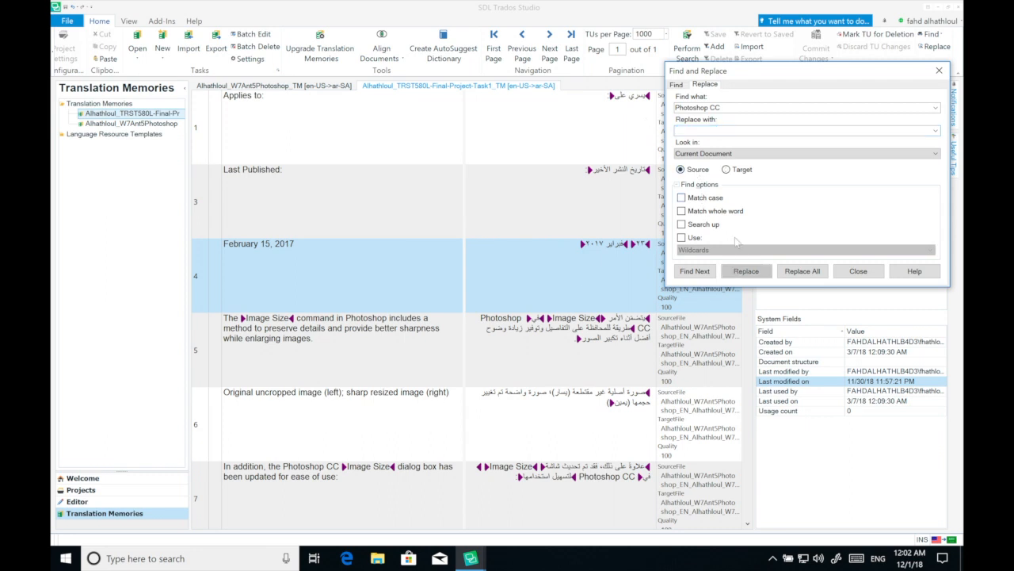
click(745, 128)
key(ctrl+v)
text(D)
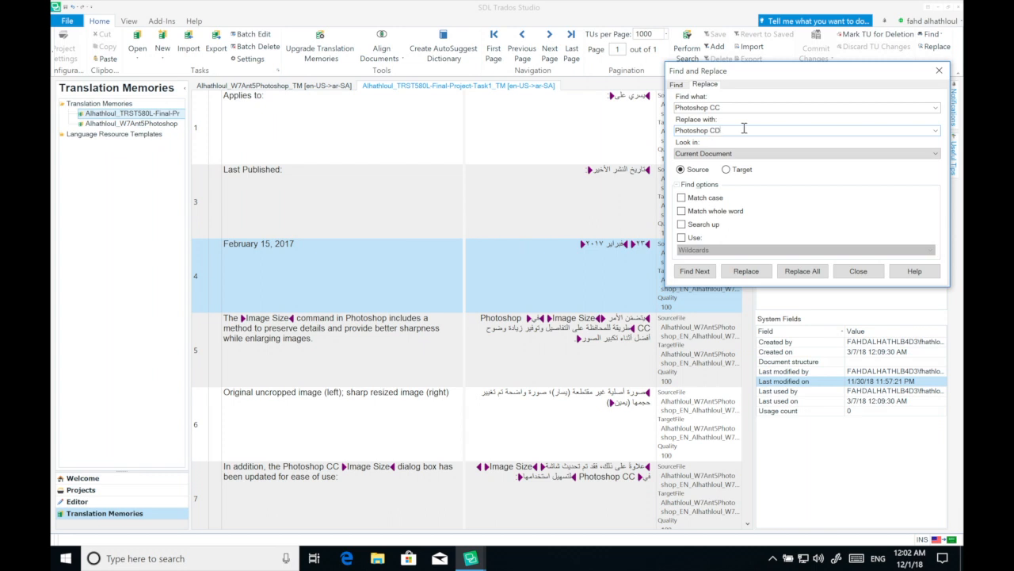
Replace the first two source matches of "Photoshop CC" with "Photoshop CD" one by one, and all remaining ones at once.
click(694, 271)
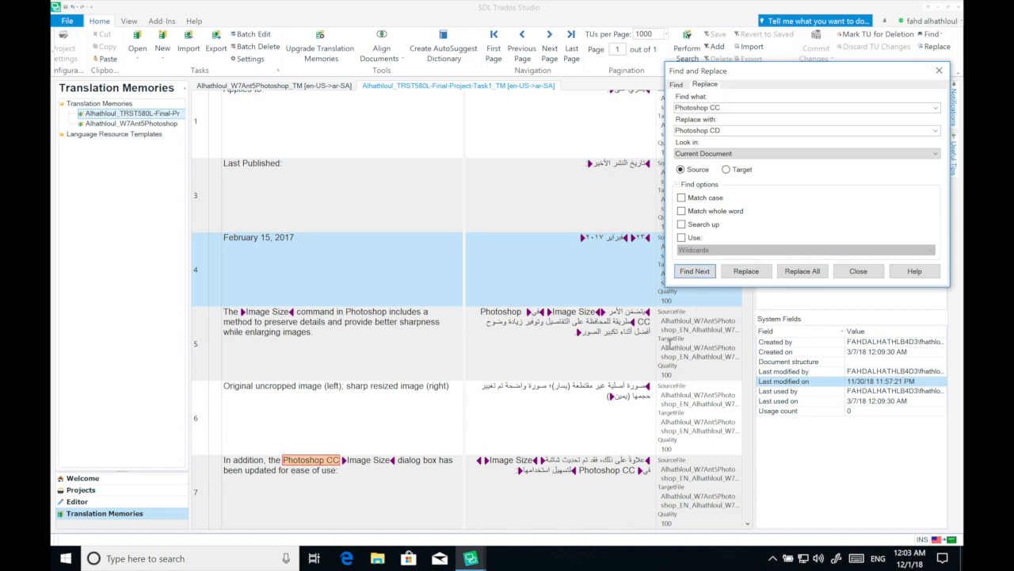
click(746, 272)
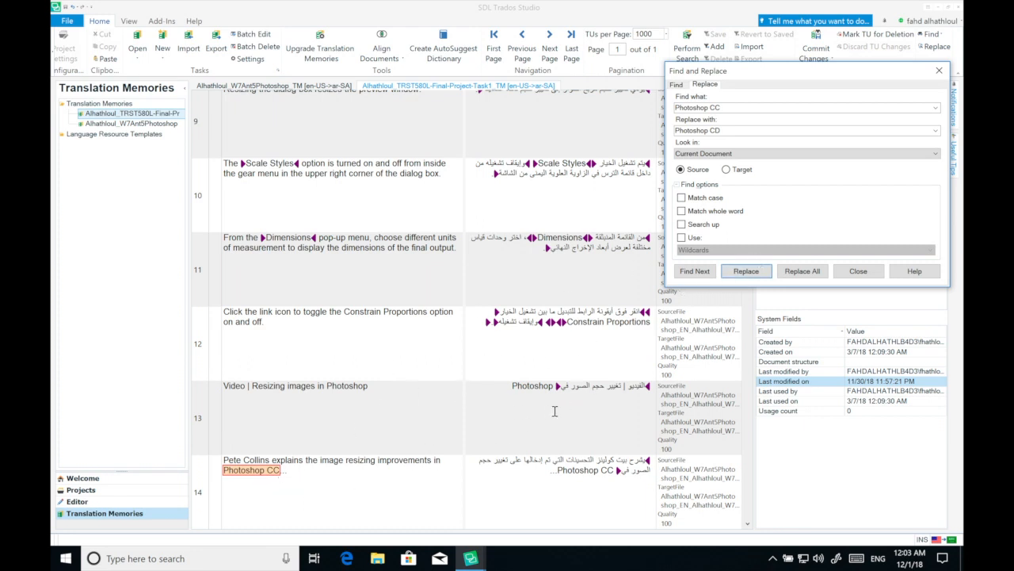
click(746, 272)
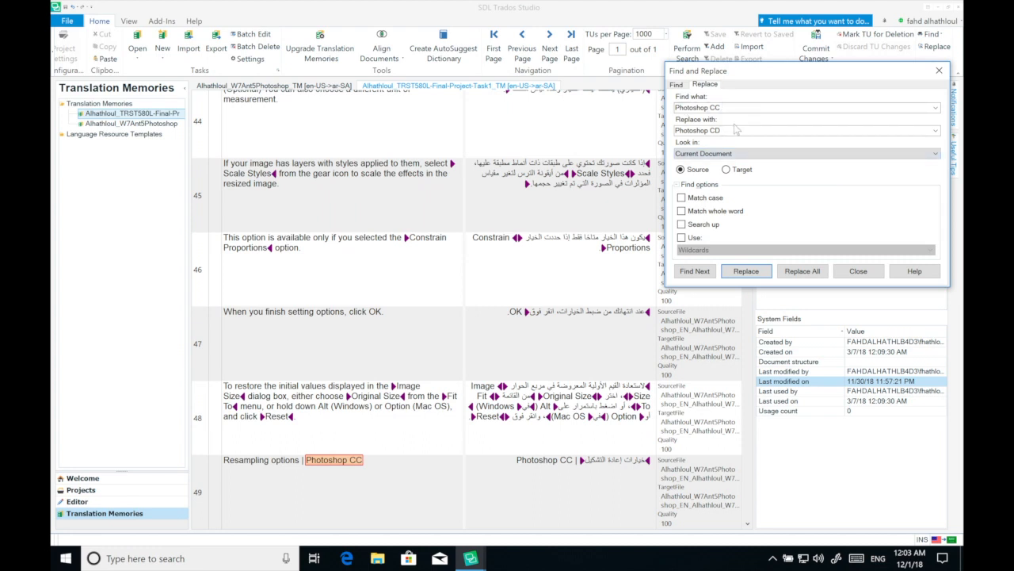
click(802, 271)
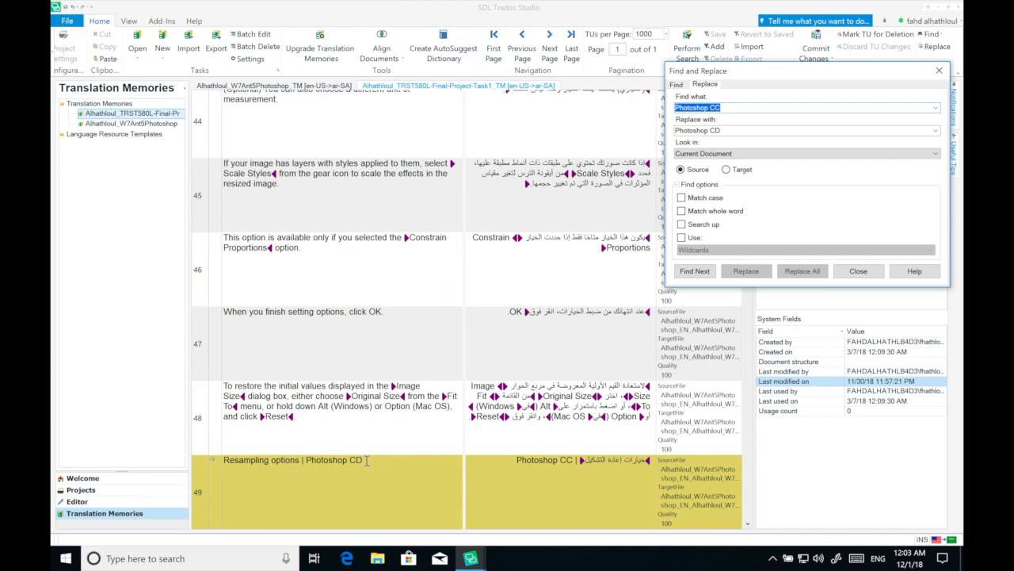
Compare the Photoshop product name in the source and target of translation unit 49, about resampling options.
drag(363, 459, 307, 455)
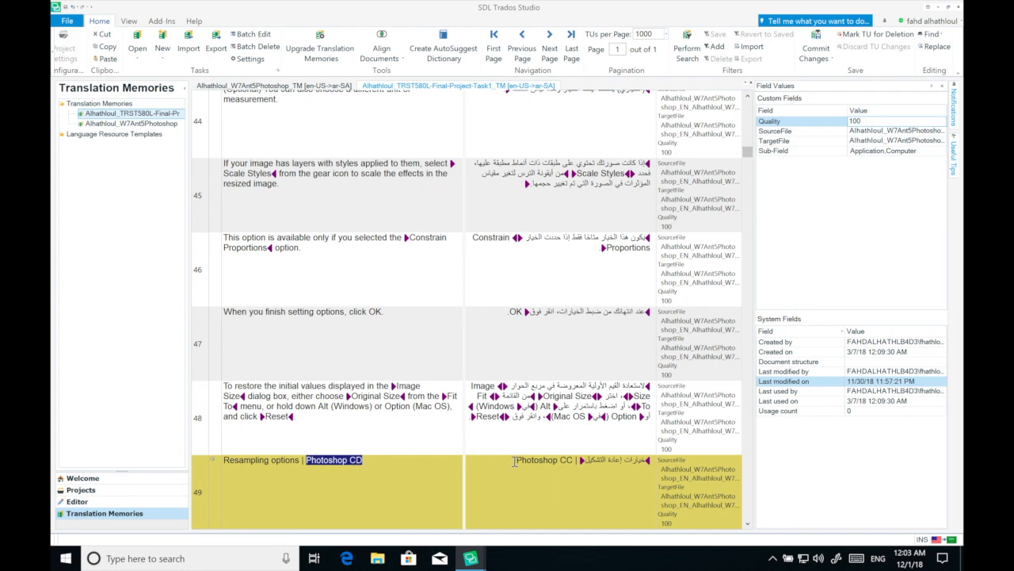
drag(516, 460, 573, 464)
click(569, 478)
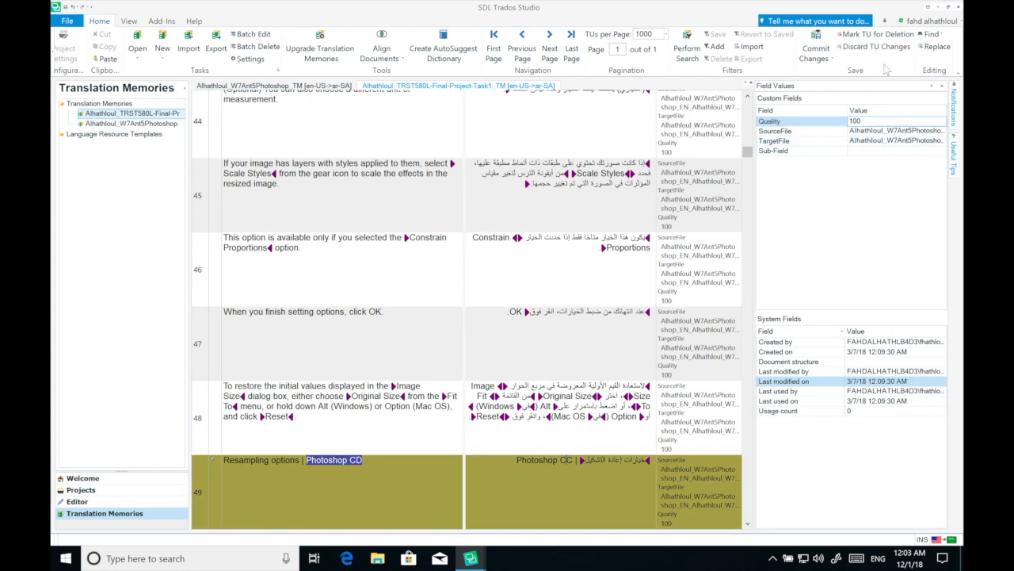
Replace all occurrences of "Photoshop CC" with "Photoshop CD" in the target segments and close the find-and-replace dialog.
click(935, 46)
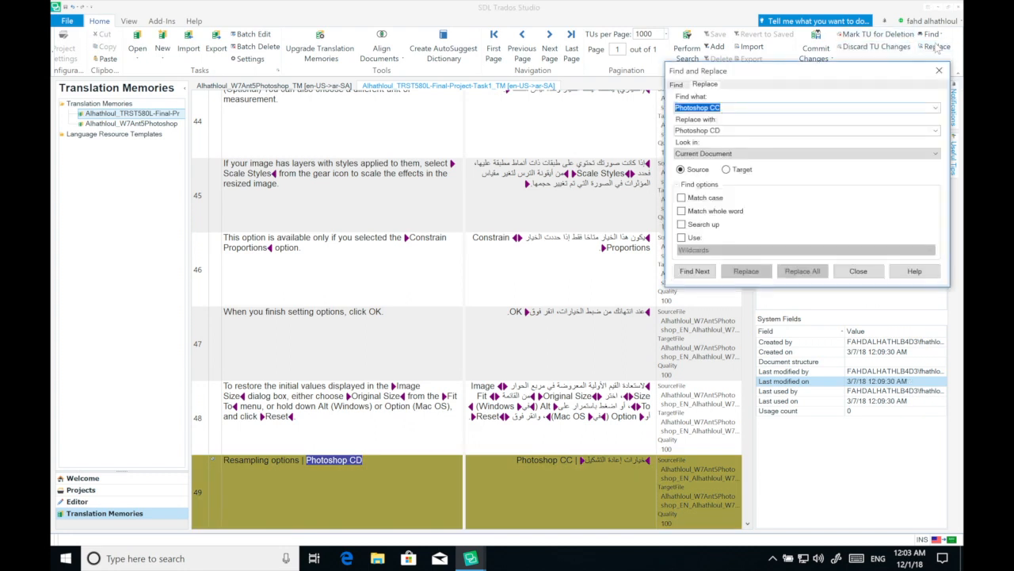
click(728, 170)
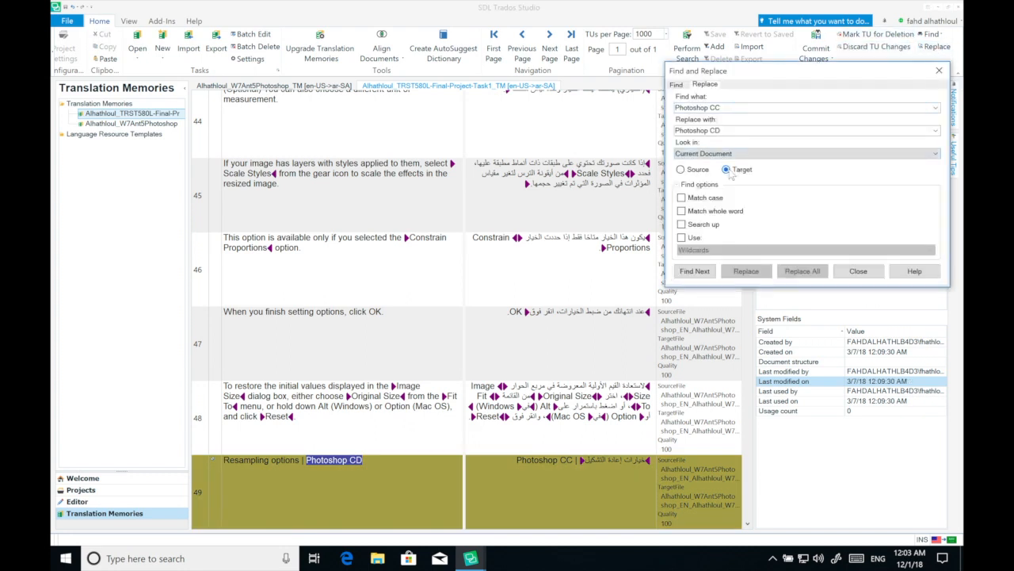
click(700, 276)
click(802, 271)
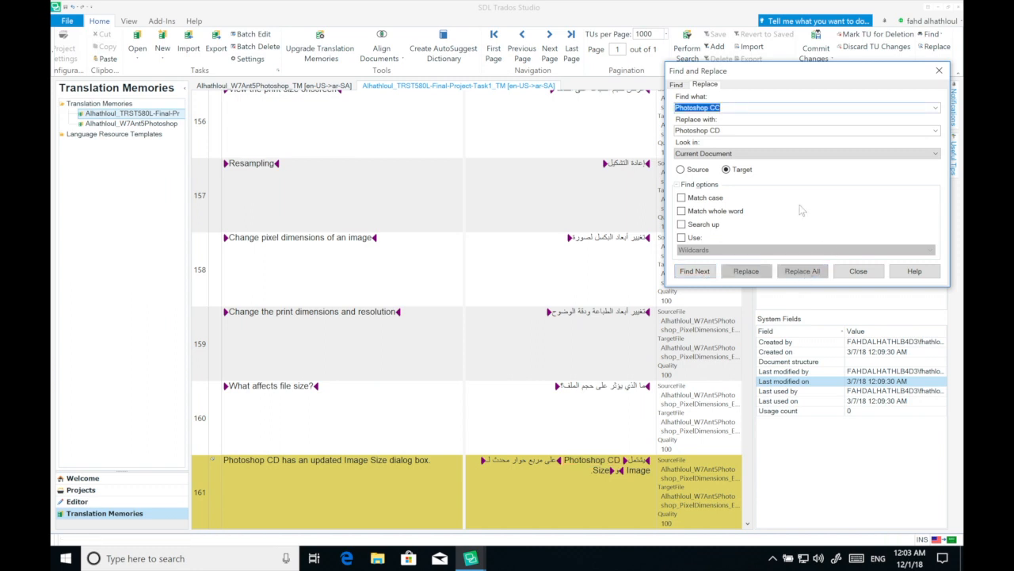
click(868, 270)
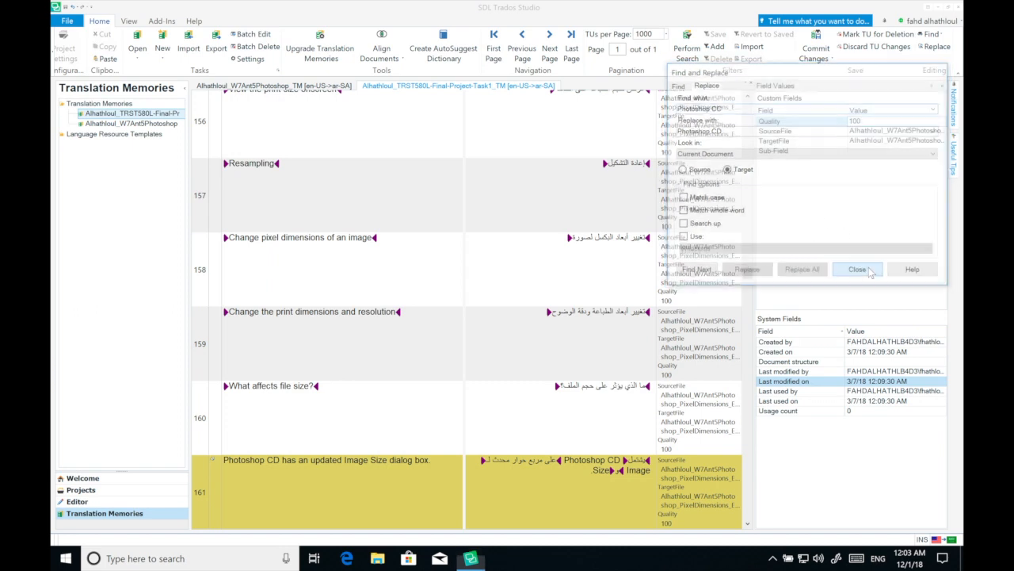
Commit the pending replacements to the translation memory and review the first translation units.
click(816, 39)
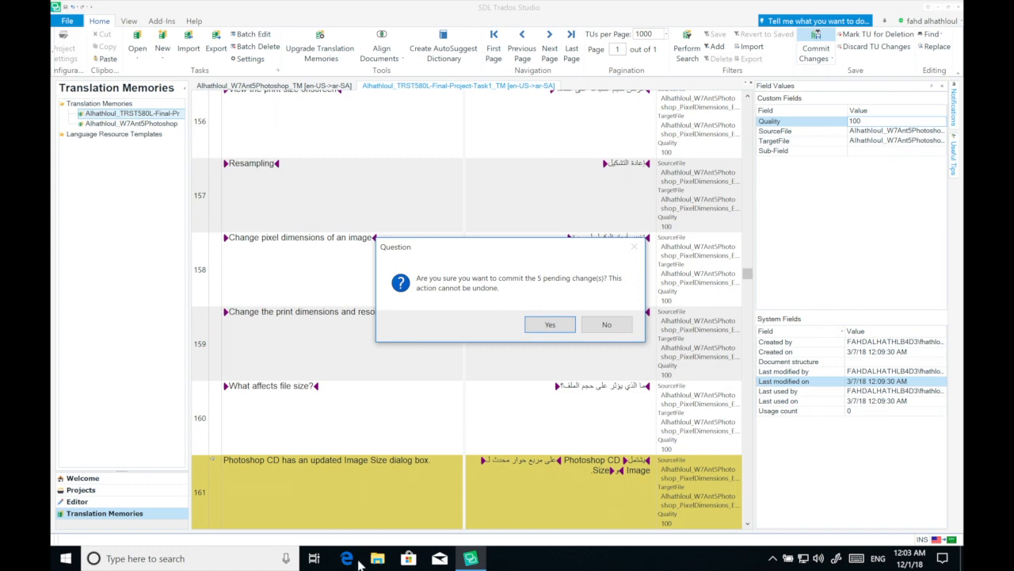
click(547, 325)
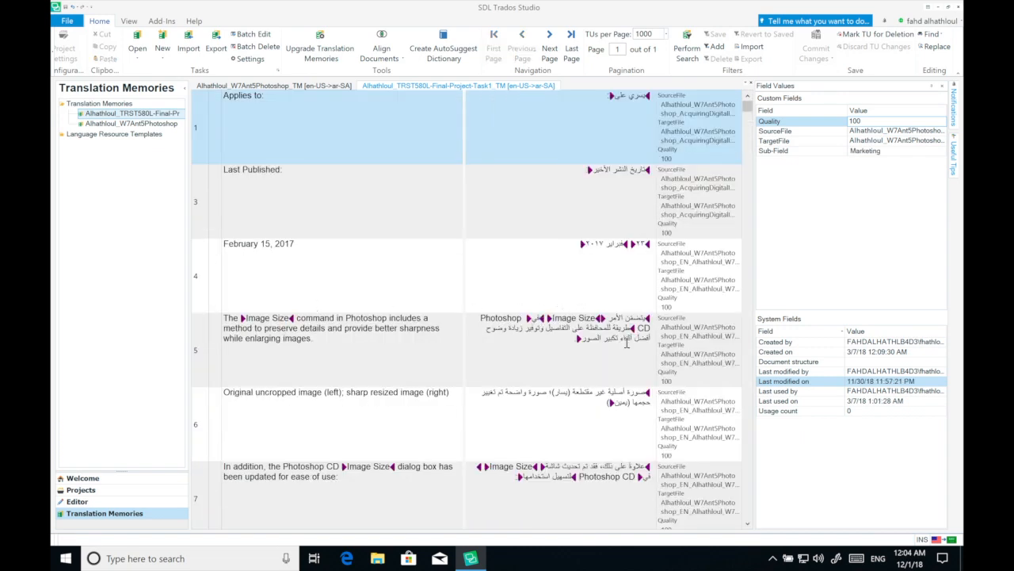
scroll(471, 317, down, 1)
scroll(471, 316, down, 4)
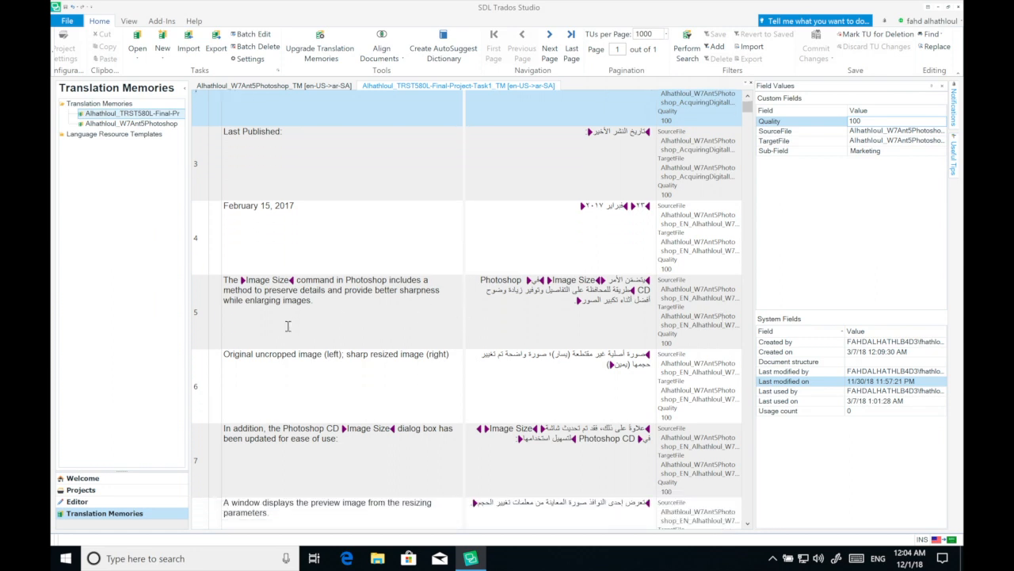
scroll(328, 397, down, 1)
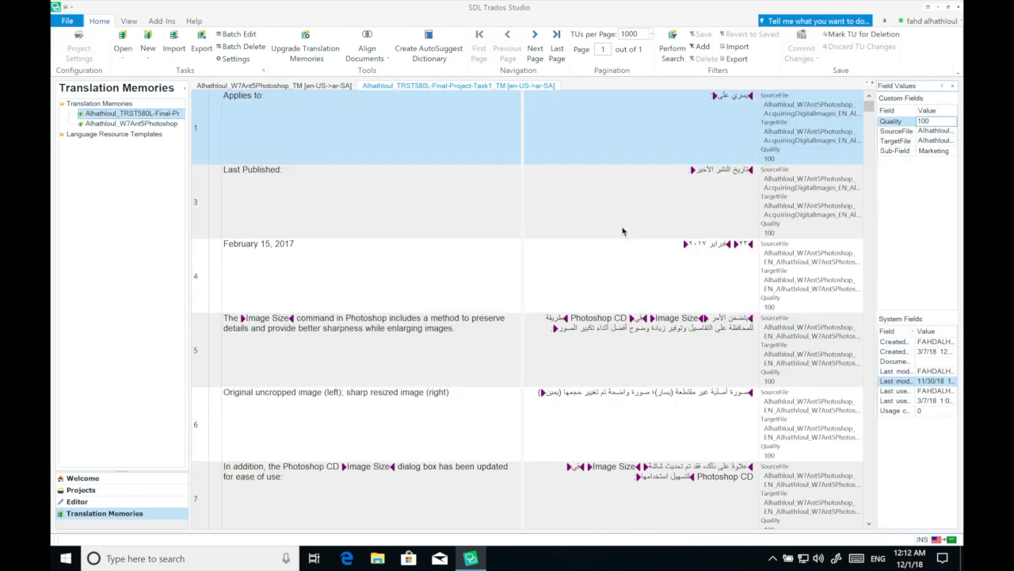
Open the translation memory's search details and enlarge that area to show all search options.
click(659, 182)
scroll(659, 182, down, 1)
scroll(659, 181, up, 1)
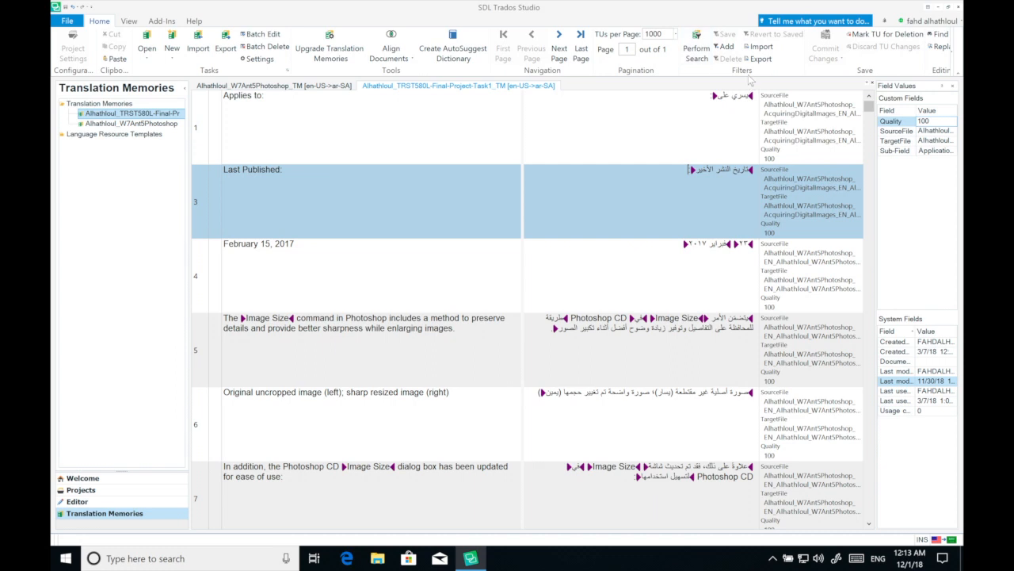
click(699, 51)
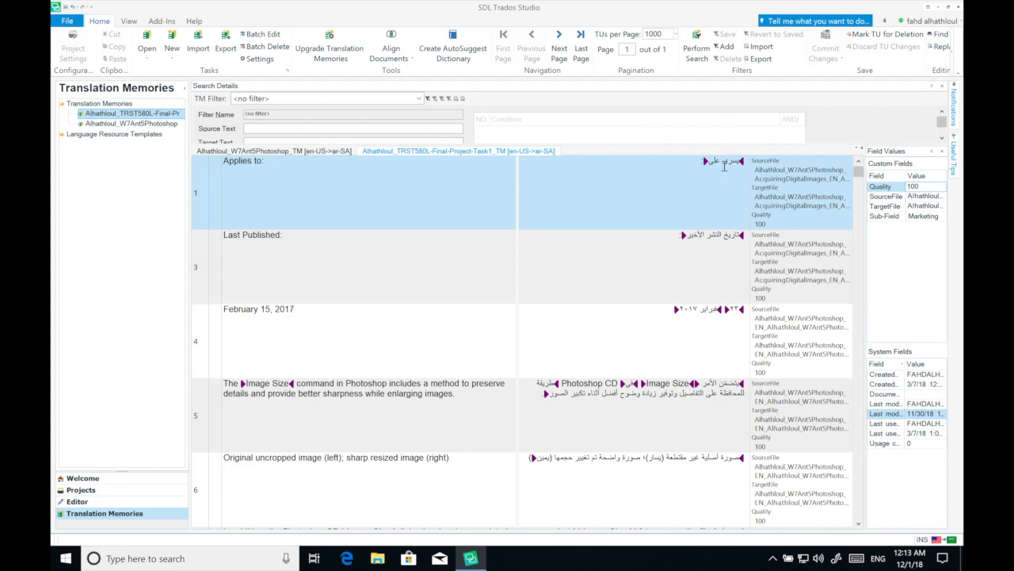
drag(636, 146, 638, 232)
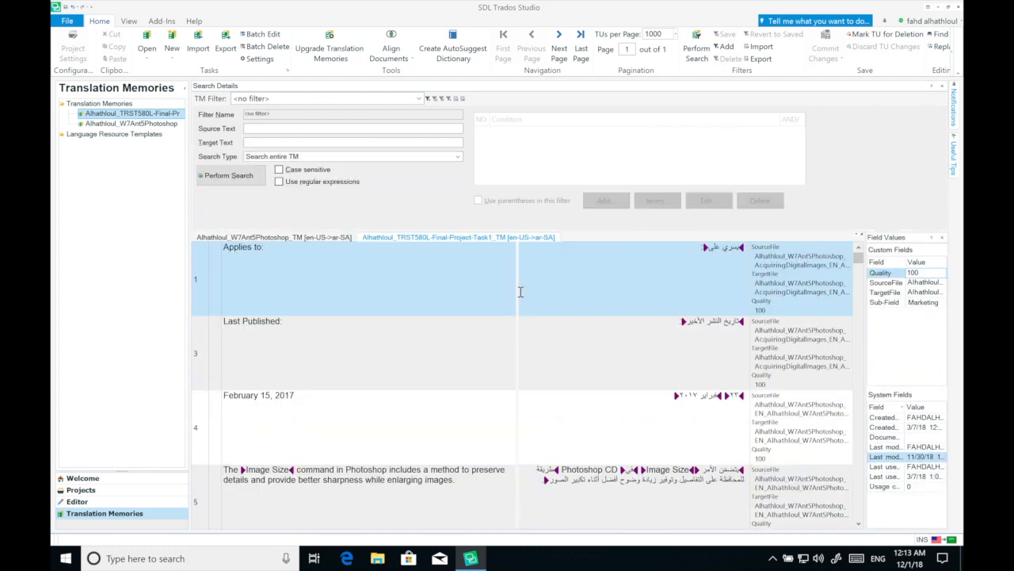
Search the translation memory for source segments containing 2017.
click(344, 128)
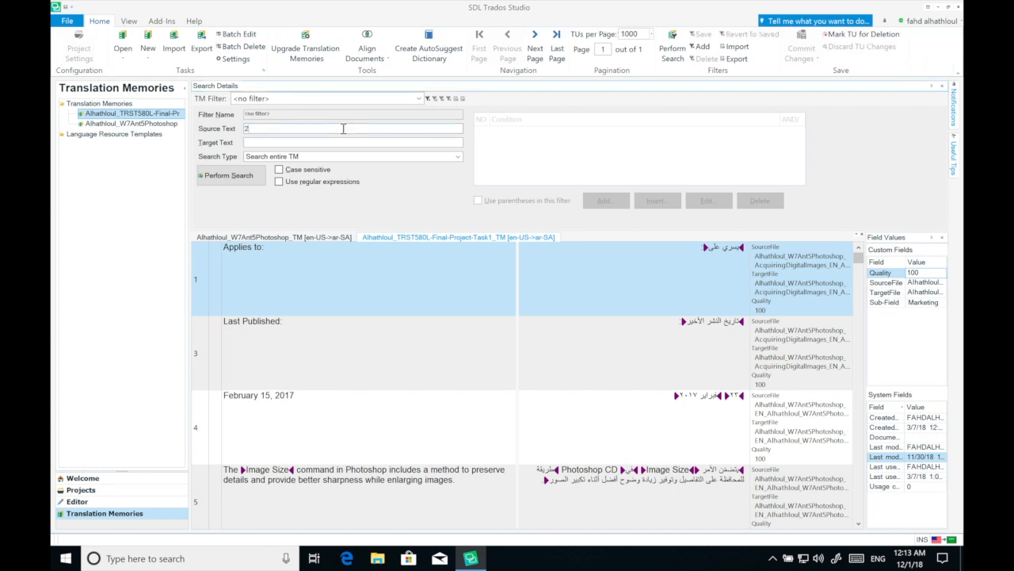
text(2017)
click(253, 176)
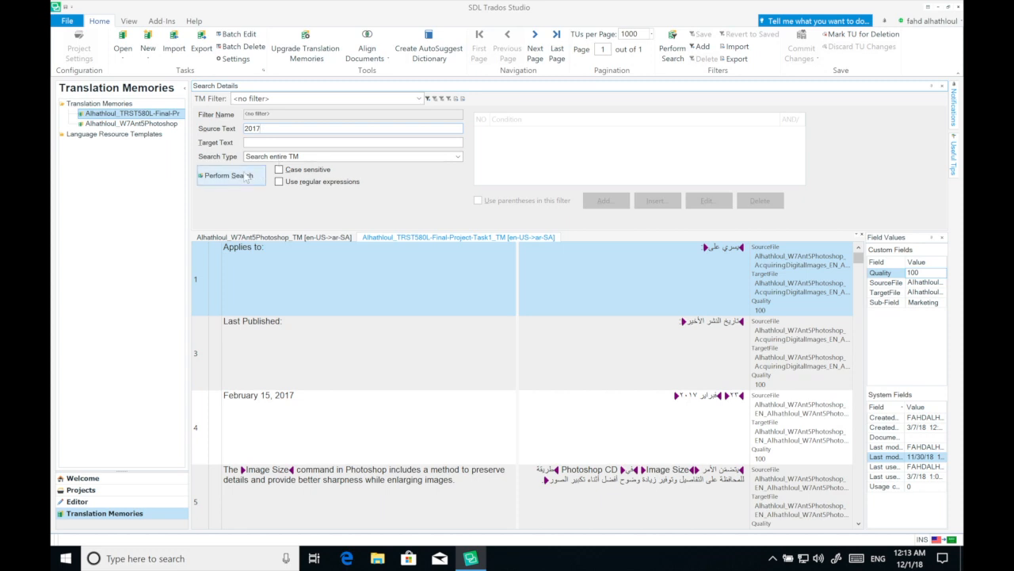
click(248, 176)
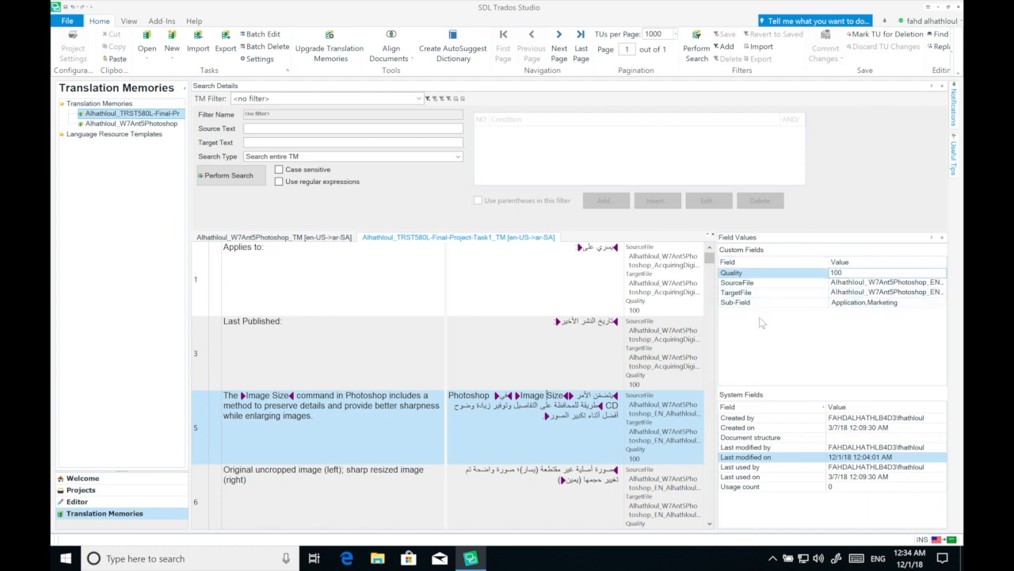
Check the Sub-Field values of translation units 1, 3 and 5.
click(487, 286)
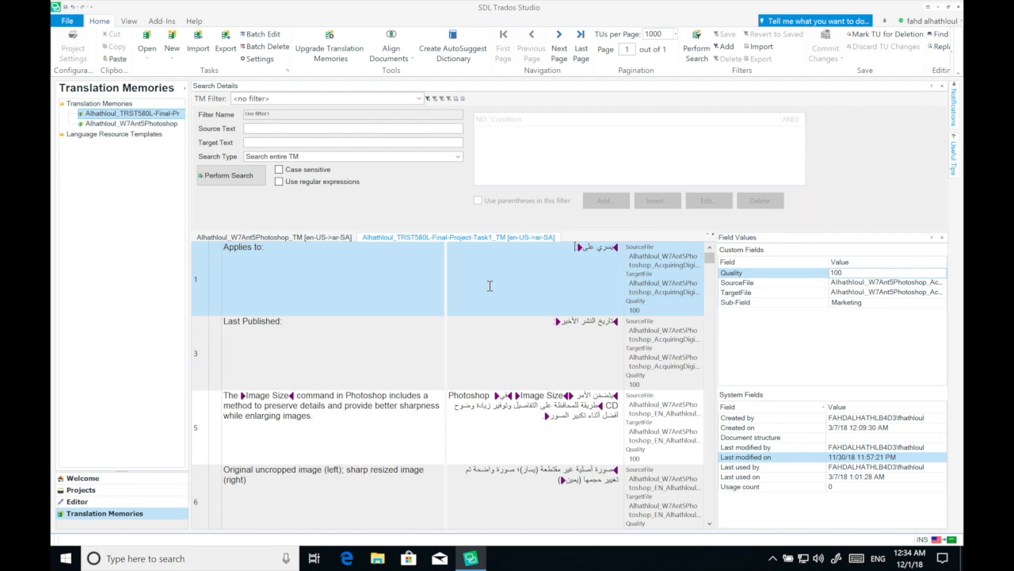
click(542, 362)
click(542, 362)
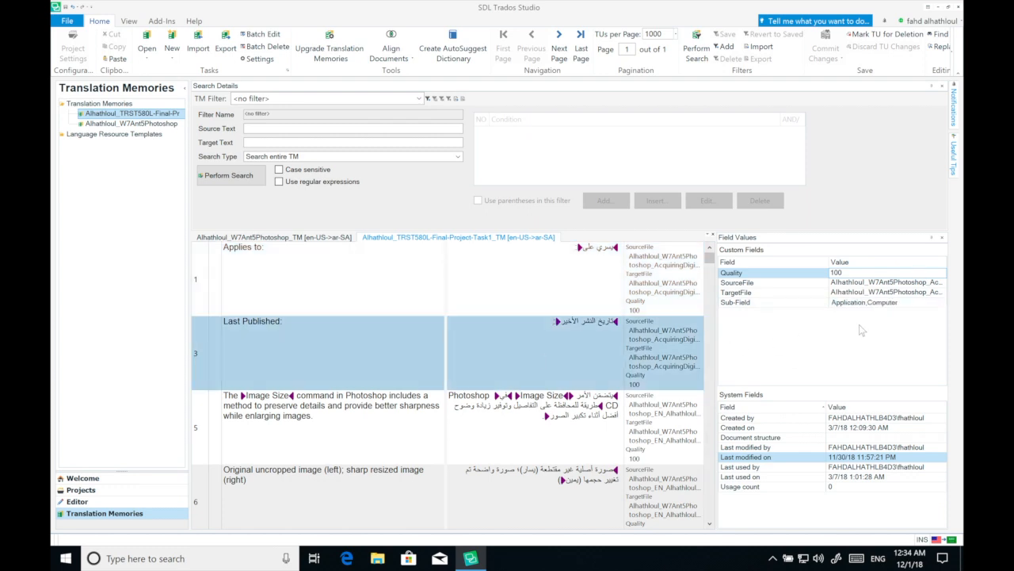
click(464, 422)
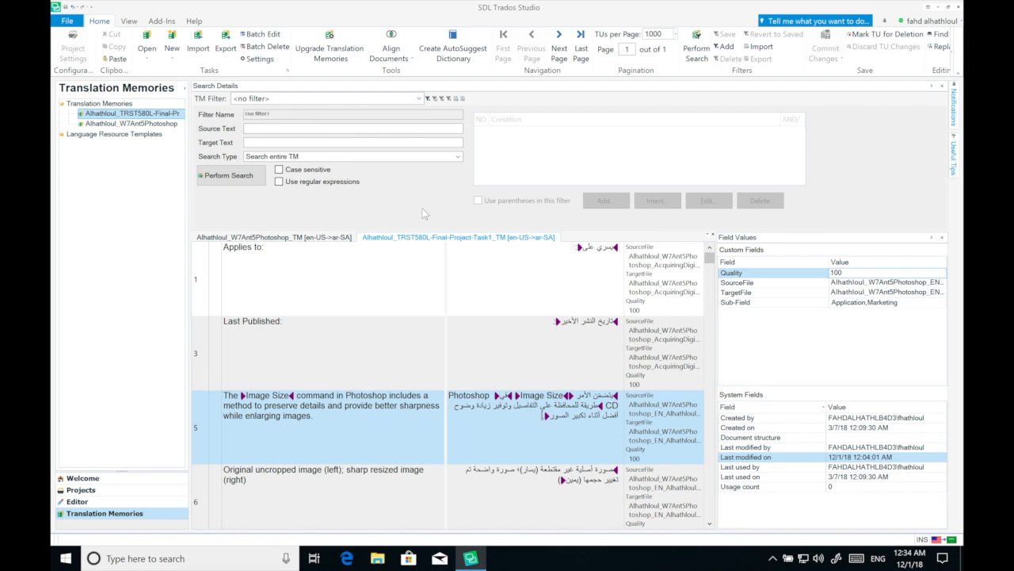
Create a new translation memory filter named Marketing and save it.
click(427, 98)
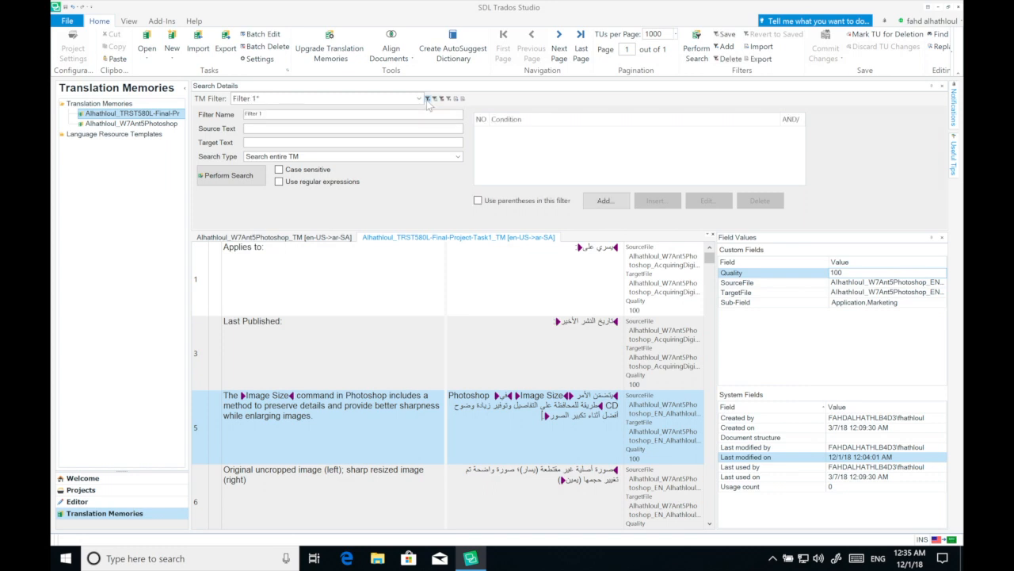
click(372, 116)
text(Marketing)
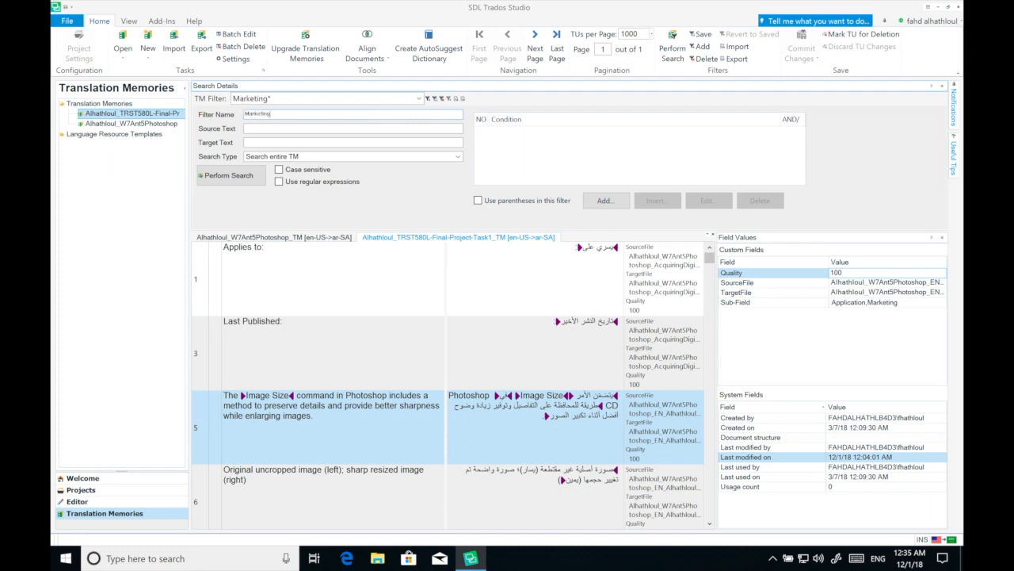
click(436, 99)
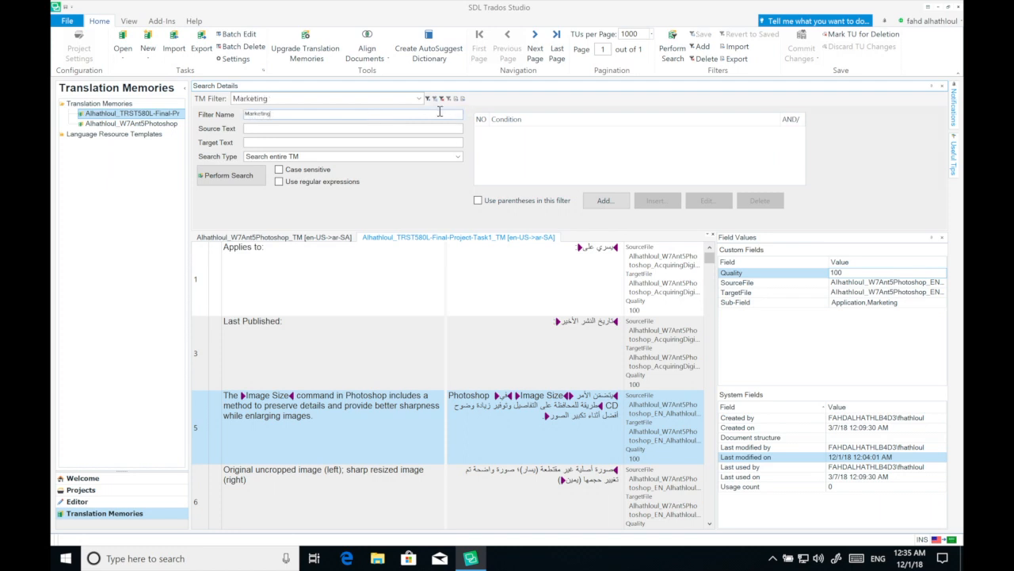
Add the condition Sub-Field equal to Marketing to the filter, and search the memory with the saved filter.
click(616, 202)
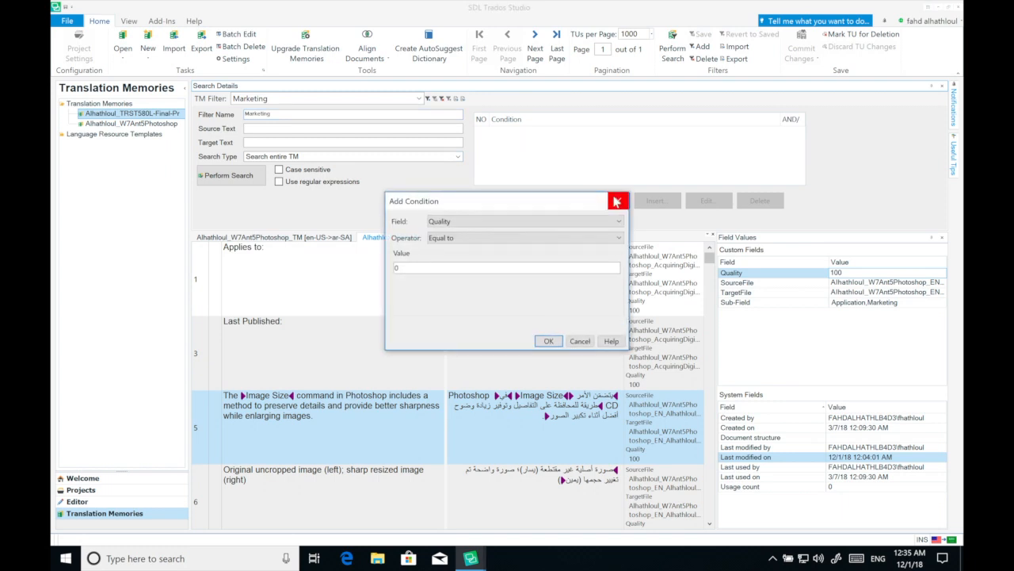
click(533, 227)
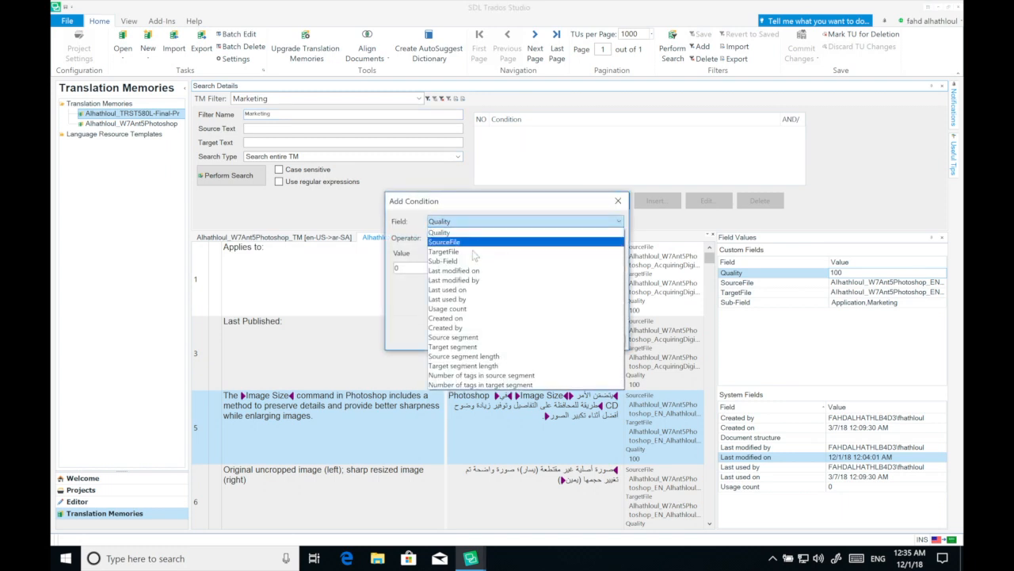
click(465, 264)
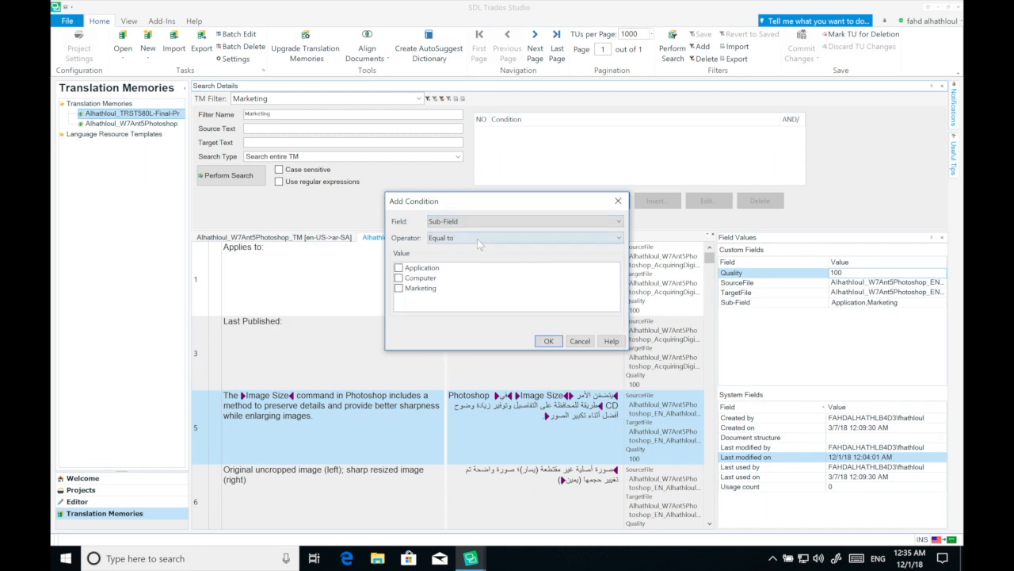
click(475, 238)
click(471, 248)
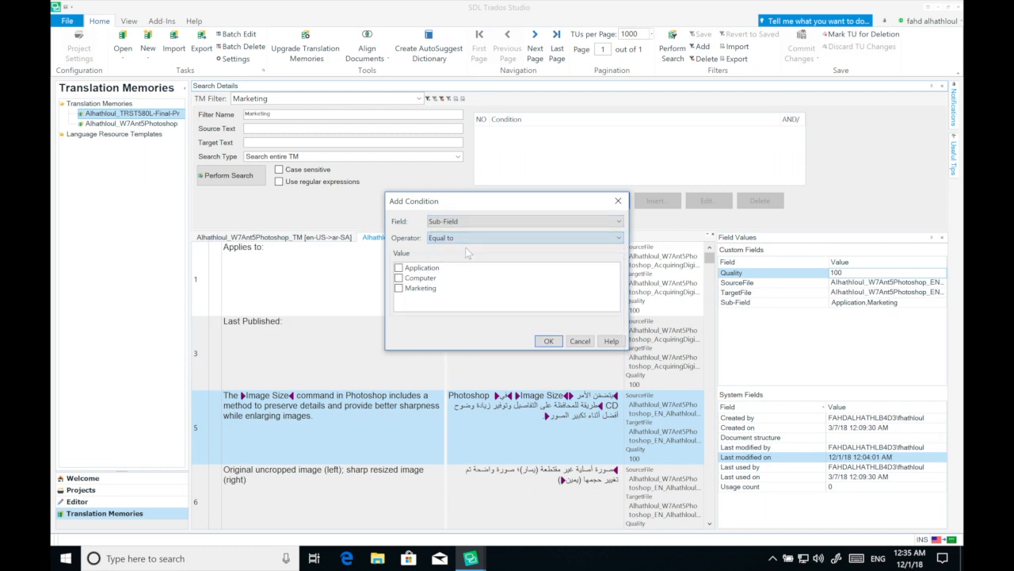
click(420, 287)
click(539, 341)
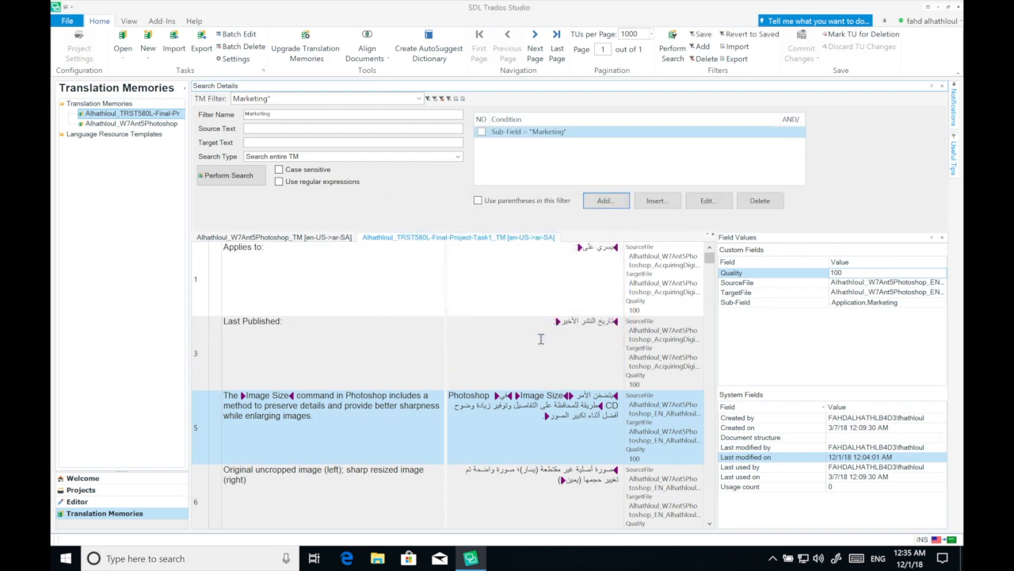
click(434, 98)
click(249, 181)
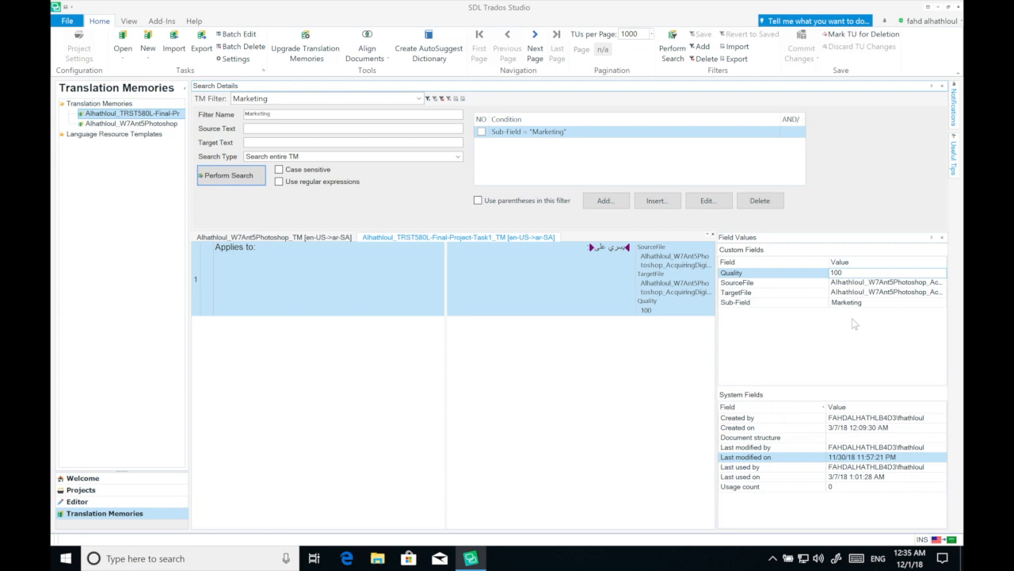
Add a second condition to the Marketing filter requiring that Sub-Field contains Marketing.
click(605, 201)
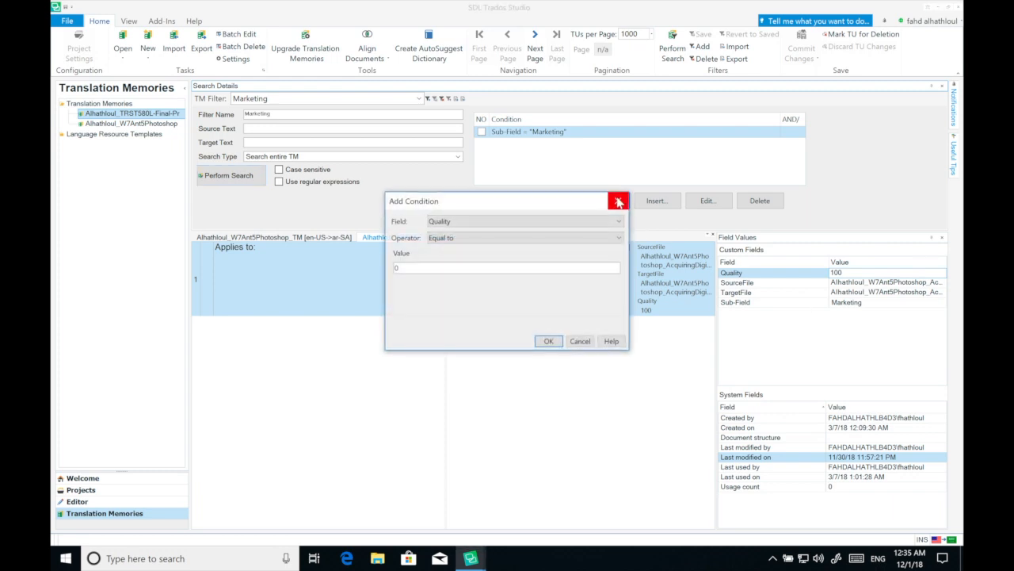
click(560, 222)
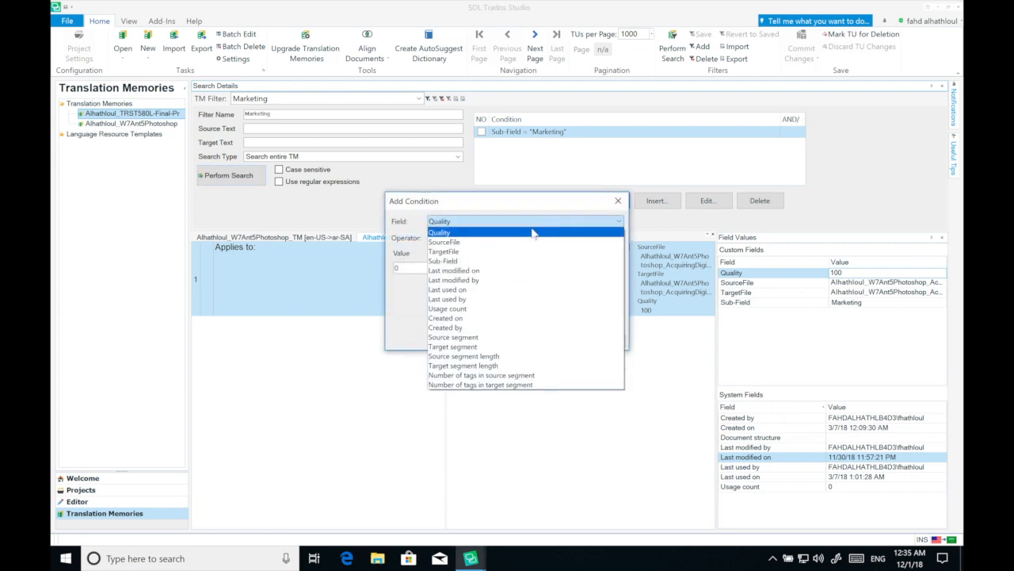
click(485, 262)
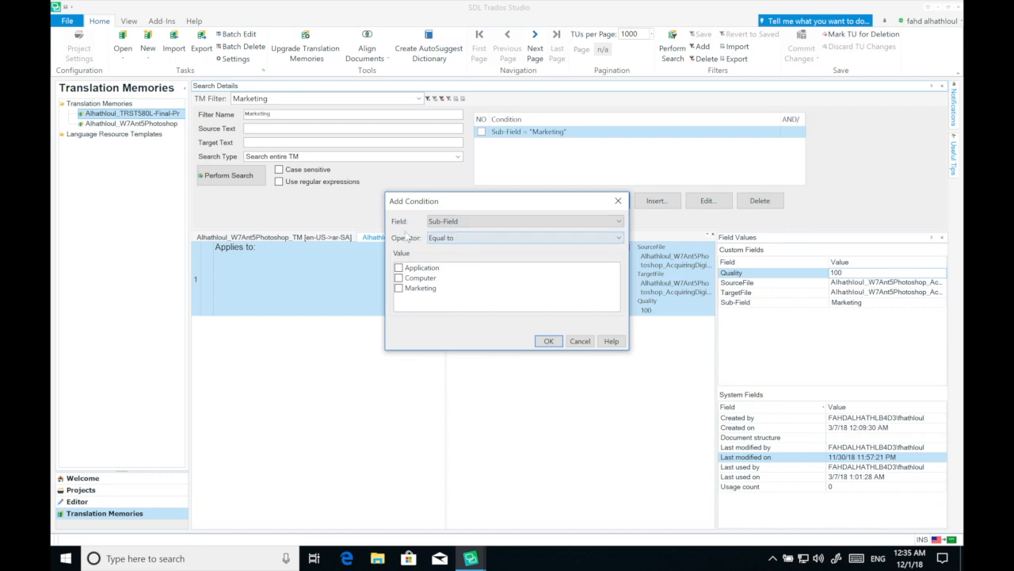
click(434, 239)
click(437, 260)
click(428, 289)
click(548, 341)
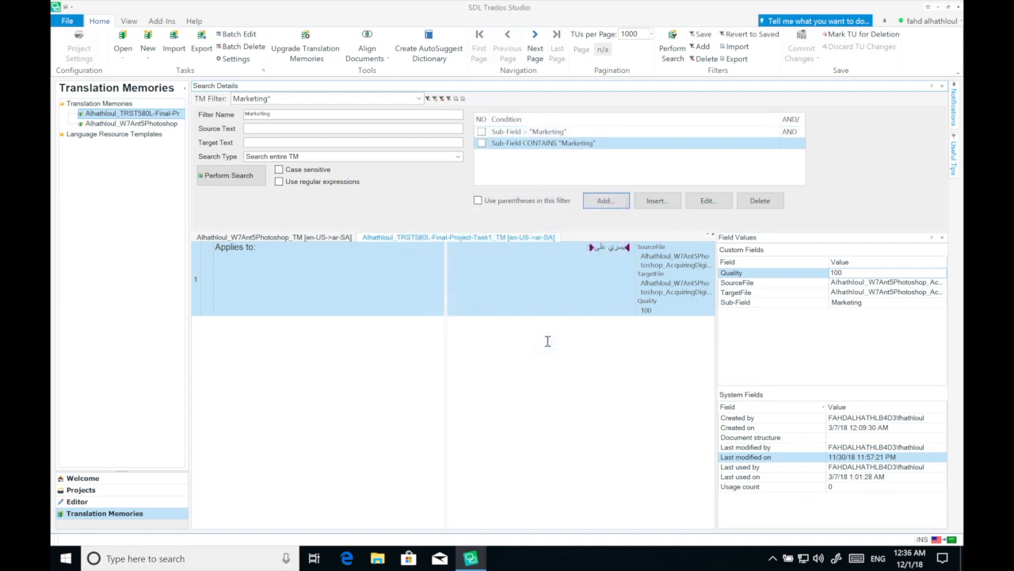
Combine the two Sub-Field conditions with OR and run the search again.
click(803, 133)
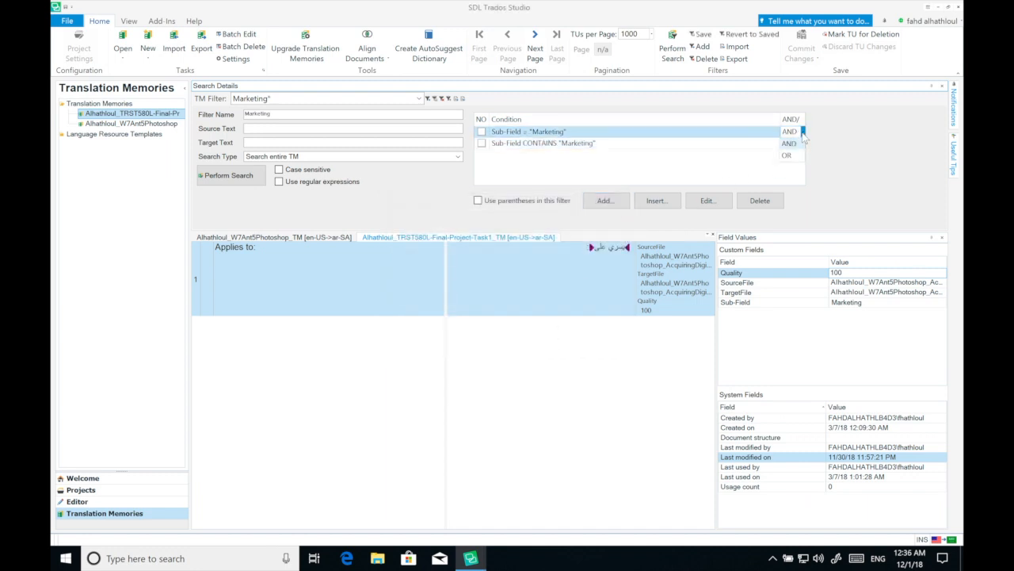
click(797, 155)
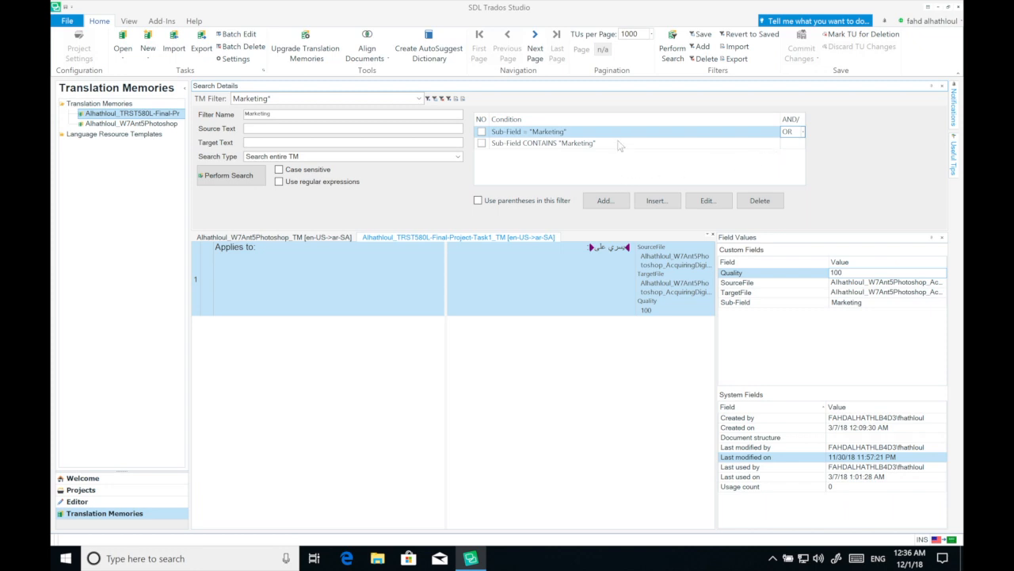
click(225, 178)
click(225, 179)
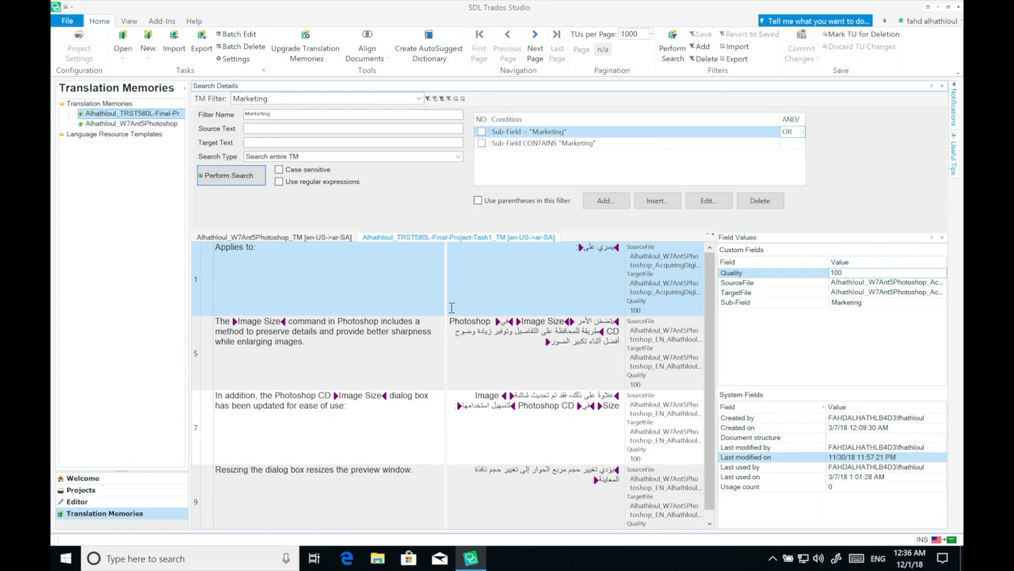
Examine the Sub-Field values of the filtered translation units 1, 5, 7 and 9.
click(544, 285)
click(533, 345)
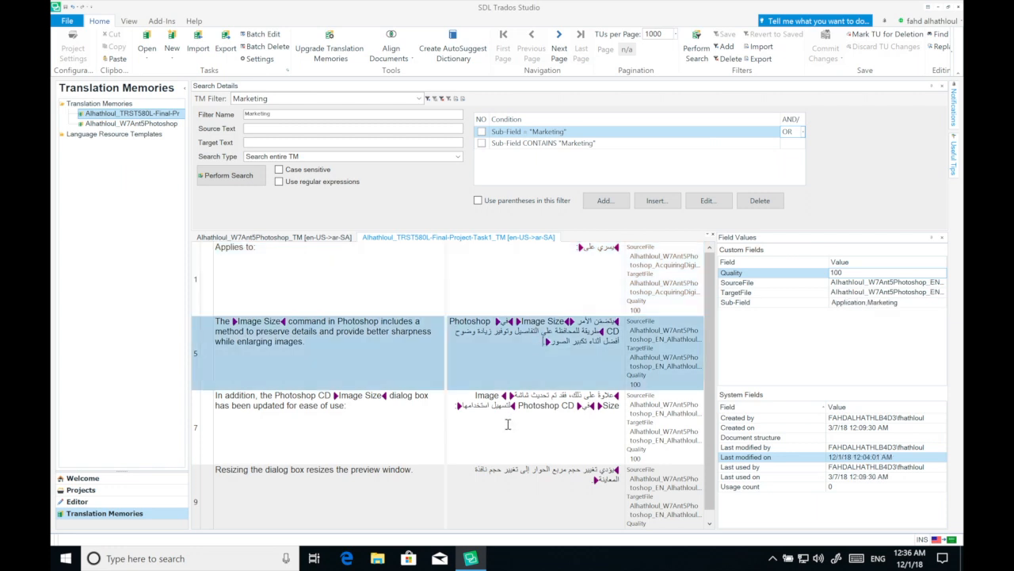
click(508, 424)
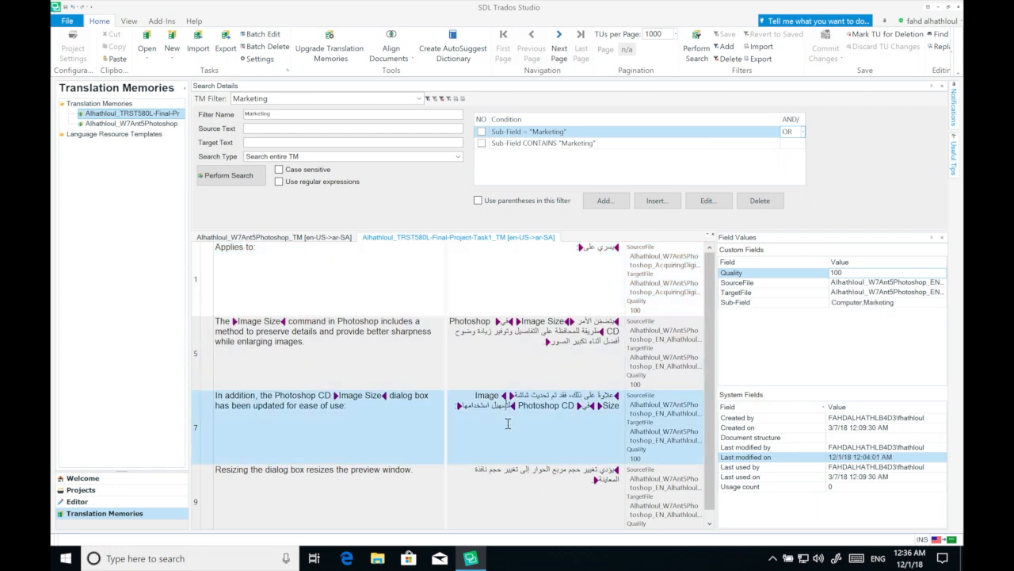
click(492, 481)
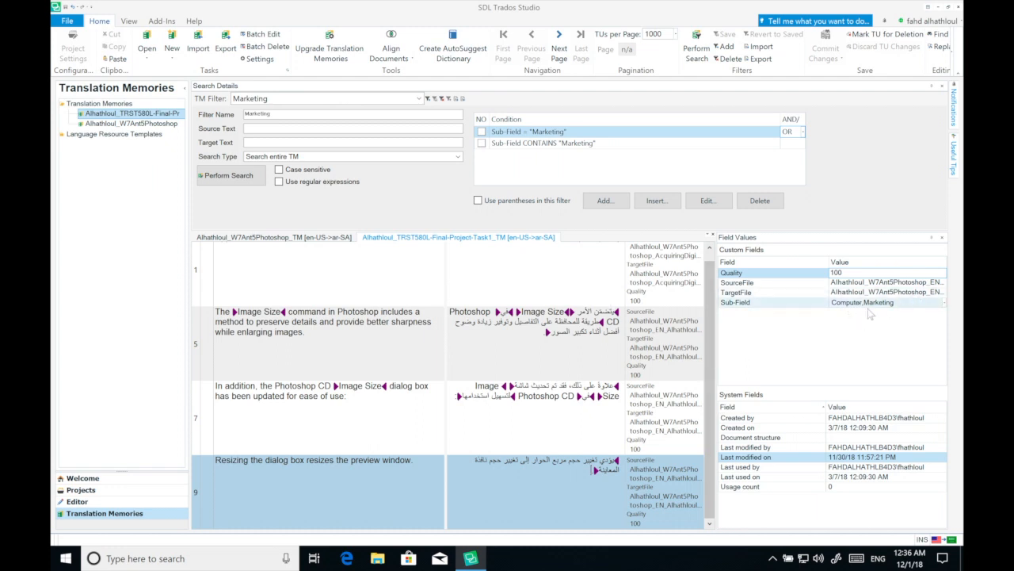
scroll(583, 355, up, 1)
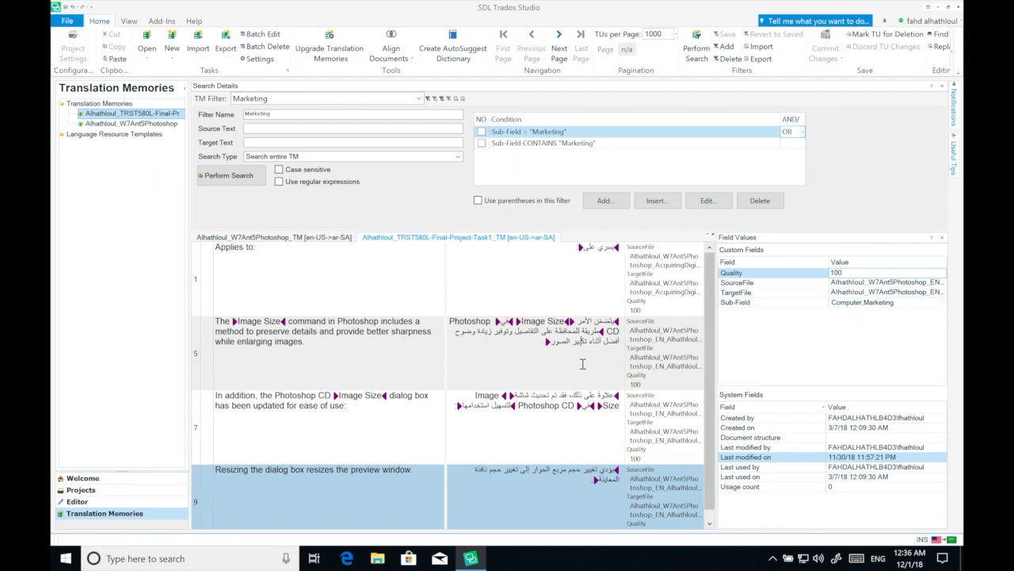
click(584, 355)
scroll(390, 390, down, 1)
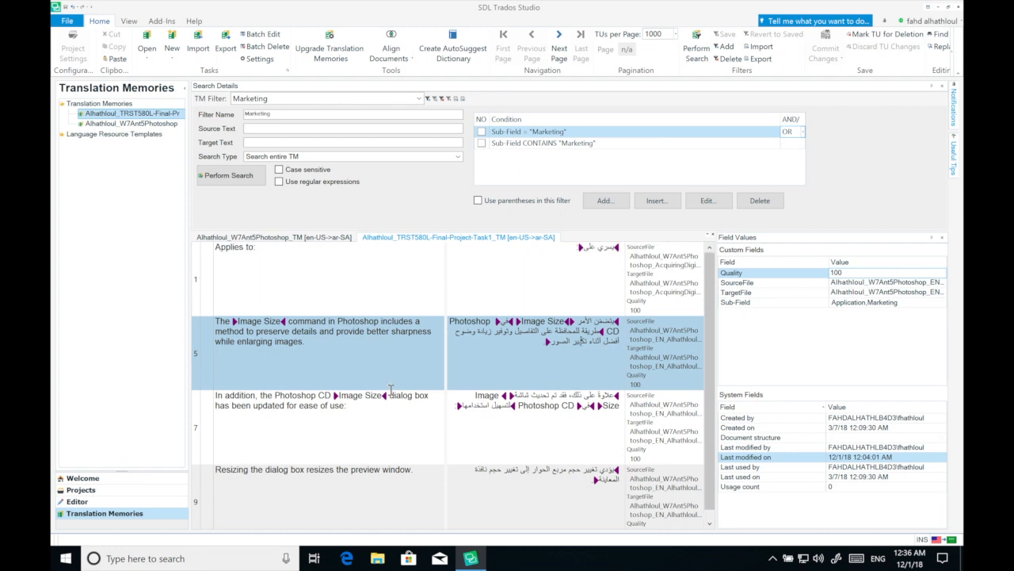
scroll(390, 390, up, 1)
scroll(346, 327, down, 1)
scroll(311, 287, up, 1)
Negate both Sub-Field conditions with NOT, rerun the search and check the Sub-Field values of units 3 and 5.
click(482, 131)
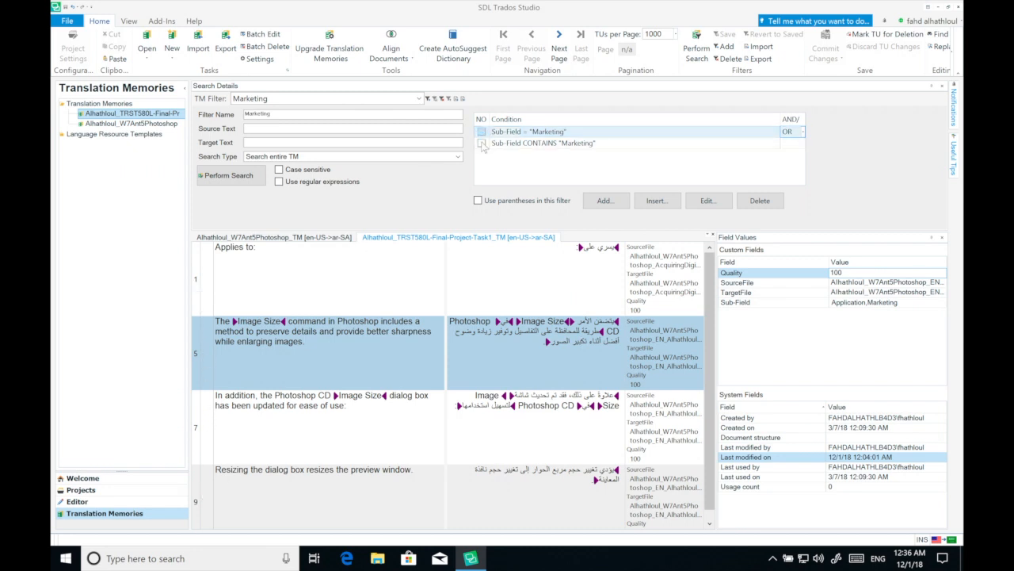
click(481, 143)
click(481, 131)
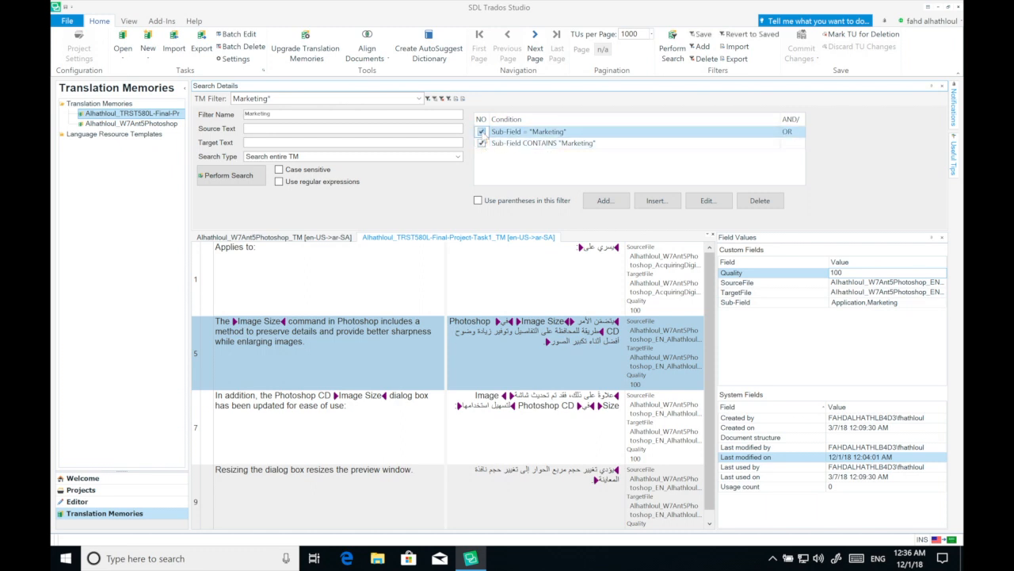
click(248, 175)
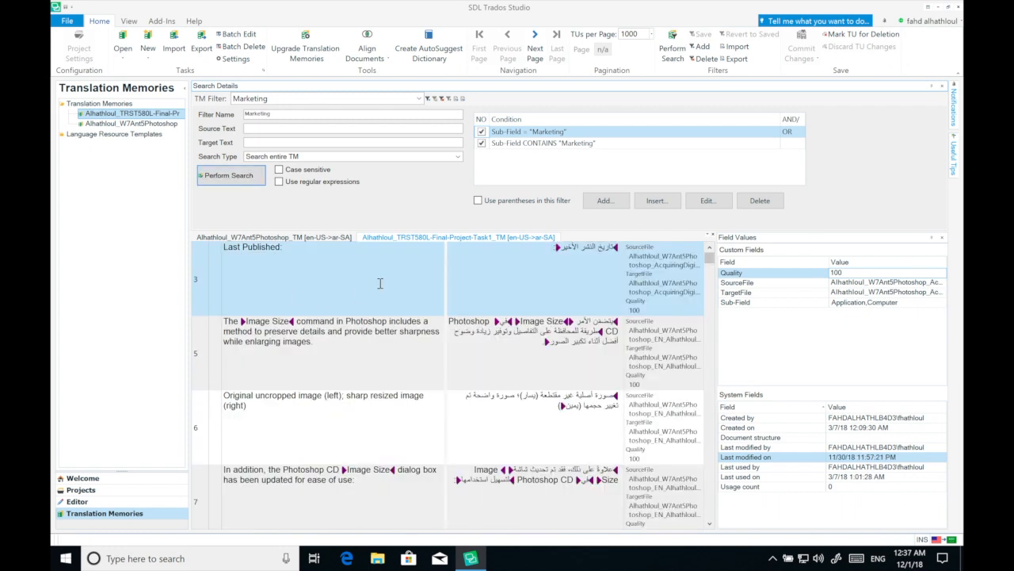
click(412, 321)
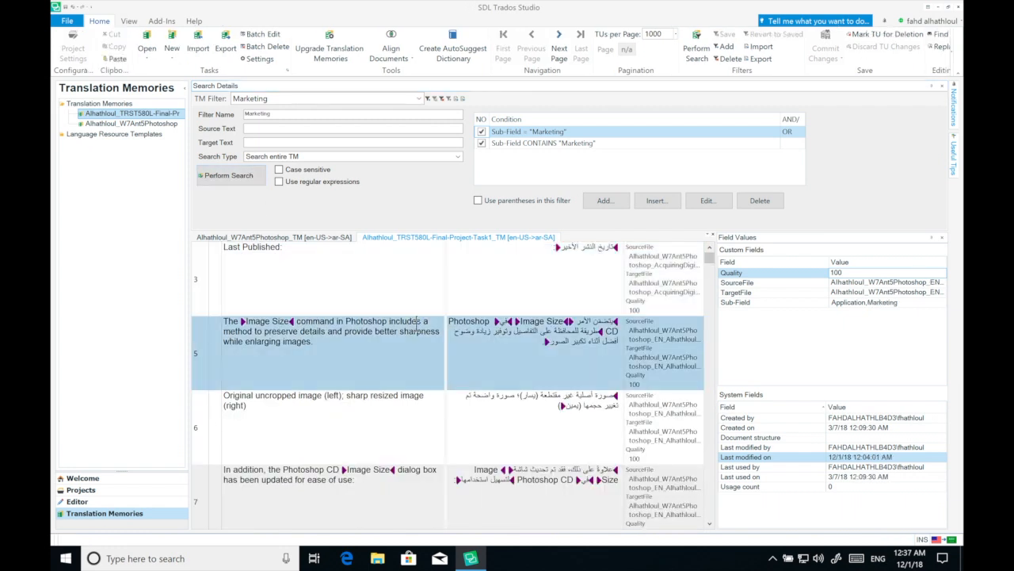
click(402, 288)
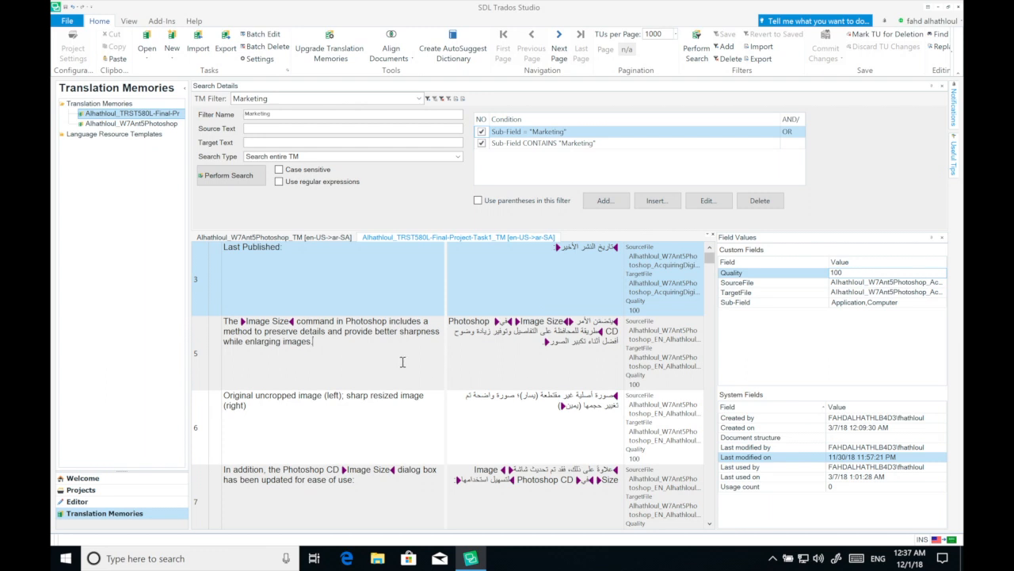
Check the Sub-Field values of translation units 5, 6 and 8 in the negated search results.
click(402, 361)
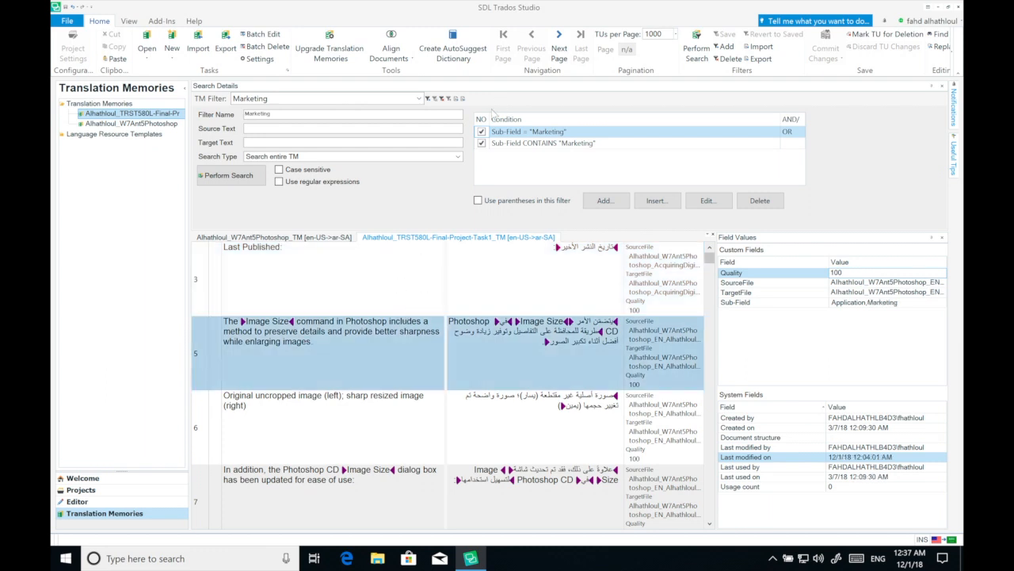
click(332, 428)
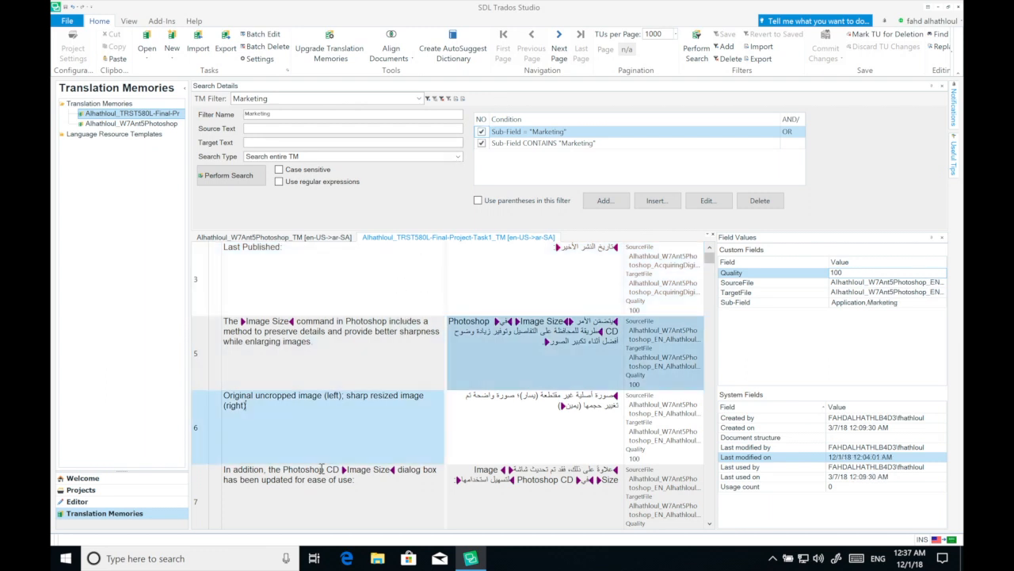
scroll(333, 428, down, 1)
scroll(319, 476, down, 3)
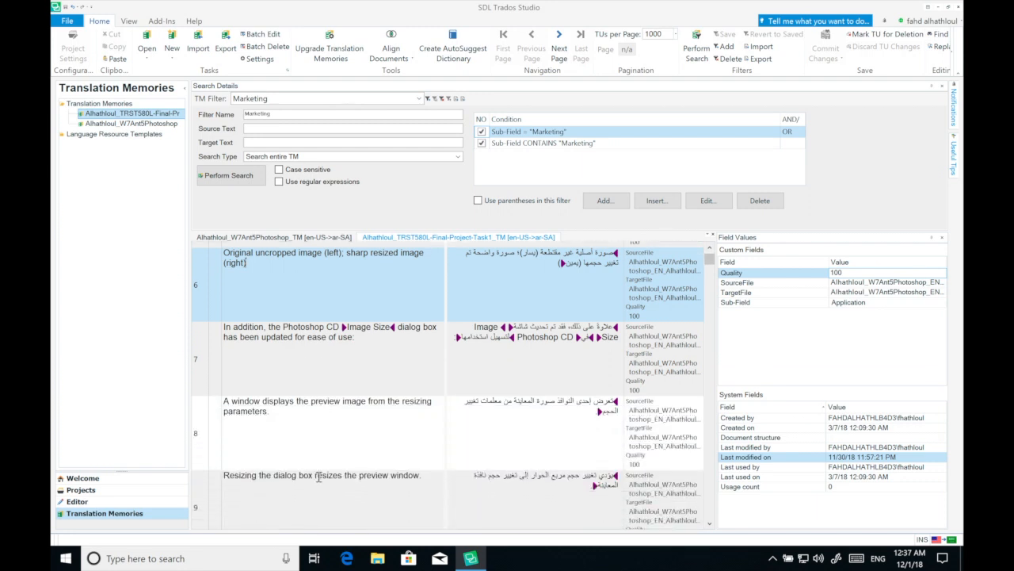
click(350, 434)
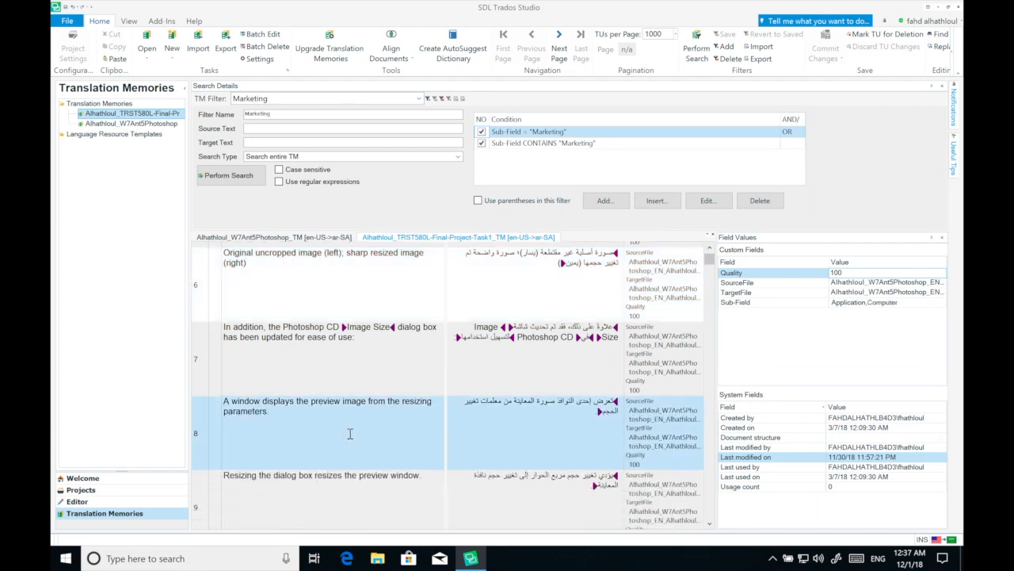
scroll(350, 434, up, 3)
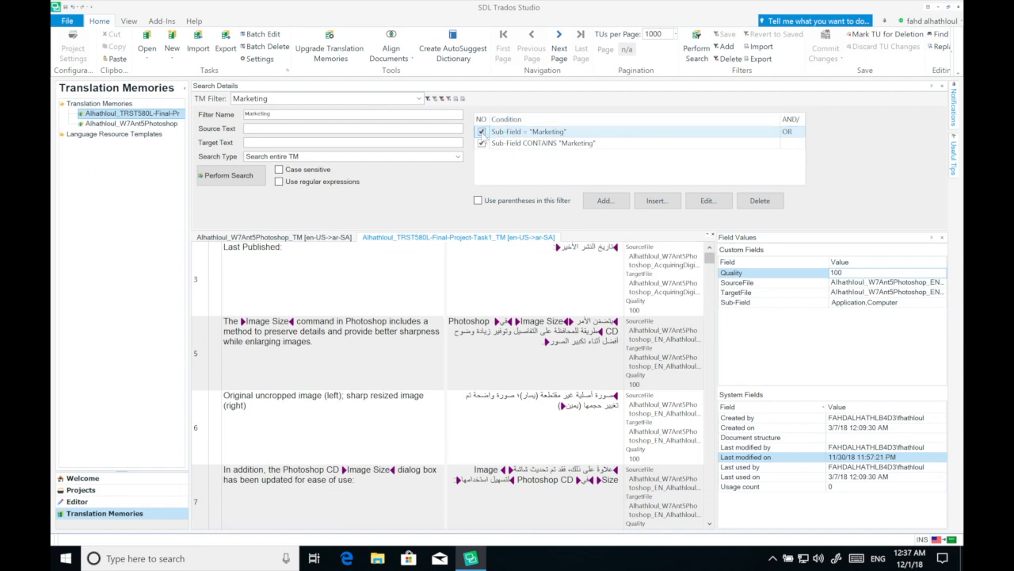
Remove the NOT negation from both Marketing conditions, save the filter and run the search again.
click(482, 143)
click(481, 131)
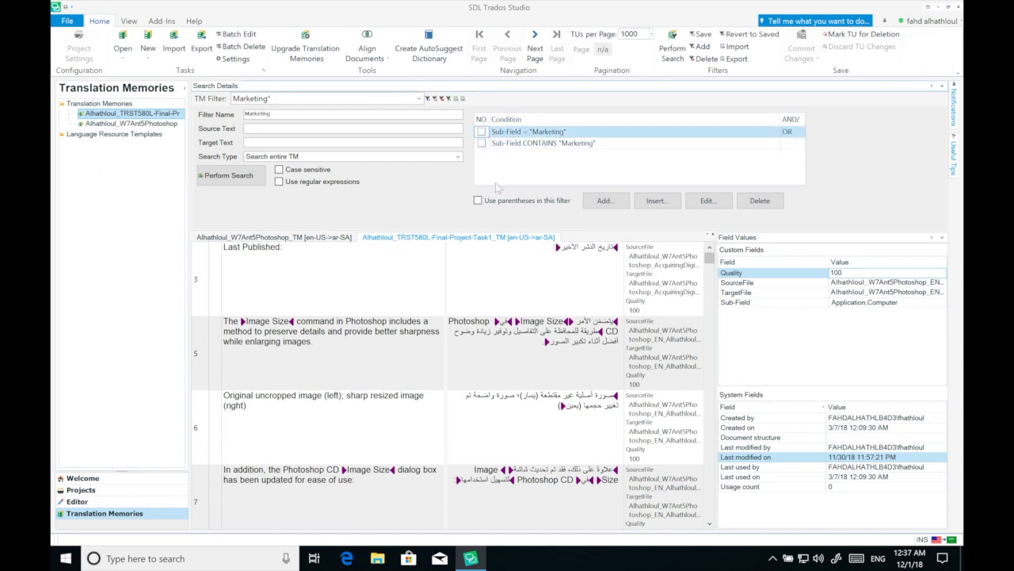
click(235, 175)
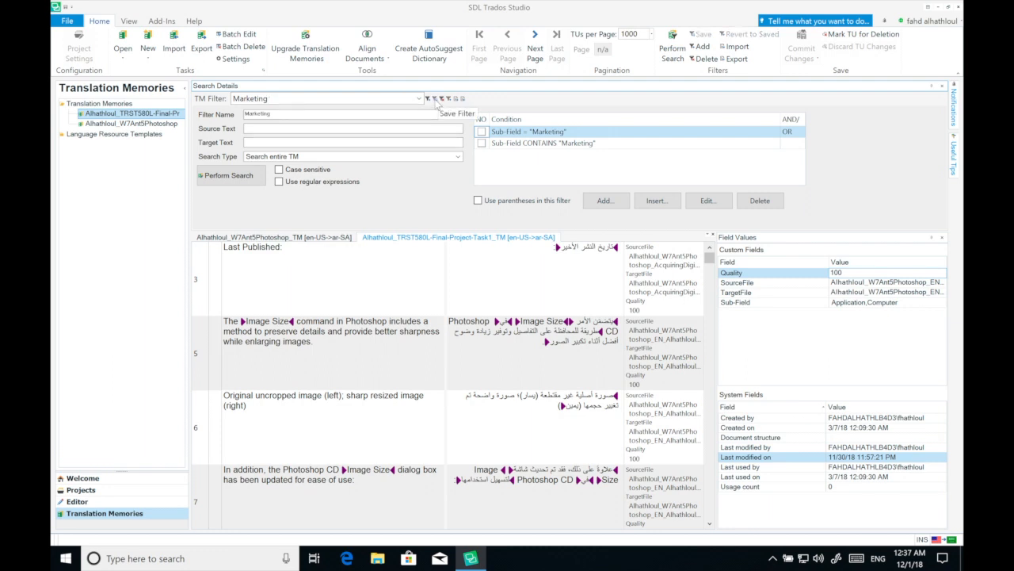
click(207, 177)
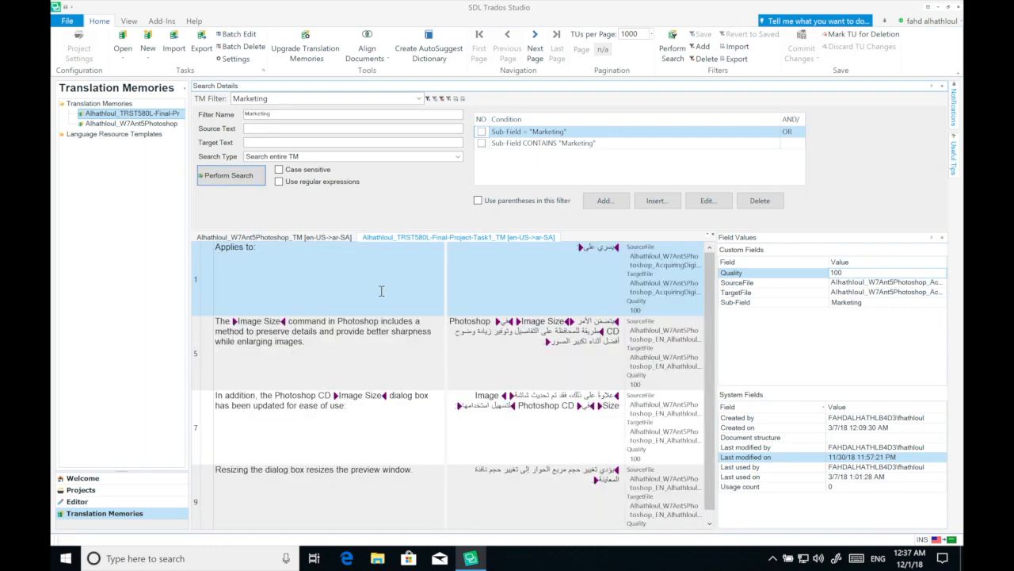
scroll(381, 291, down, 2)
scroll(381, 291, up, 1)
click(438, 306)
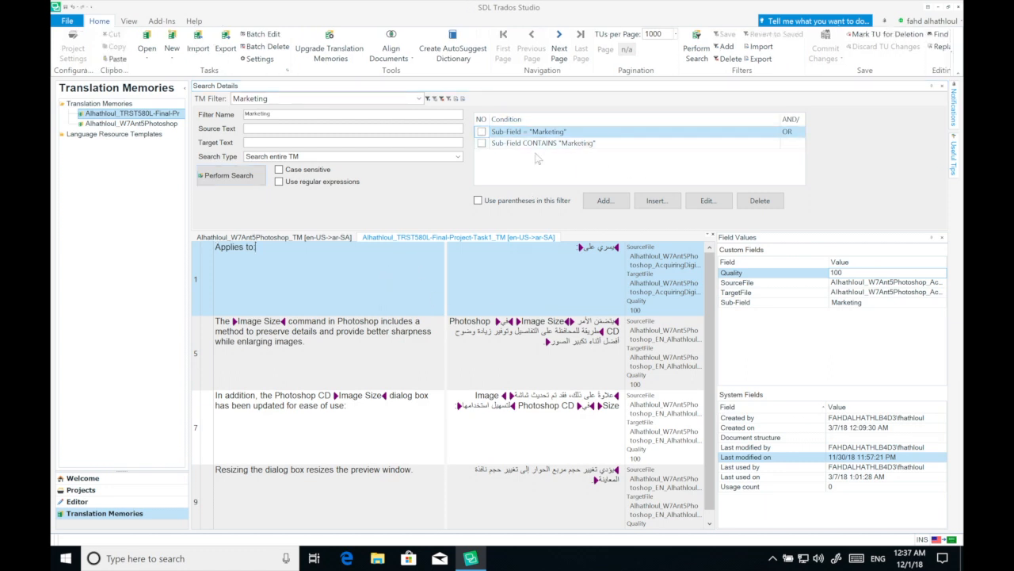
scroll(412, 303, down, 1)
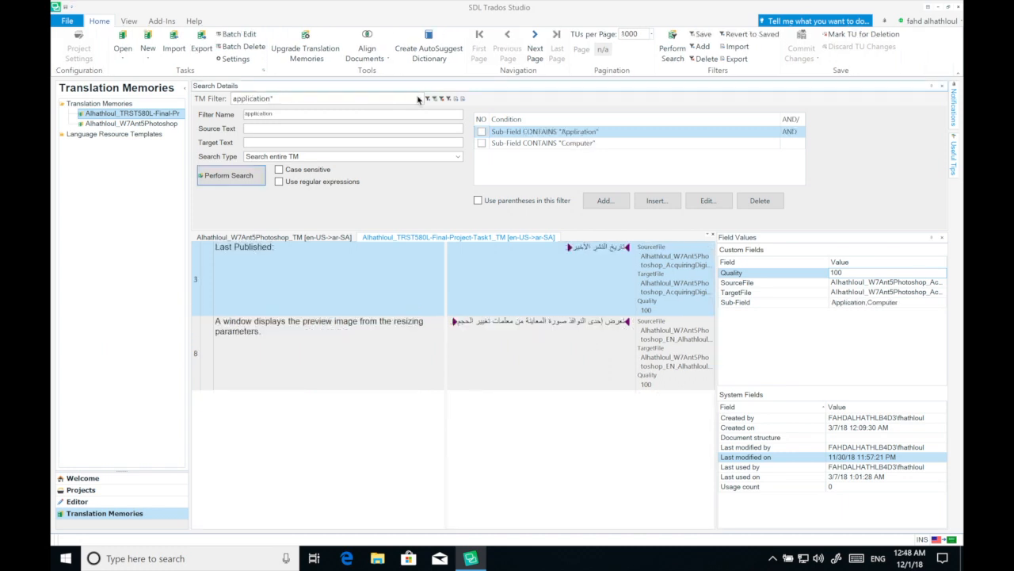
Set the TM filter to <no filter> and search the entire translation memory.
click(419, 98)
click(262, 108)
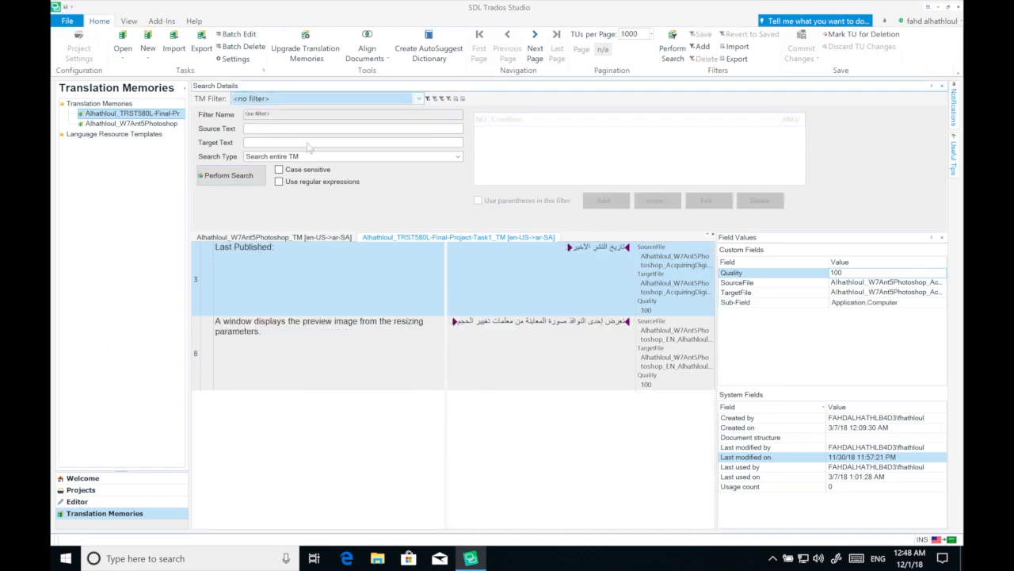
click(249, 181)
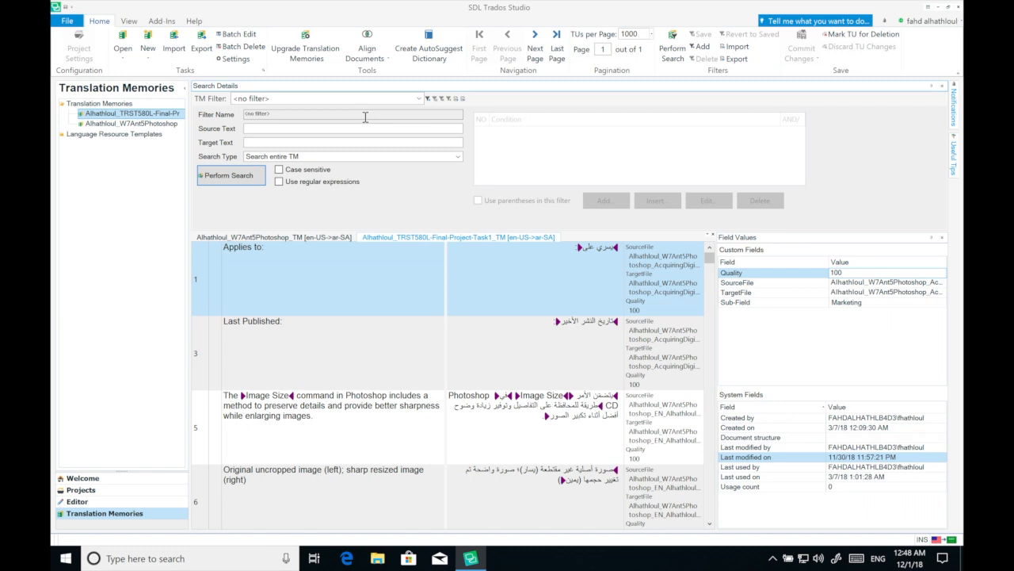
Create a new TM filter named "Application And Computer" and save it.
click(428, 98)
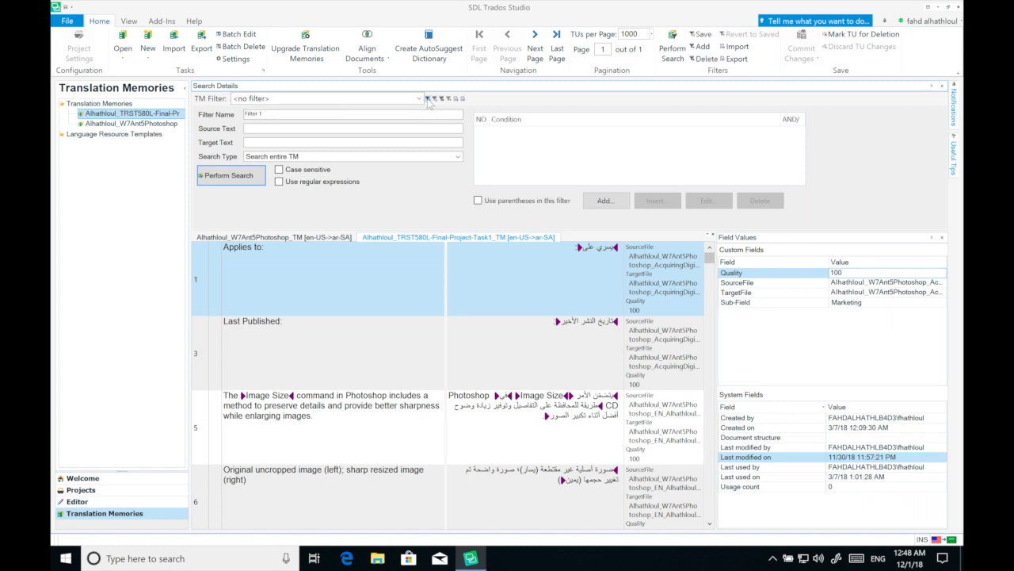
click(366, 114)
drag(361, 114, 217, 114)
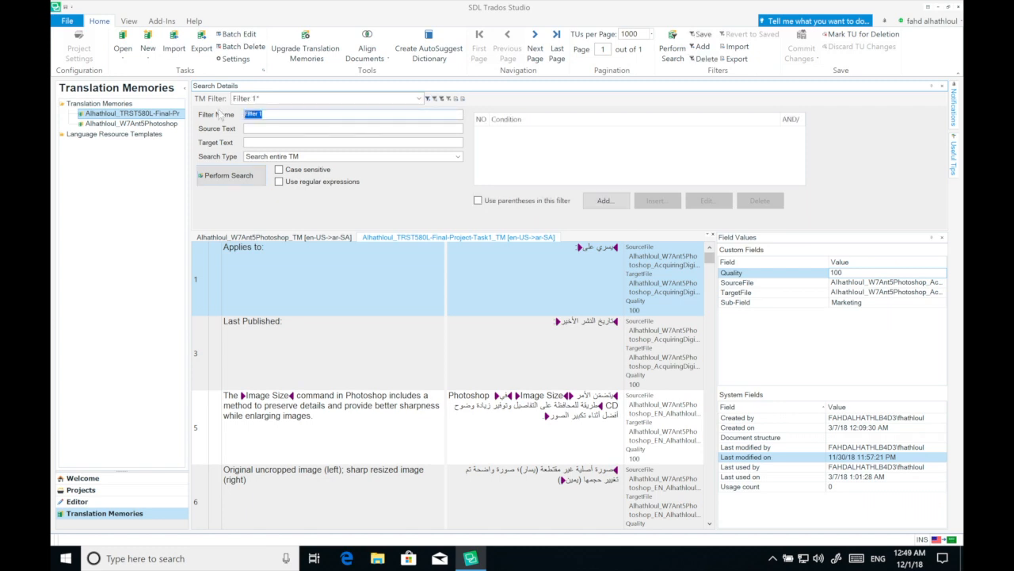
text(Application And Compu)
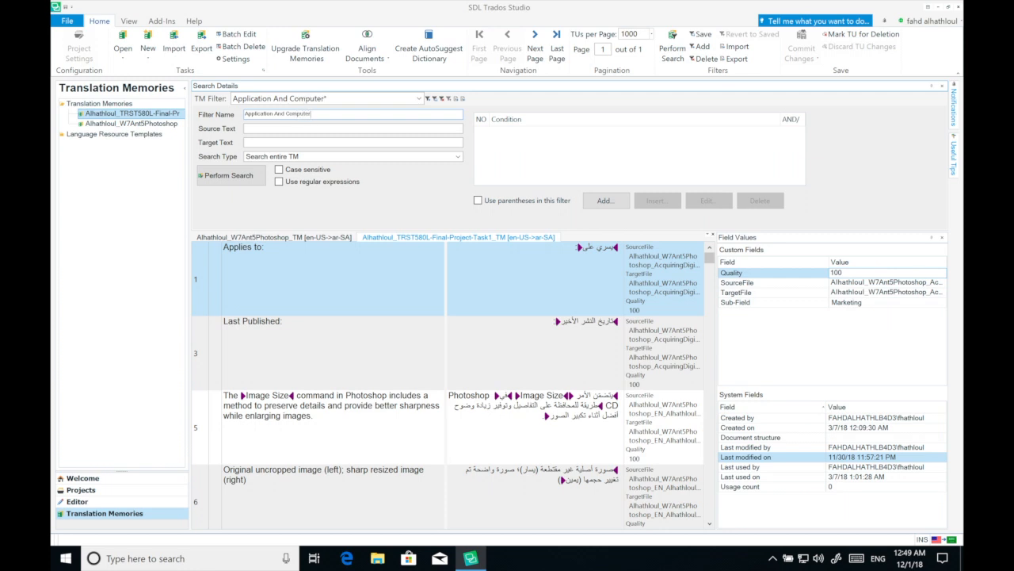
key(ctrl+s)
Add a condition to the new filter requiring that Sub-Field contains Application.
click(604, 199)
click(495, 223)
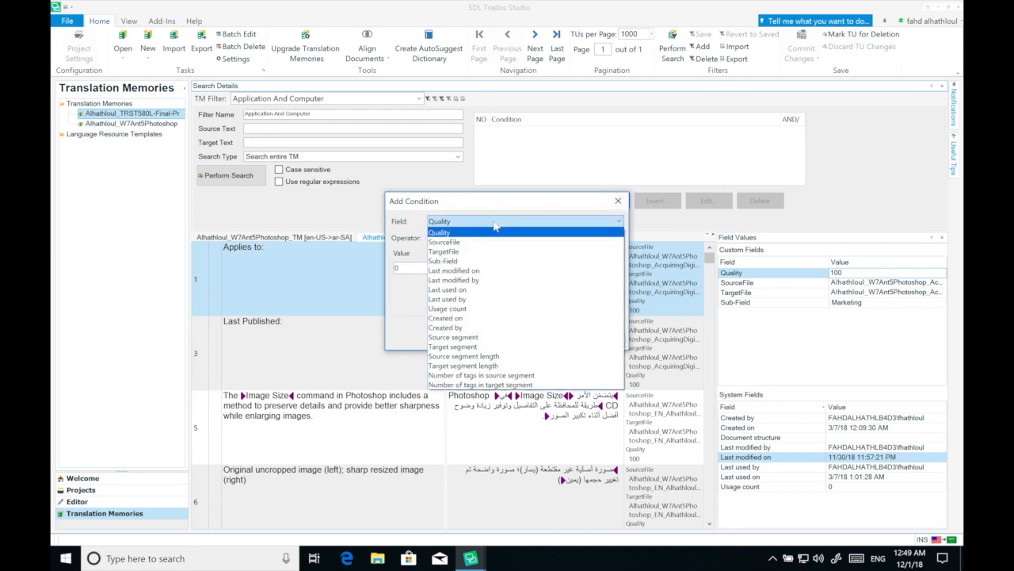
click(474, 260)
click(468, 241)
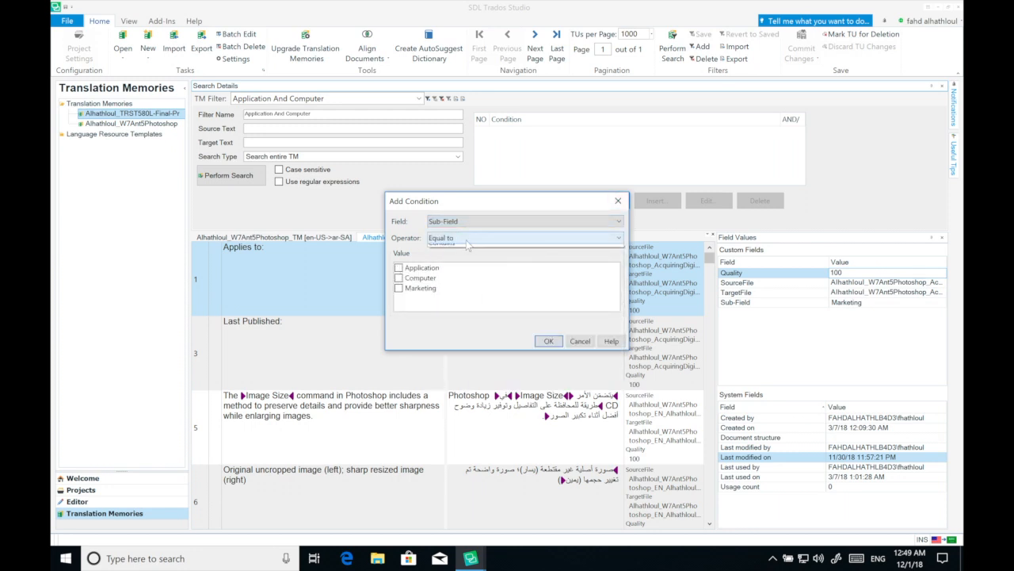
click(467, 256)
click(420, 267)
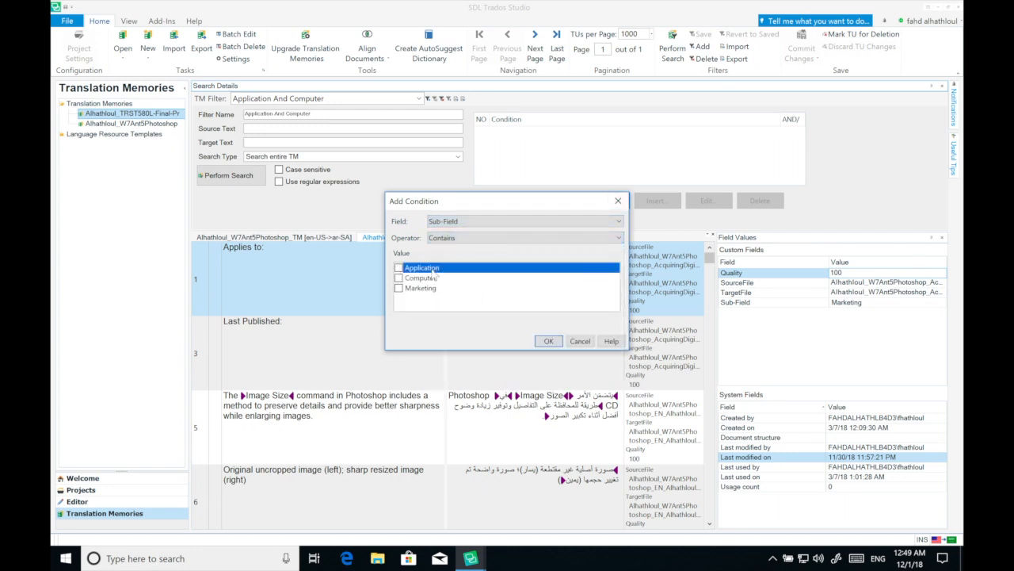
click(547, 341)
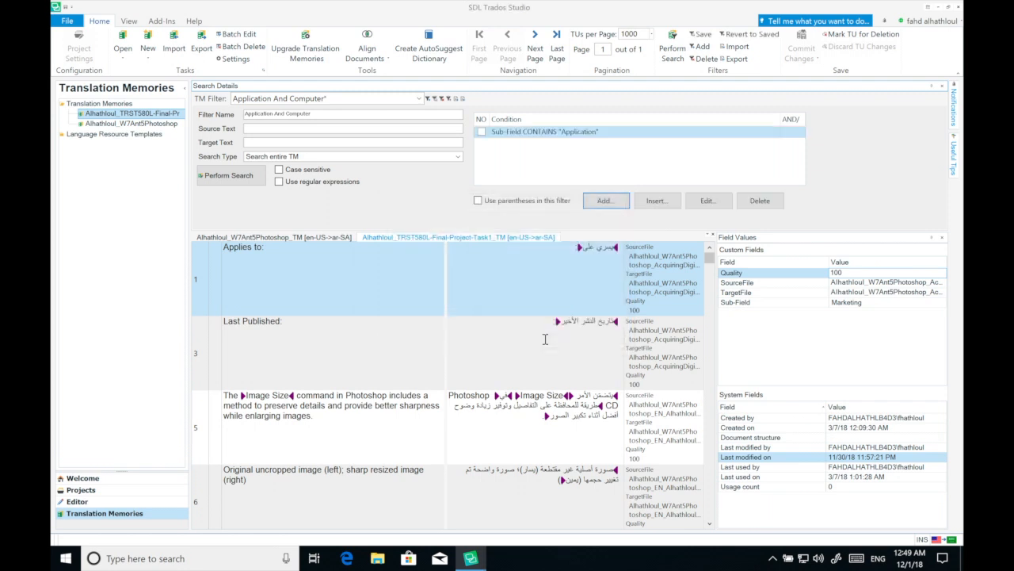
Add a second condition requiring that Sub-Field contains Computer.
click(598, 203)
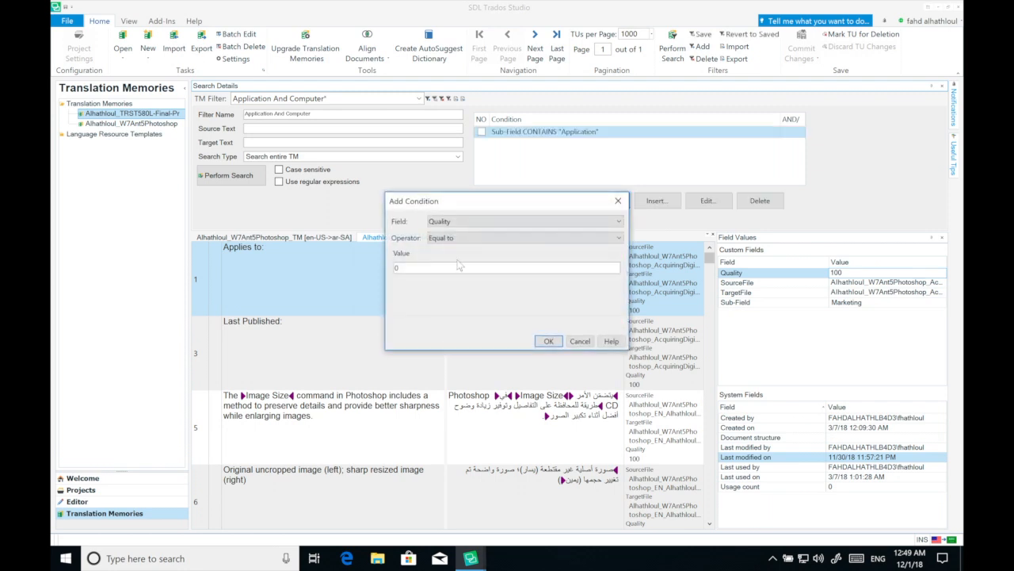
click(464, 222)
click(465, 261)
click(466, 238)
click(465, 255)
click(420, 269)
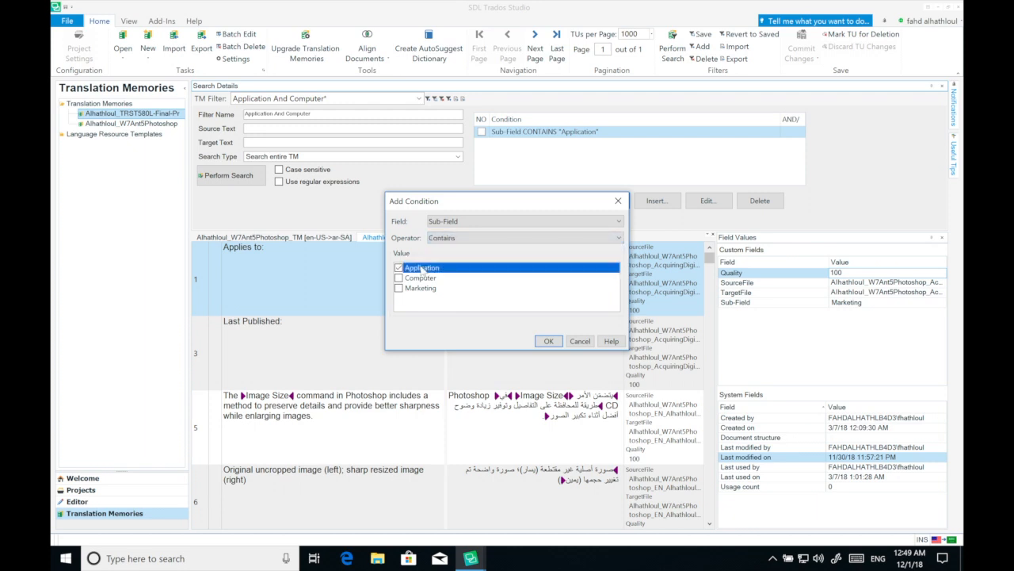
click(444, 279)
click(439, 269)
click(548, 340)
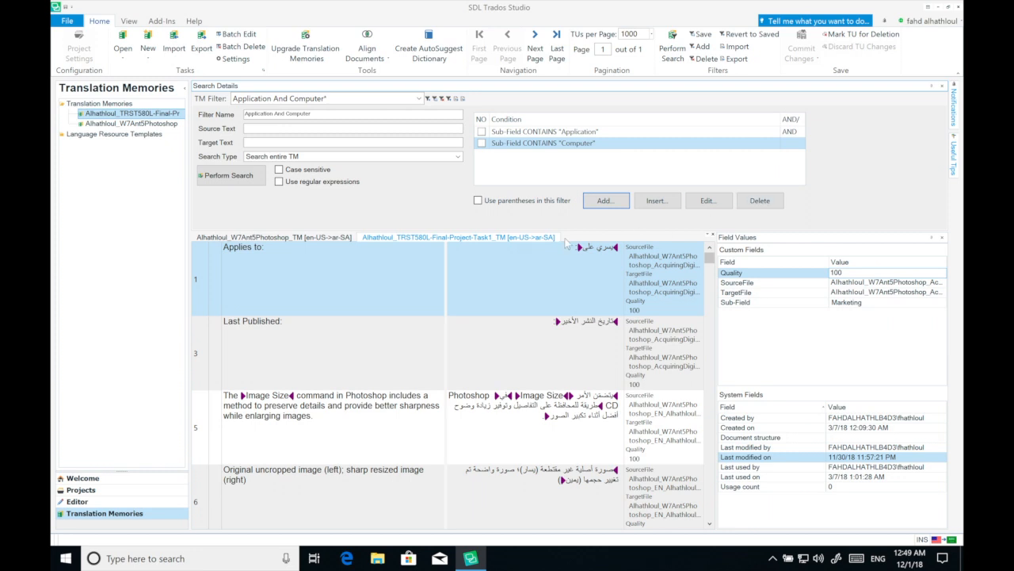
Save the Application And Computer filter, run the search and check the Sub-Field values of unit 8.
click(435, 99)
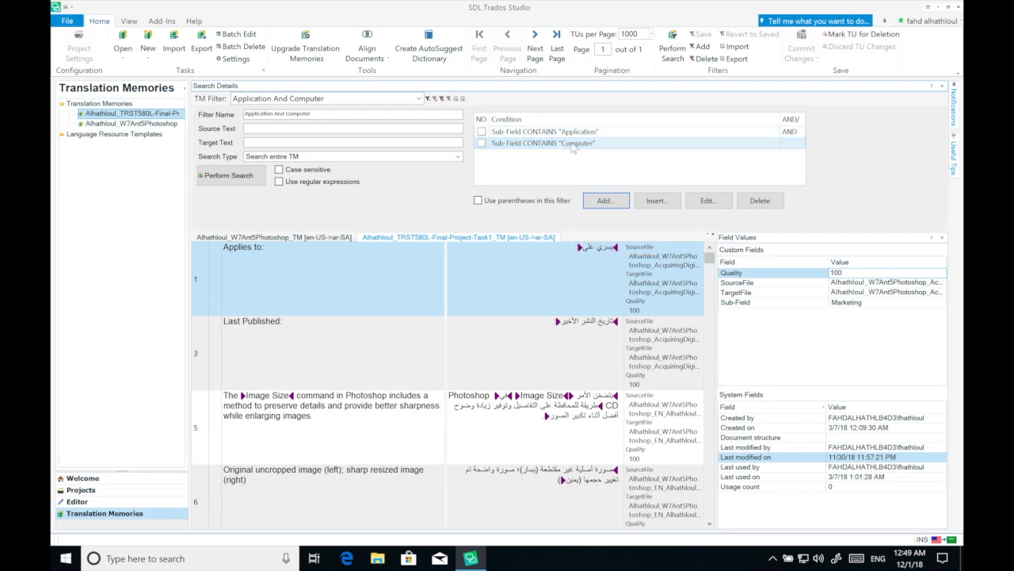
click(237, 175)
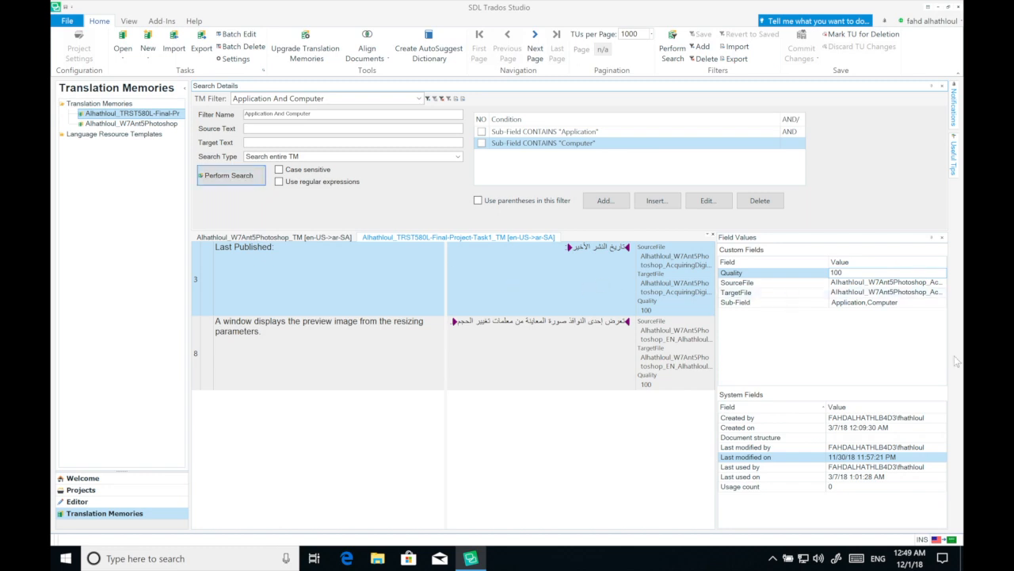
click(593, 360)
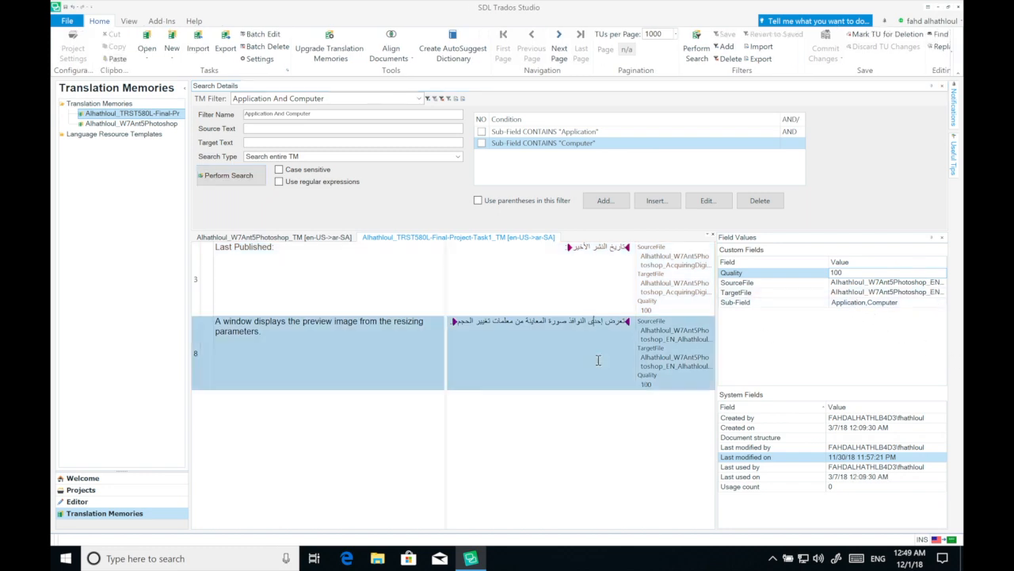
Reset the TM filter to <no filter>, rerun the search and look through the whole list of translation units.
click(417, 102)
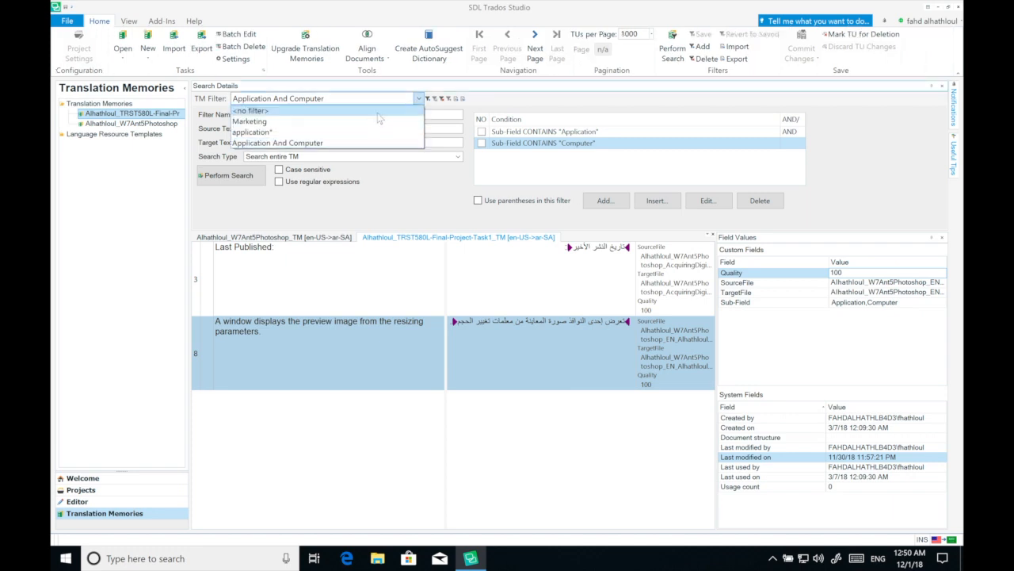
click(376, 112)
click(238, 176)
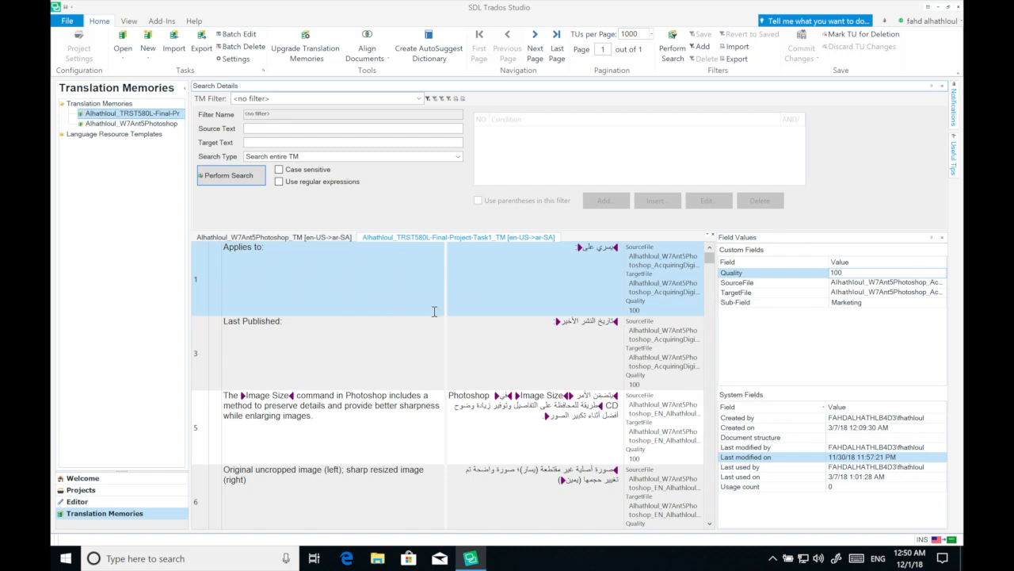
click(371, 285)
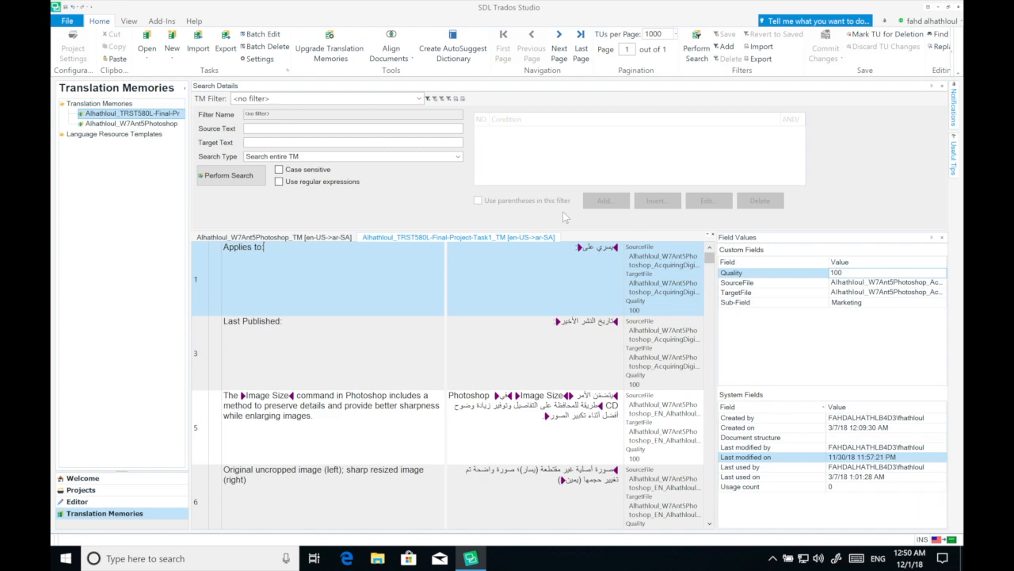
drag(709, 257, 709, 527)
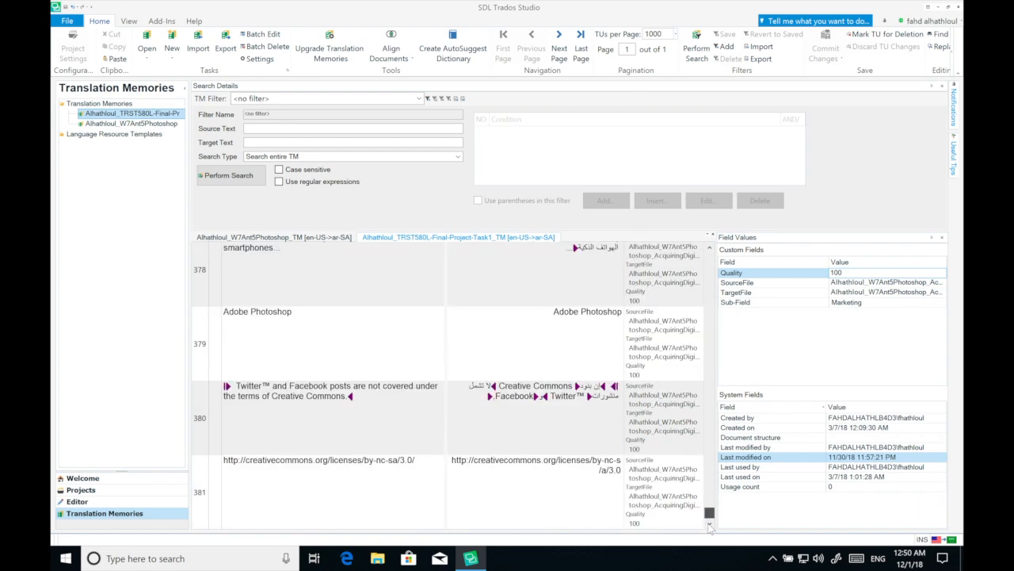
drag(710, 512, 691, 245)
click(571, 285)
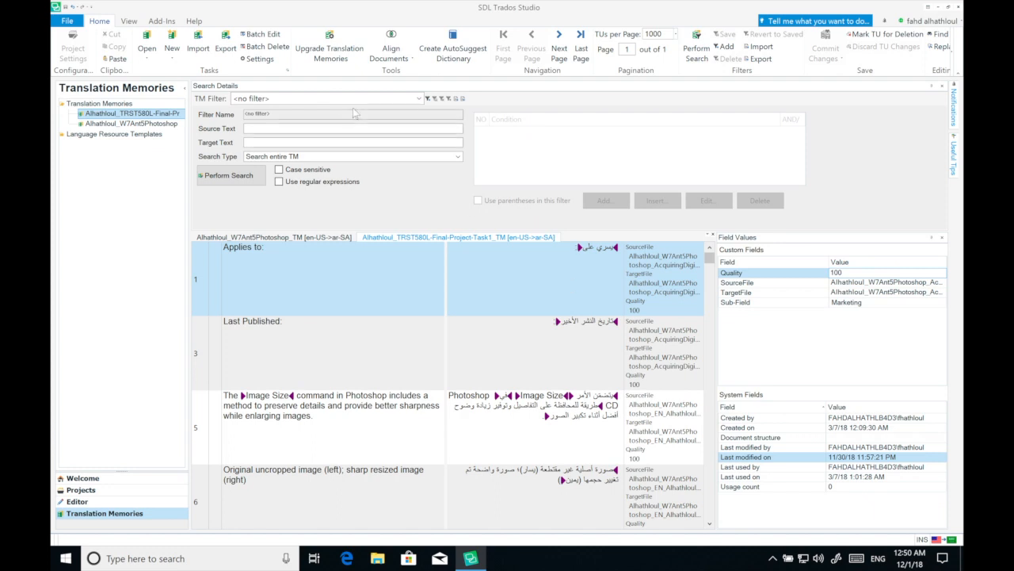
Start a batch edit script with no filter and add a Change Field Value action to it.
click(273, 36)
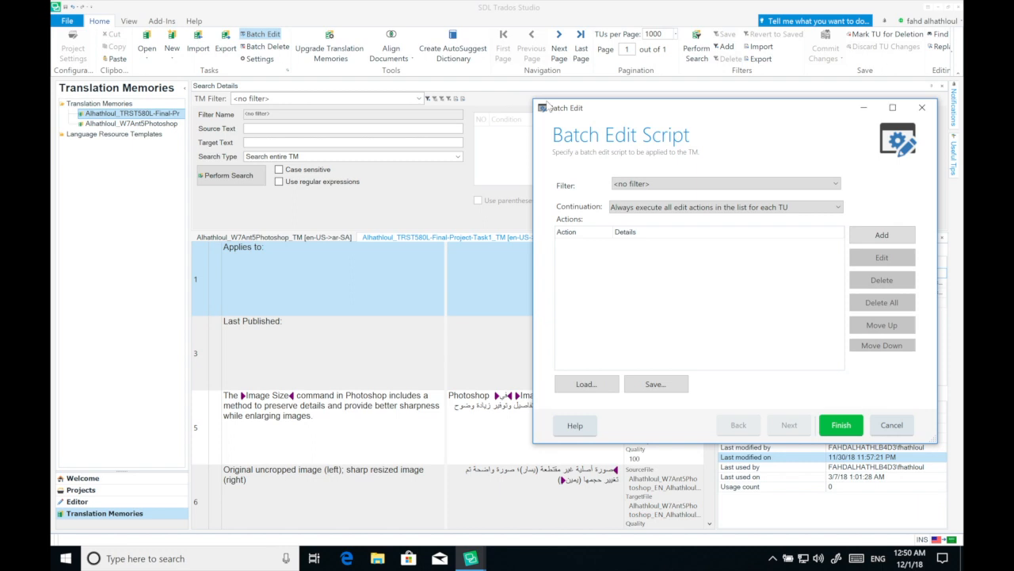
drag(572, 113, 349, 18)
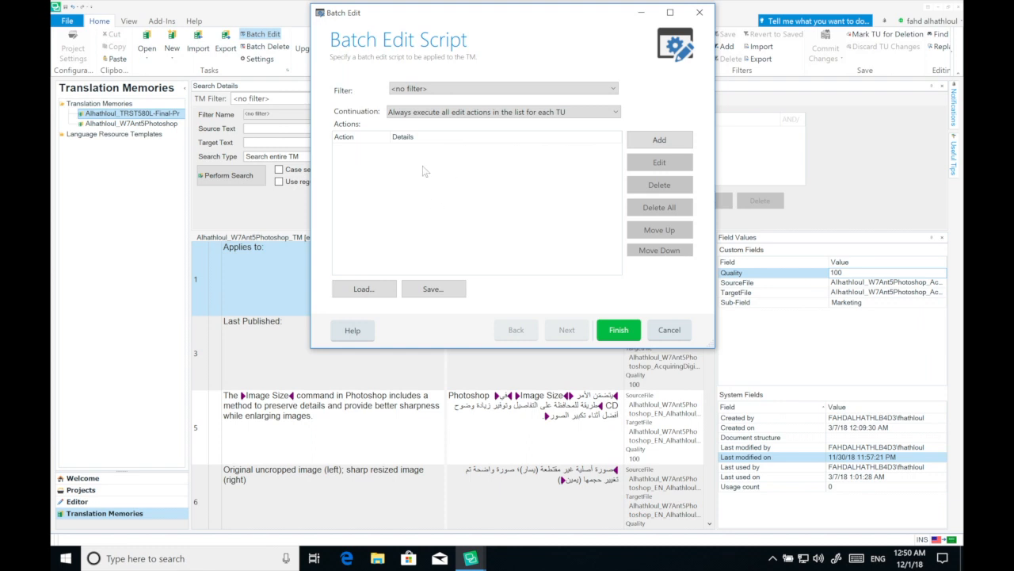
click(659, 143)
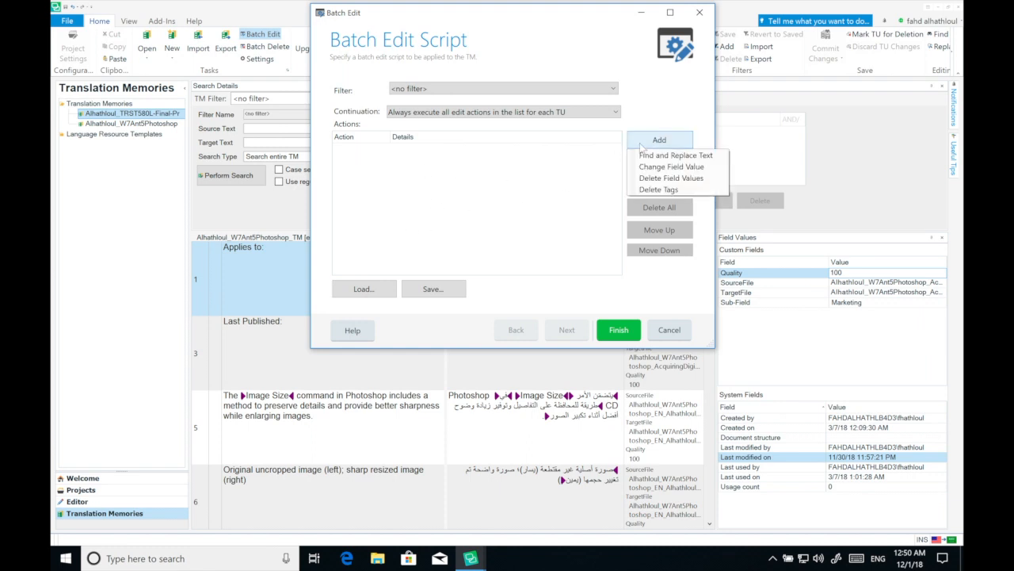
click(712, 168)
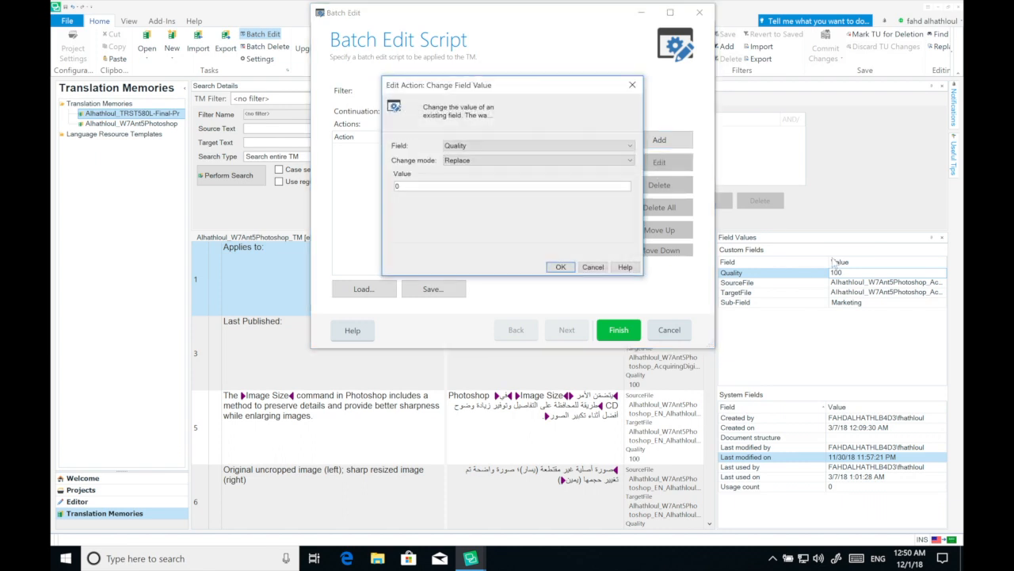
Make the action add Application to the Sub-Field, and run the batch edit script on the translation memory.
click(468, 148)
click(471, 180)
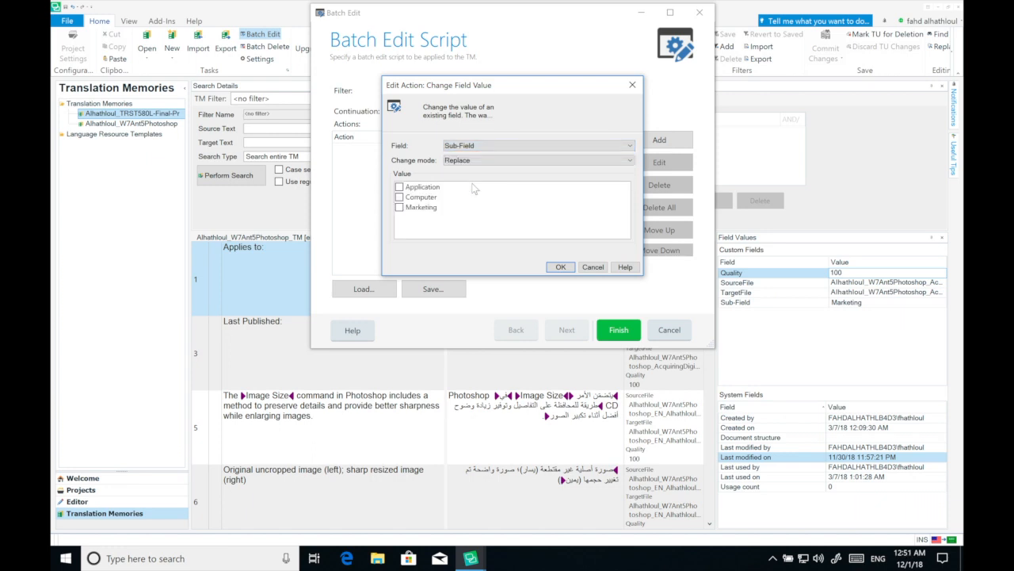
click(481, 165)
click(476, 180)
click(400, 188)
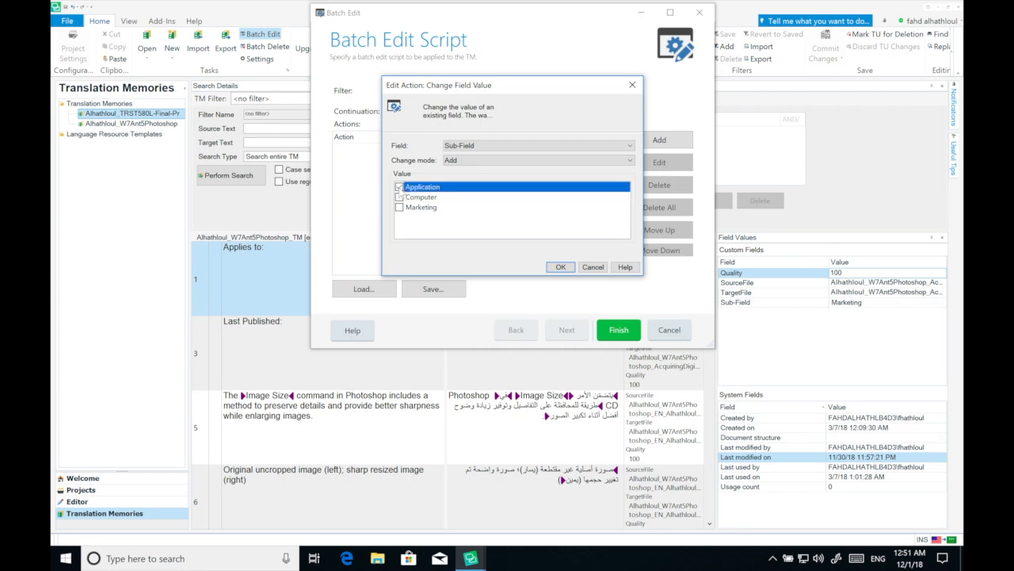
click(560, 267)
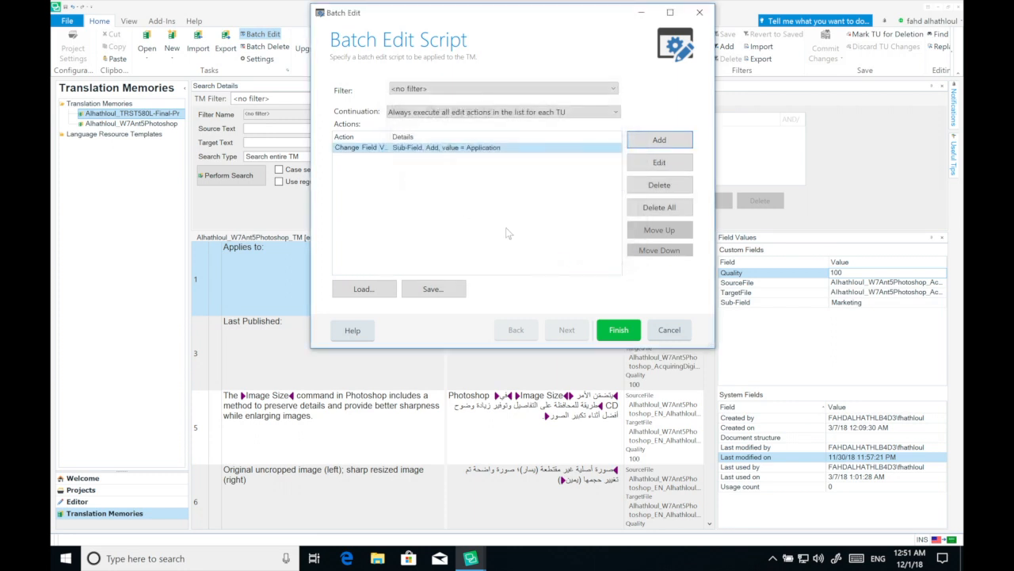
click(617, 330)
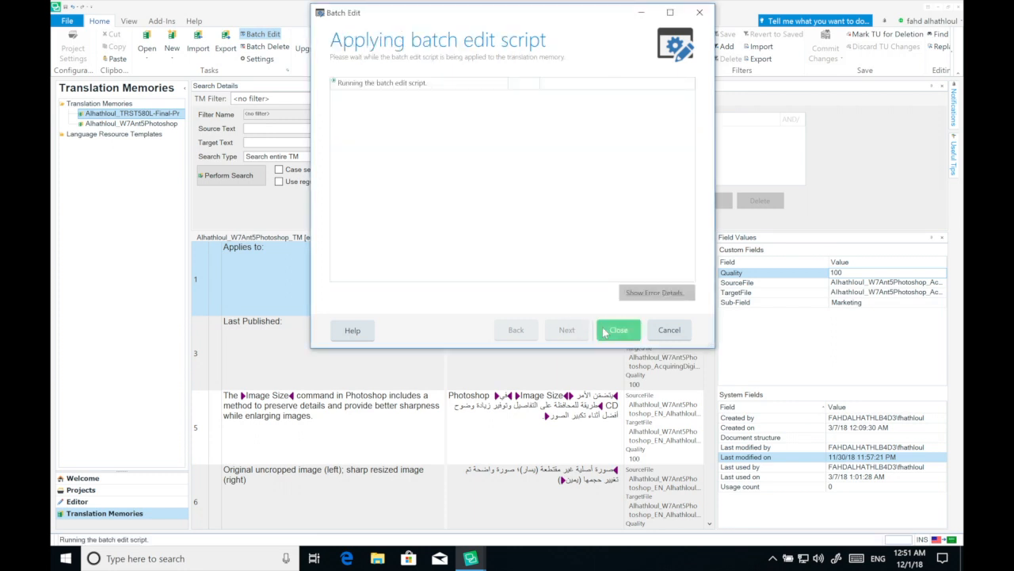
click(604, 331)
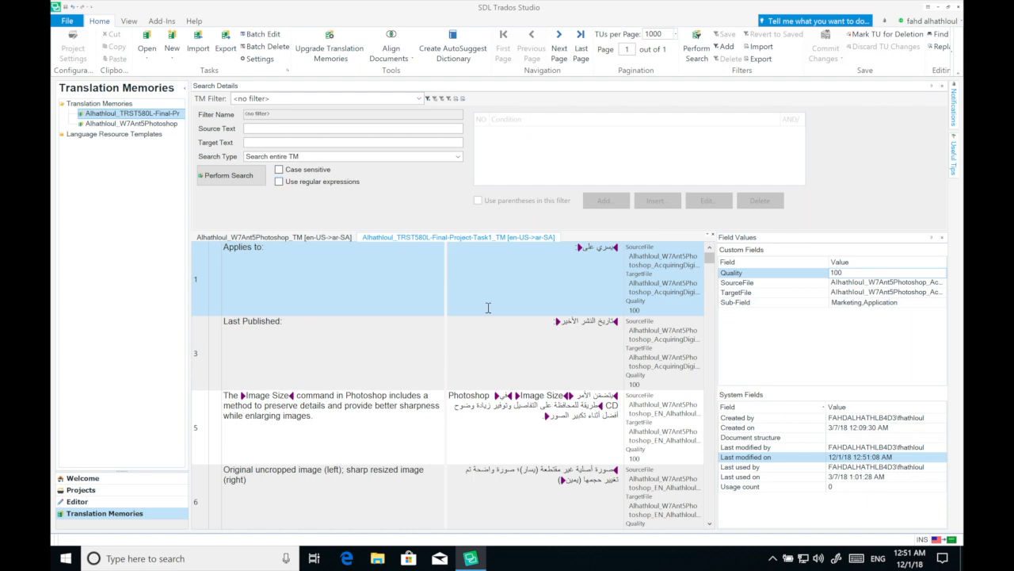
Look through the unfiltered translation units and check the field values of unit 15.
scroll(486, 308, down, 3)
scroll(487, 308, down, 4)
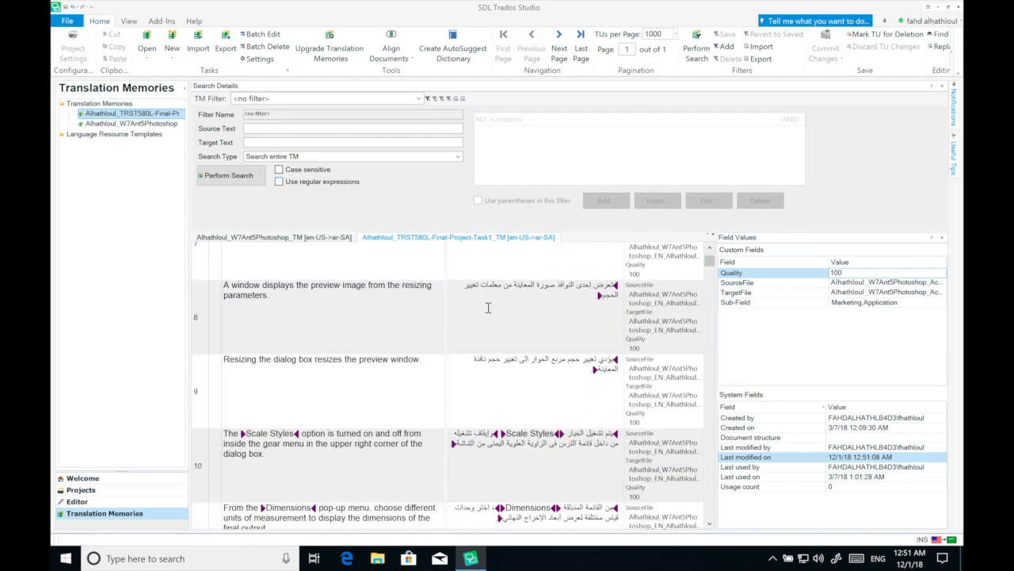
scroll(461, 425, down, 4)
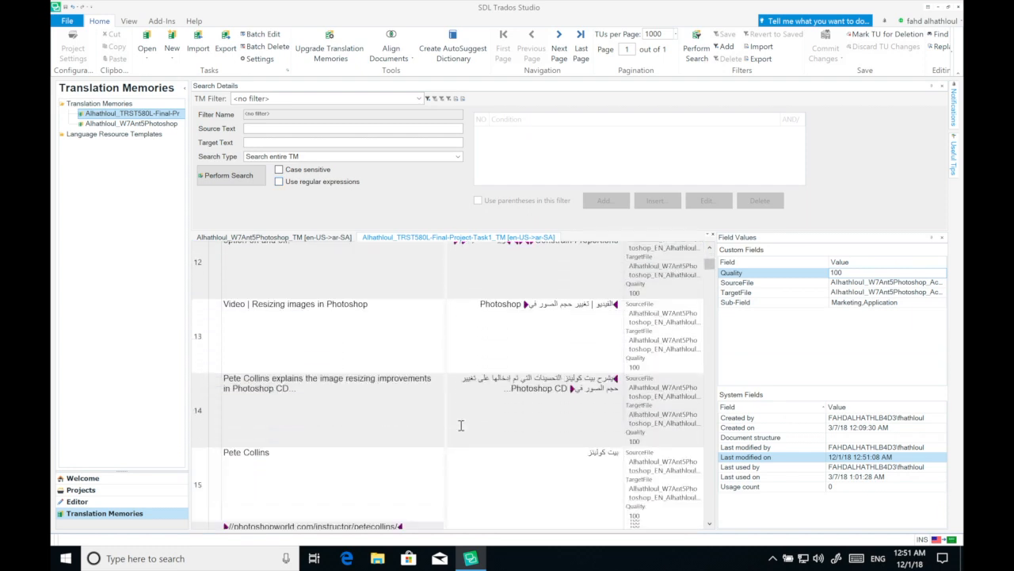
click(512, 397)
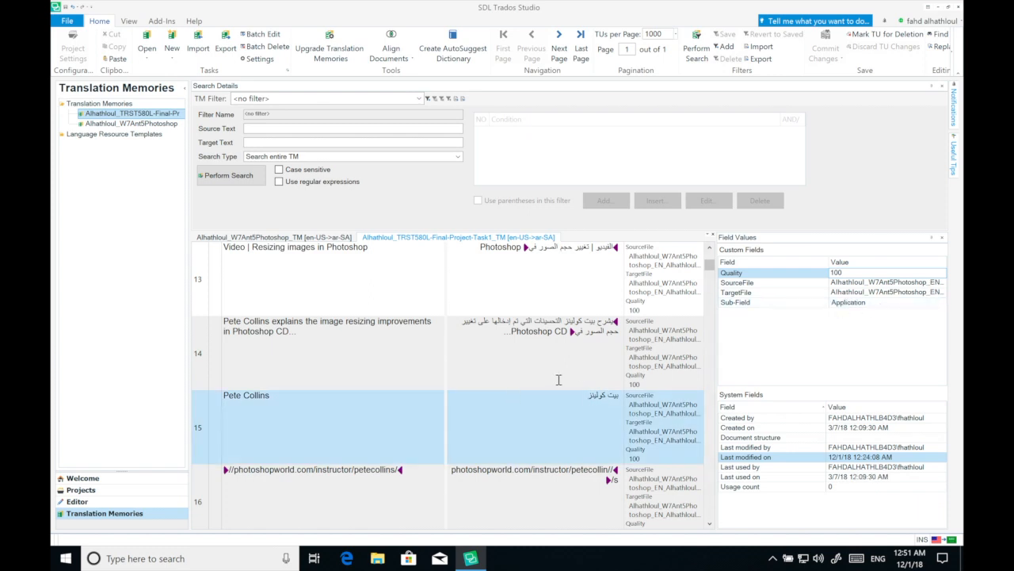
scroll(553, 381, up, 5)
scroll(553, 381, up, 5)
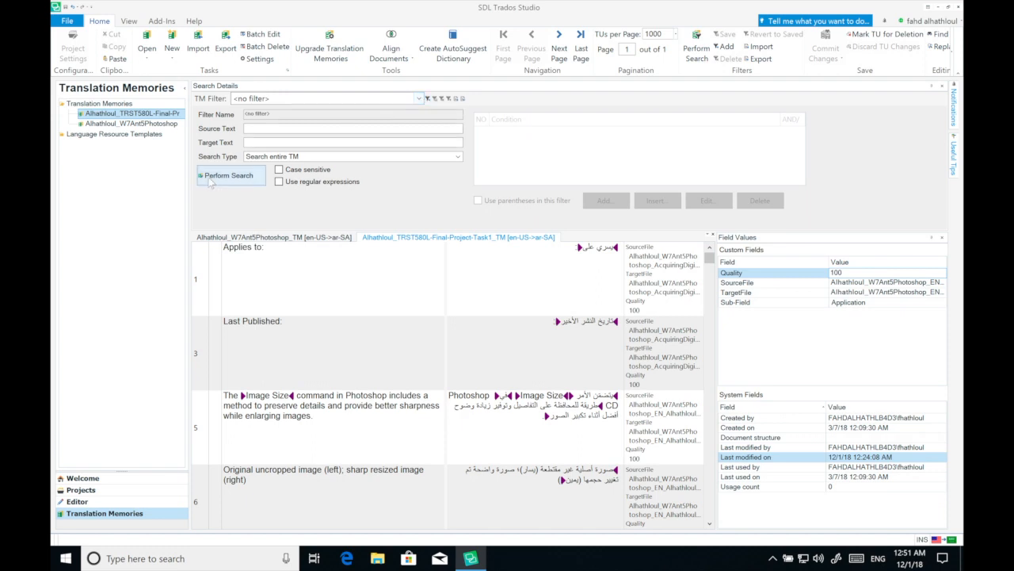
Create a new TM filter named "Application AND Marketing" and save it.
click(418, 98)
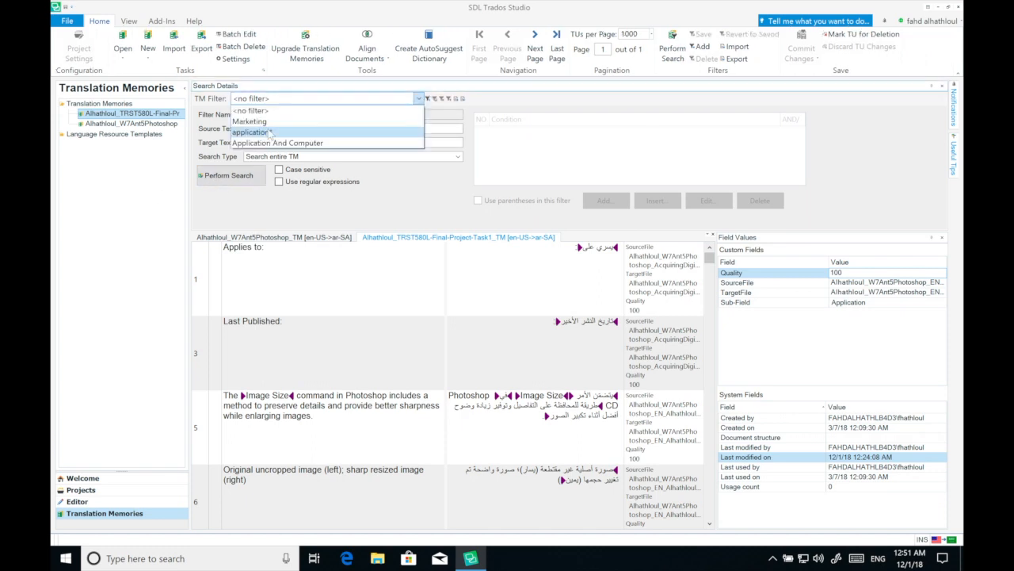
click(284, 110)
click(427, 98)
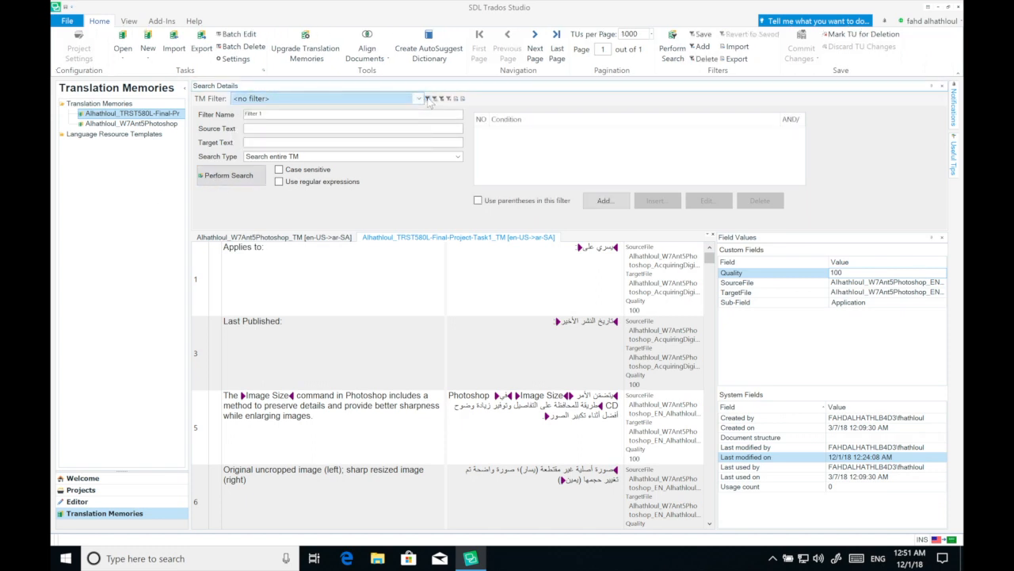
double_click(285, 114)
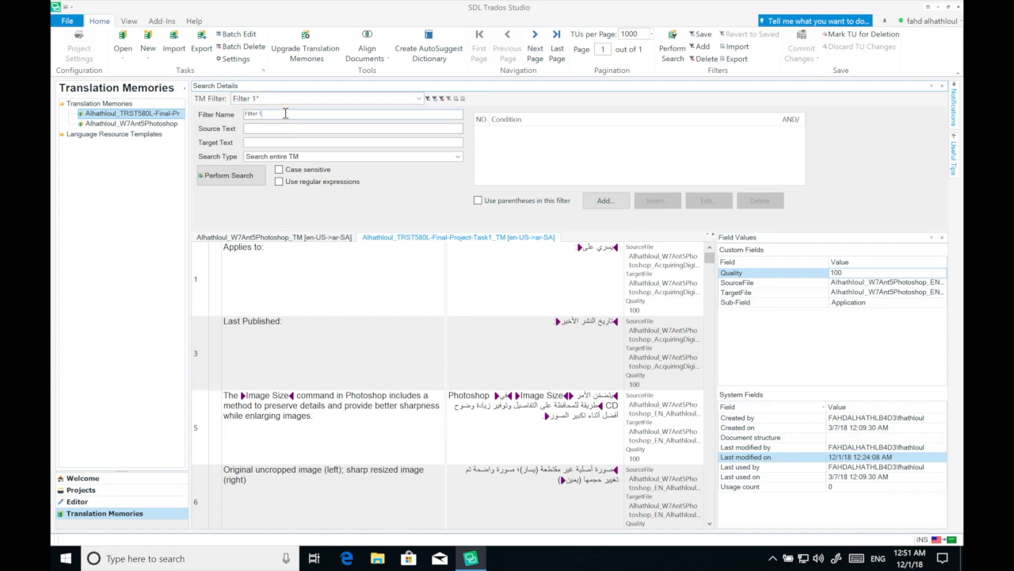
drag(286, 114, 206, 114)
text(Application ANF)
text( Marketing)
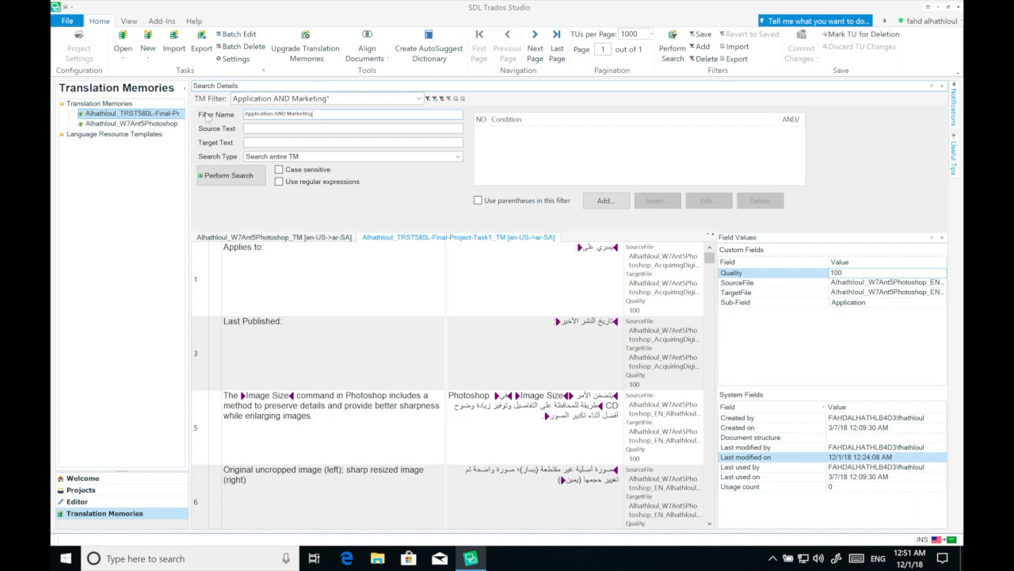
click(434, 99)
Add a filter condition requiring Sub-Field to contain "Application".
click(605, 201)
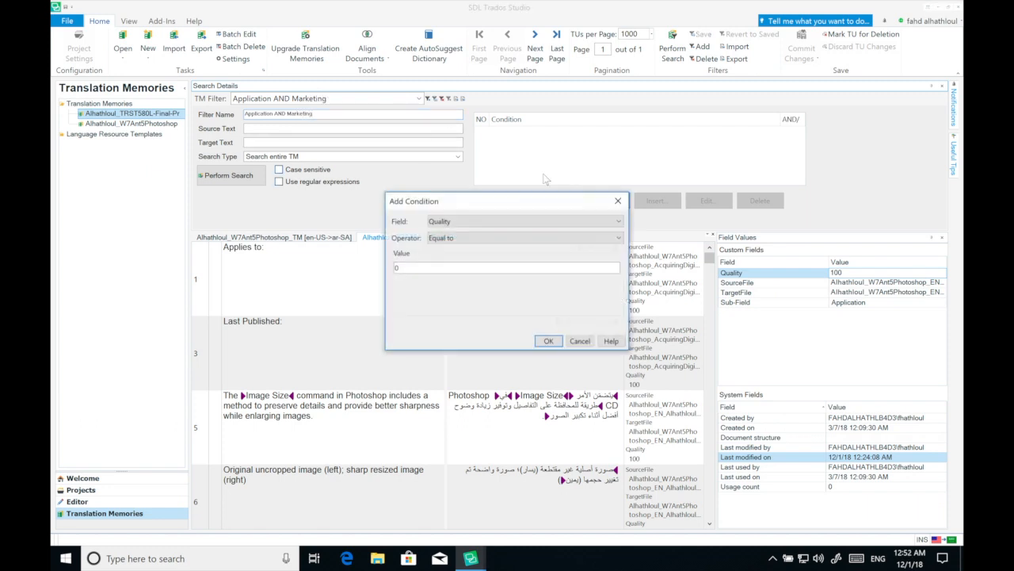
click(501, 225)
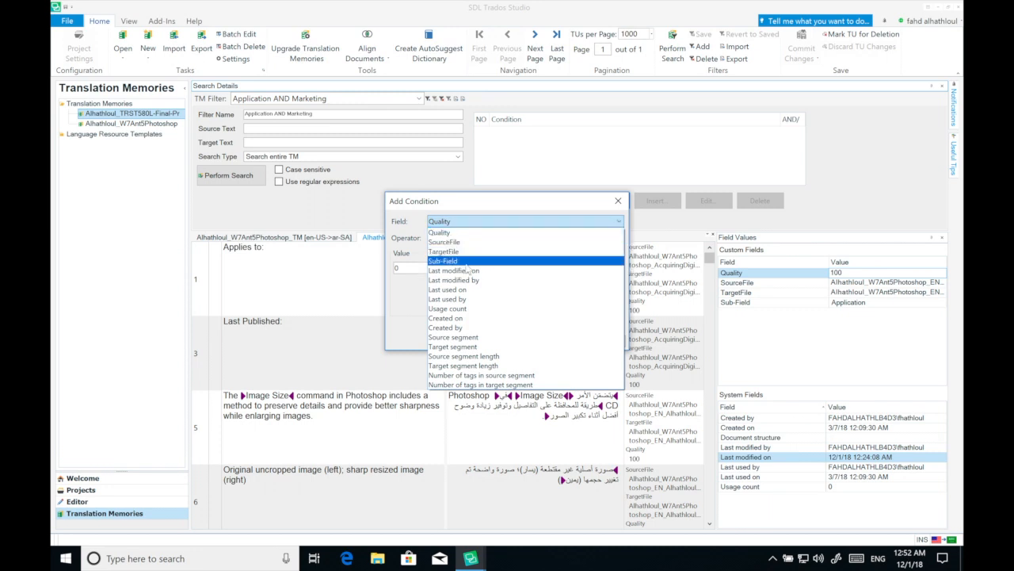
click(483, 259)
click(485, 238)
click(474, 259)
click(421, 269)
click(553, 343)
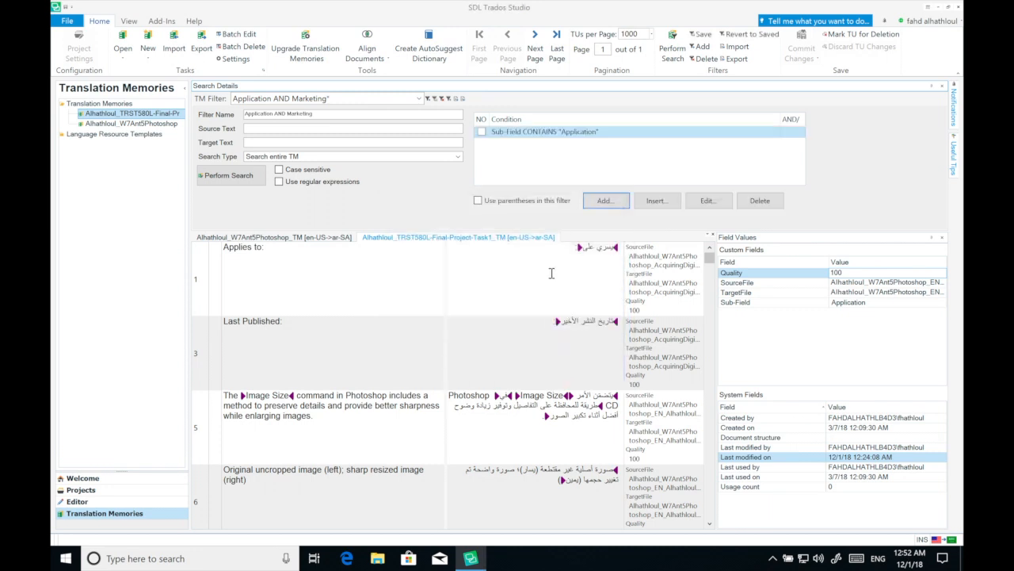
Add a second filter condition requiring Sub-Field to contain only the value "Marketing", joined with AND.
click(604, 201)
click(441, 239)
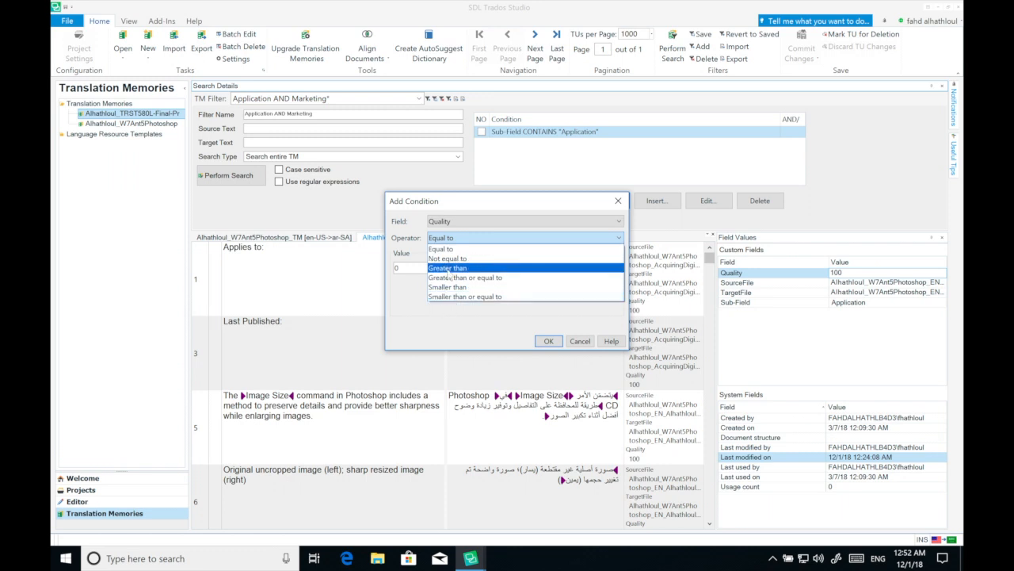
click(420, 237)
click(449, 225)
click(400, 224)
click(456, 222)
click(456, 265)
click(460, 239)
click(459, 262)
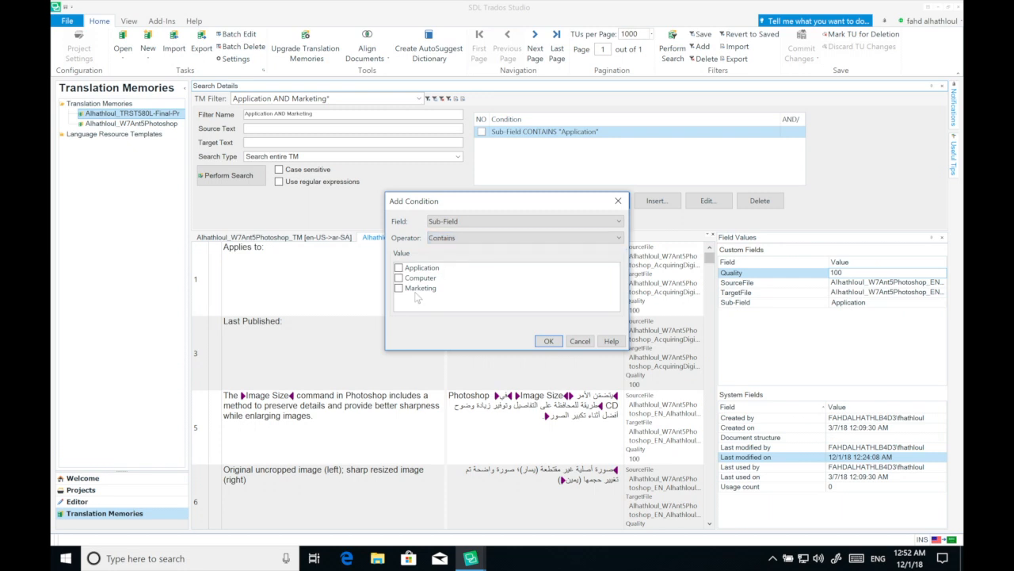
click(416, 279)
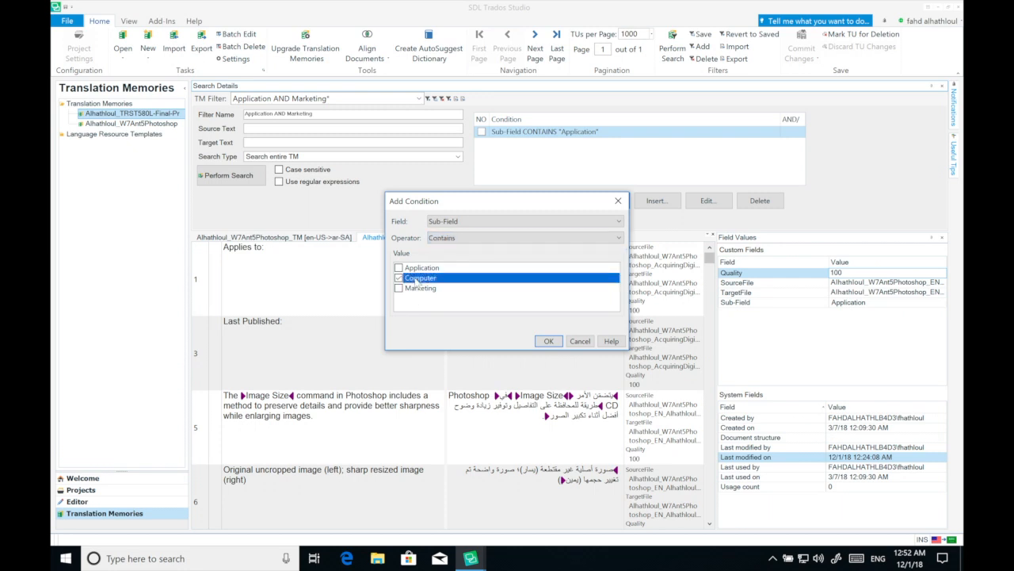
click(416, 289)
click(548, 341)
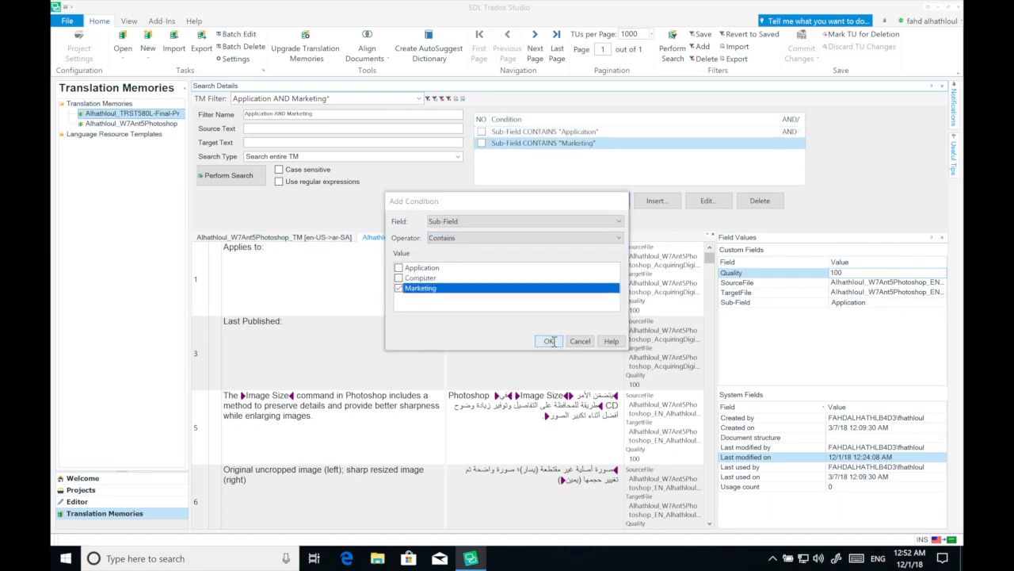
Search the translation memory with the Application AND Marketing filter and examine the Sub-Field values of the matching units.
click(241, 175)
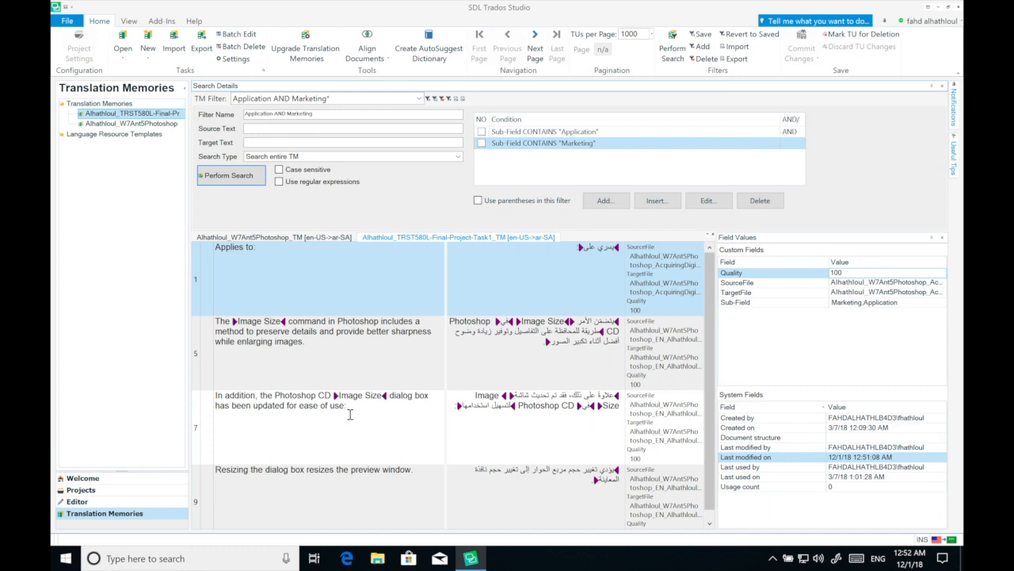
scroll(350, 413, down, 1)
click(579, 370)
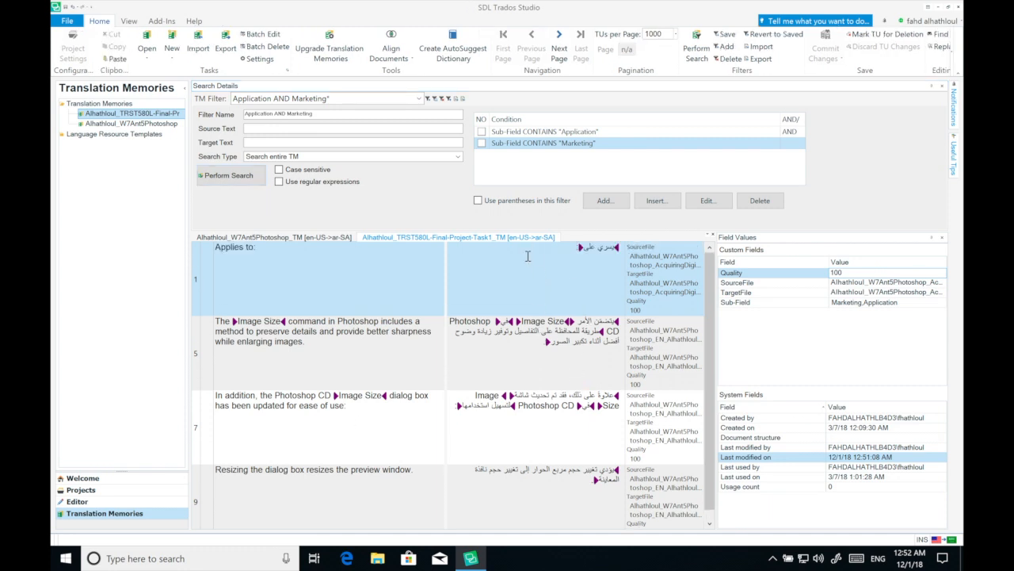
click(577, 352)
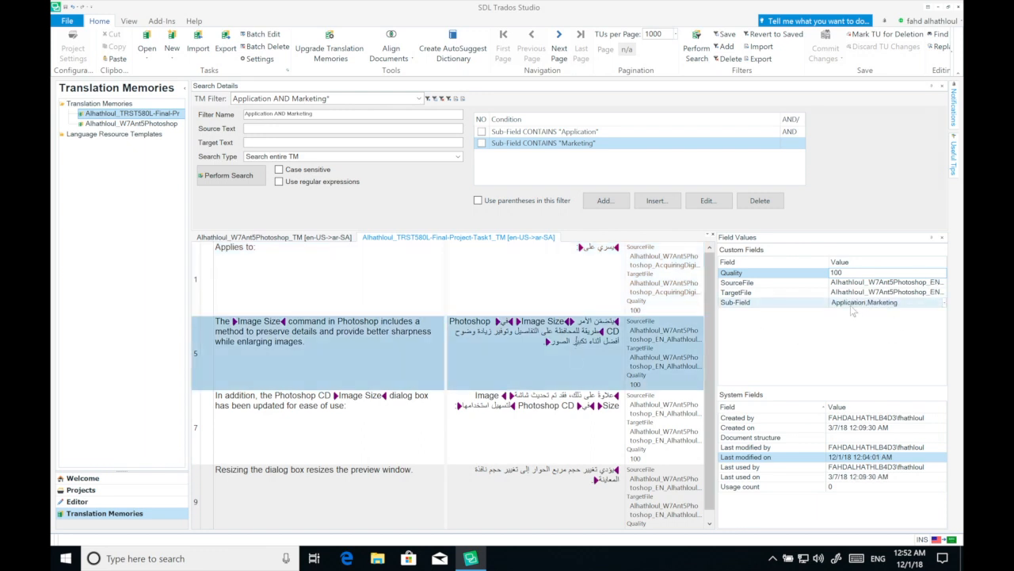
scroll(616, 384, down, 1)
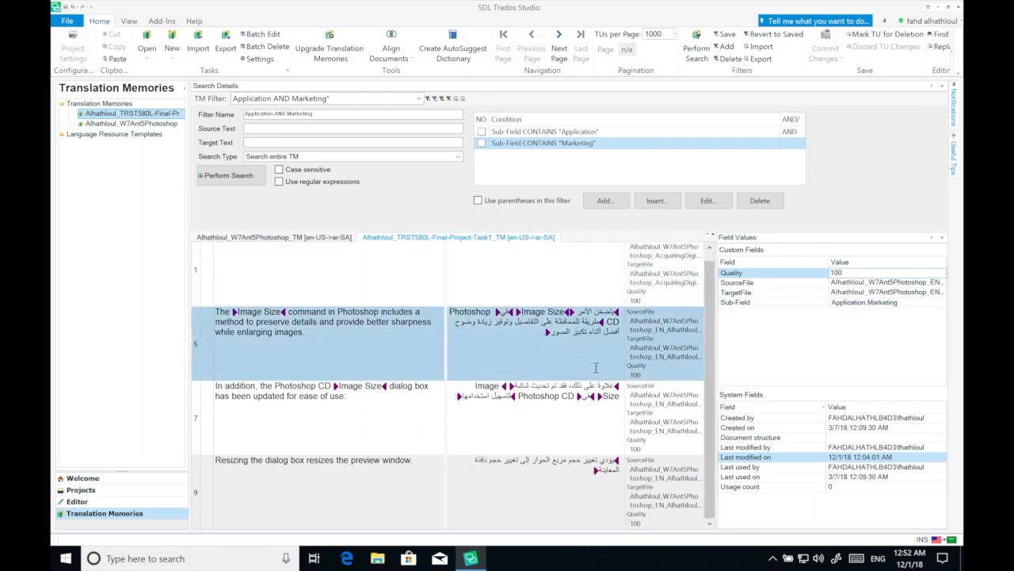
click(567, 435)
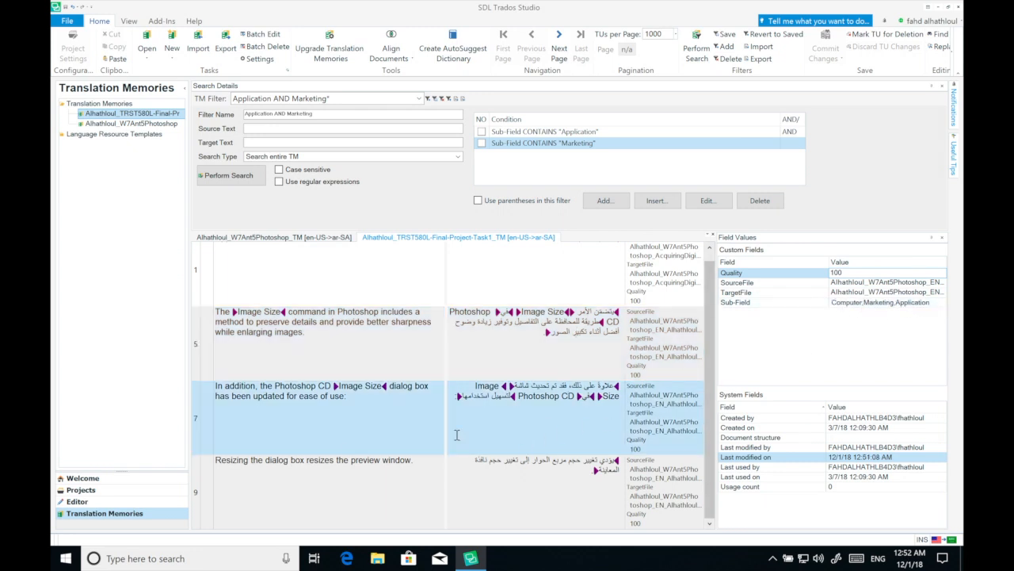
click(527, 492)
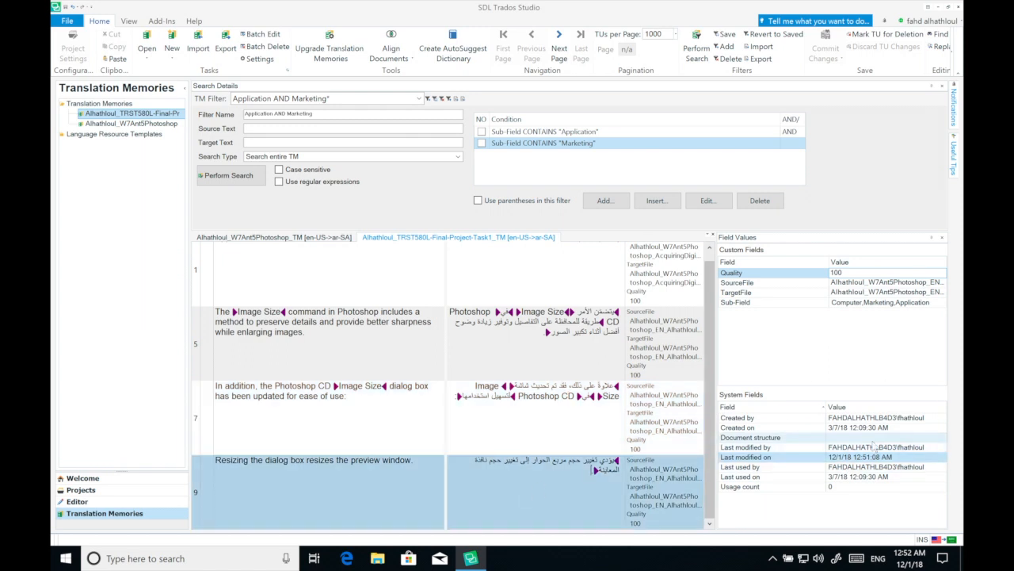
scroll(563, 411, up, 1)
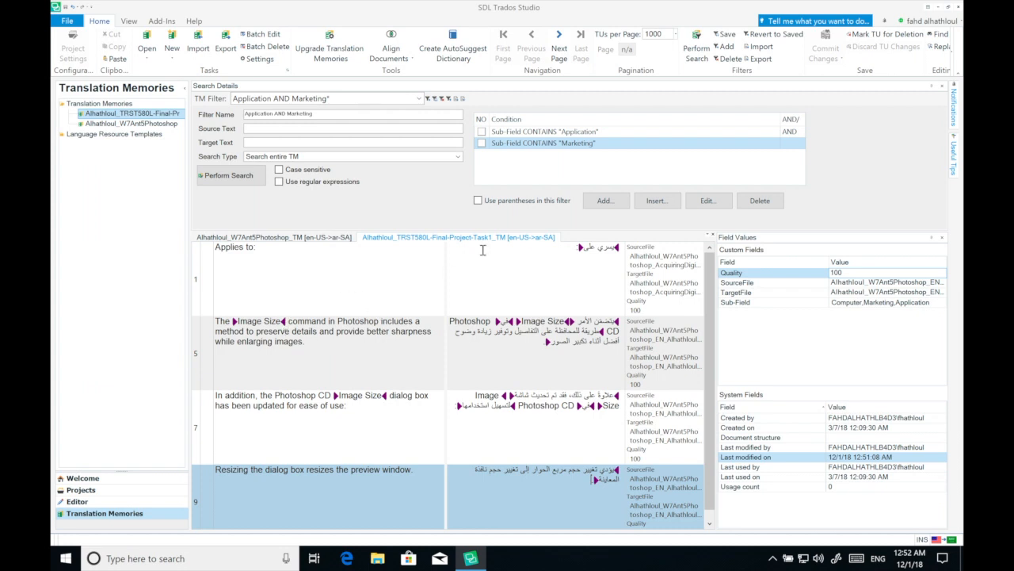
scroll(505, 333, down, 1)
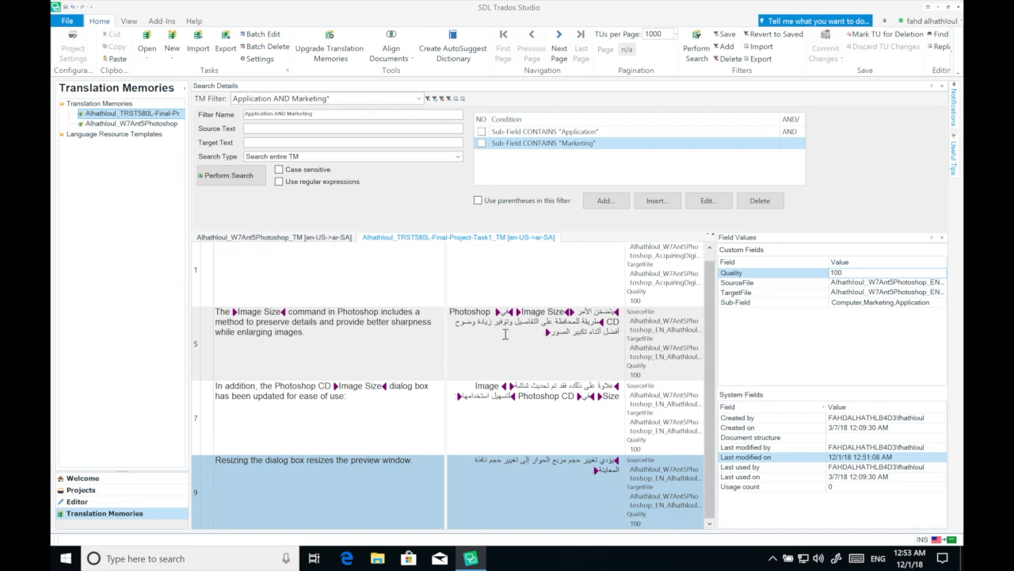
scroll(505, 334, up, 1)
scroll(505, 334, down, 1)
scroll(524, 325, up, 1)
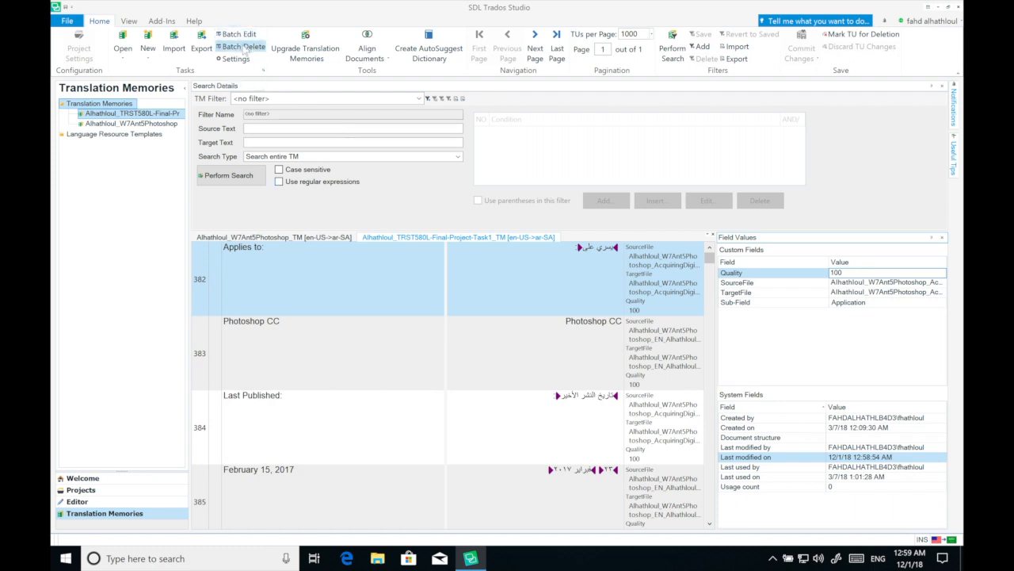
click(239, 47)
click(616, 220)
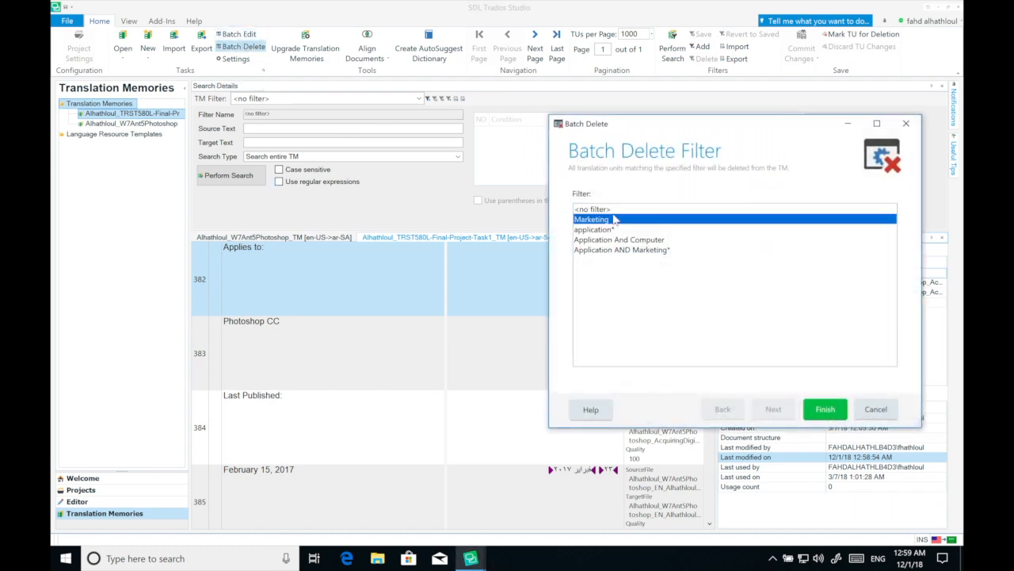
click(617, 229)
click(618, 249)
click(896, 419)
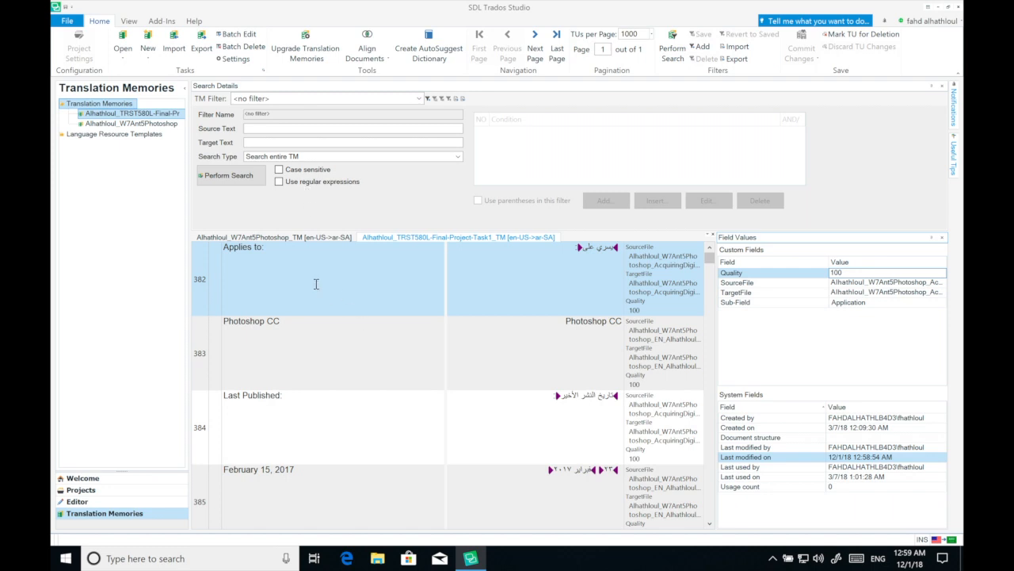
Inspect the custom field values of the unfiltered "Applies to:" unit and look over the units below it.
click(512, 283)
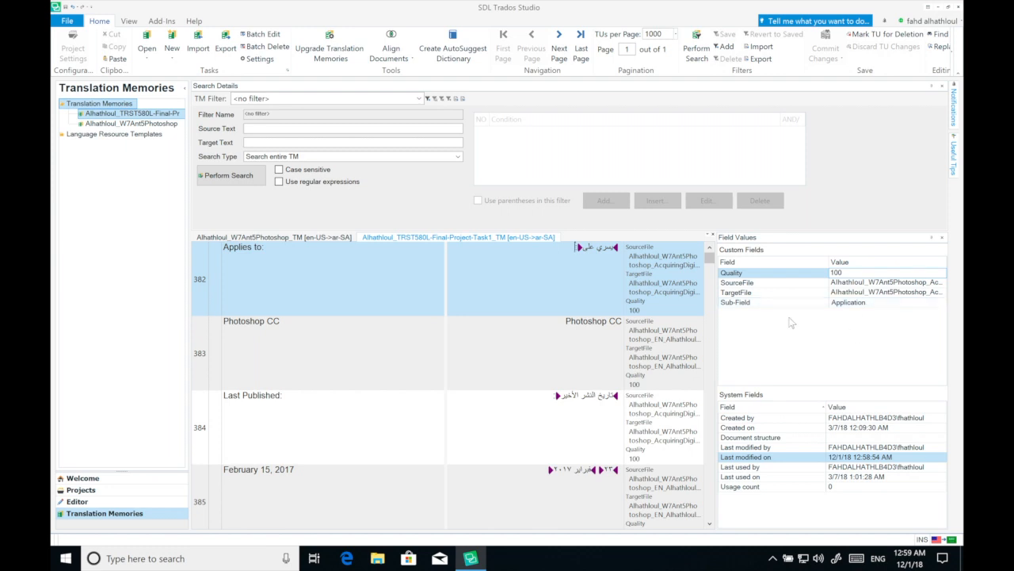
scroll(469, 313, down, 1)
scroll(469, 313, down, 1)
scroll(468, 313, up, 2)
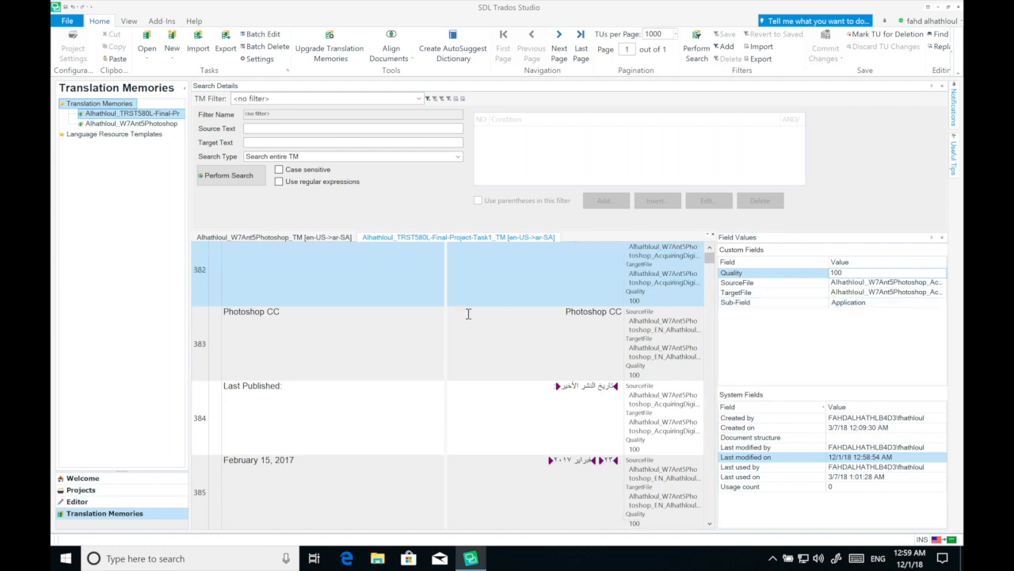
scroll(468, 314, down, 2)
scroll(468, 314, up, 2)
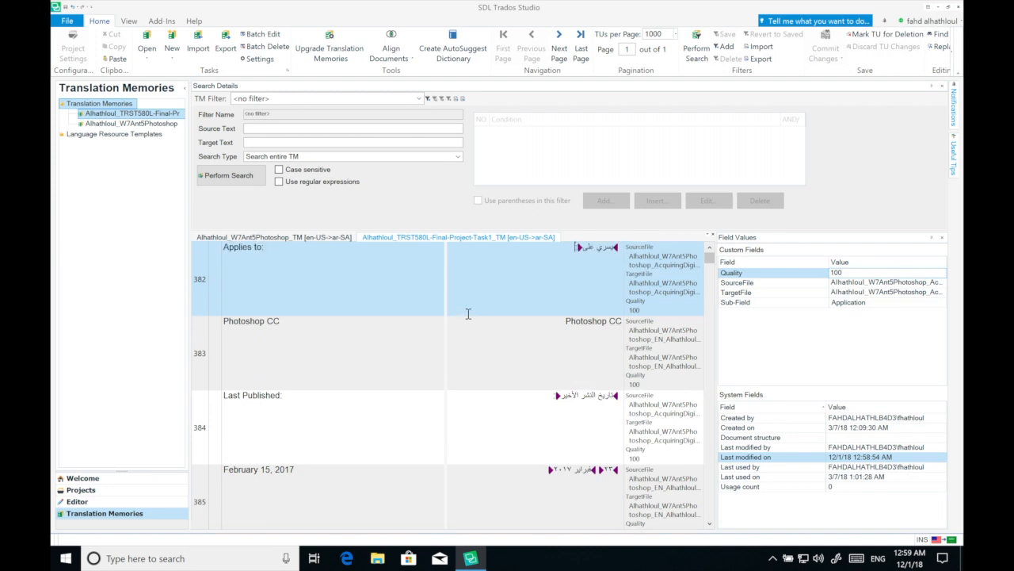
Load the Application AND Marketing filter, save it, and search the translation memory with it.
click(419, 98)
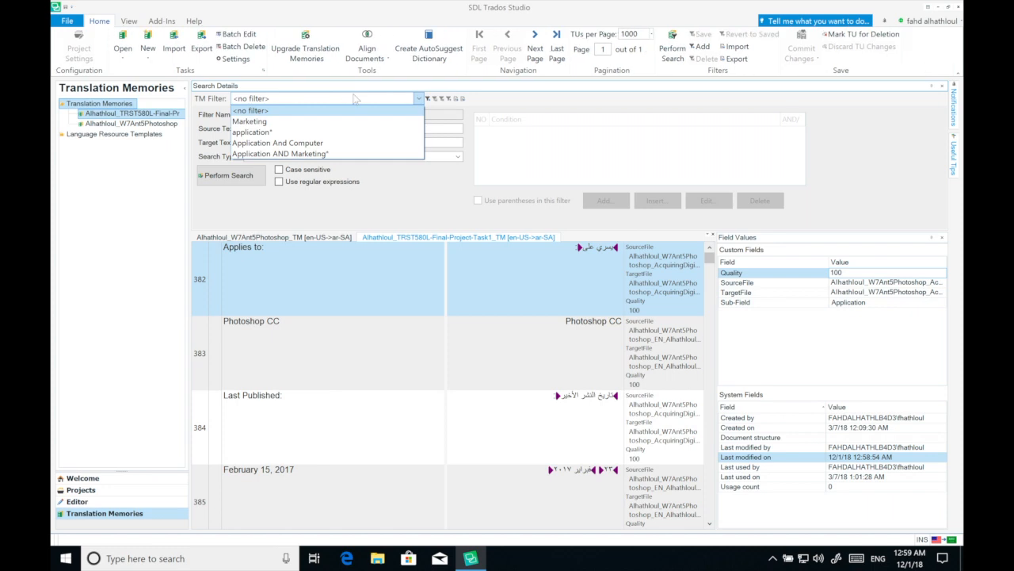
click(335, 152)
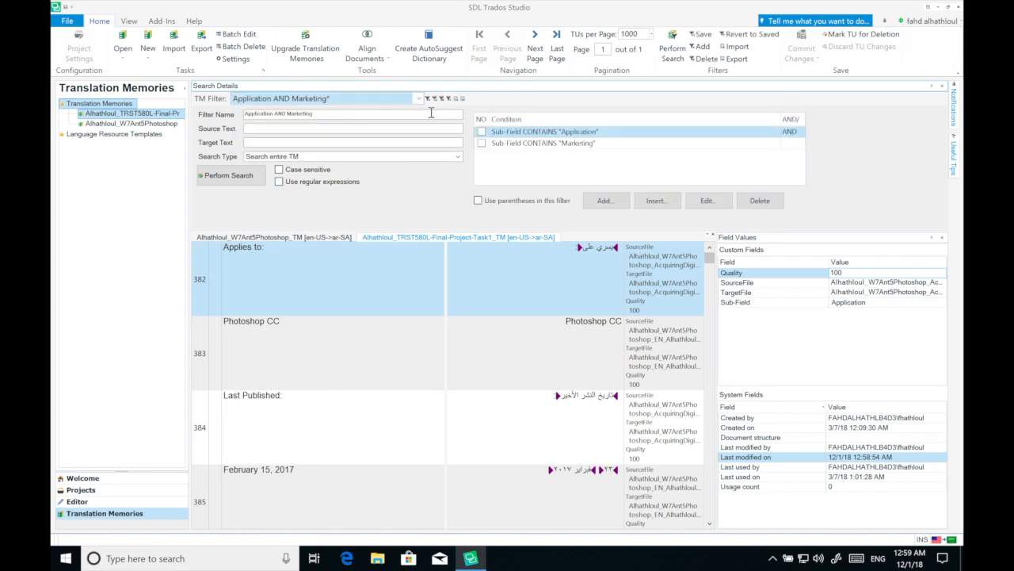
click(434, 100)
click(231, 176)
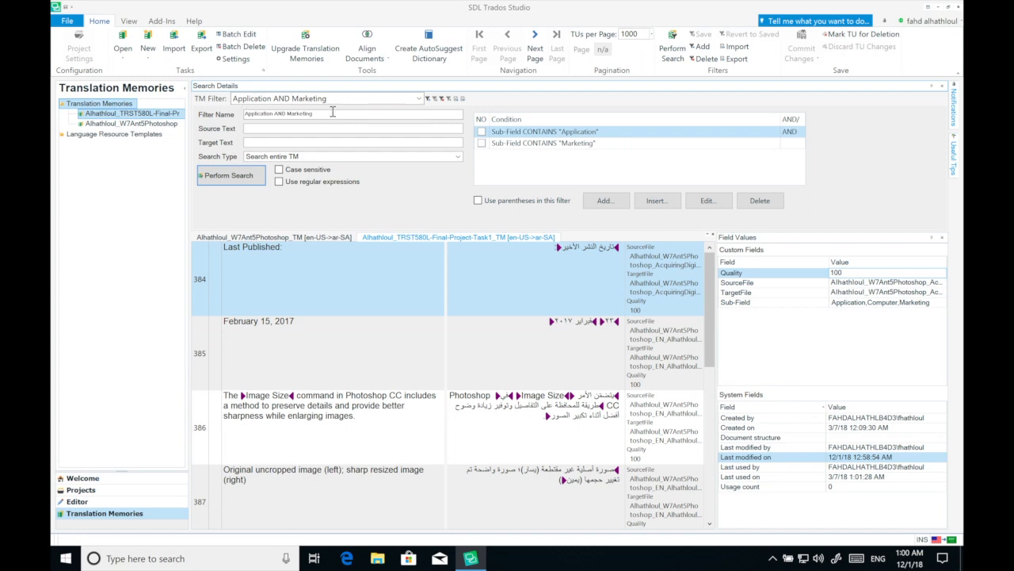
Search the translation memory with the Marketing filter and look through the matching units.
click(420, 100)
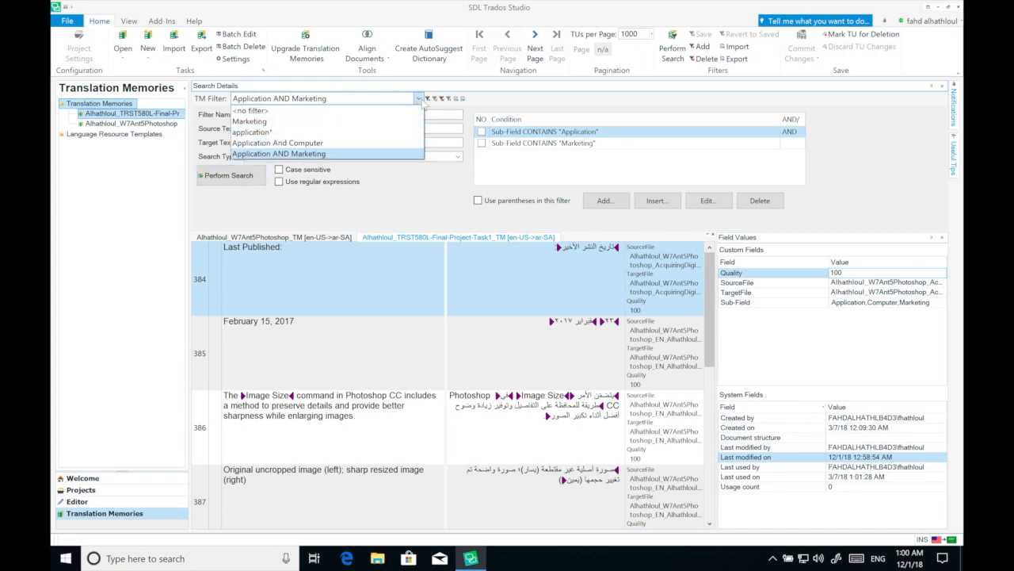
click(331, 123)
click(230, 175)
scroll(351, 335, down, 2)
scroll(351, 334, down, 10)
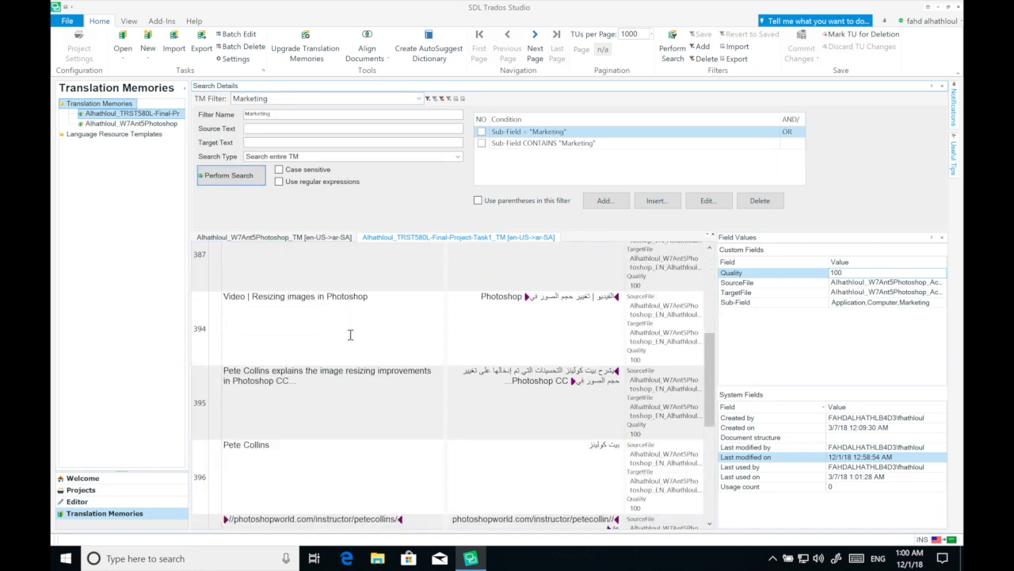
scroll(351, 334, up, 10)
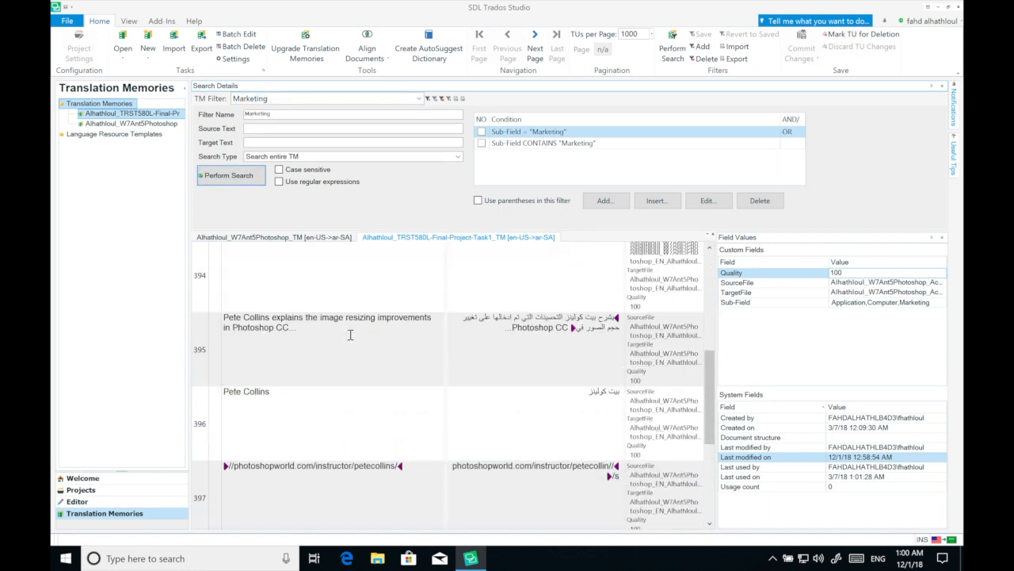
Look over the remaining Marketing matches and batch delete all translation units matching the Marketing filter.
scroll(351, 335, down, 3)
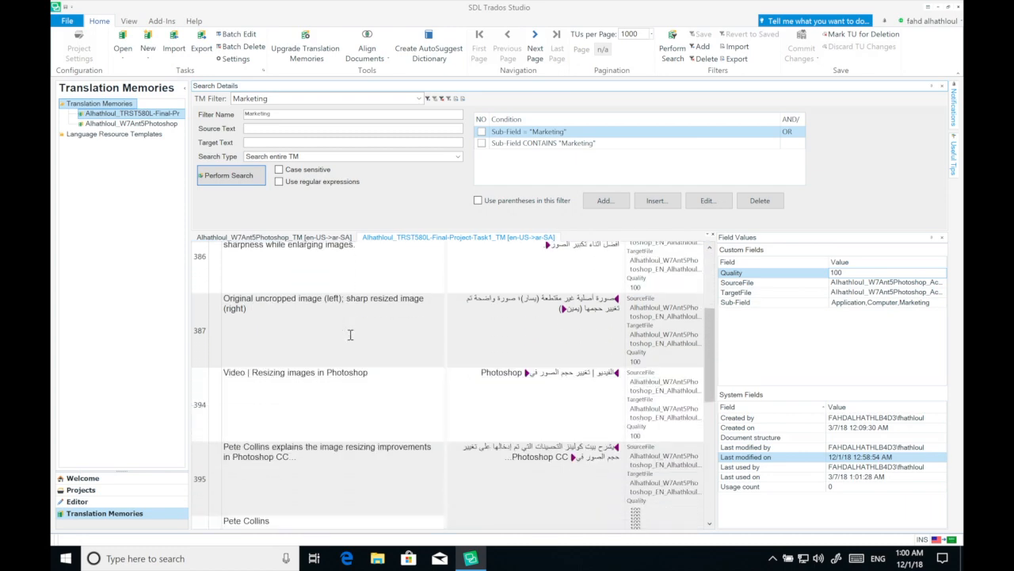
key(ctrl+Up)
key(ctrl+Up)
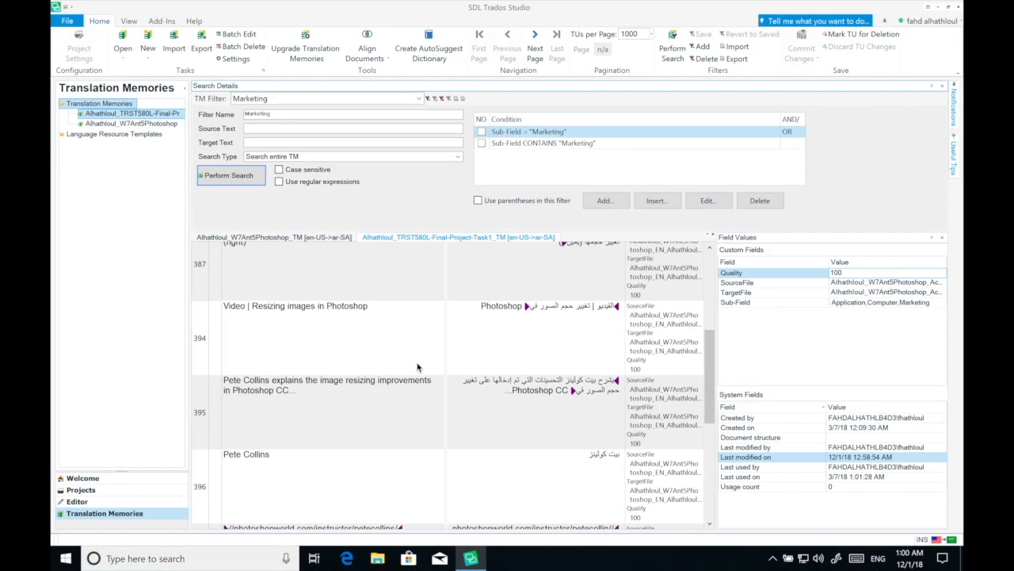
scroll(417, 365, down, 3)
scroll(418, 363, down, 3)
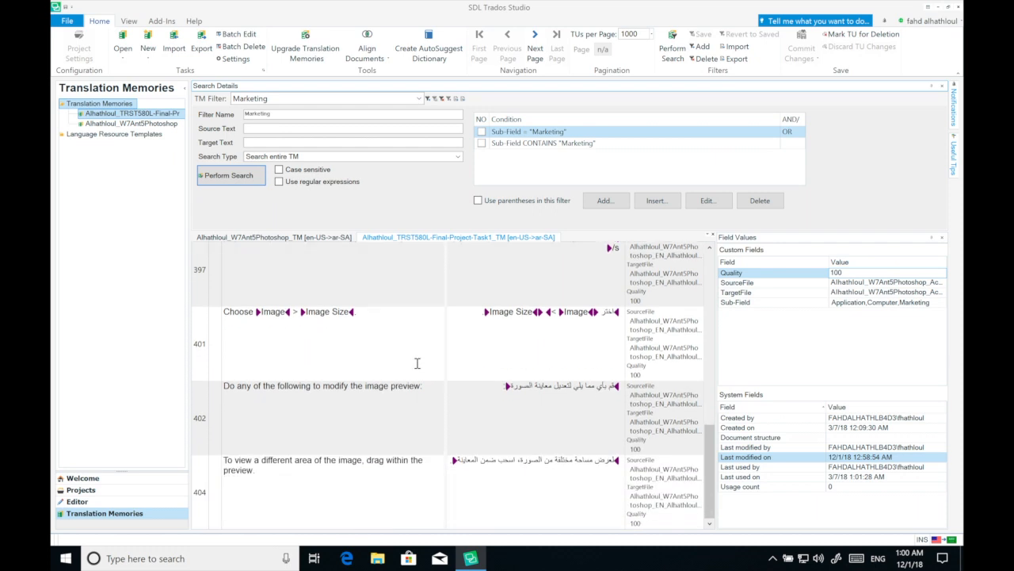
click(240, 47)
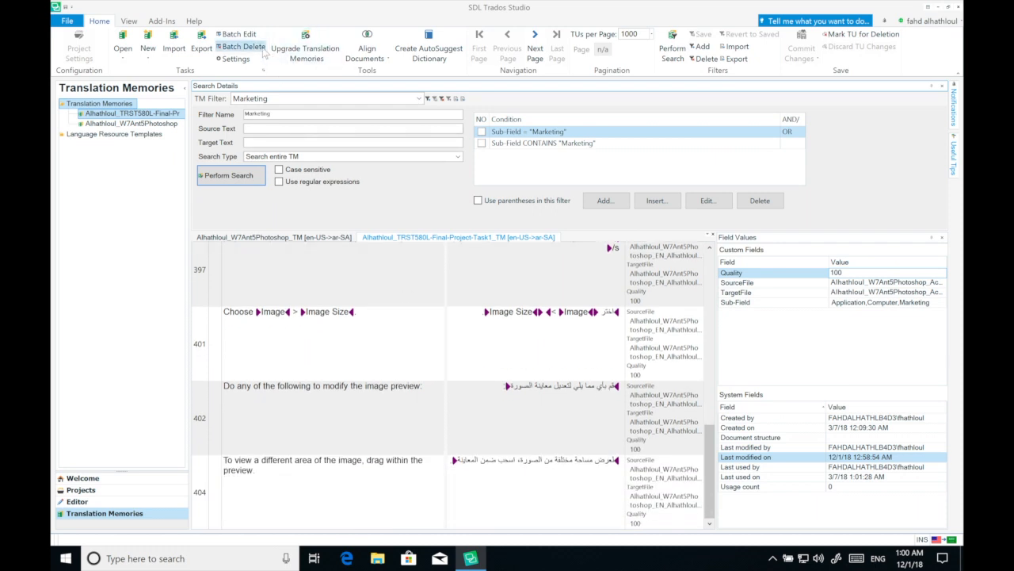
click(606, 220)
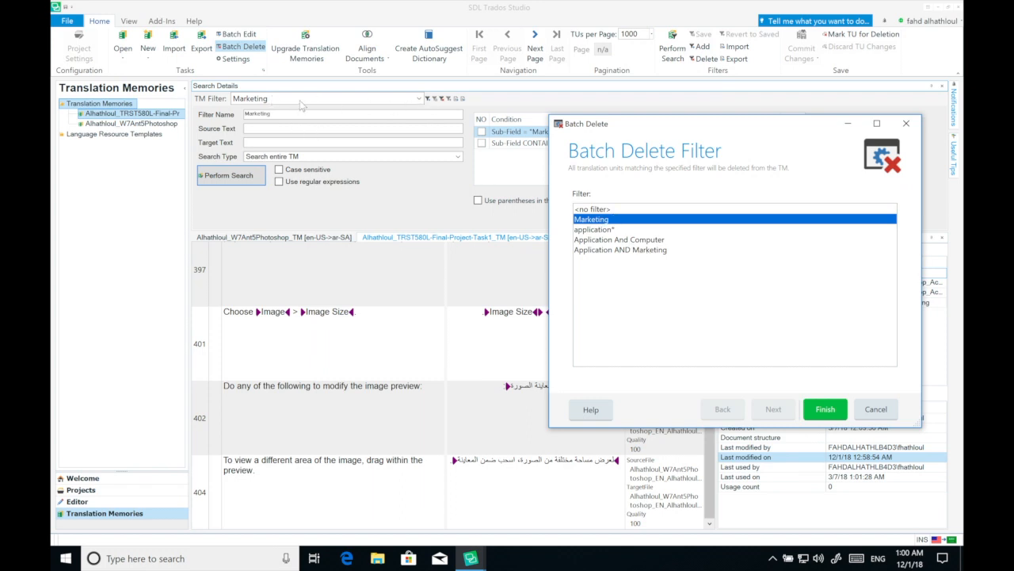
click(827, 406)
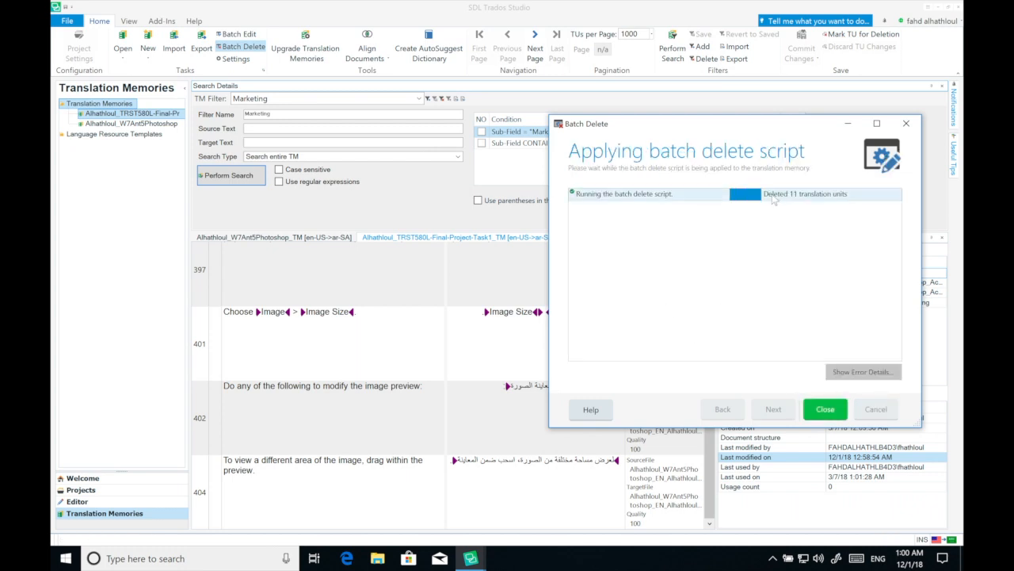
click(825, 409)
Search the translation memory again without a filter and inspect the custom field values of the "Photoshop CC" unit.
click(341, 98)
click(348, 121)
click(229, 175)
click(418, 98)
click(404, 108)
click(252, 178)
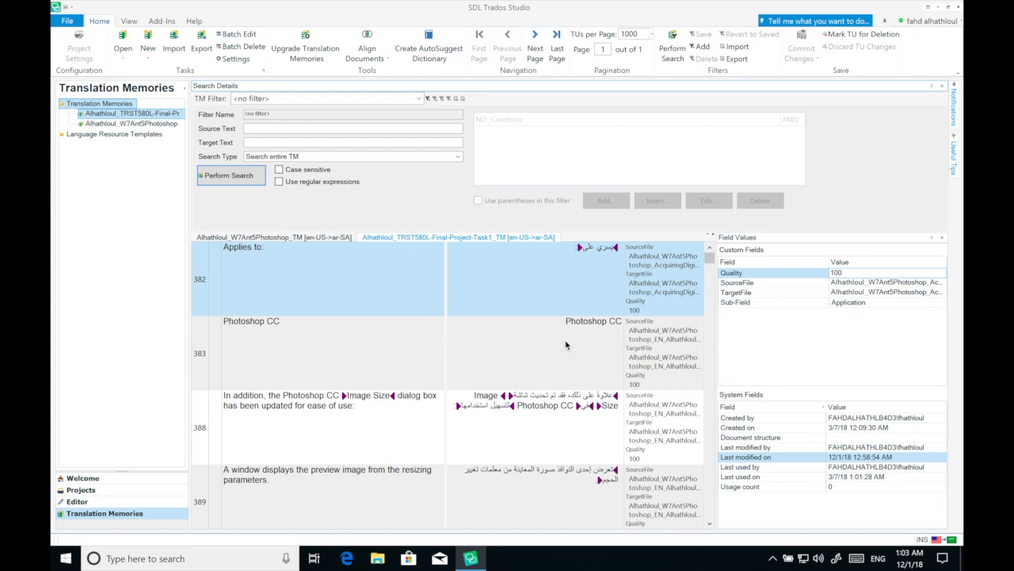
click(546, 369)
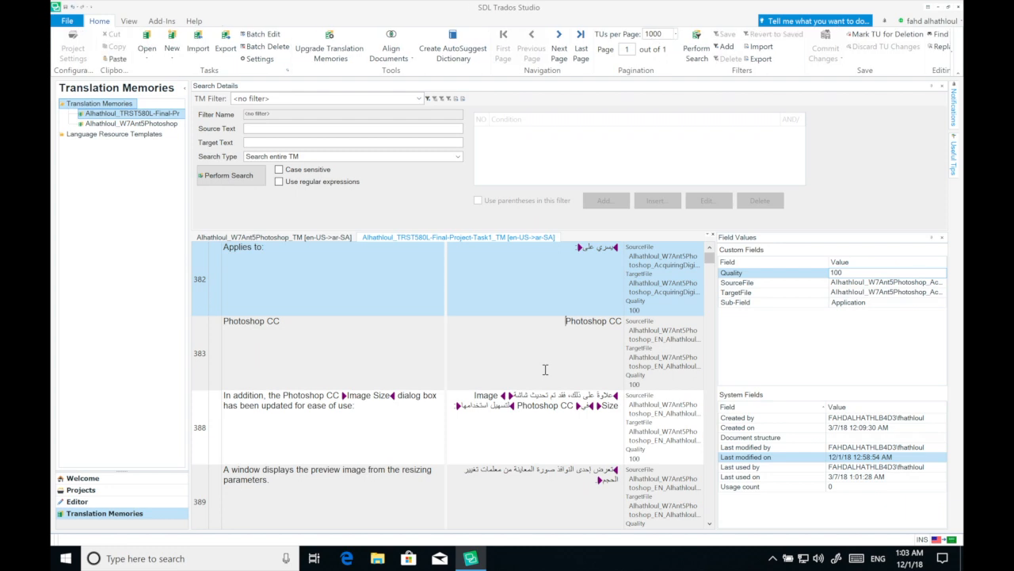
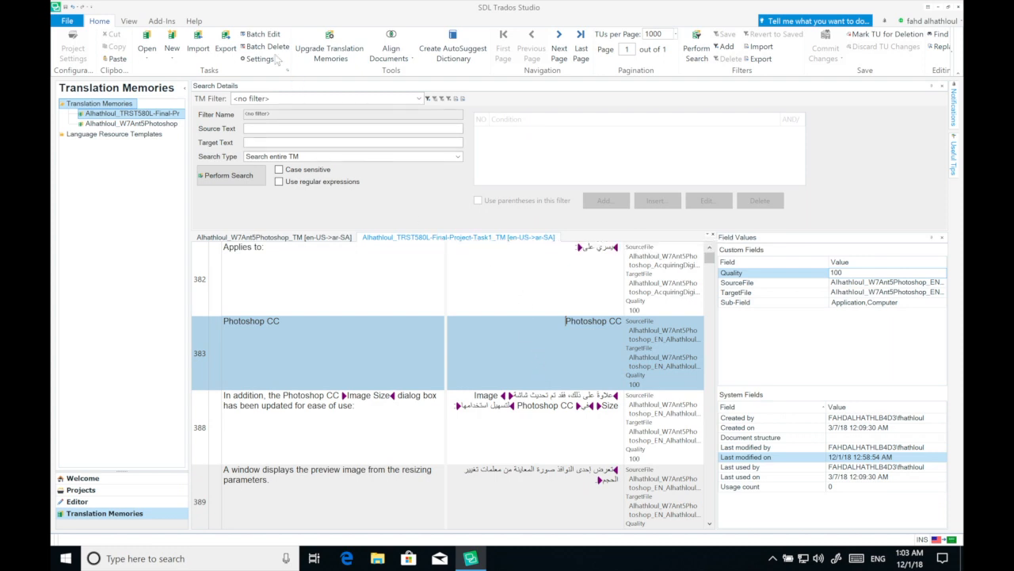
Add a new translation memory filter named Privecy.
click(428, 99)
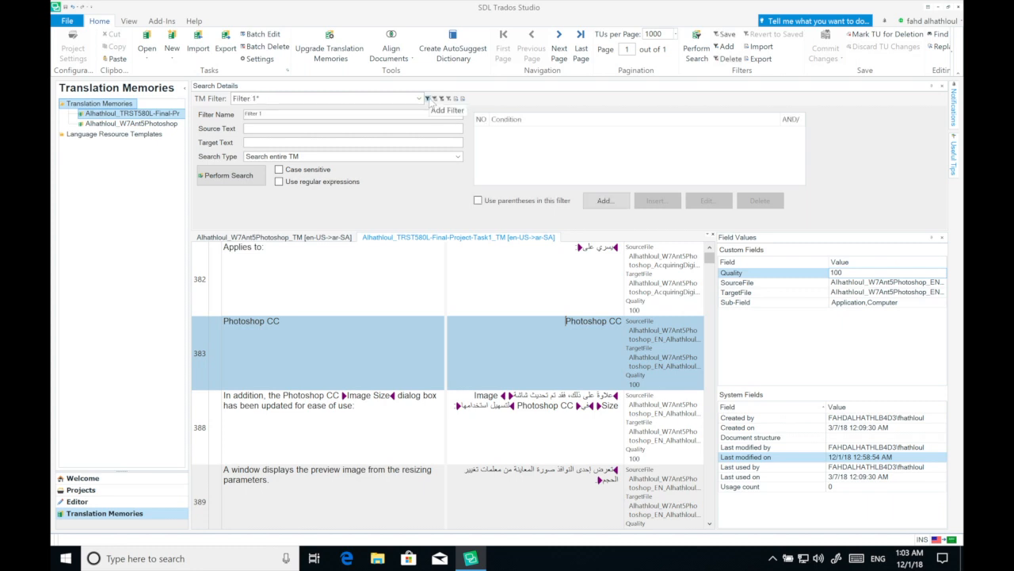
drag(379, 116, 237, 118)
text(Privecy)
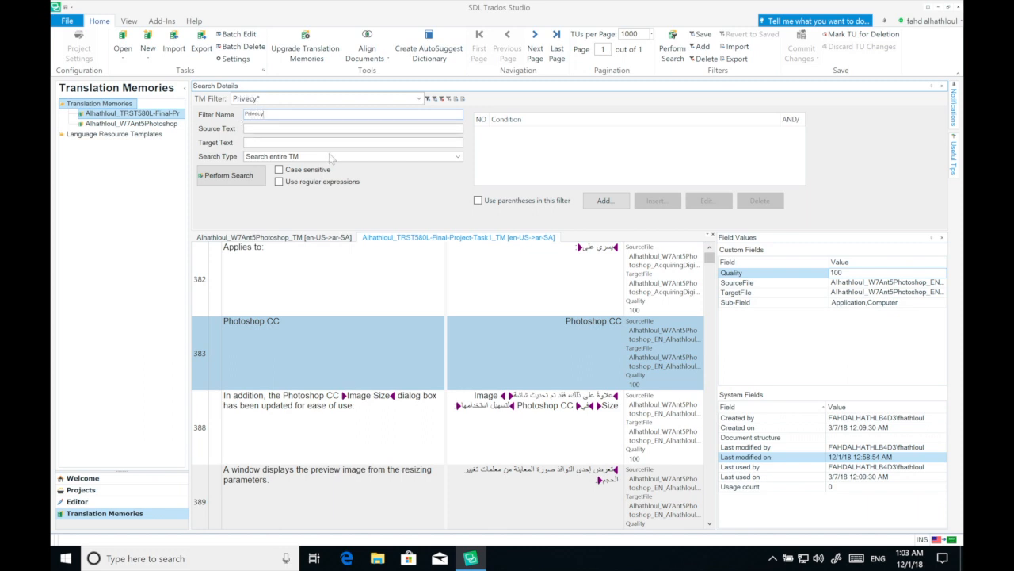
Add a condition to the Privecy filter with the field Target segment, the operator Contains and the value "@".
click(605, 203)
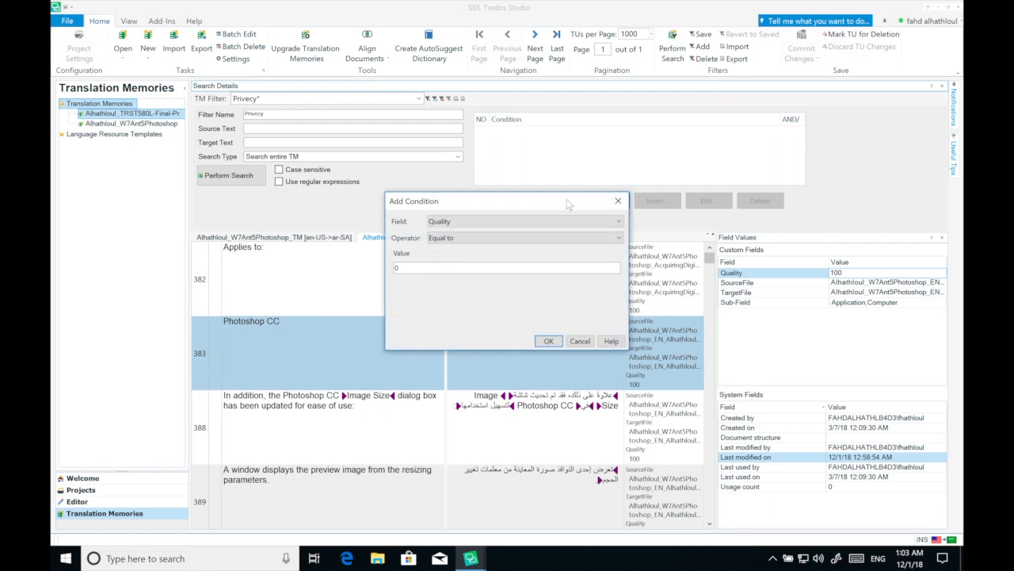
click(527, 222)
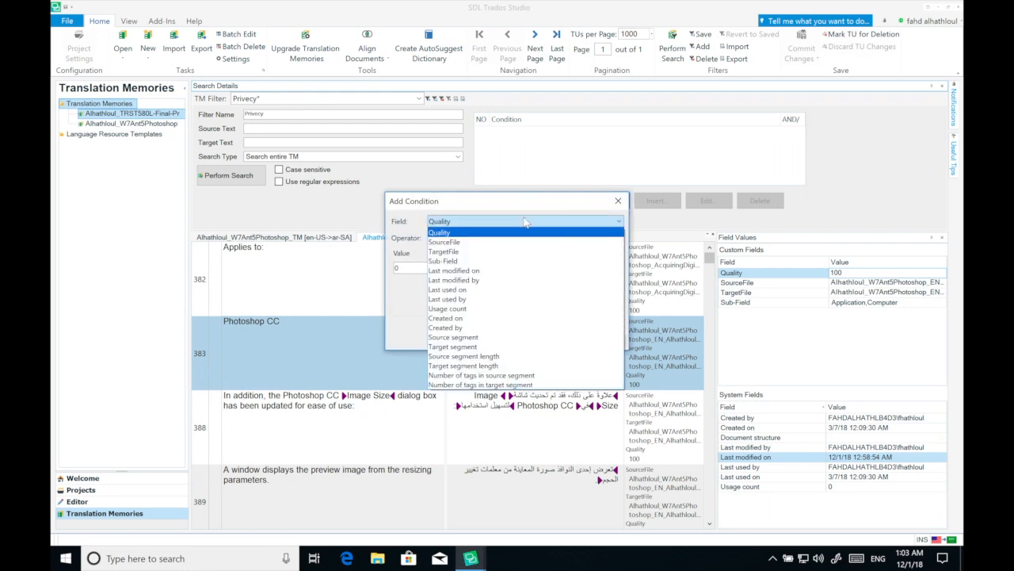
click(468, 243)
click(467, 222)
click(451, 347)
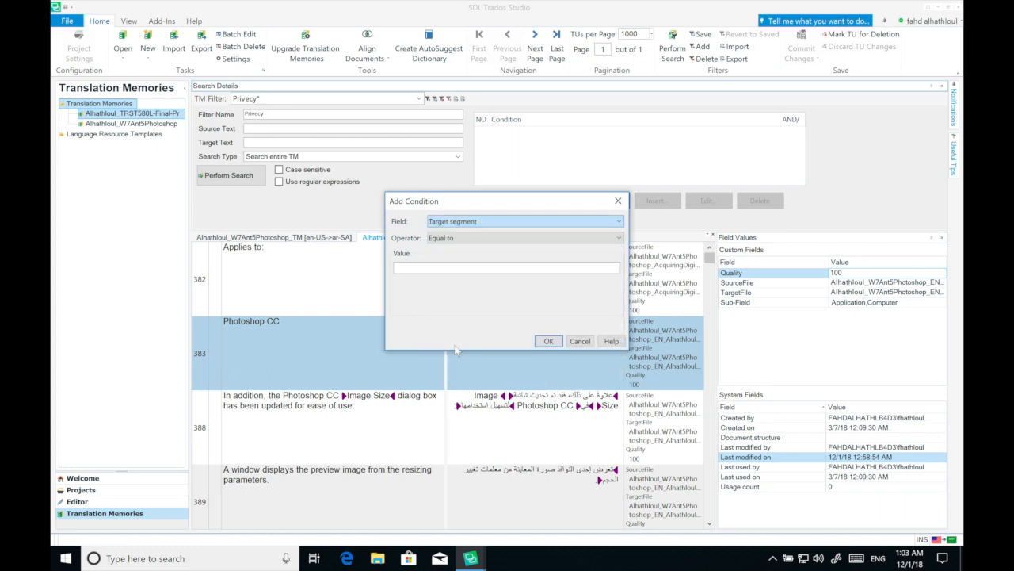
click(471, 239)
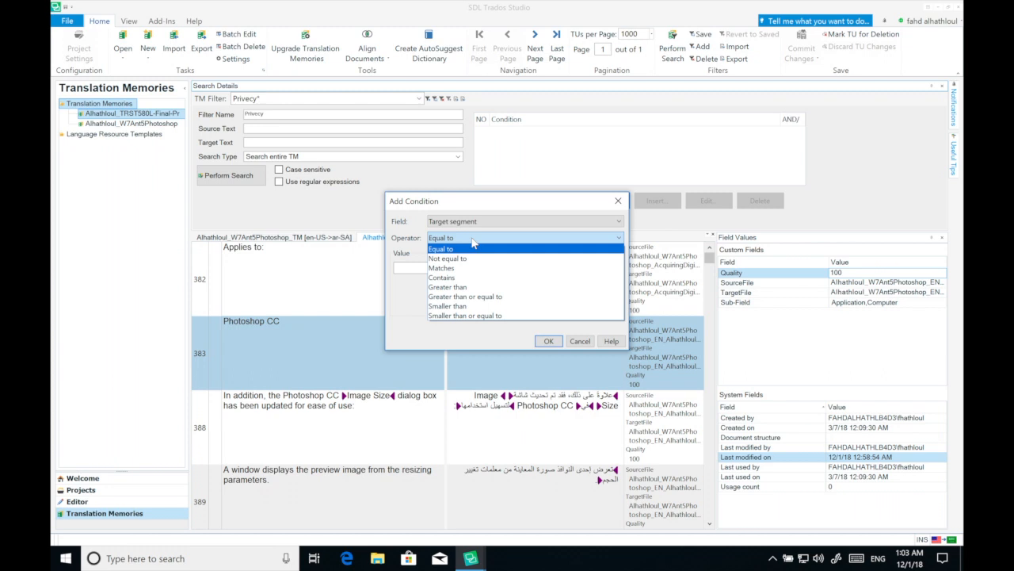
click(459, 278)
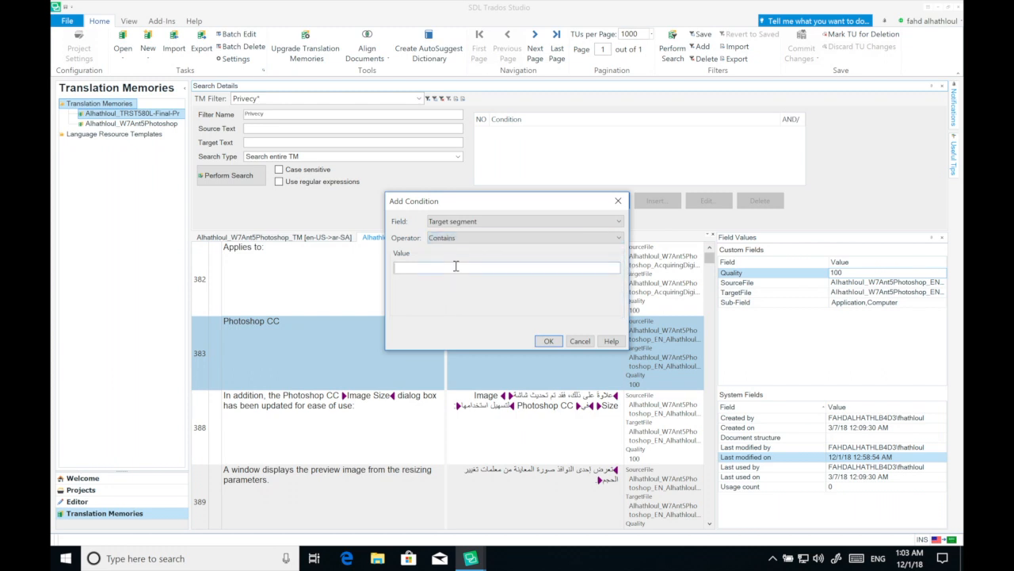
click(456, 266)
text(*@)
key(BackSpace)
key(Home)
key(Delete)
click(550, 340)
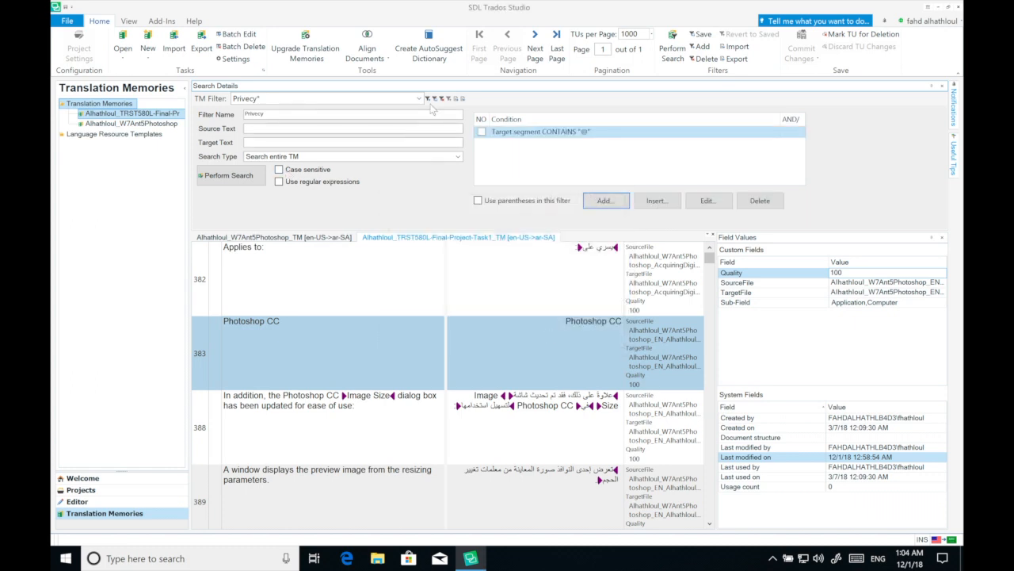
Save the Privecy filter with its "@" condition and search the translation memory with it.
key(ctrl+s)
click(226, 180)
click(226, 180)
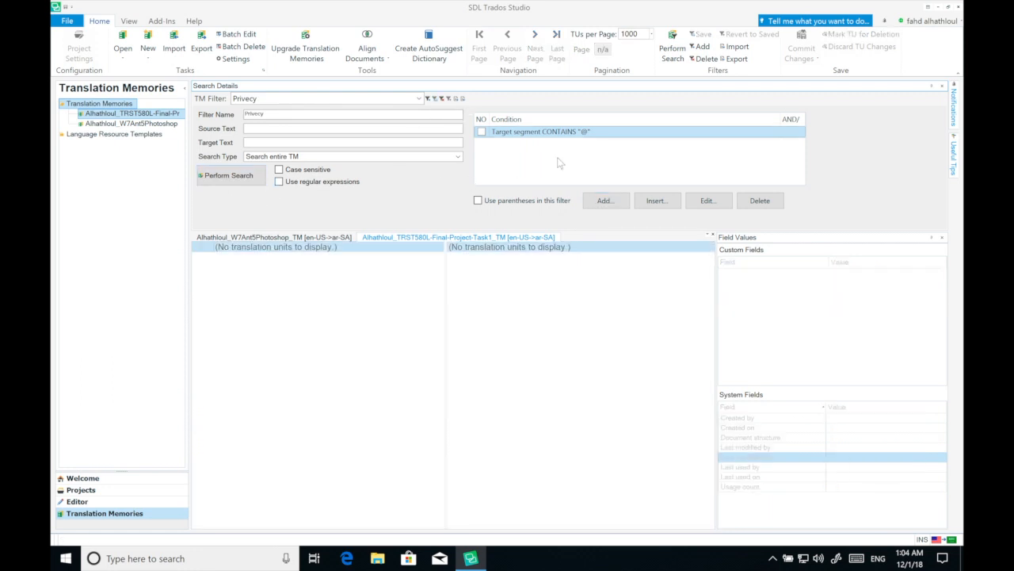
Add the condition Source segment Contains "http" to the Privecy filter and join the two conditions with OR.
click(603, 200)
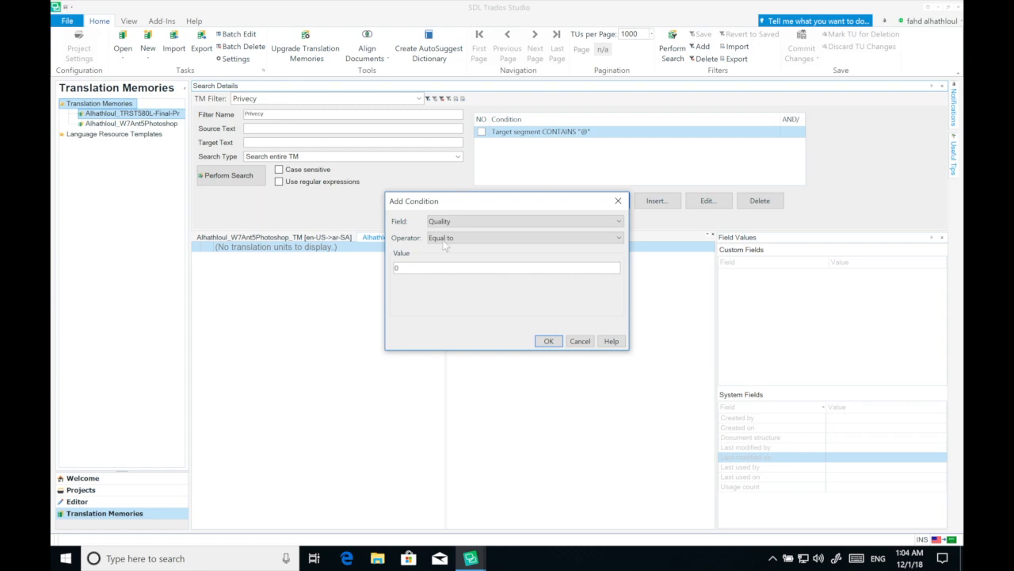
click(530, 221)
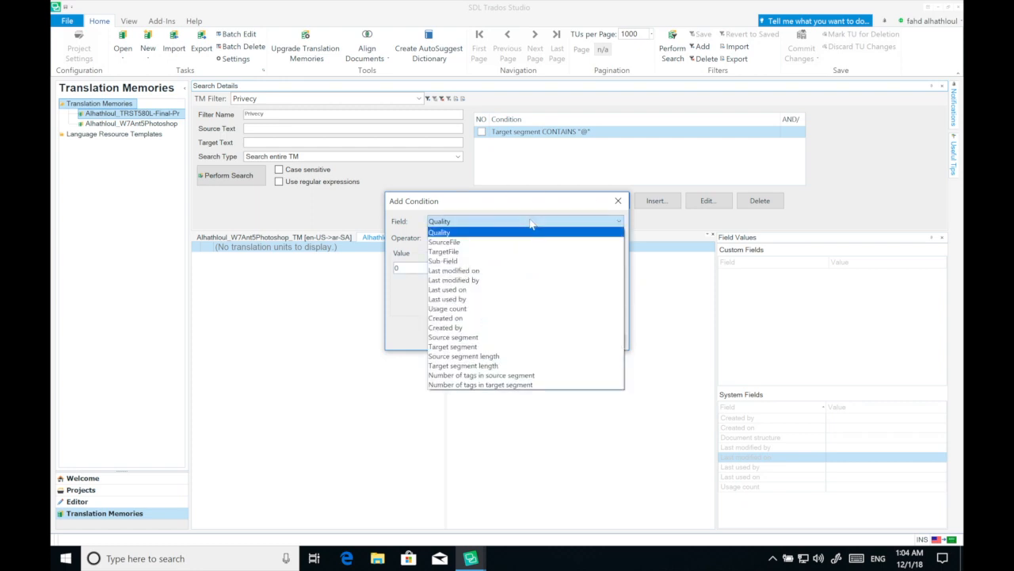
click(489, 340)
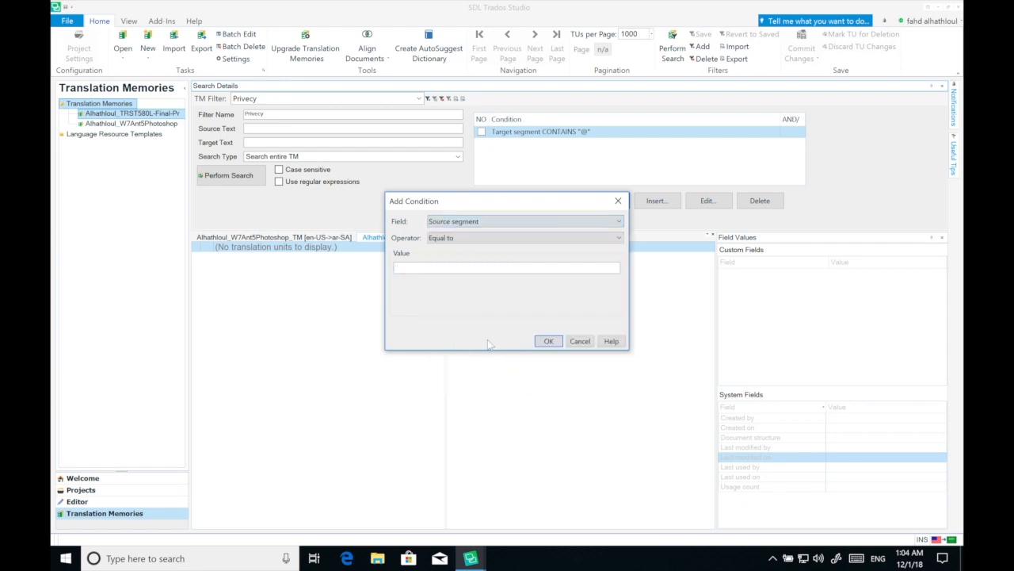
click(481, 237)
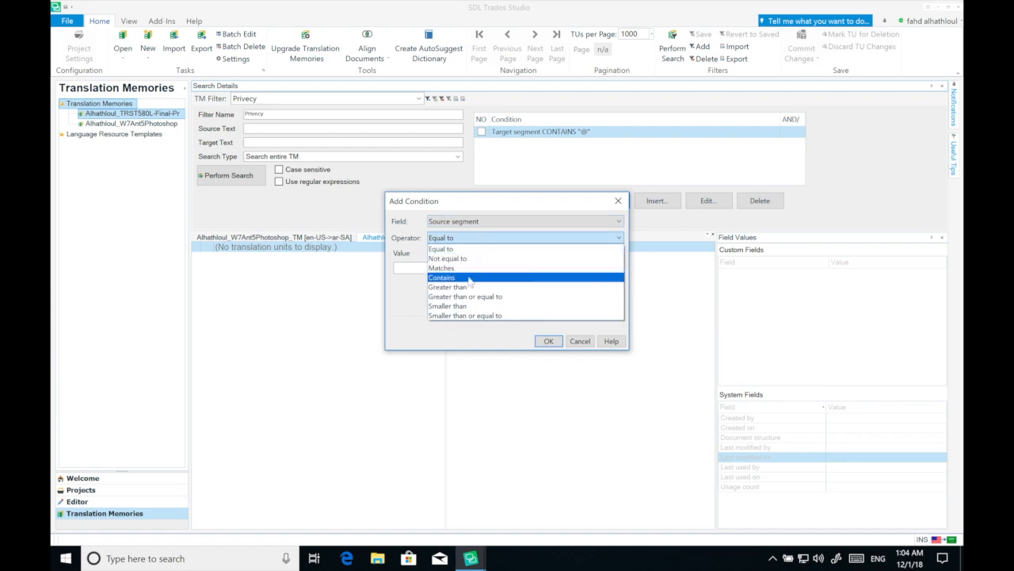
click(469, 279)
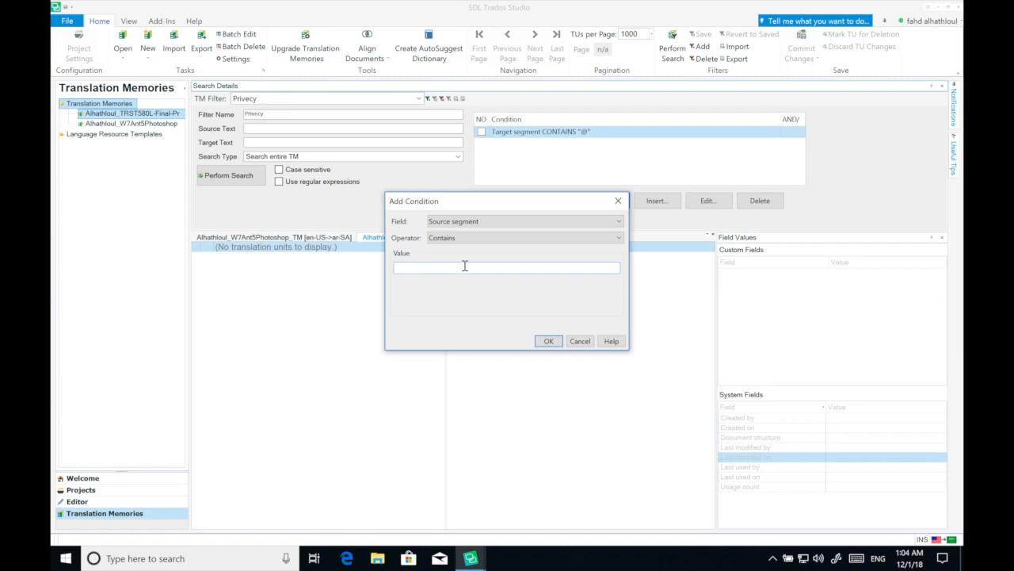
click(464, 265)
text(http)
click(548, 341)
click(793, 131)
click(789, 156)
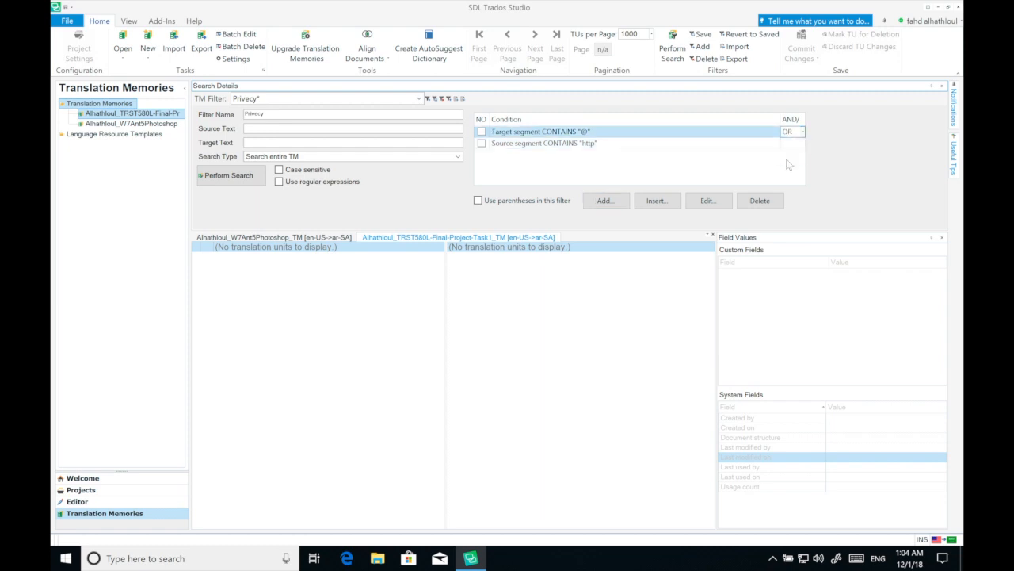
Save the extended Privecy filter, search the translation memory with it and look through the matching units.
click(456, 99)
click(235, 178)
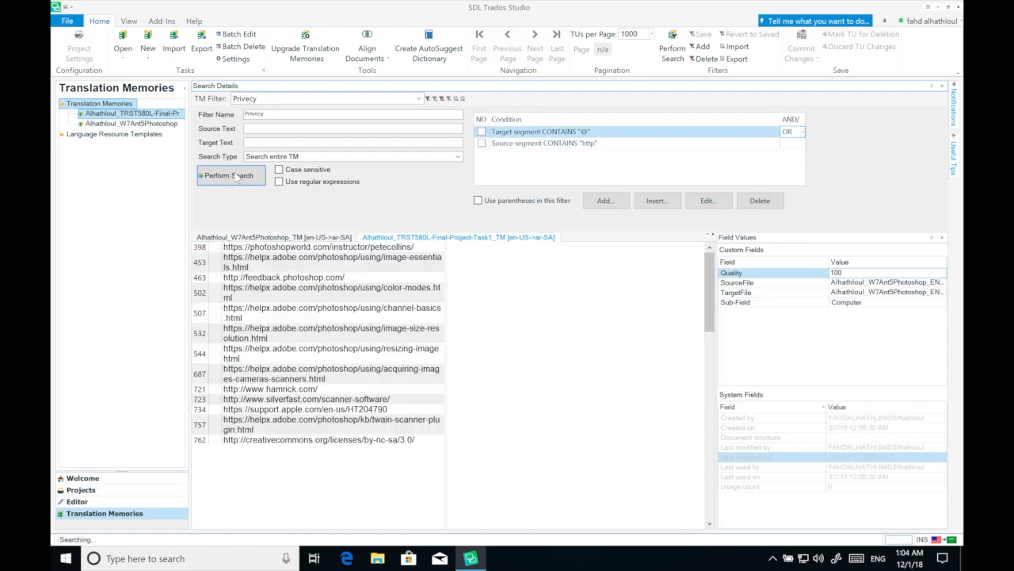
scroll(368, 351, down, 5)
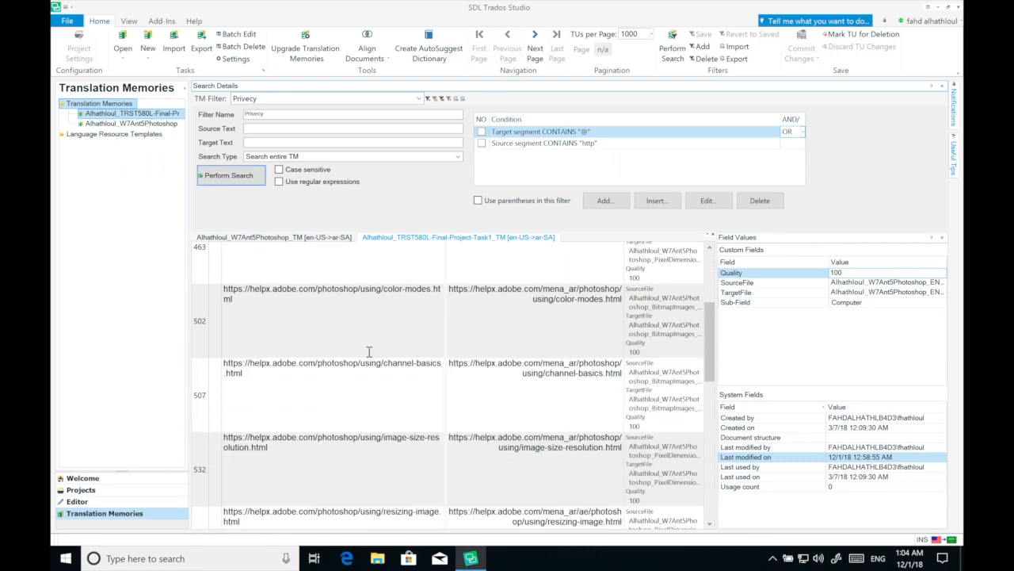
scroll(369, 351, down, 3)
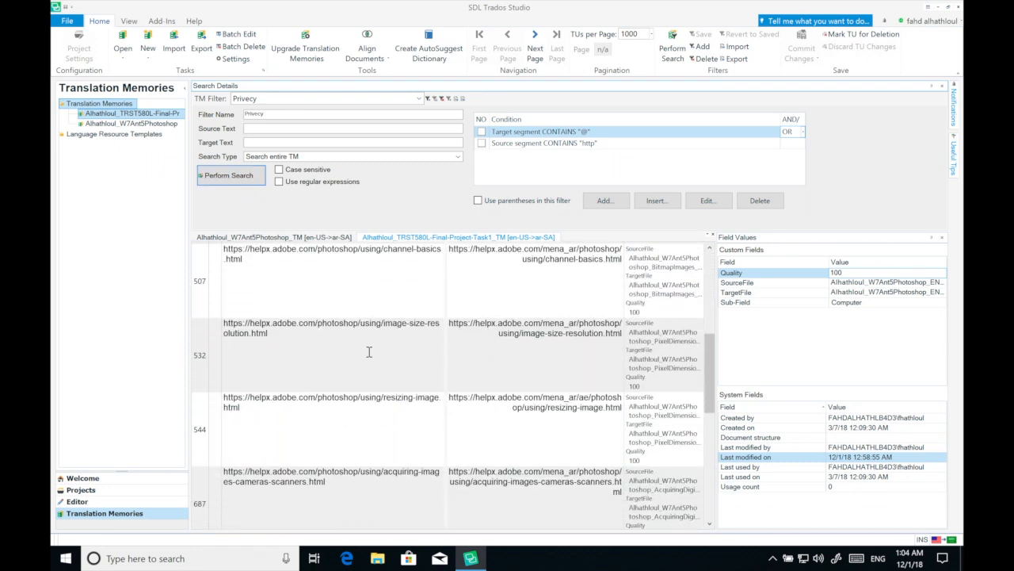
scroll(369, 351, down, 10)
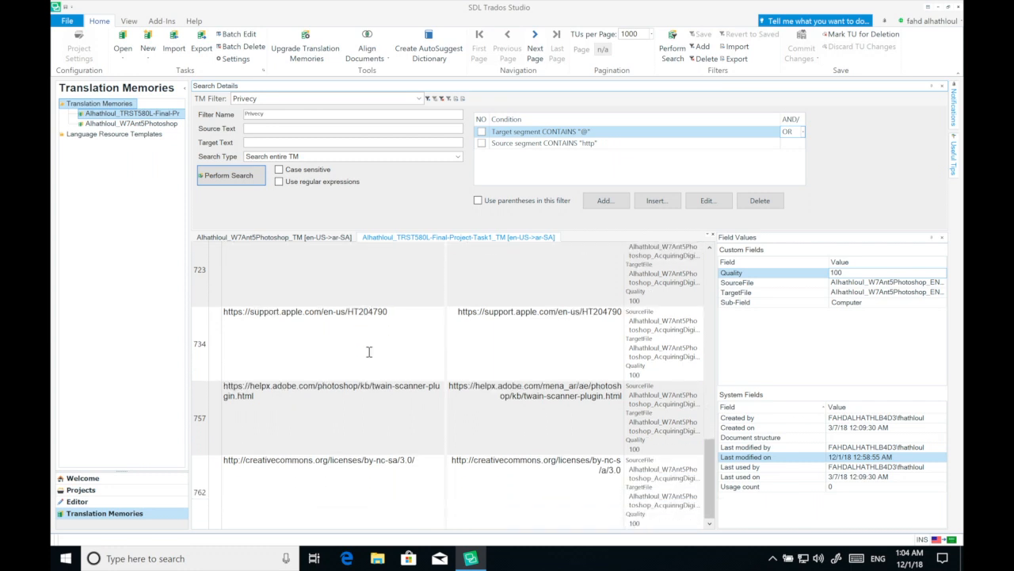
click(368, 352)
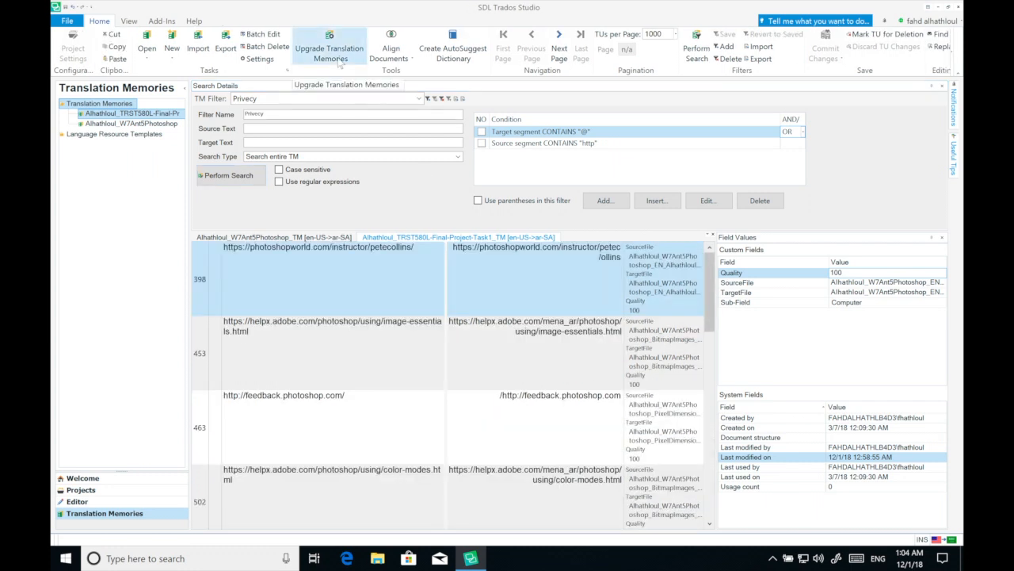
Batch delete all translation units matching the Privecy filter.
click(265, 47)
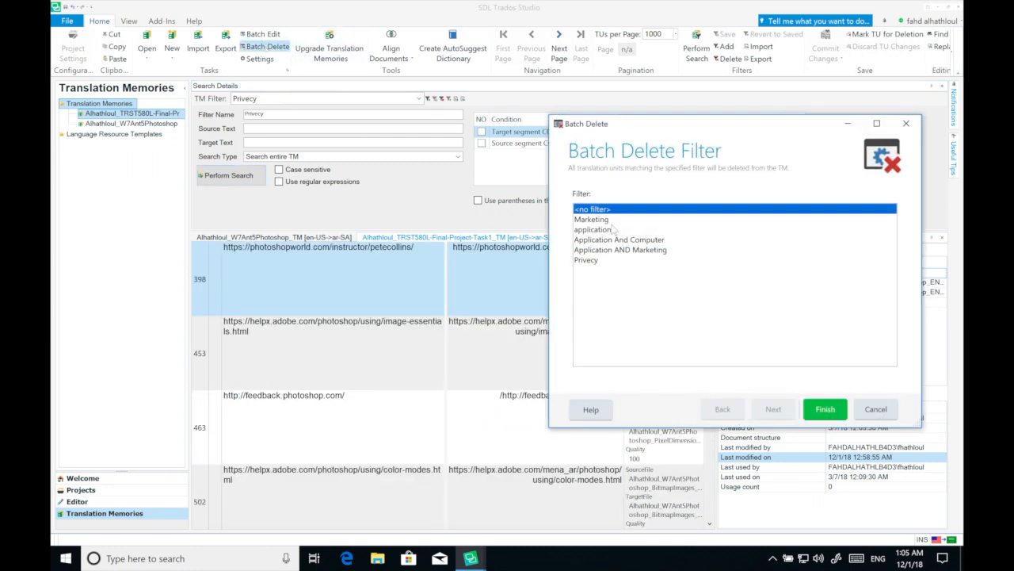
click(600, 261)
click(837, 414)
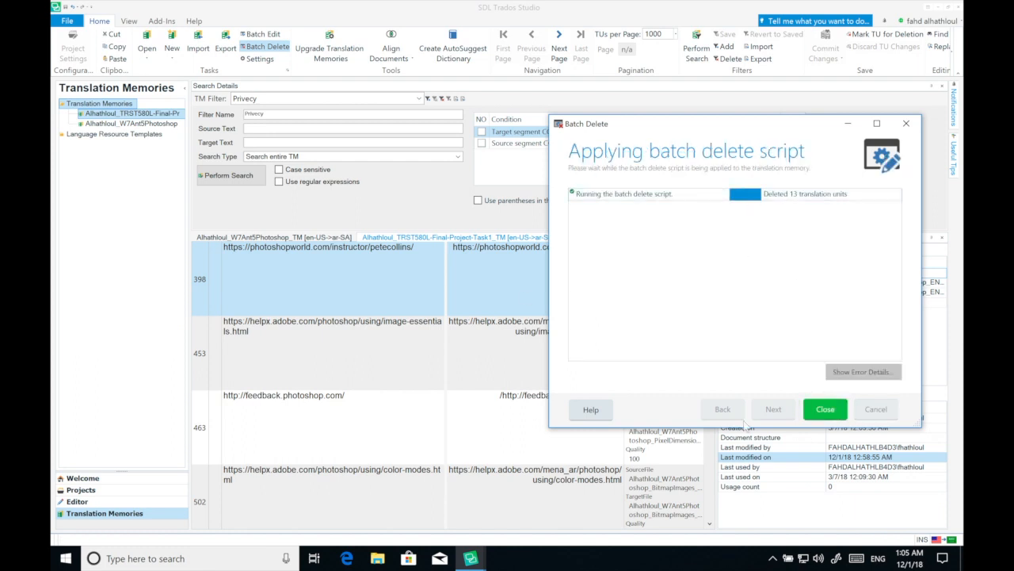
click(825, 409)
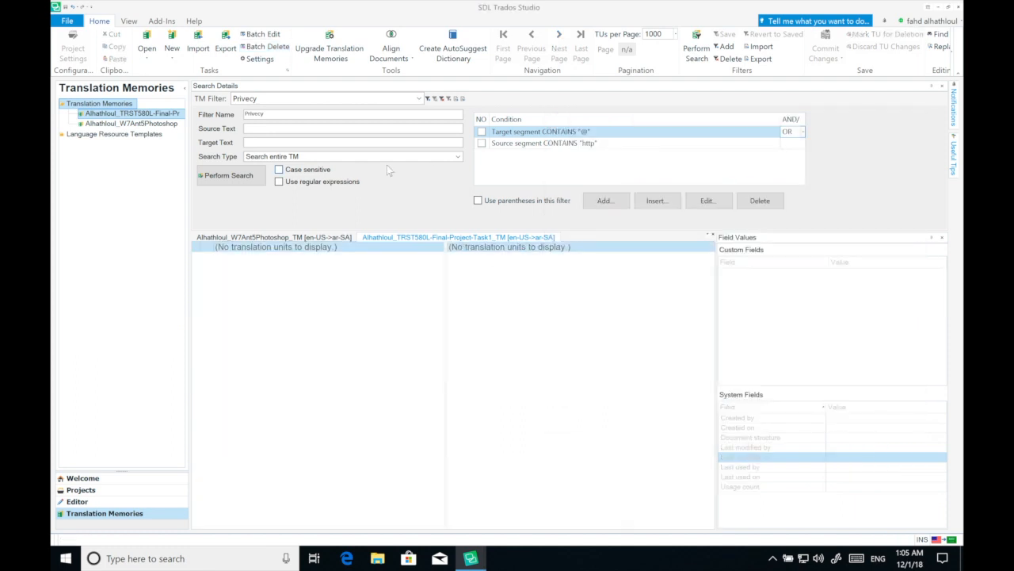
Check the deletion by searching with the Privecy filter, and search the translation memory again without a filter.
click(230, 175)
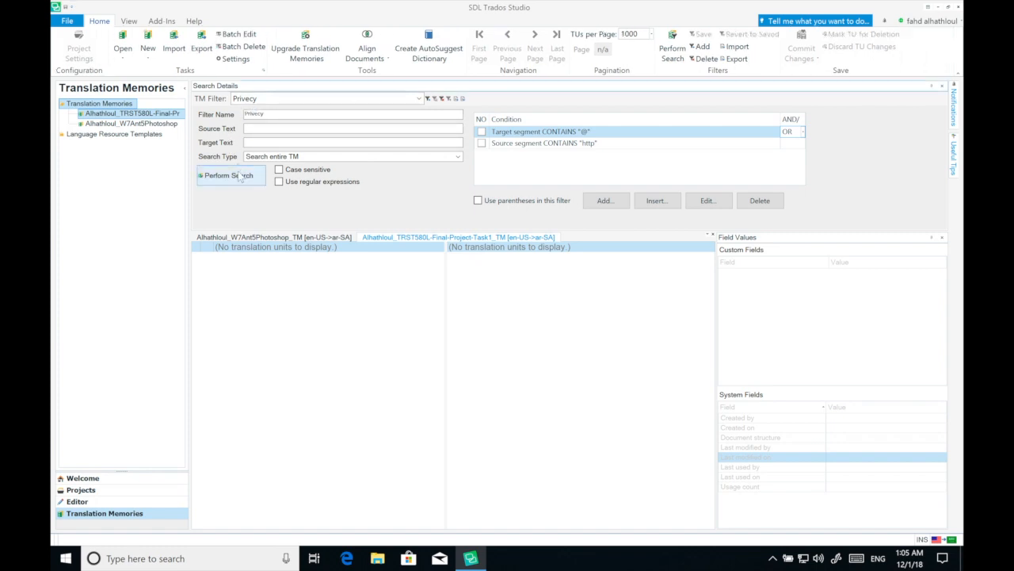
click(419, 99)
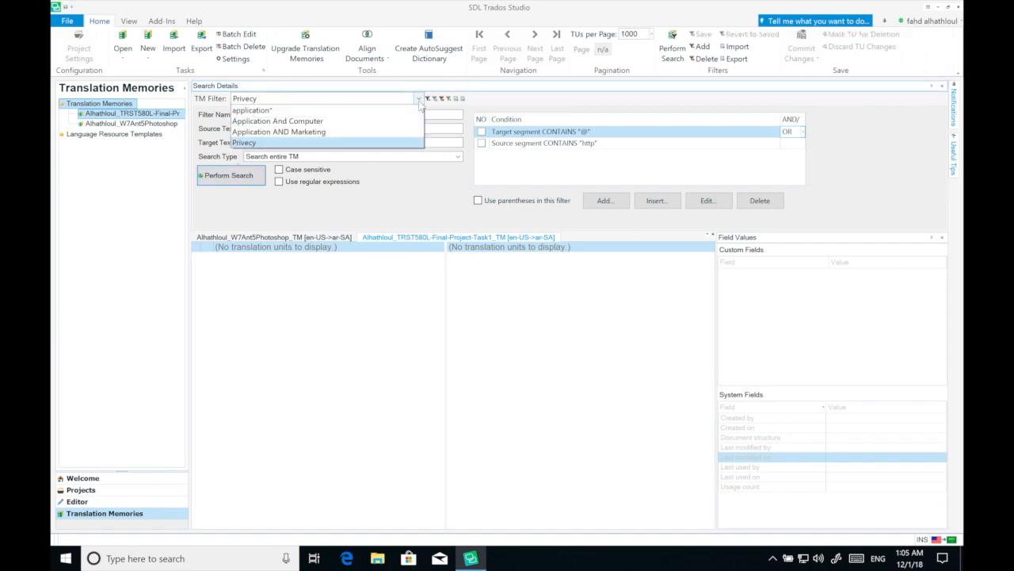
click(410, 109)
click(236, 176)
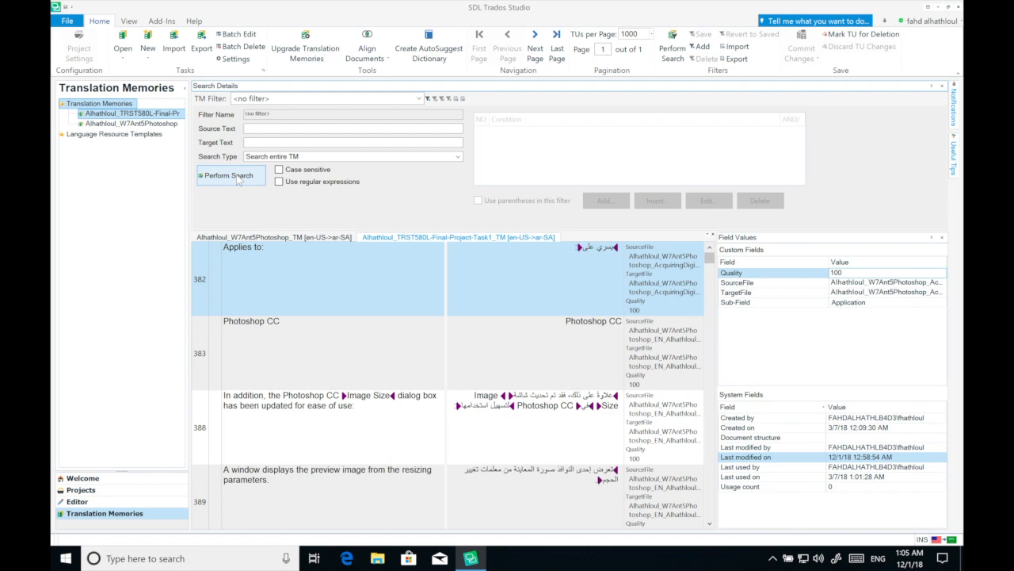
Run the search of the entire translation memory again without a filter and select the first unit's target segment.
click(236, 176)
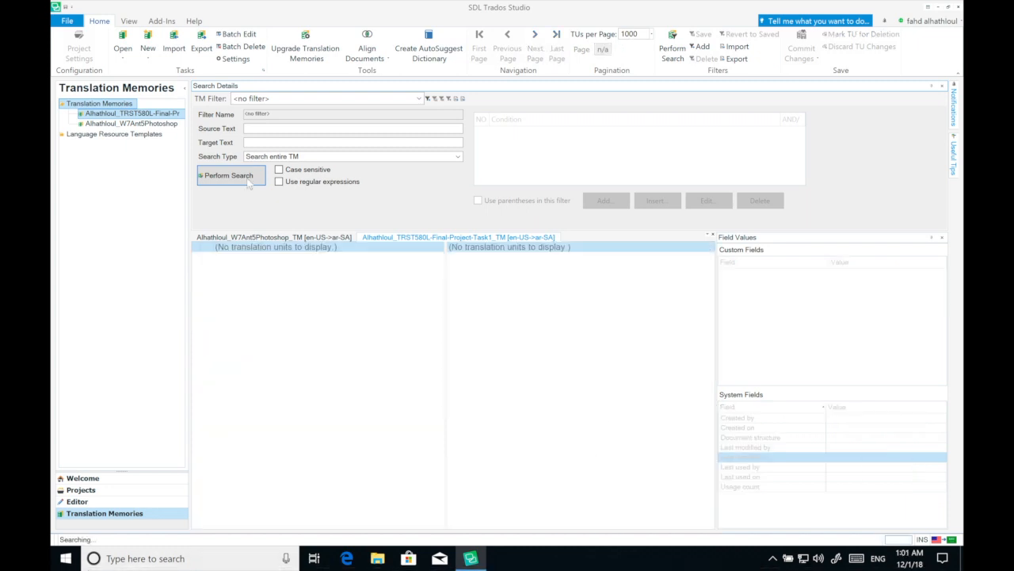
click(246, 176)
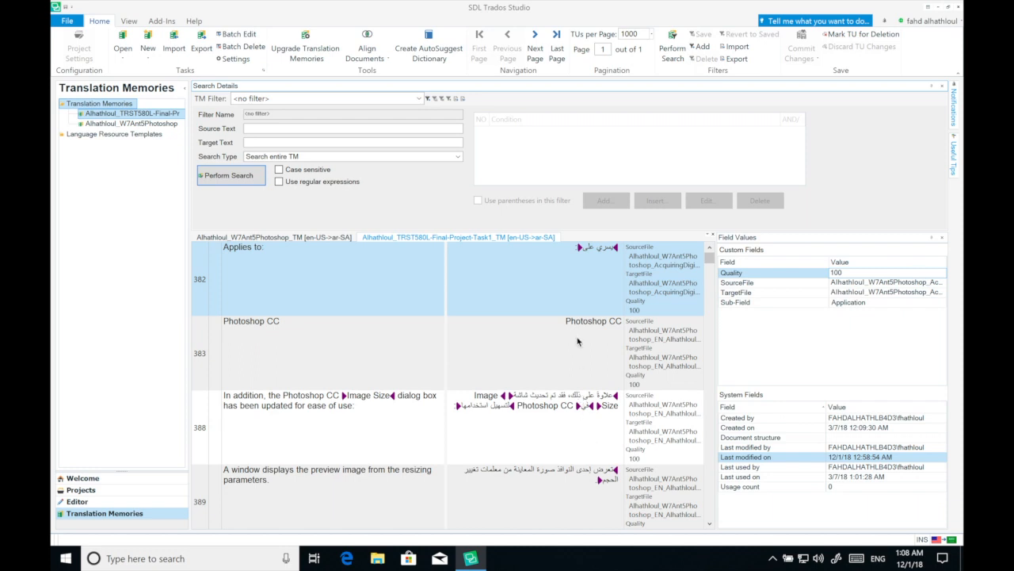
click(562, 307)
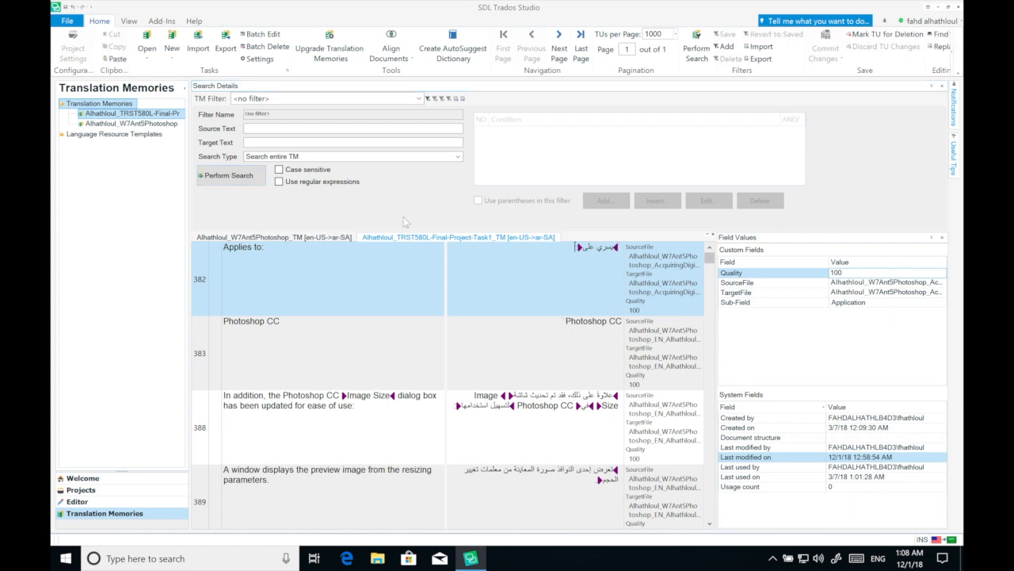
Search the translation memory in potential duplicates only.
click(458, 157)
click(332, 209)
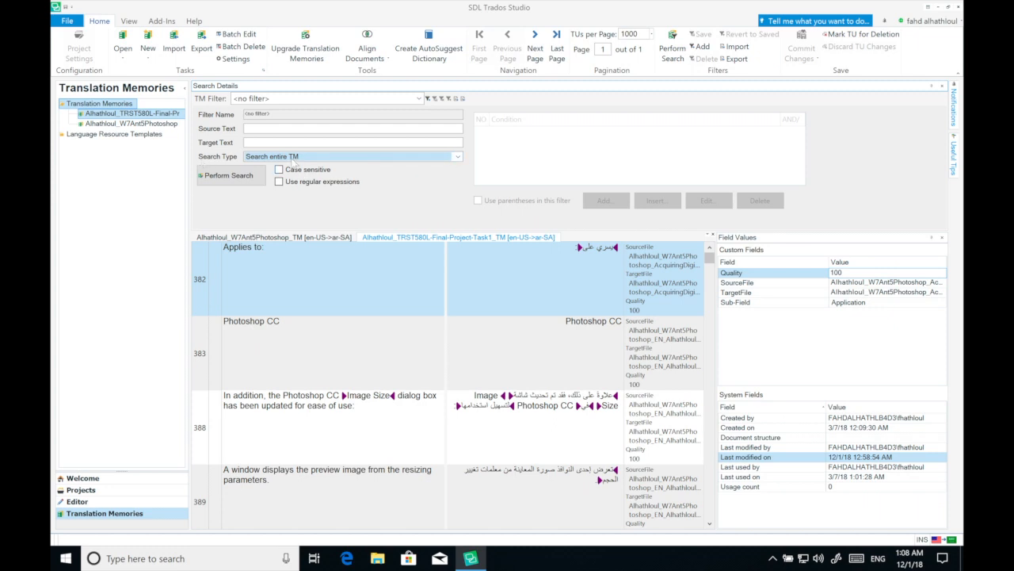
click(293, 158)
click(295, 175)
click(225, 178)
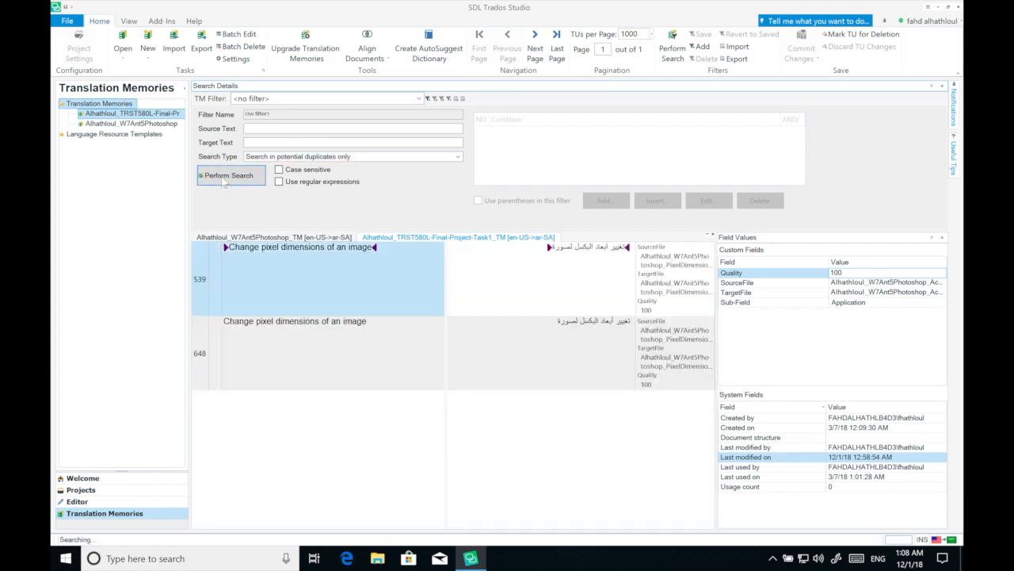
Mark the duplicate unit with the tagged source segment "Change pixel dimensions of an image" for deletion and commit the change.
click(901, 35)
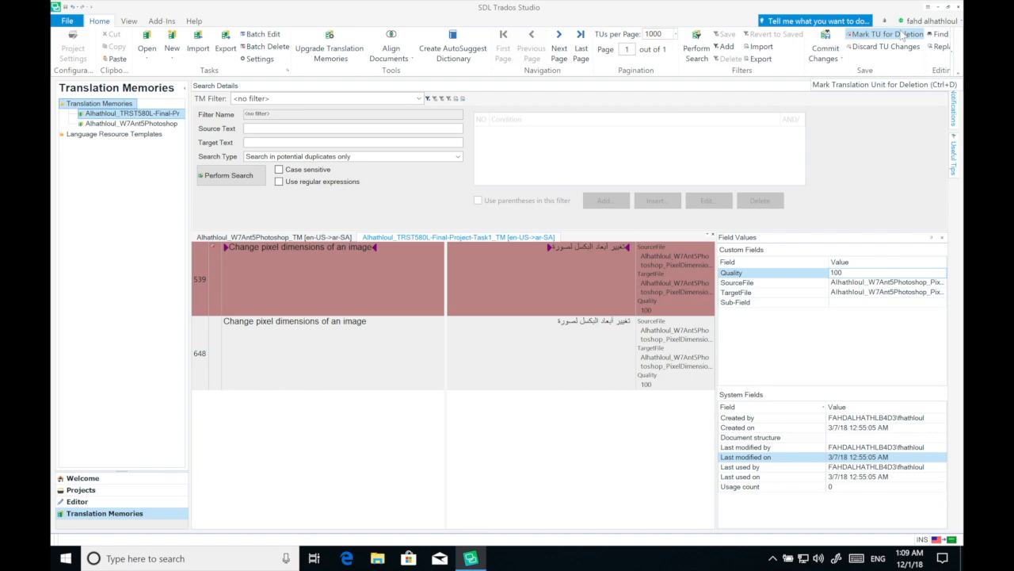
click(825, 42)
click(546, 325)
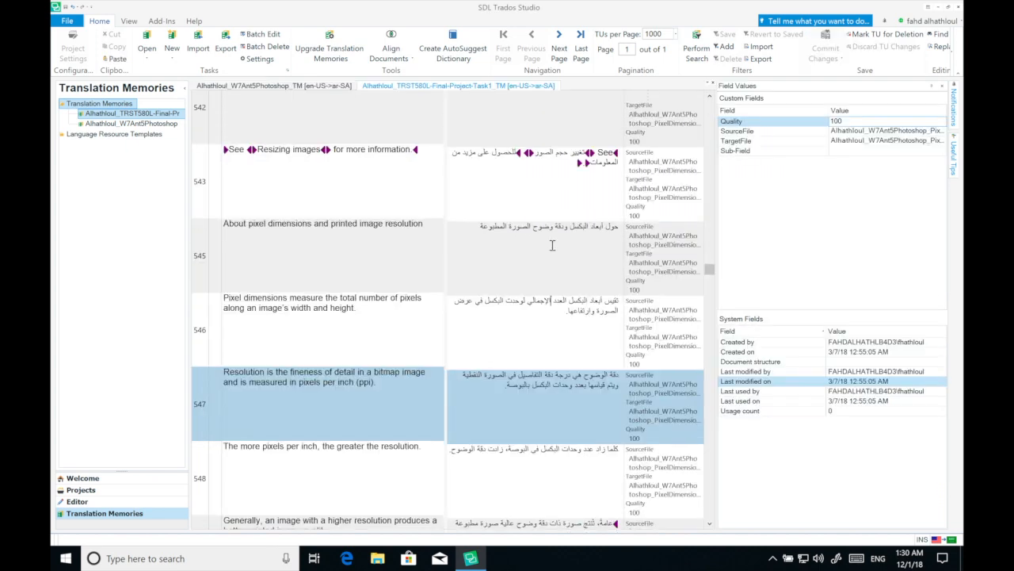
Look through the remaining translation units back up to the first one.
scroll(550, 240, up, 10)
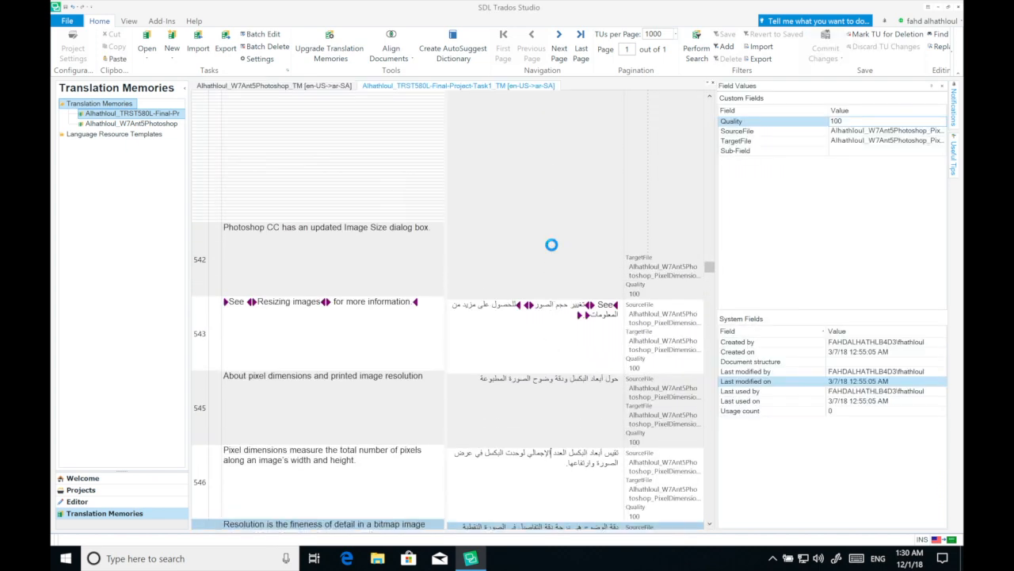
scroll(552, 245, up, 1)
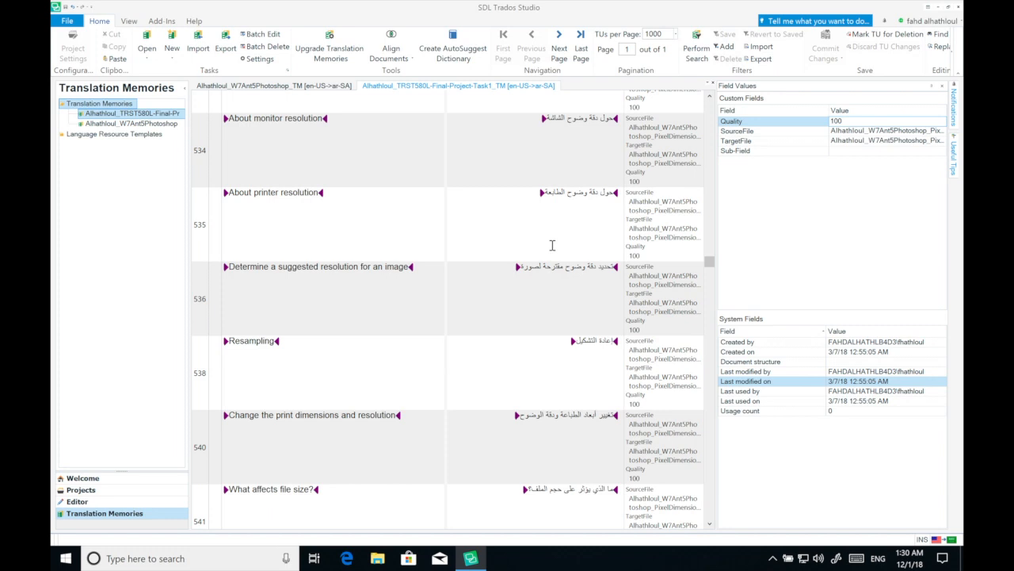
scroll(552, 245, up, 8)
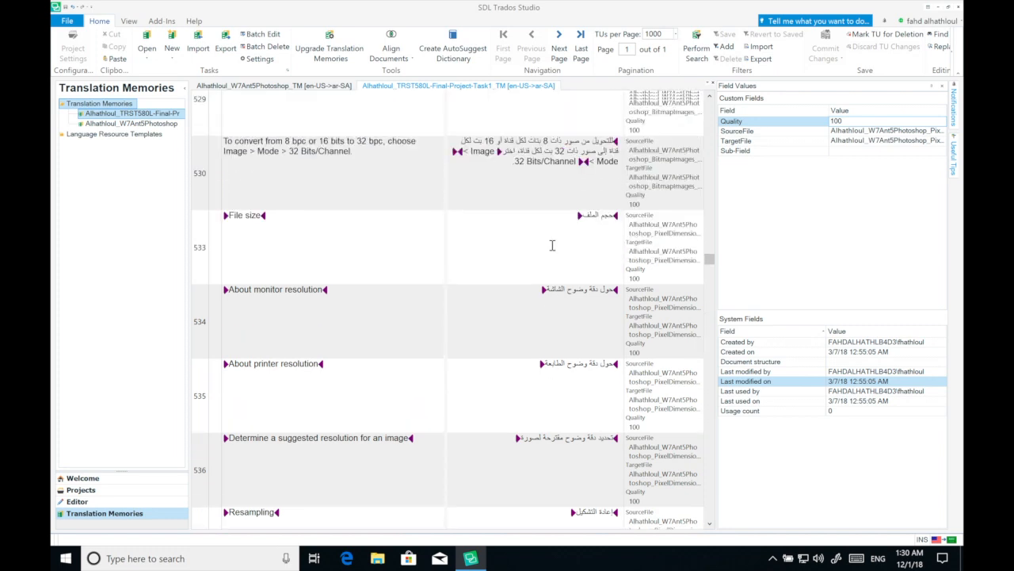
scroll(552, 244, up, 8)
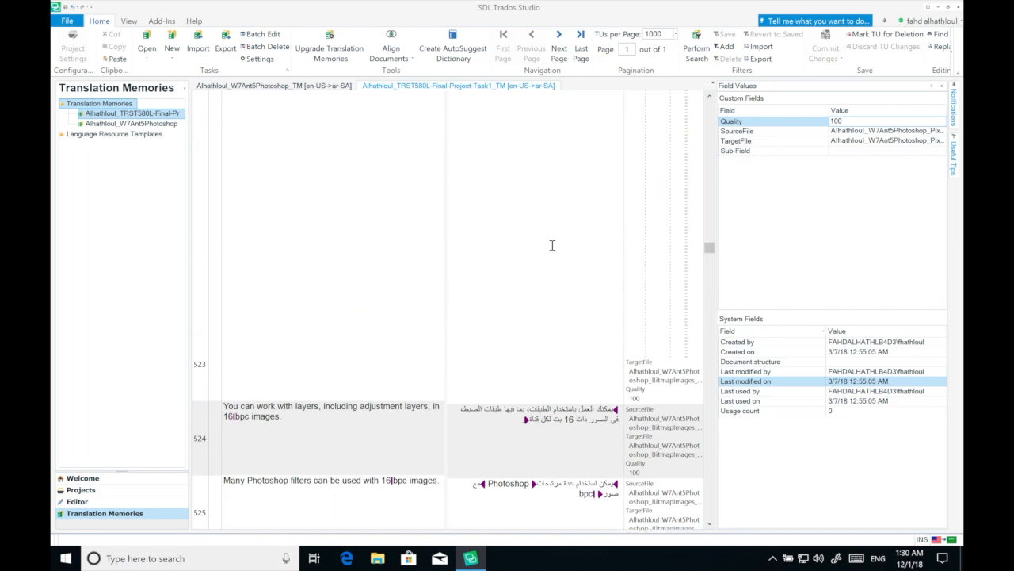
drag(710, 248, 710, 104)
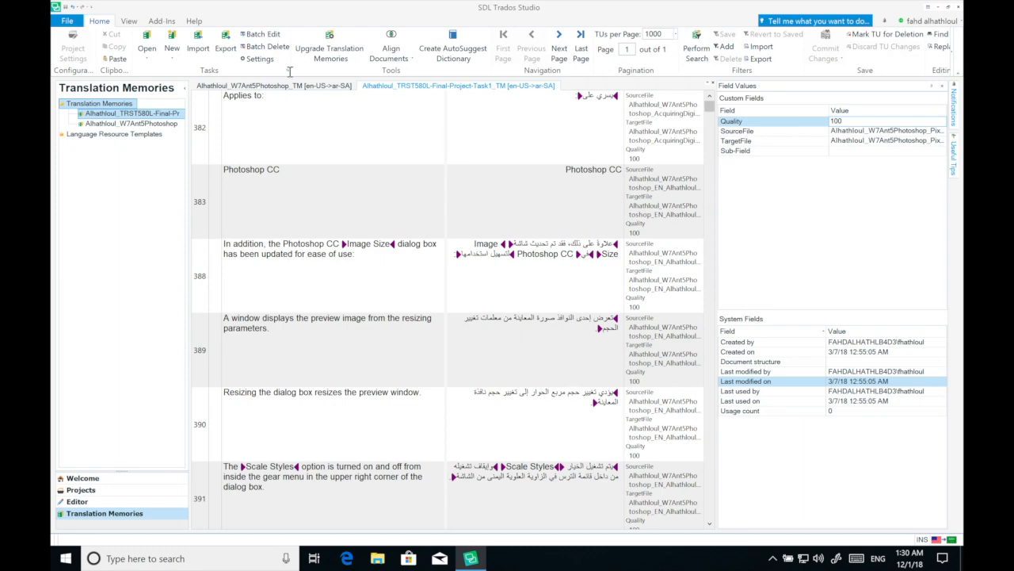
Open the translation memory settings and review its fields and the English (United States) language resources.
click(259, 59)
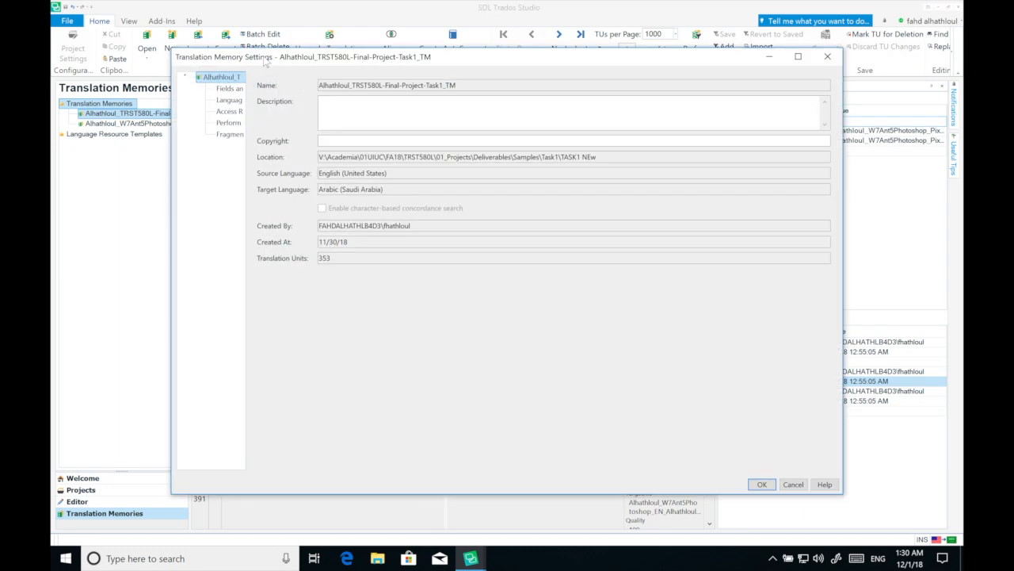
click(236, 89)
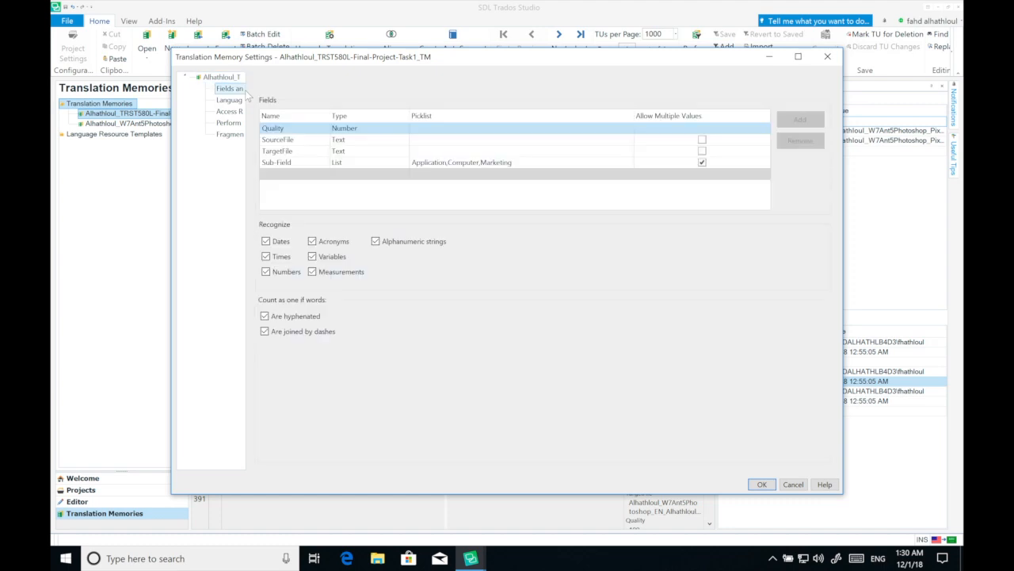
click(228, 101)
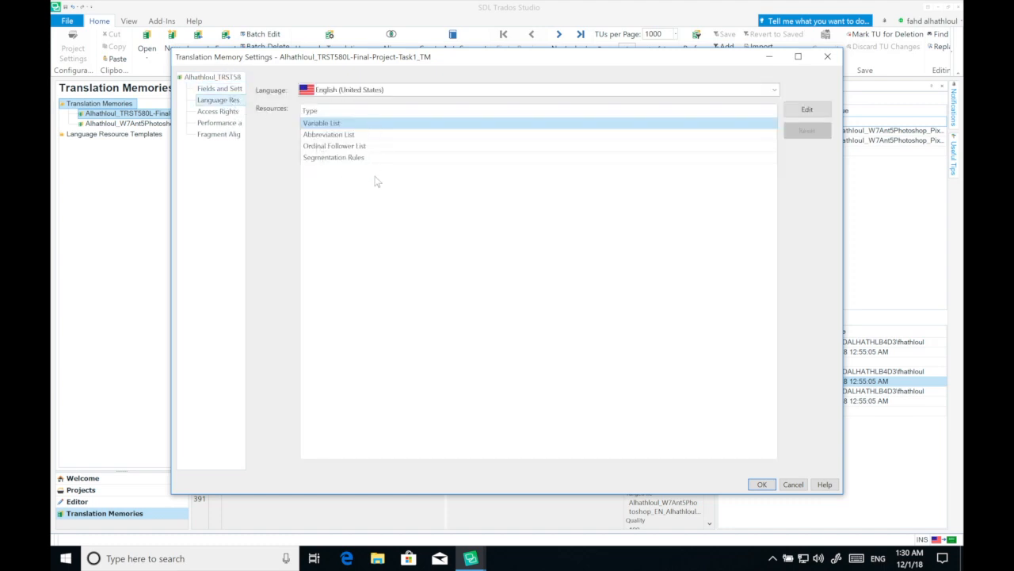
click(349, 133)
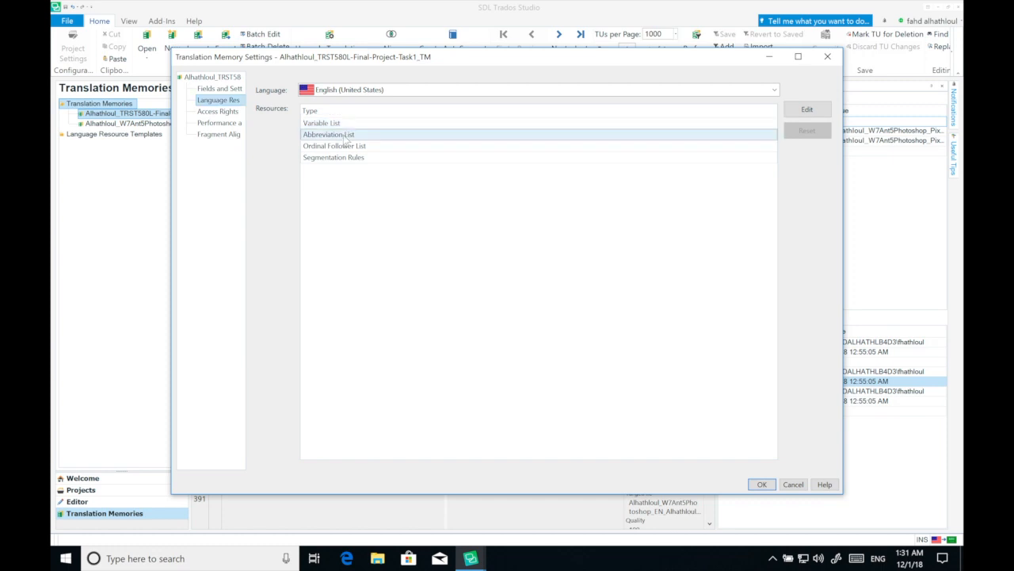
click(387, 160)
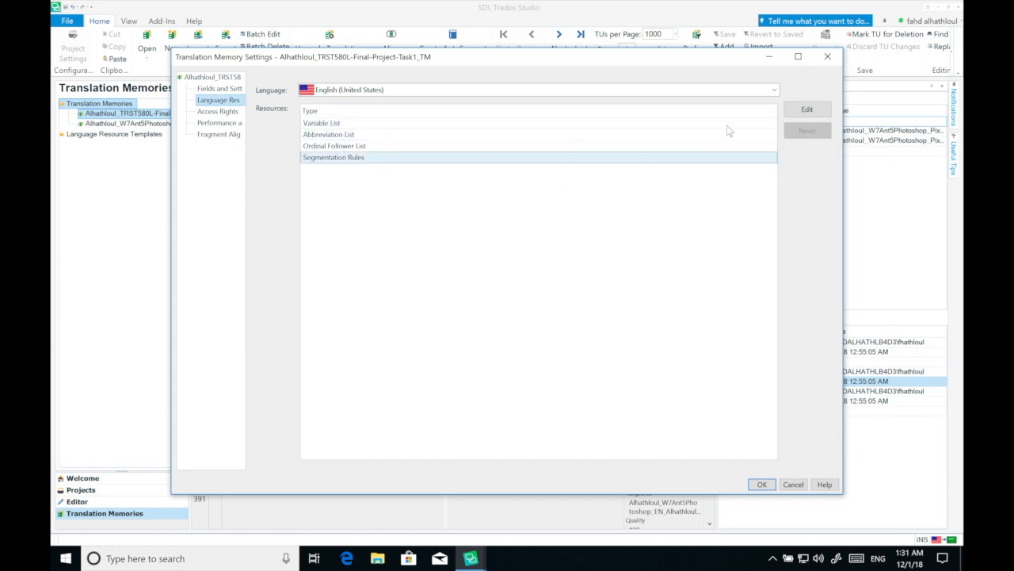
Open the English (United States) Abbreviation List for editing, look through its entries and accept the list.
click(357, 135)
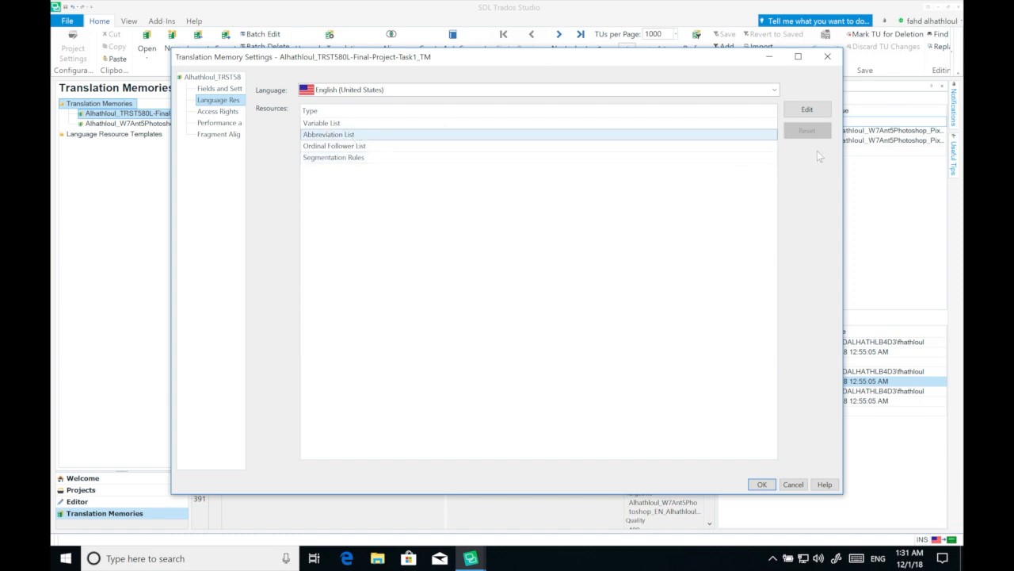
click(807, 110)
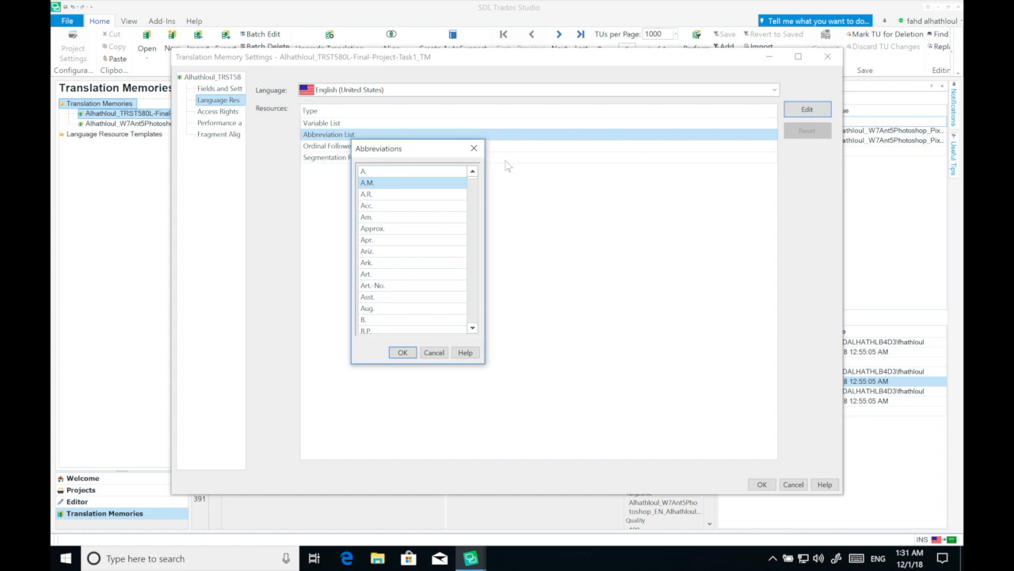
drag(473, 190, 486, 329)
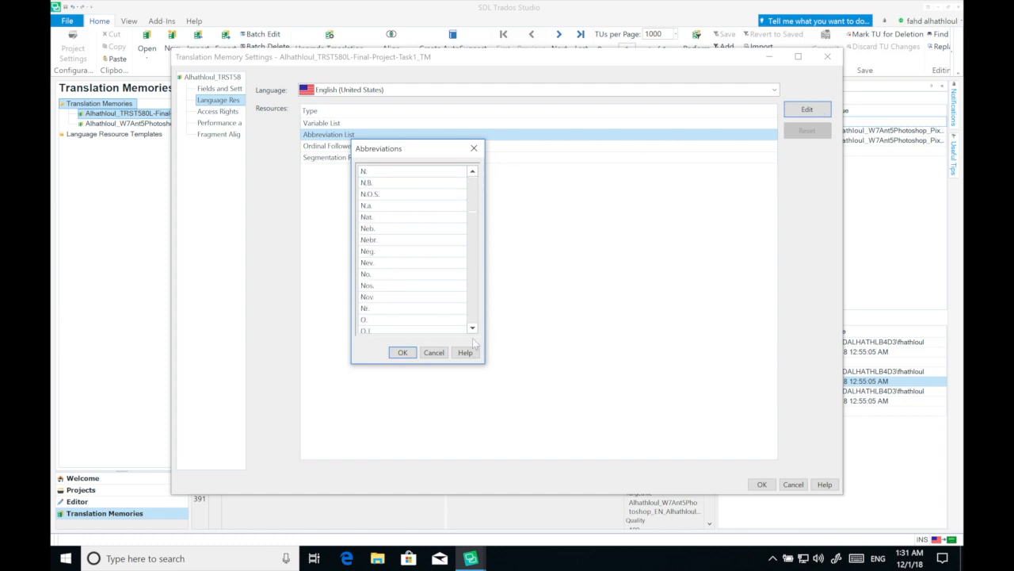
click(475, 318)
click(475, 257)
drag(474, 255, 473, 331)
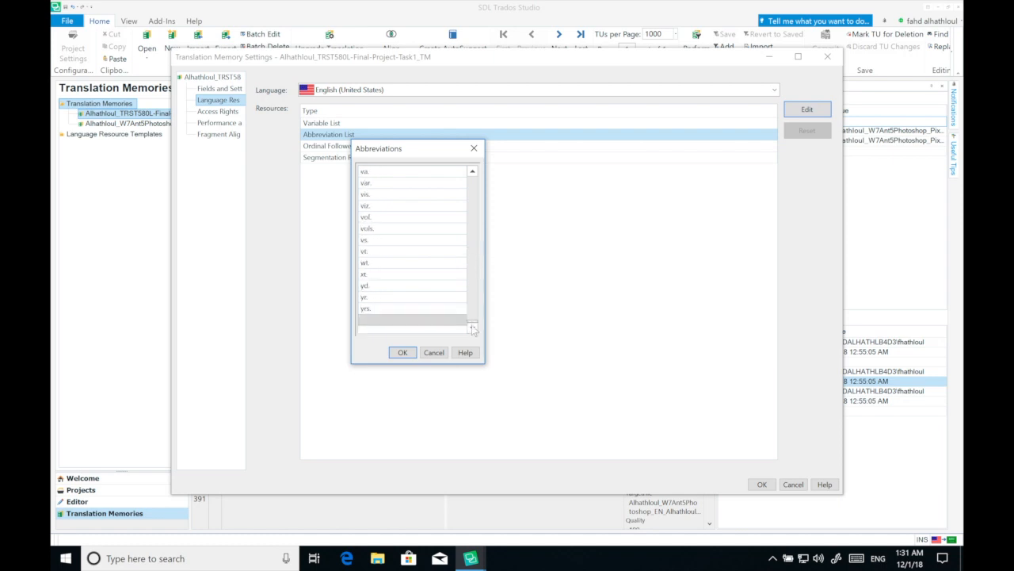
click(406, 353)
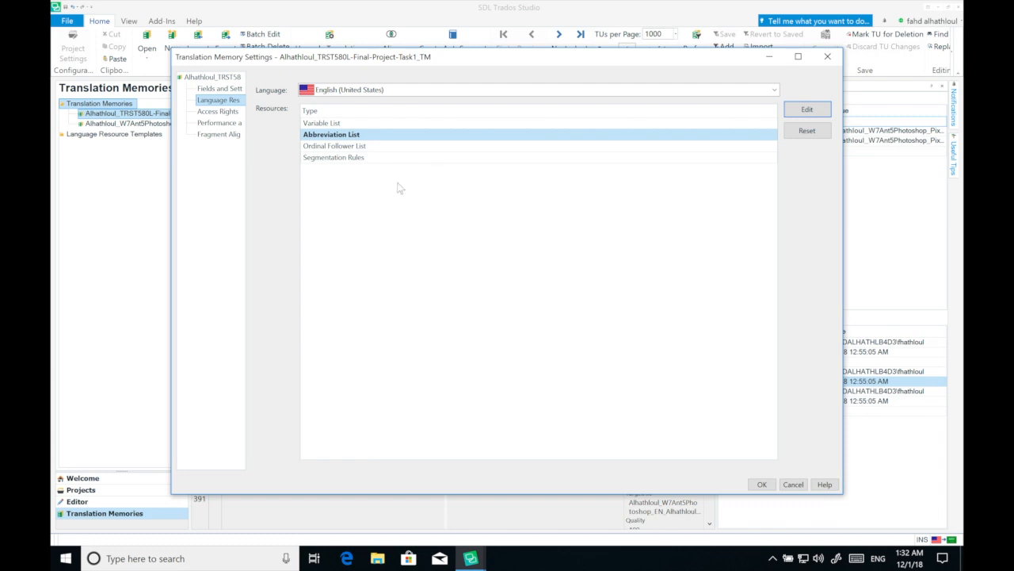
Add the variables MAC, WS and LI to the English (United States) Variable List.
click(362, 158)
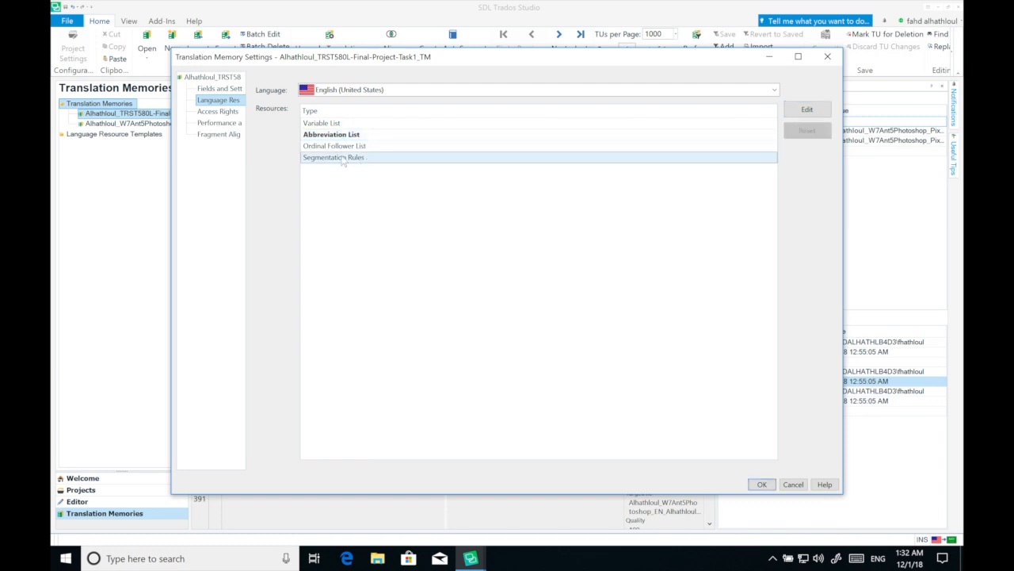
click(369, 135)
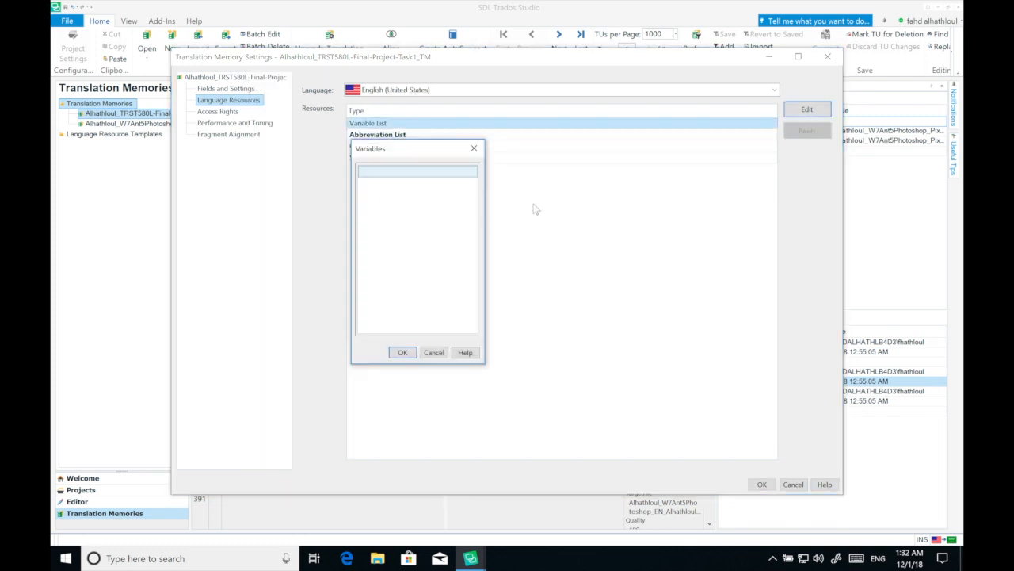
drag(401, 160, 580, 185)
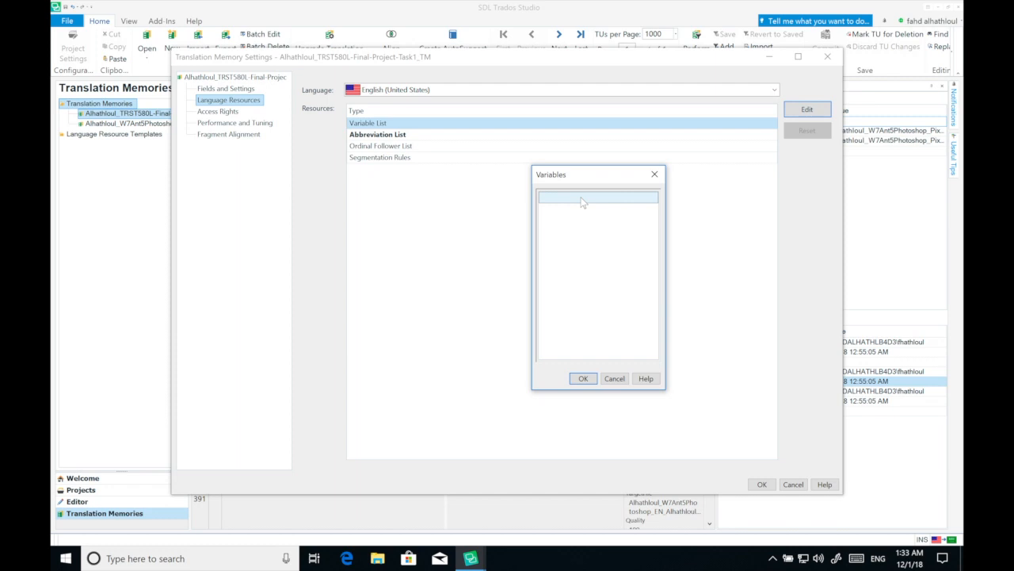
click(582, 198)
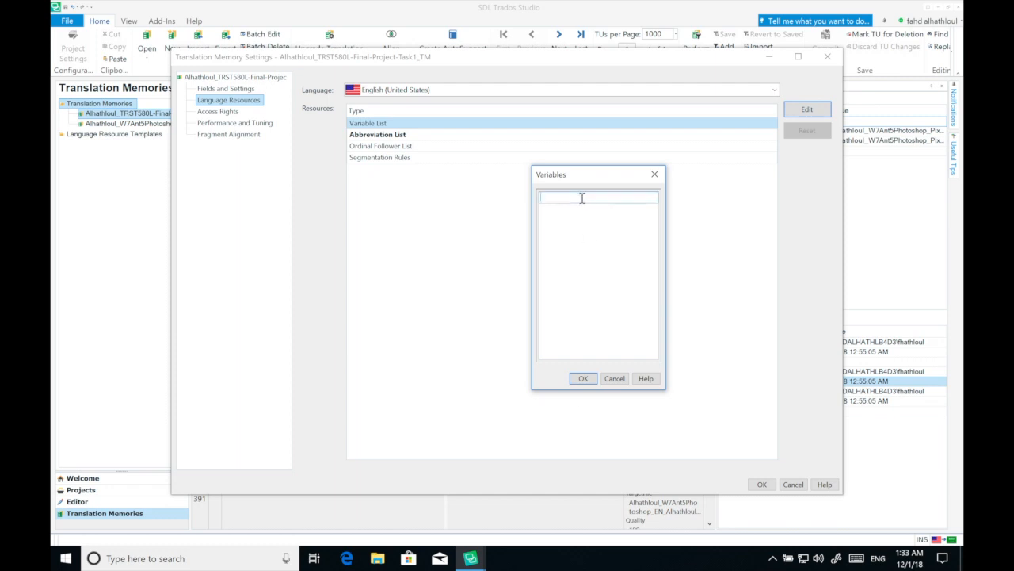
text(MAC)
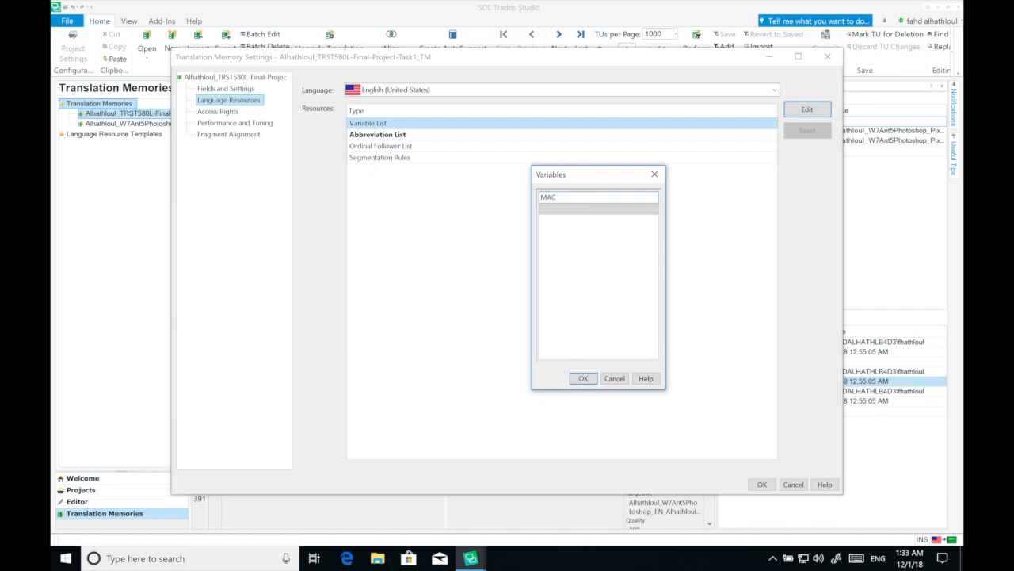
key(Return)
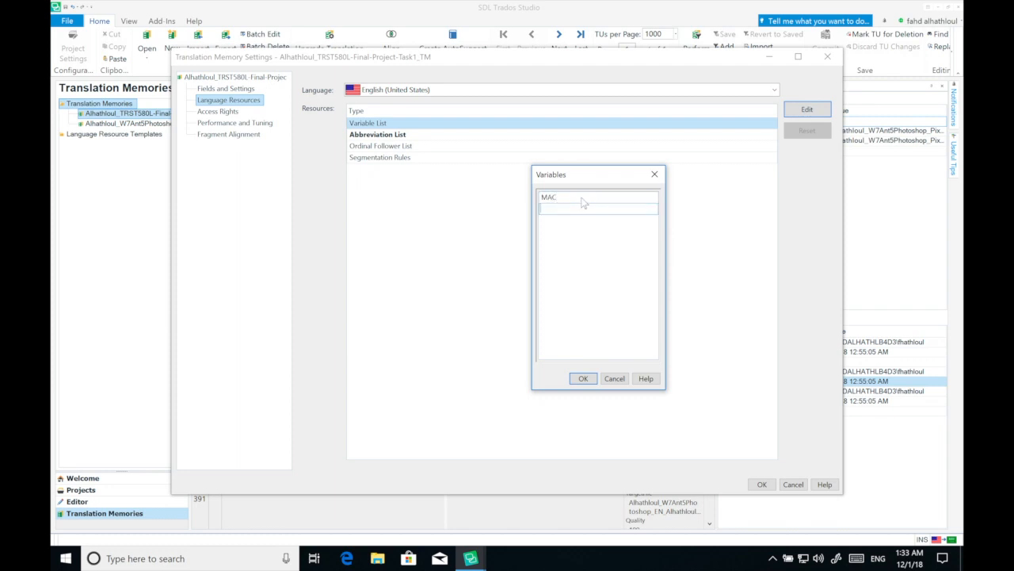
text(WS)
key(Return)
text(L)
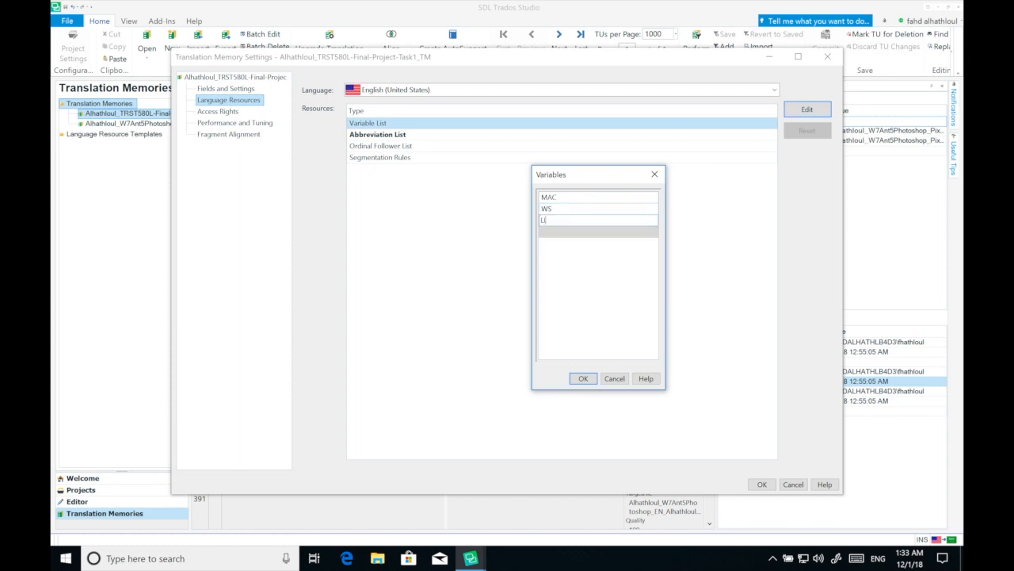
key(Return)
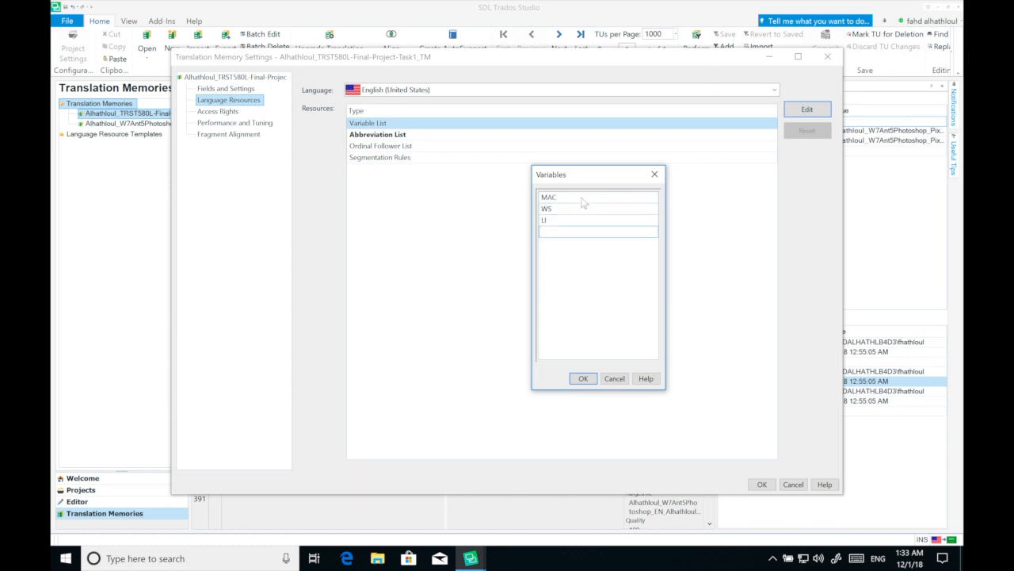
click(583, 379)
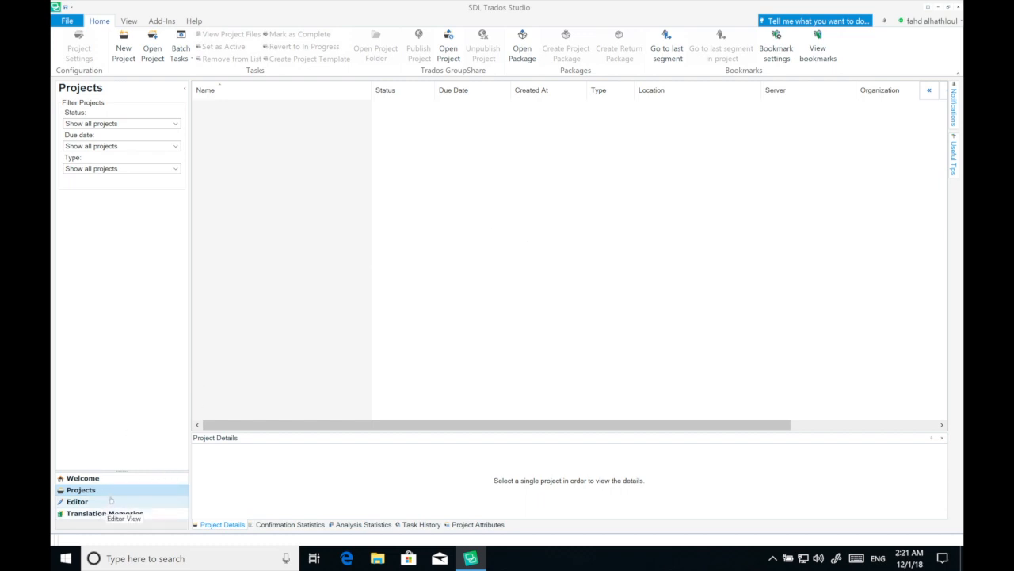
Start a new project from the default template and name it Before.
click(127, 53)
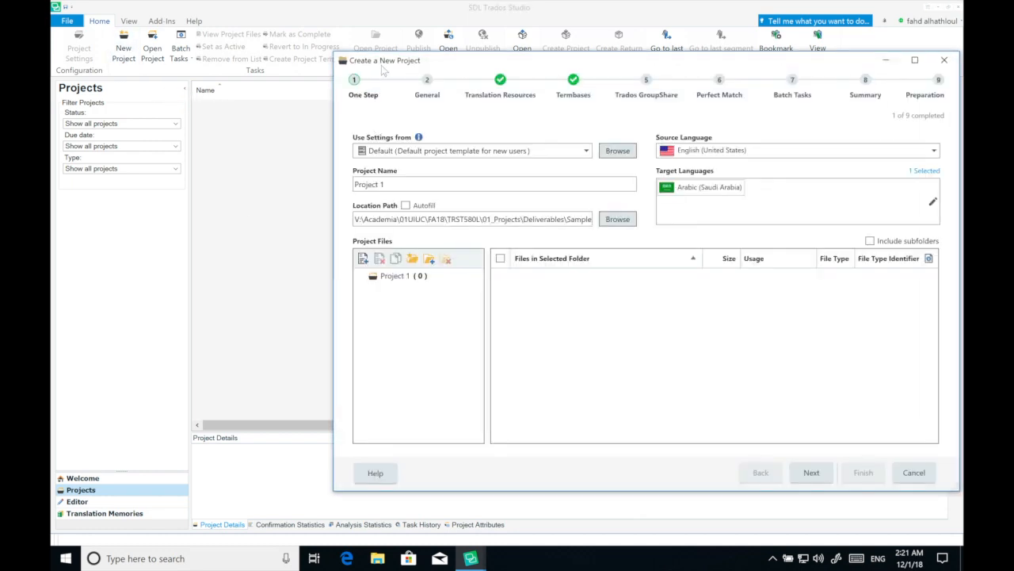
drag(382, 63, 348, 56)
double_click(360, 178)
drag(320, 176, 270, 172)
text(BNefore)
key(BackSpace)
key(BackSpace)
key(BackSpace)
key(BackSpace)
key(BackSpace)
key(BackSpace)
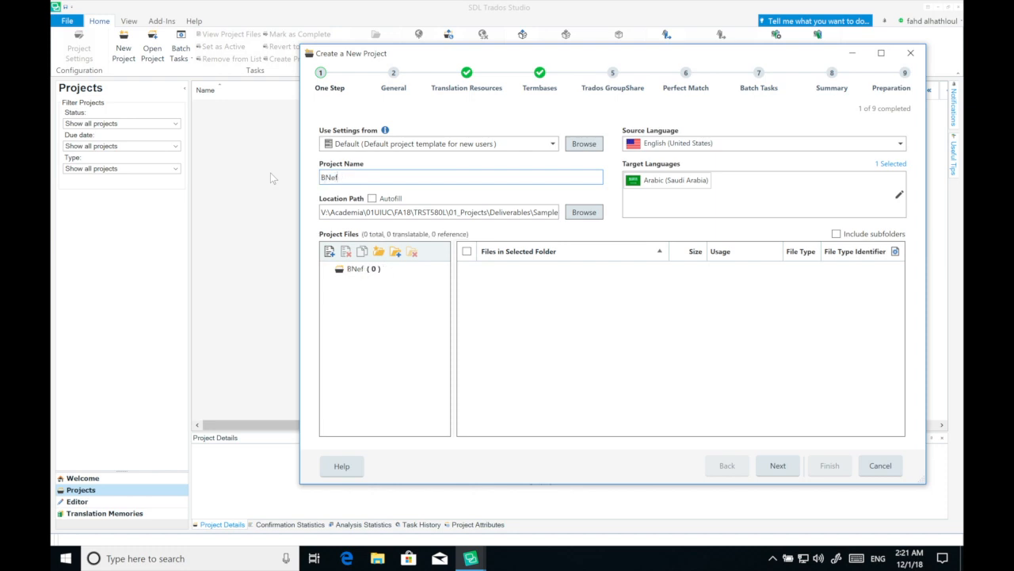
text(rf)
key(BackSpace)
key(BackSpace)
text(efore)
Set the Before project's location to the Before folder inside TestProjects.
click(589, 211)
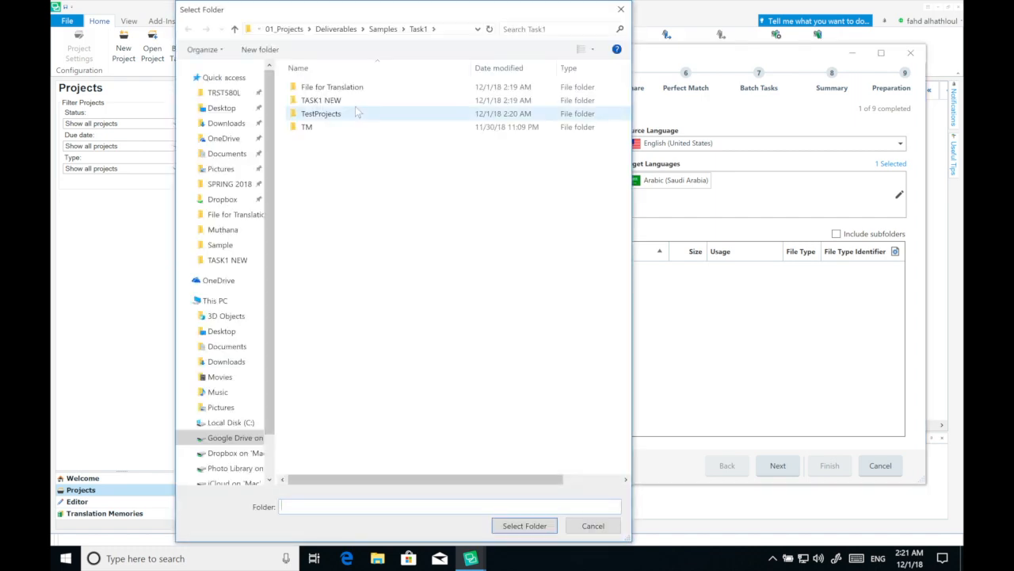
click(342, 115)
double_click(342, 115)
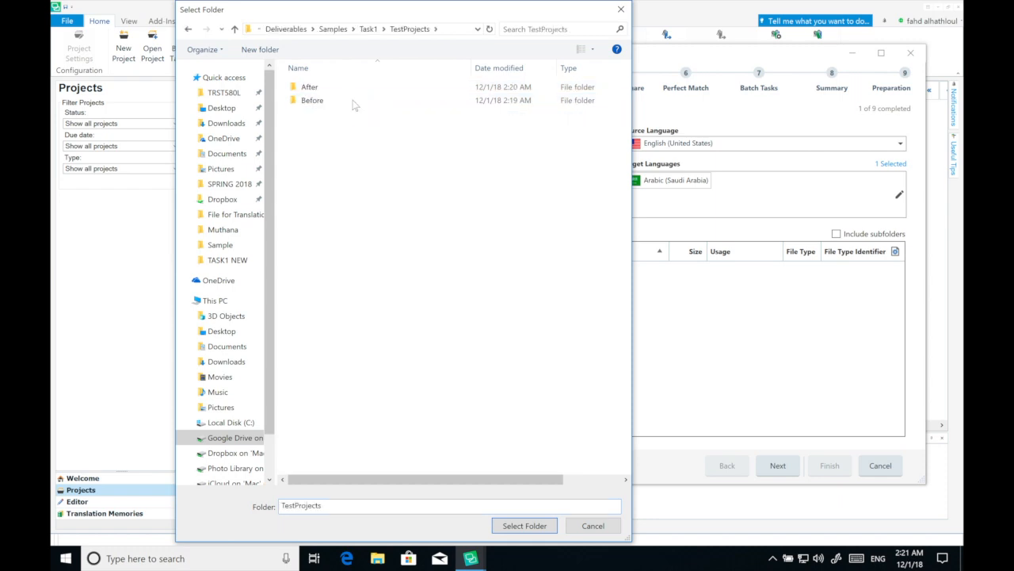
click(350, 102)
click(524, 525)
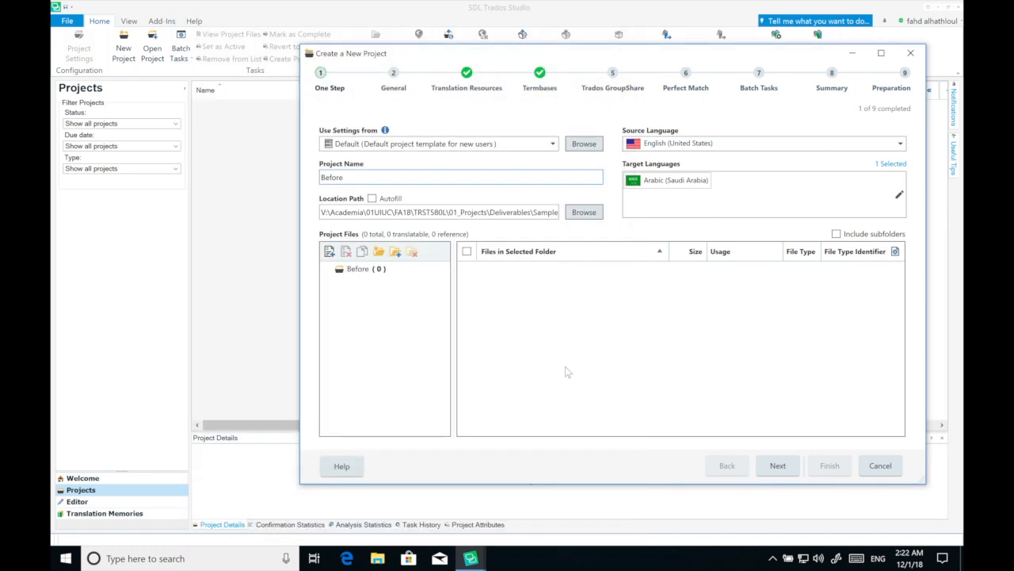
Add the file PixelDimensions_EN1 from the File for Translation folder to the Before project.
click(331, 253)
click(436, 89)
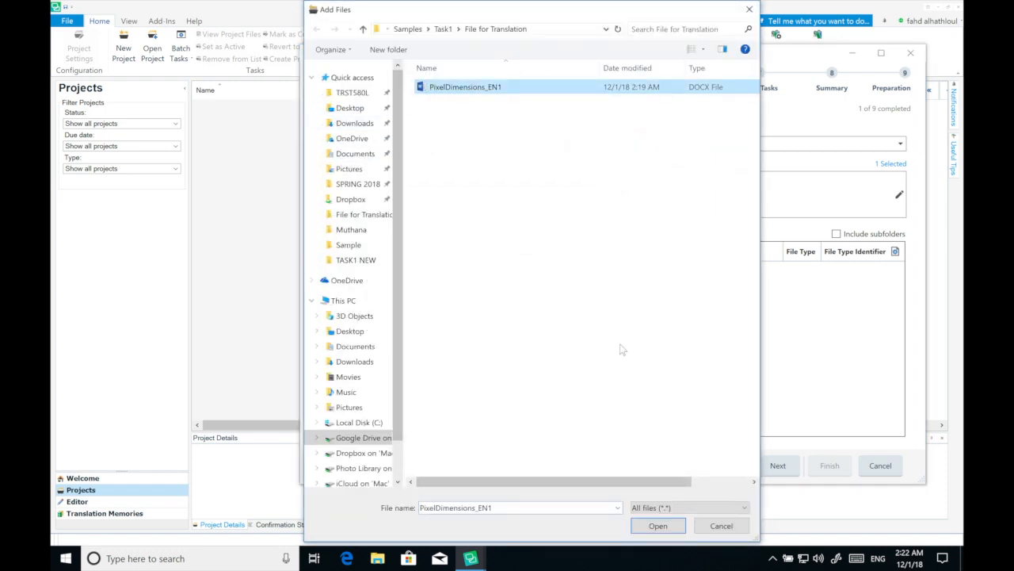
click(657, 526)
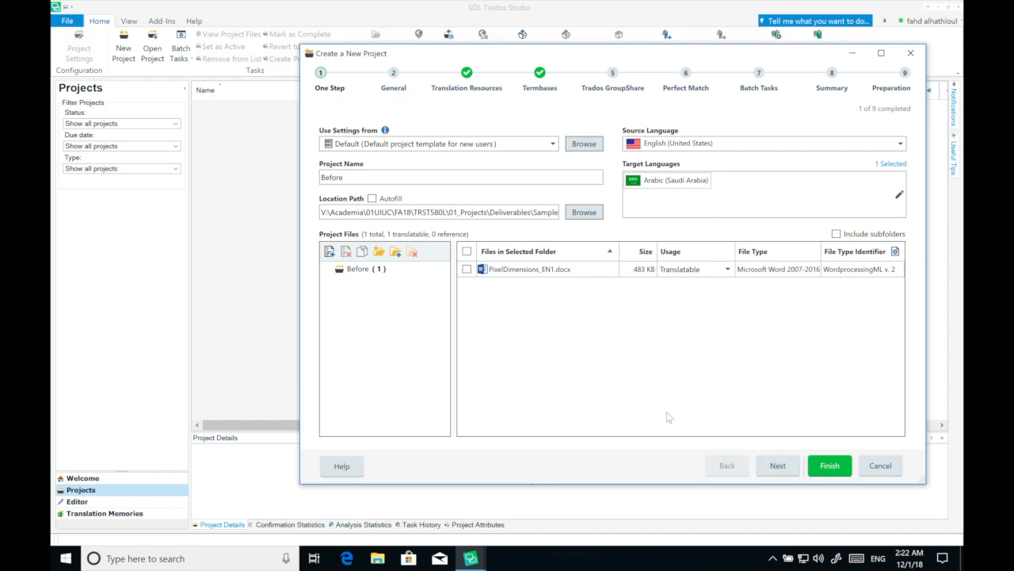
Disable the translation memory and the default termbase for the Before project, then finish creating and preparing it.
click(778, 465)
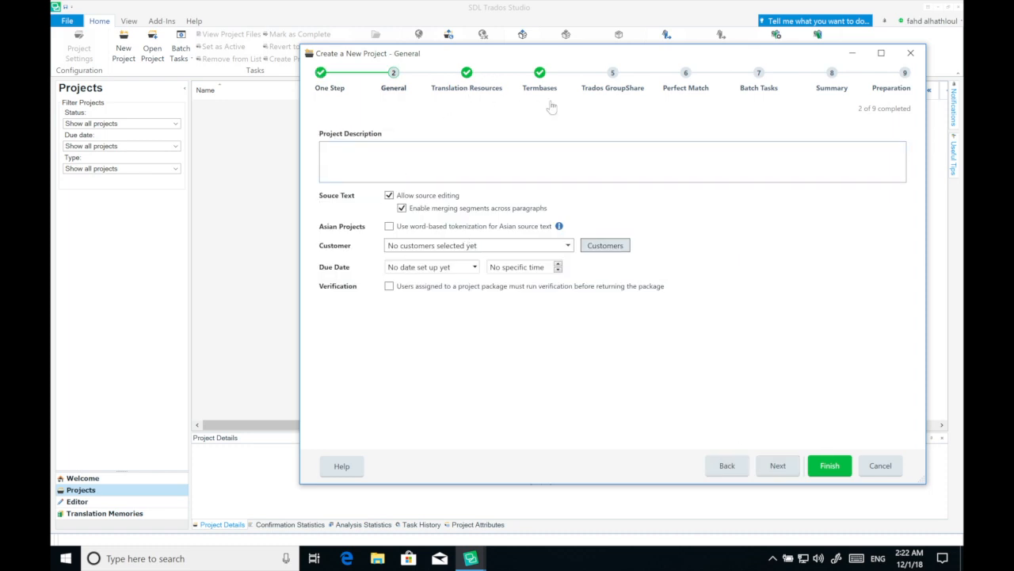
click(768, 467)
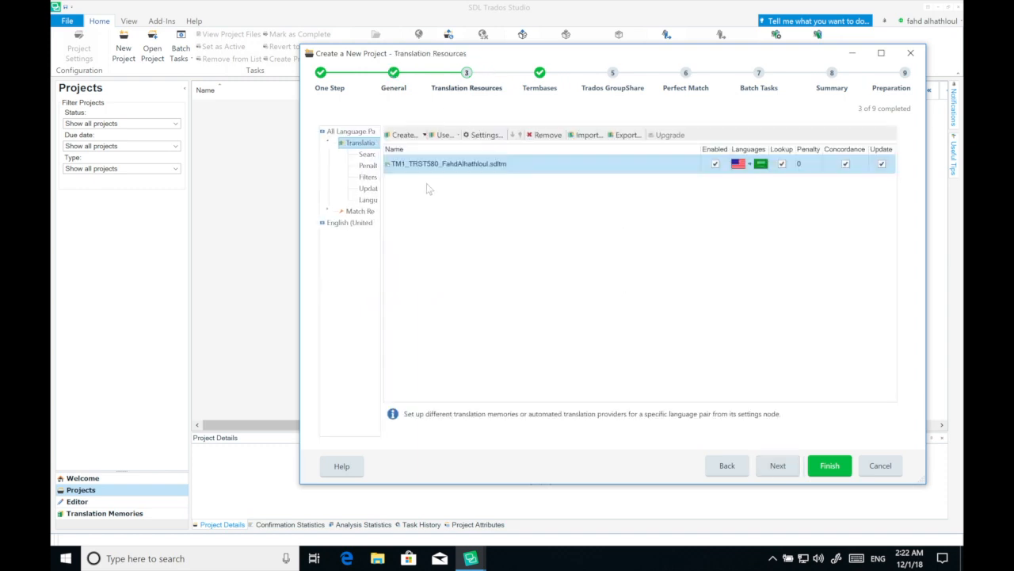
click(715, 163)
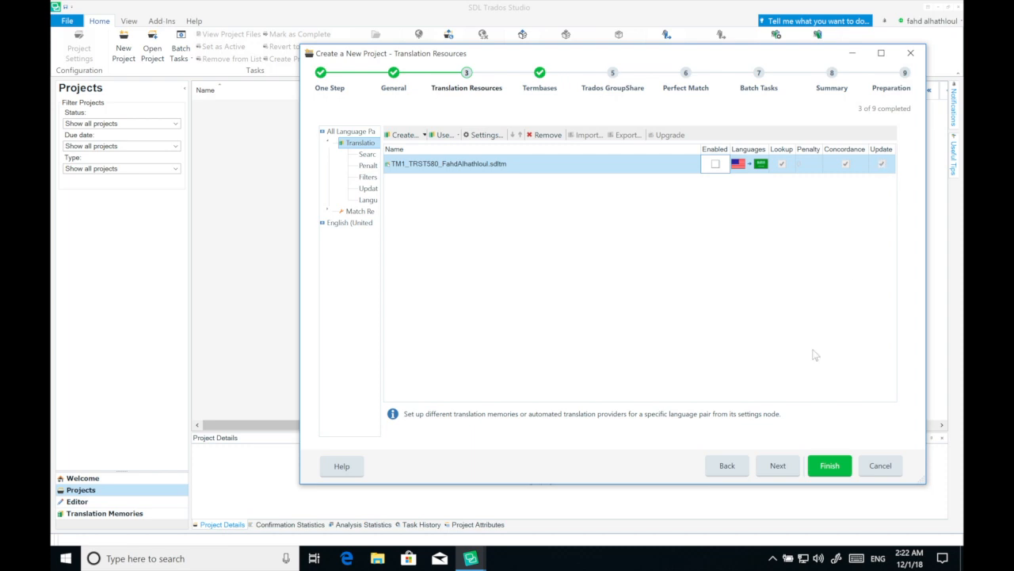
click(778, 465)
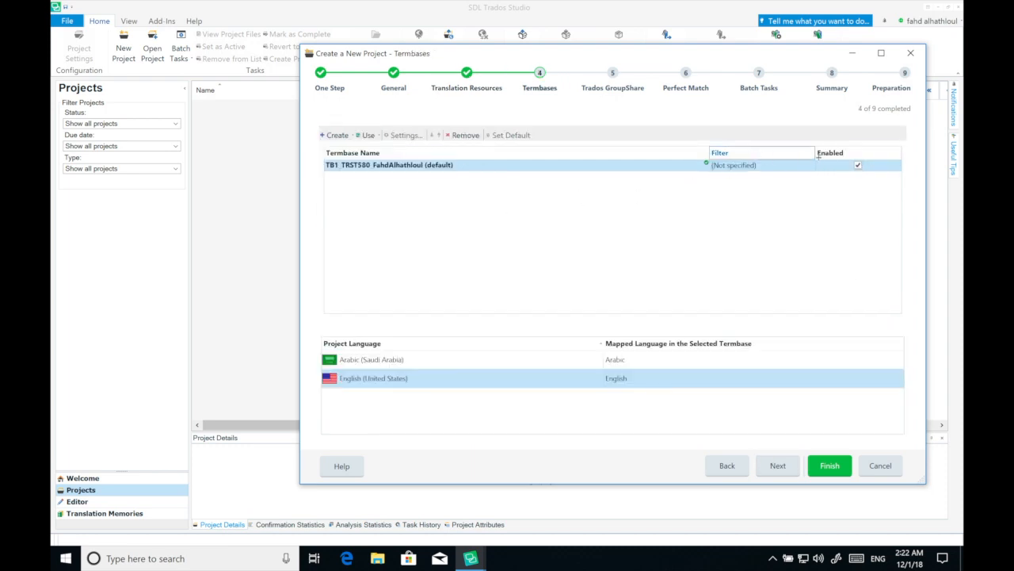
click(858, 165)
click(831, 465)
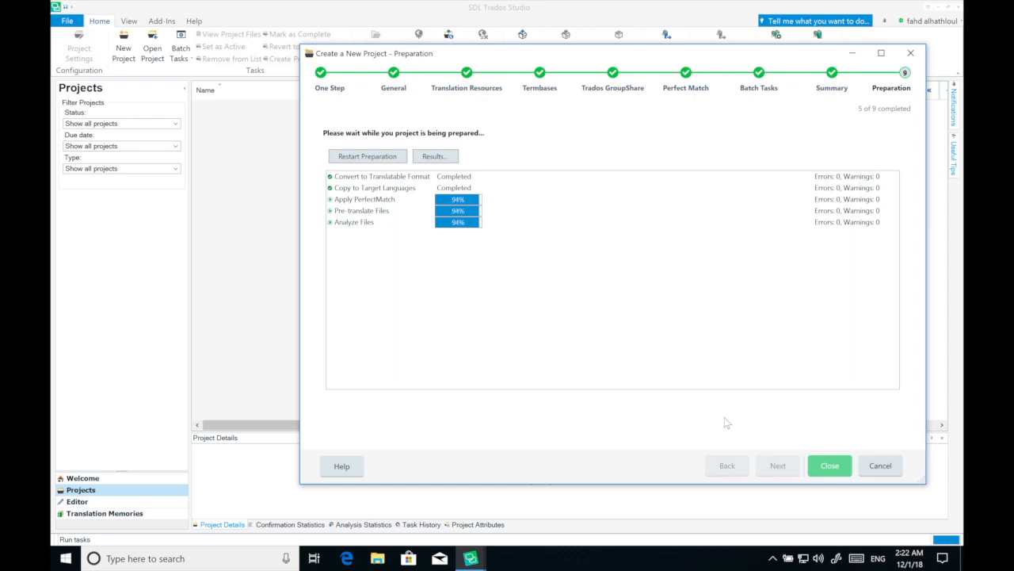
click(830, 465)
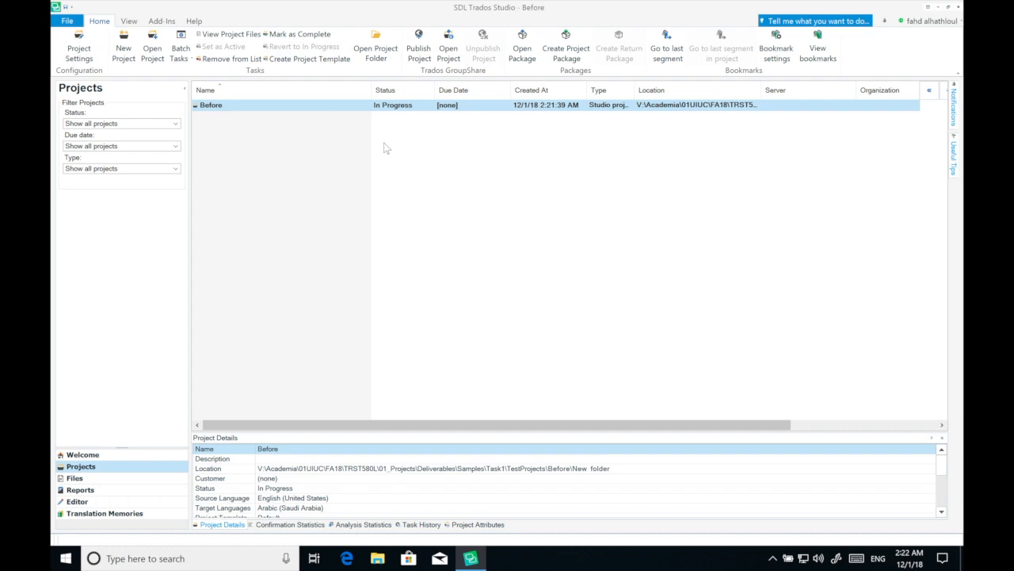
Open the Before project's PixelDimensions_EN1 file for translation and find "lpi." in the source text.
double_click(346, 107)
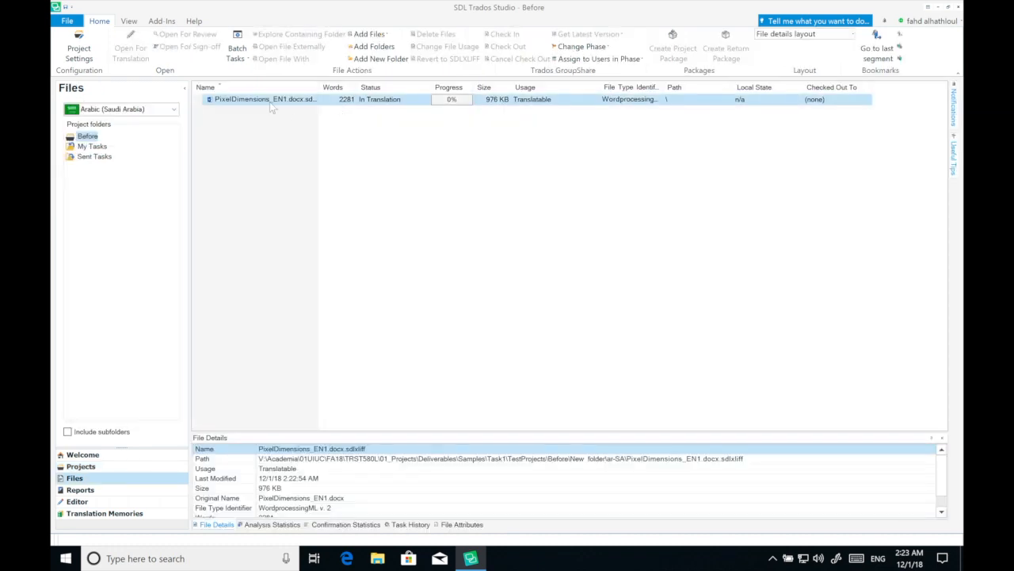
double_click(270, 101)
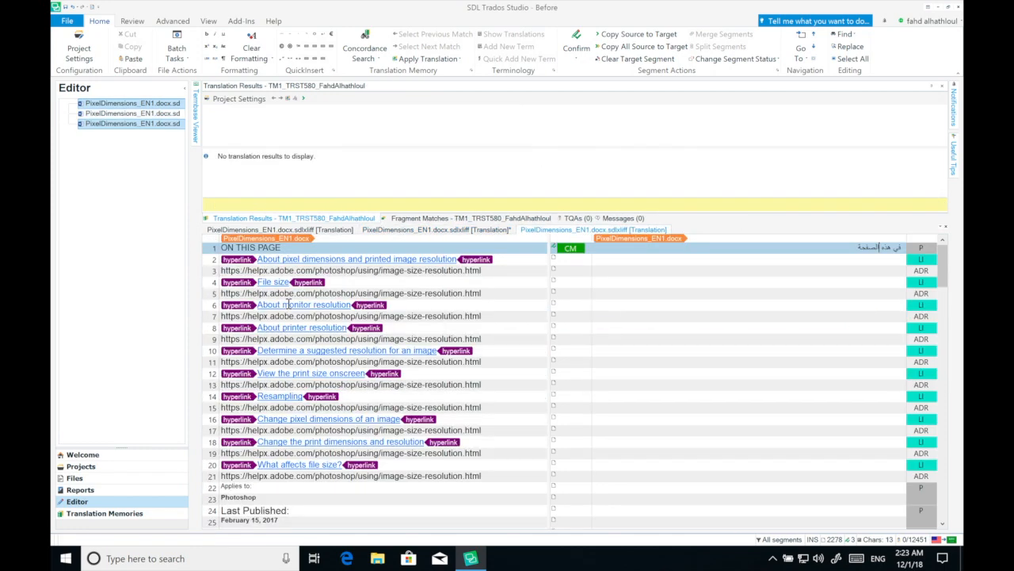
scroll(370, 337, down, 3)
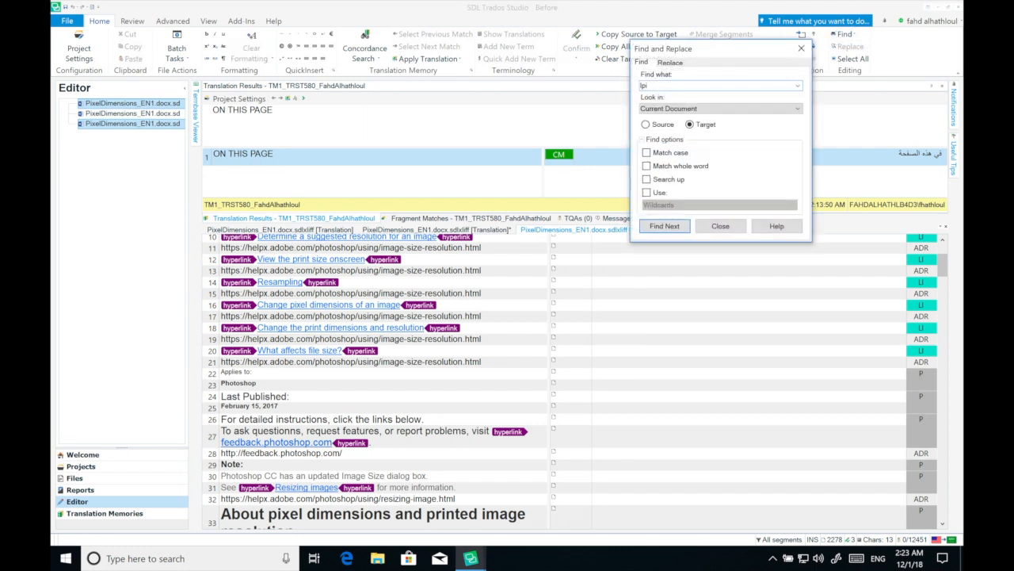
click(646, 124)
click(665, 226)
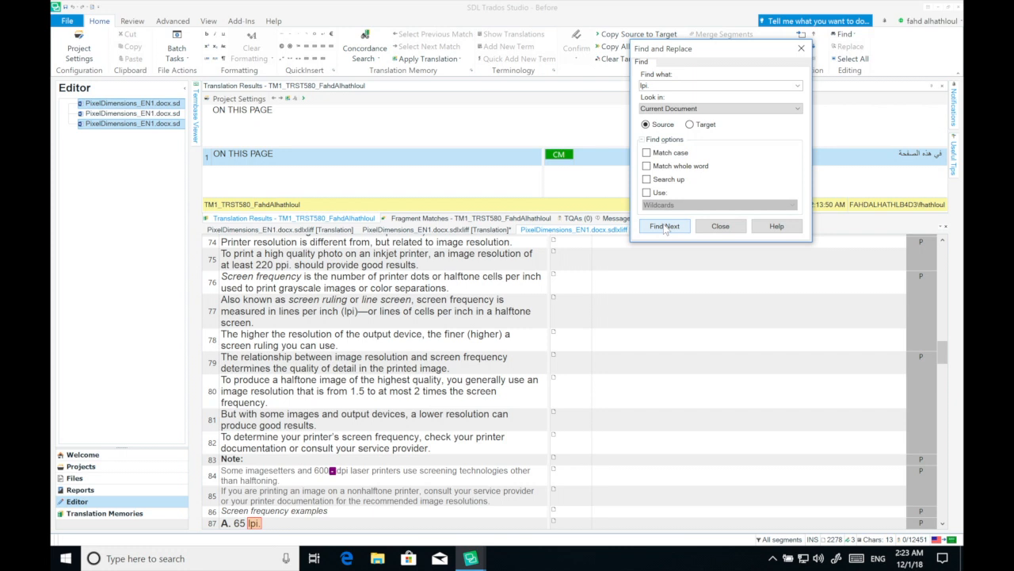
Examine how the source text around the "65 lpi." and "Coarse screen" segments is split.
scroll(384, 447, down, 2)
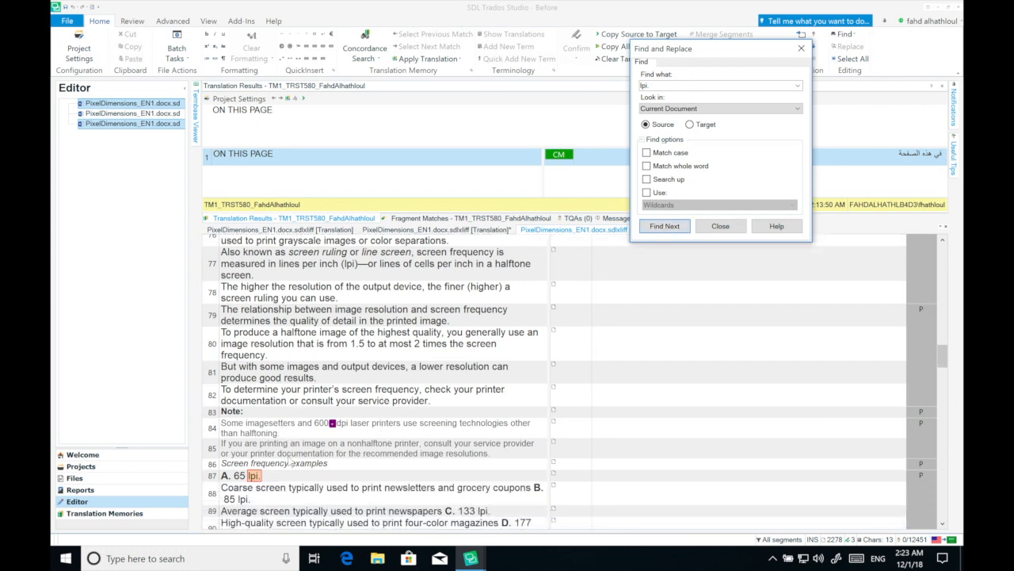
scroll(290, 456, down, 1)
drag(285, 448, 286, 458)
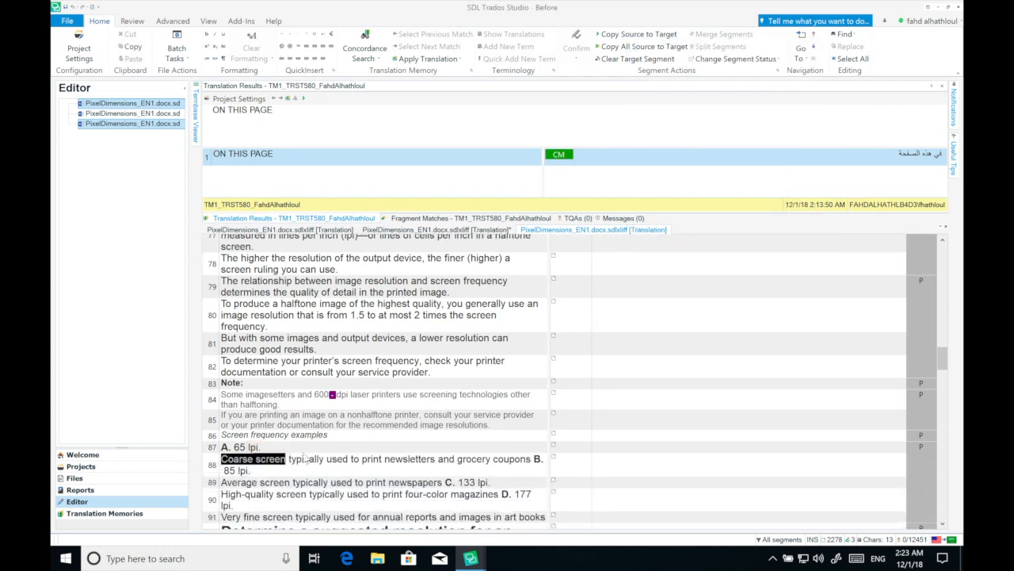
click(316, 451)
drag(261, 448, 251, 451)
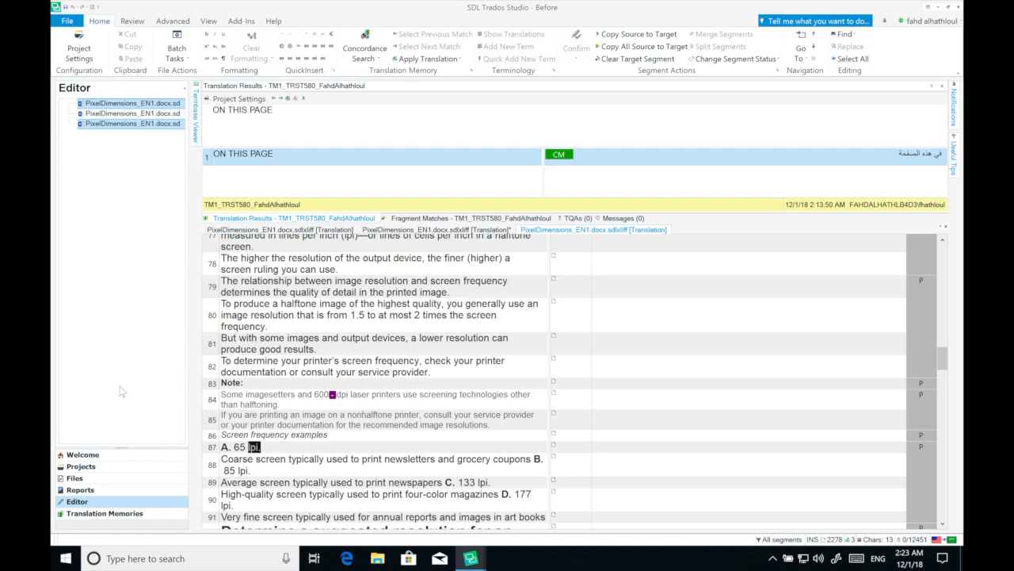
Return to the project list, start a new project from the default template and name it After.
click(83, 466)
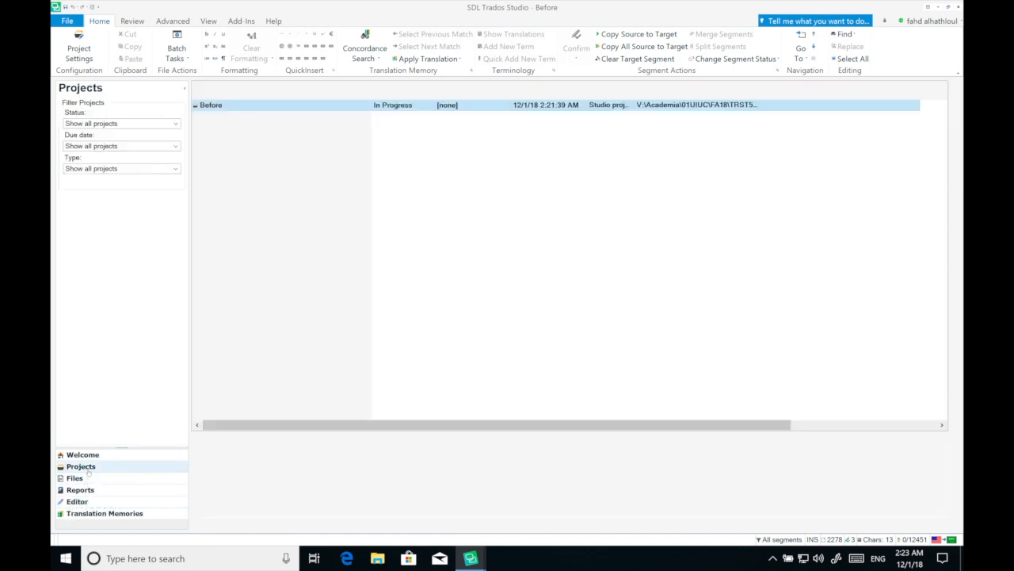
click(221, 268)
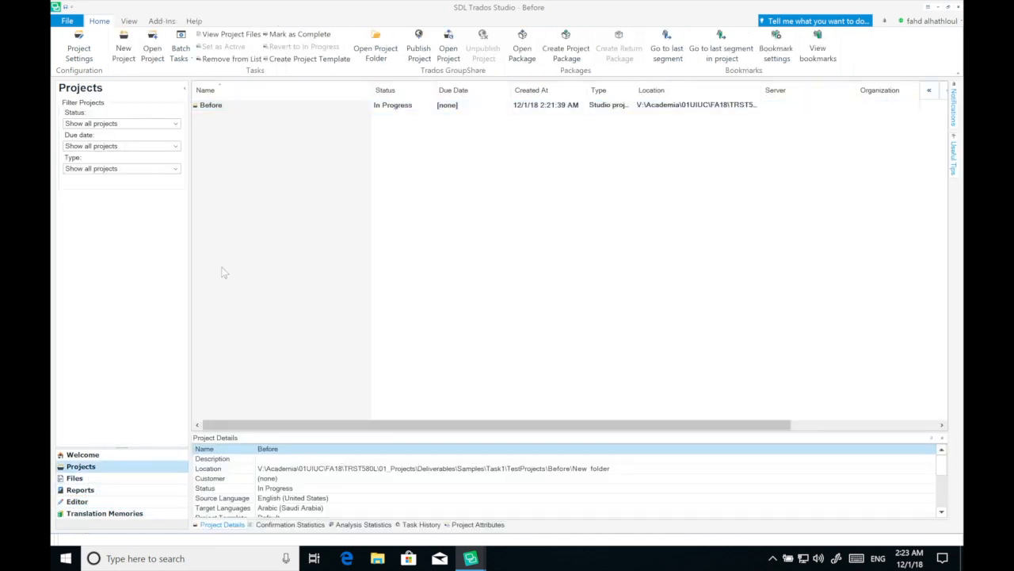
click(135, 50)
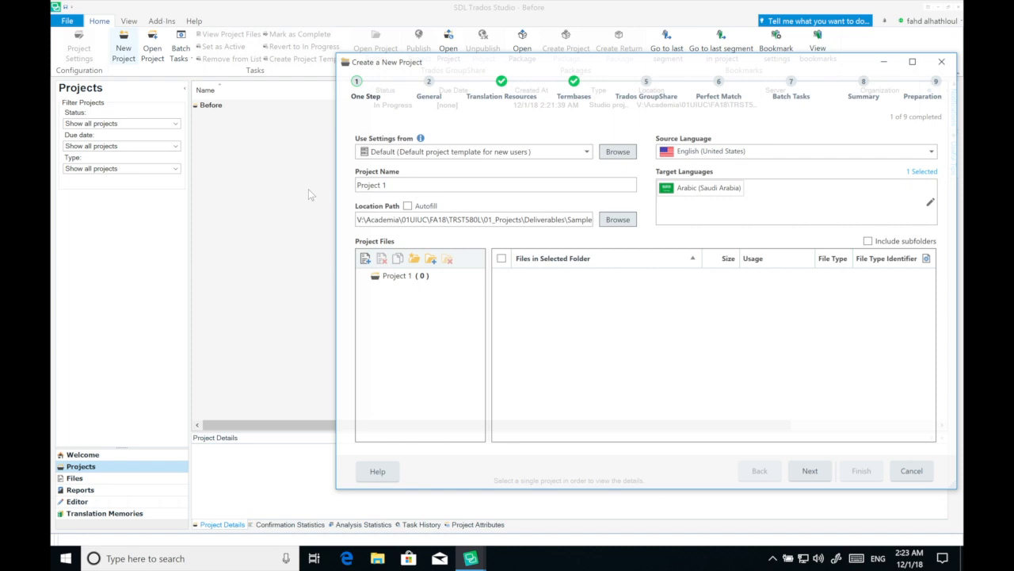
key(ctrl+a)
text(After)
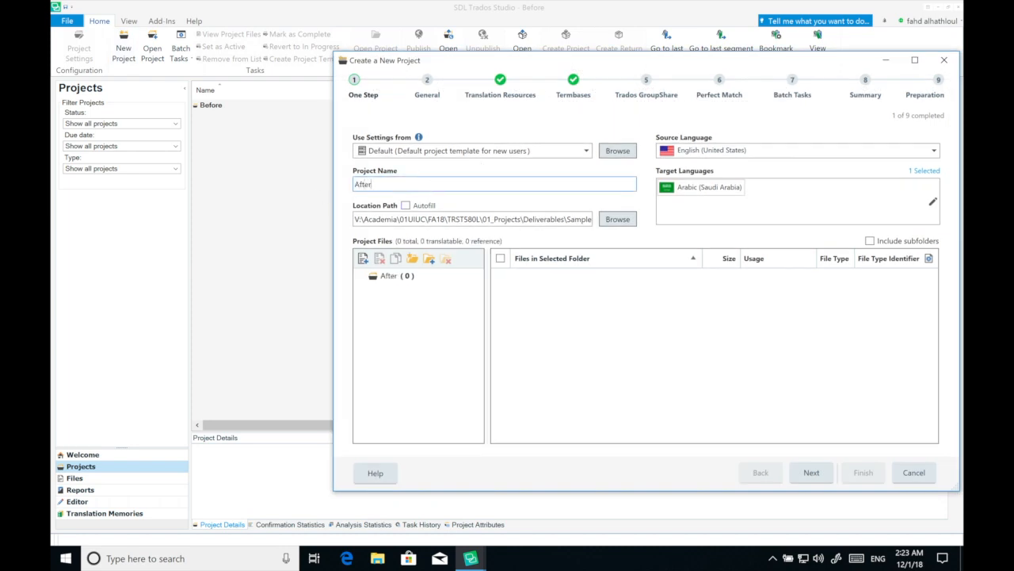
Set the After project's location to the After folder inside TestProjects.
click(617, 219)
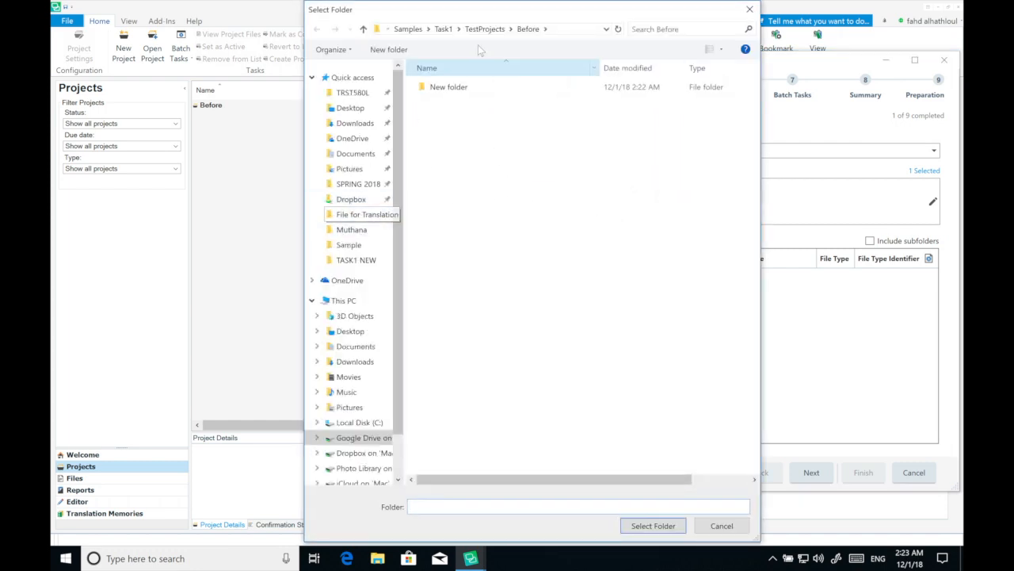
click(496, 29)
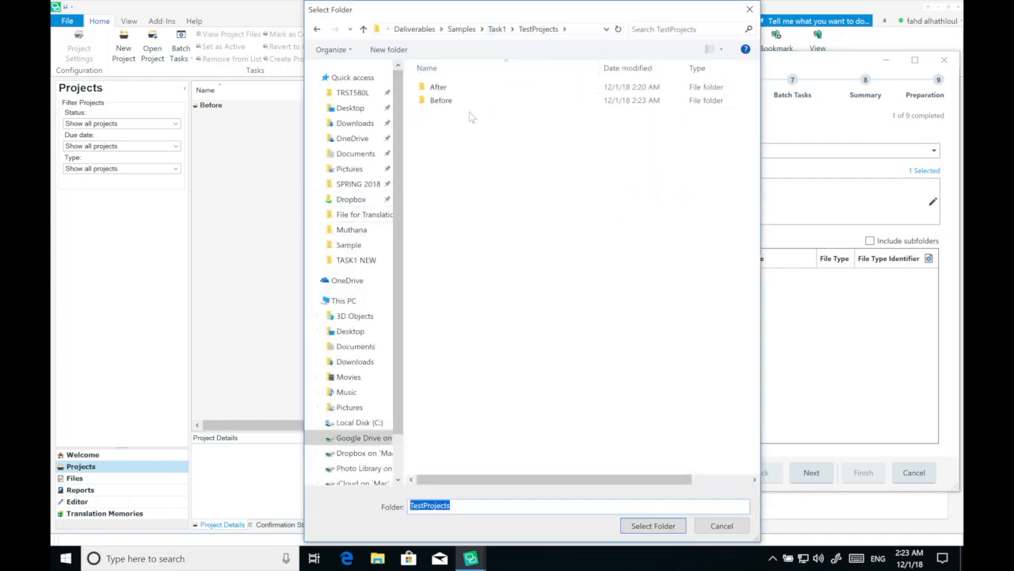
click(467, 86)
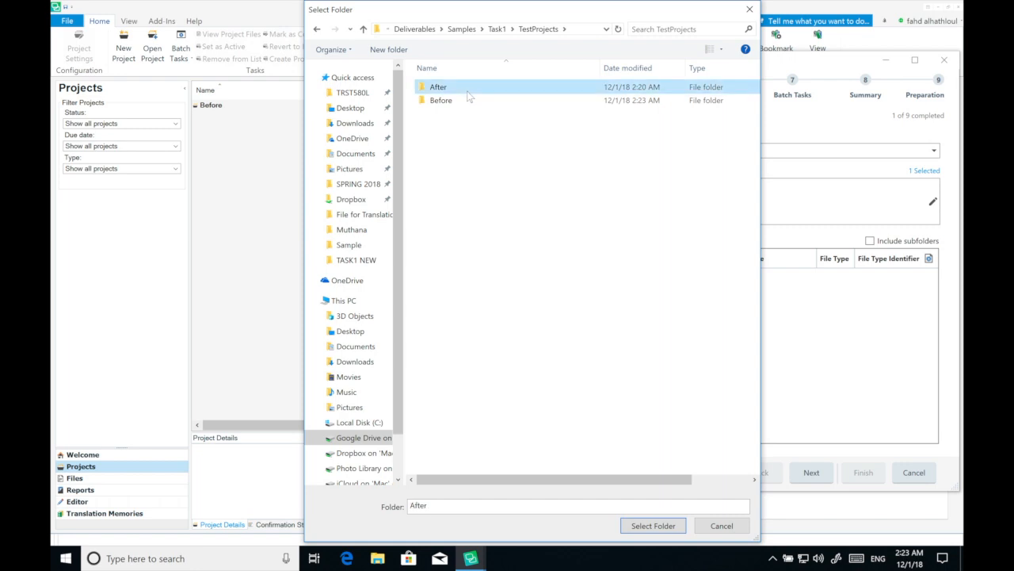
click(653, 526)
Add PixelDimensions_EN1 to the After project and finish creating it with the default settings.
click(363, 259)
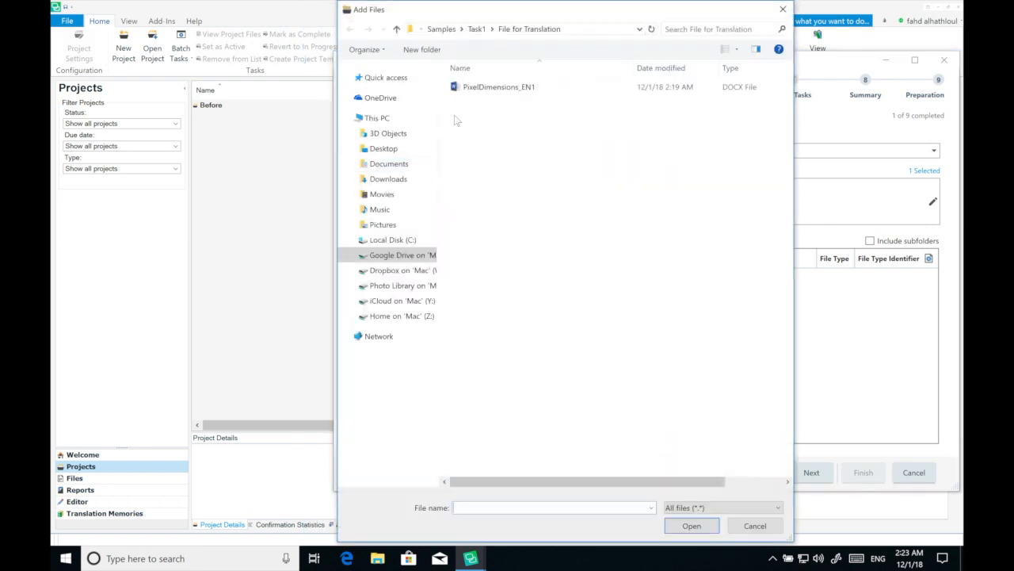
click(499, 87)
click(712, 528)
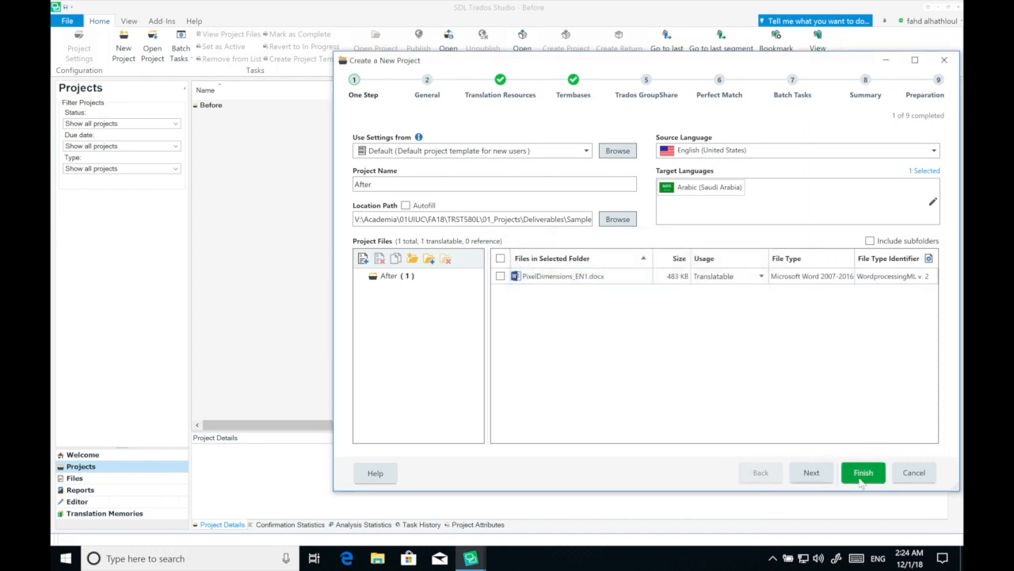
click(865, 478)
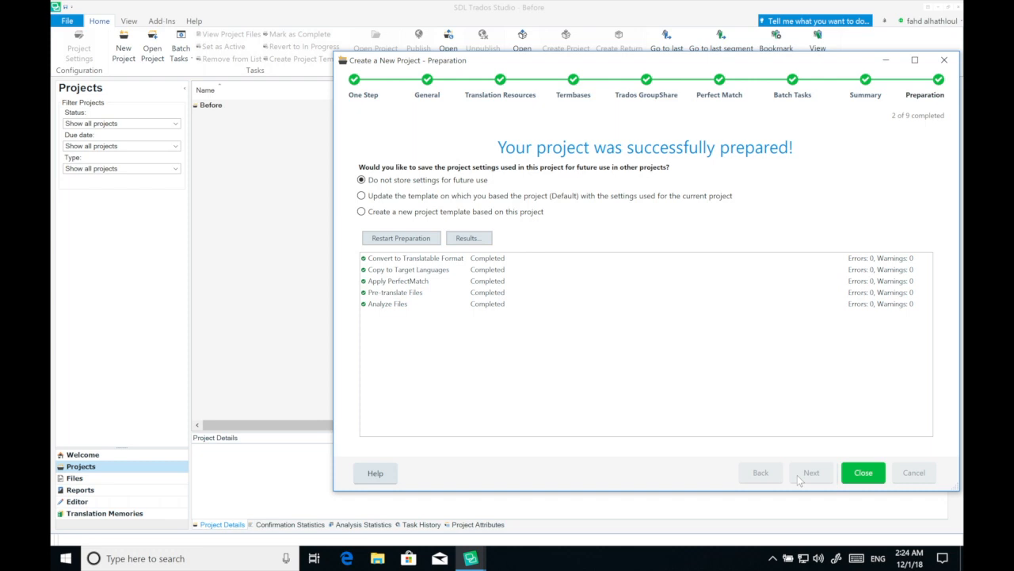
click(863, 480)
Start another new project from the default template and enter After as its name.
click(226, 126)
click(124, 49)
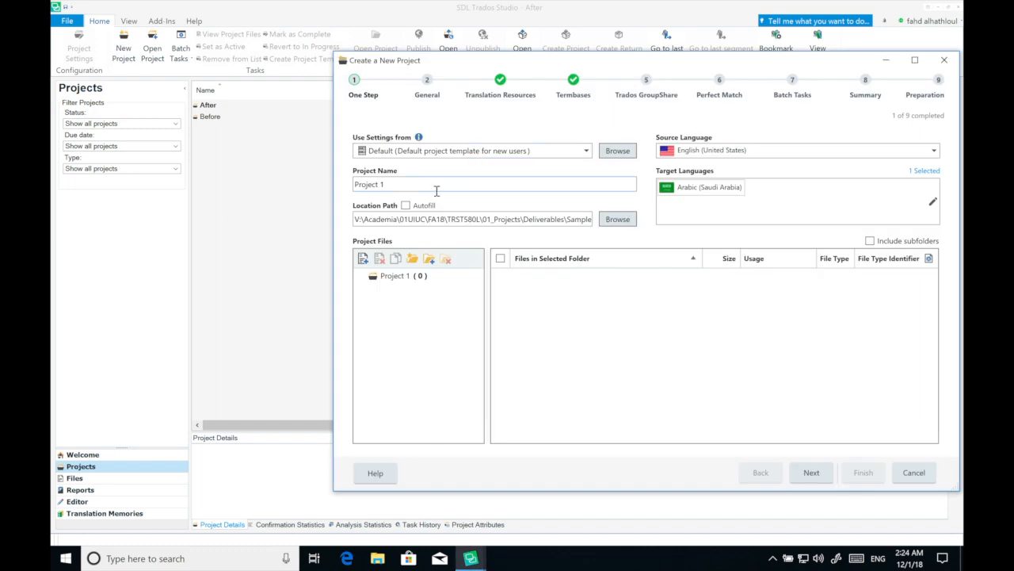
text(After)
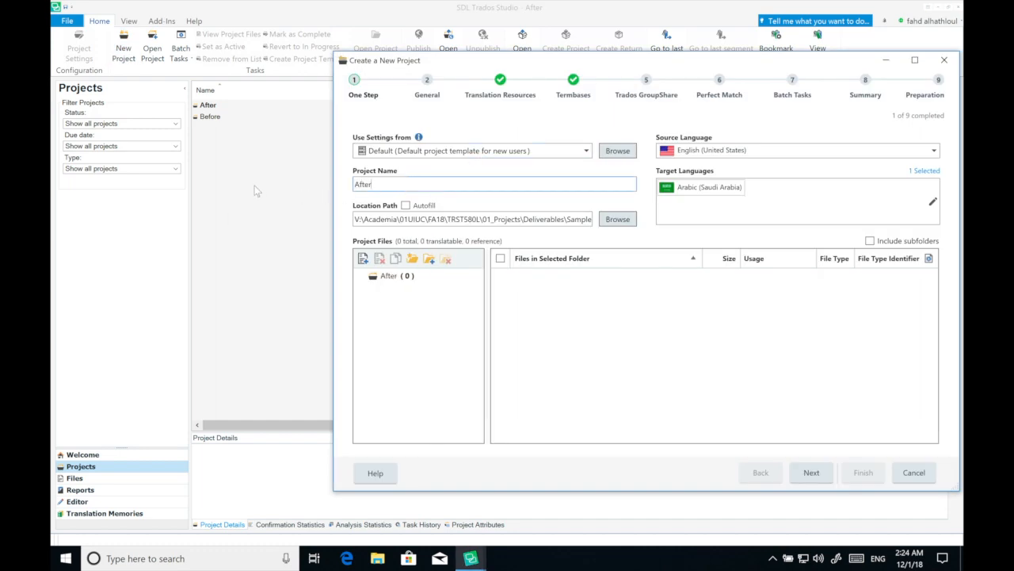
Create a new folder inside TestProjects for the project location and try to name it After.
click(625, 220)
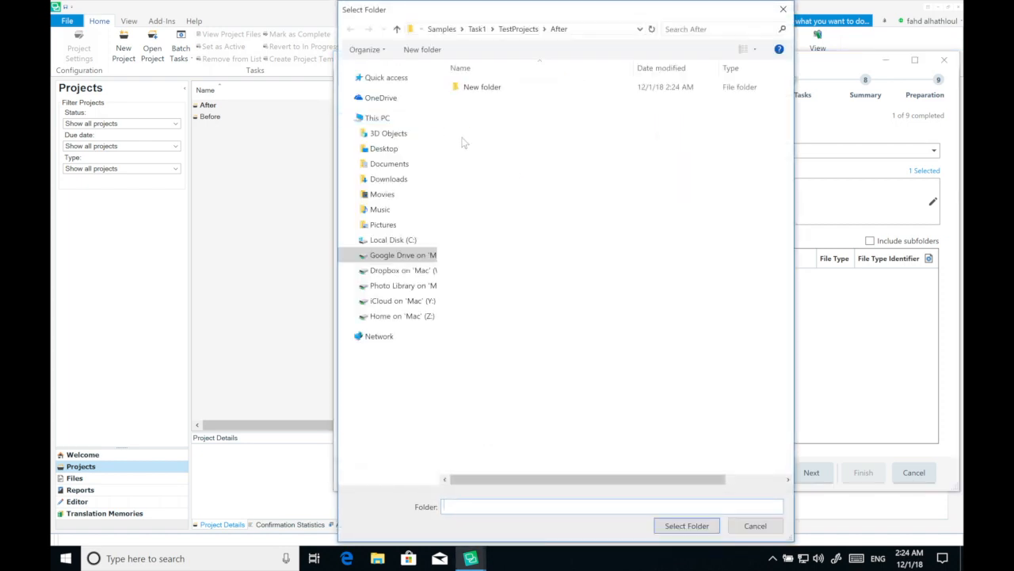
click(507, 29)
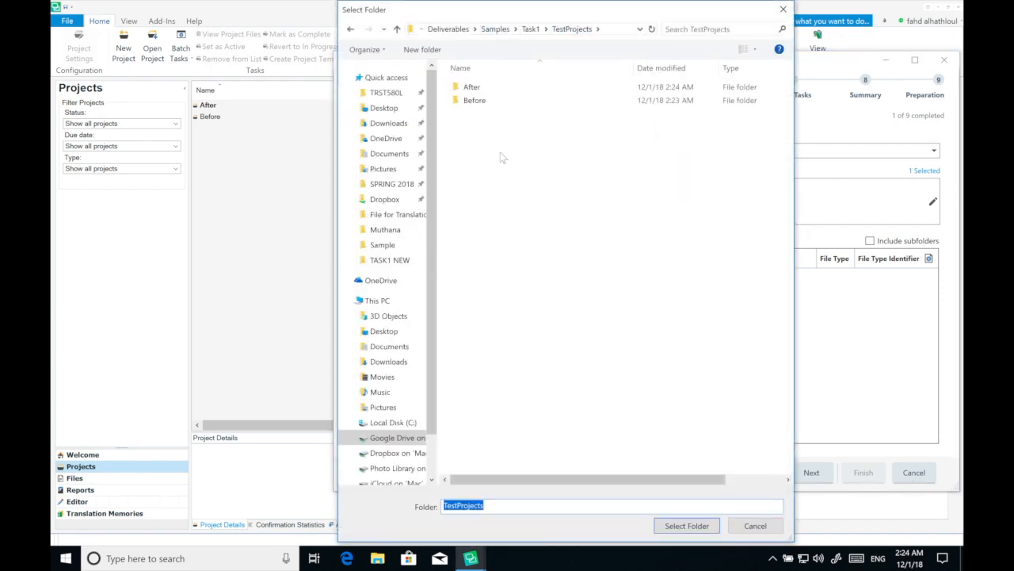
click(423, 49)
text(After)
click(666, 432)
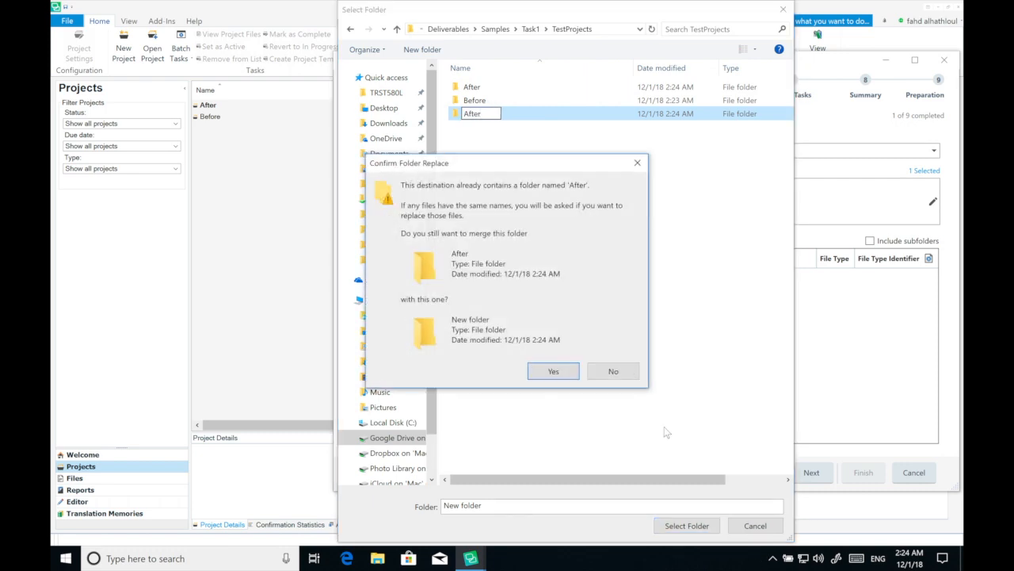
click(607, 374)
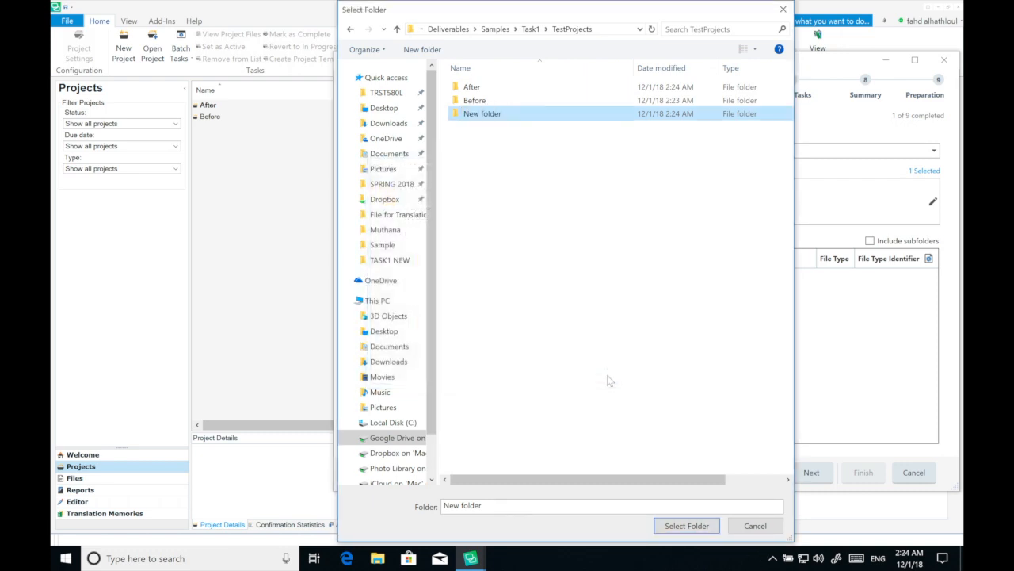
key(Return)
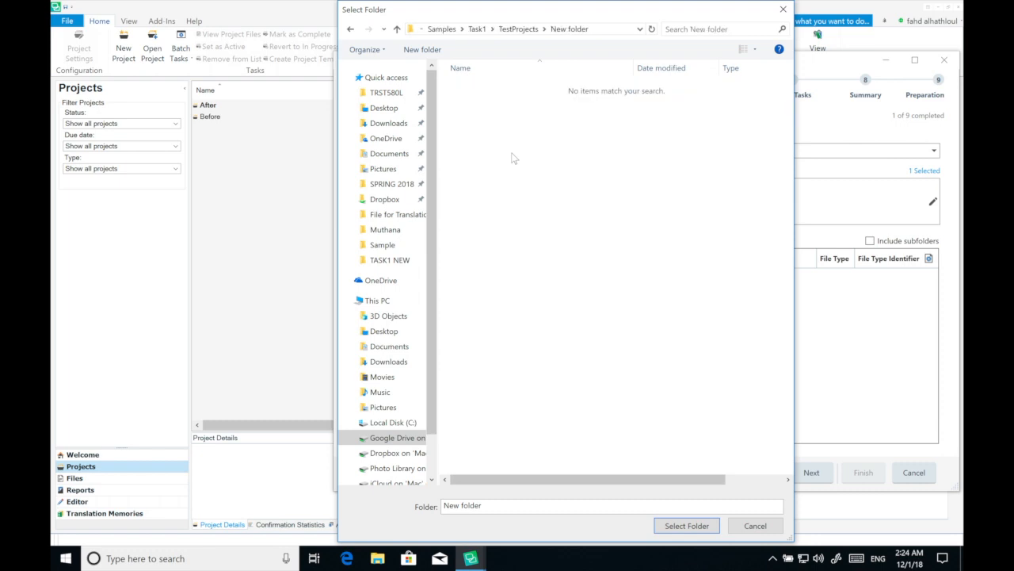
Rename the new folder in TestProjects as After1 and set it as the project's location.
click(518, 29)
click(497, 116)
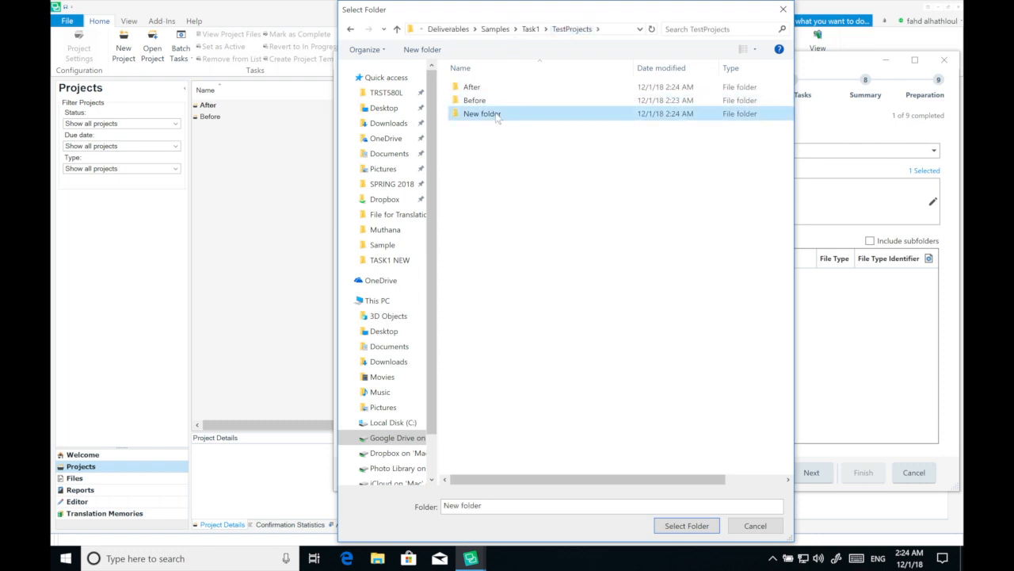
click(497, 116)
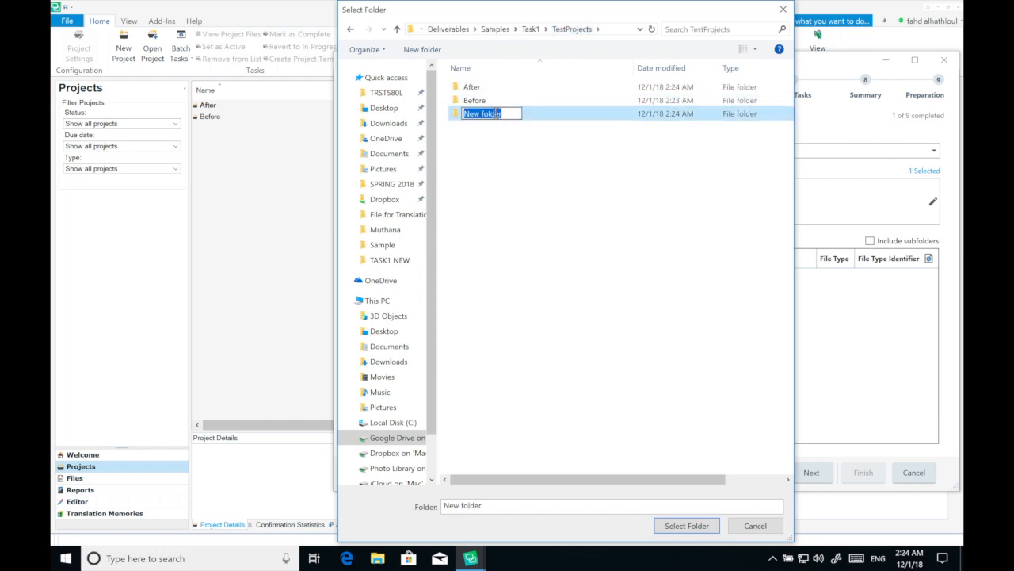
text(After1)
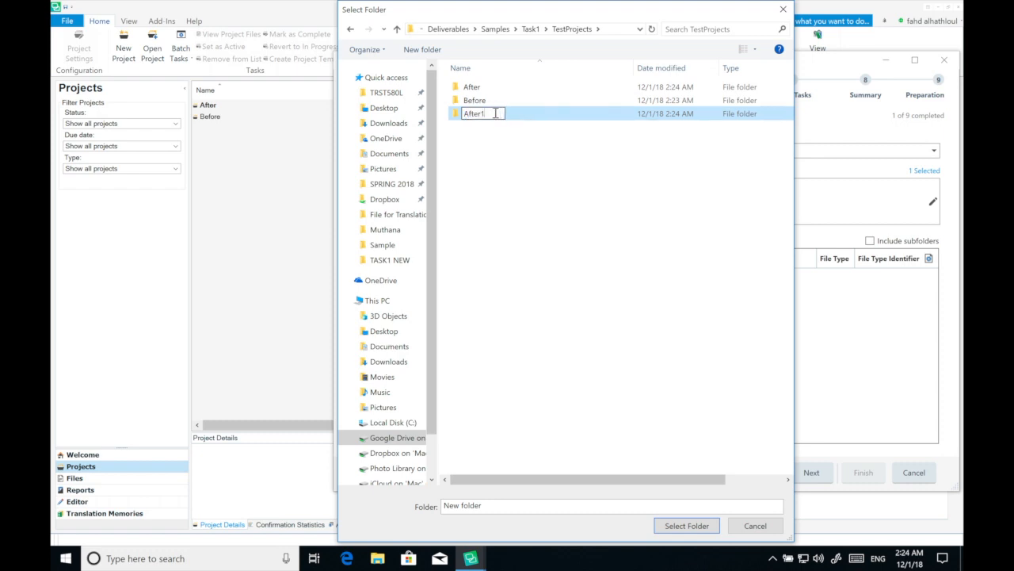
key(Return)
click(521, 116)
click(693, 525)
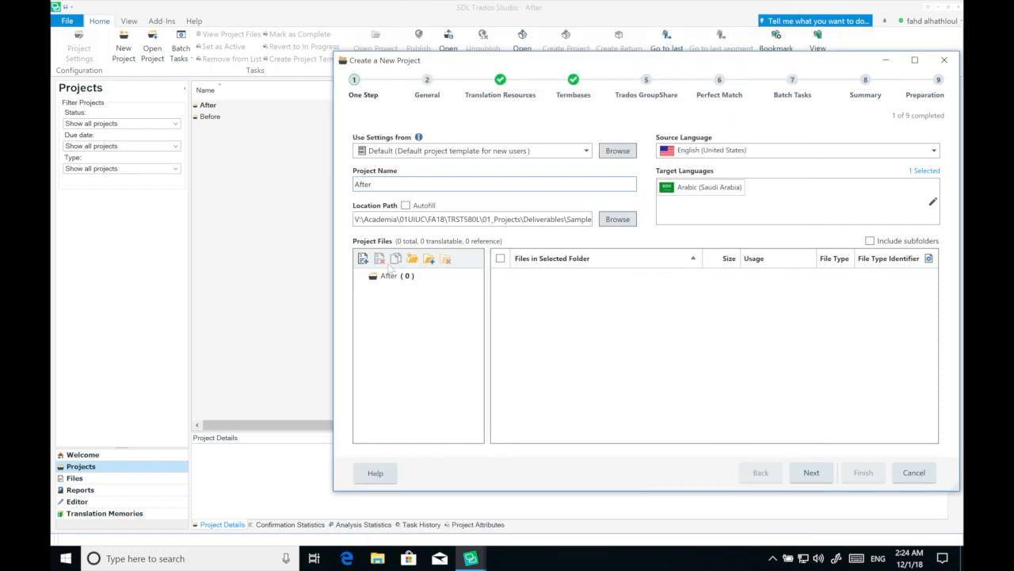
Add PixelDimensions_EN1 from the File for Translation folder to the project files and mark it as selected.
click(396, 262)
click(481, 89)
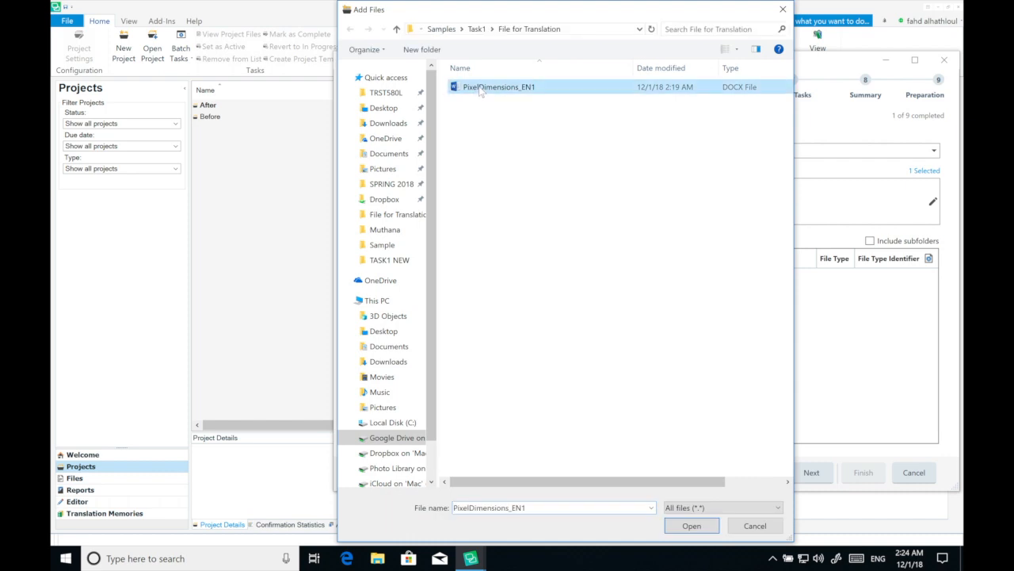
click(692, 525)
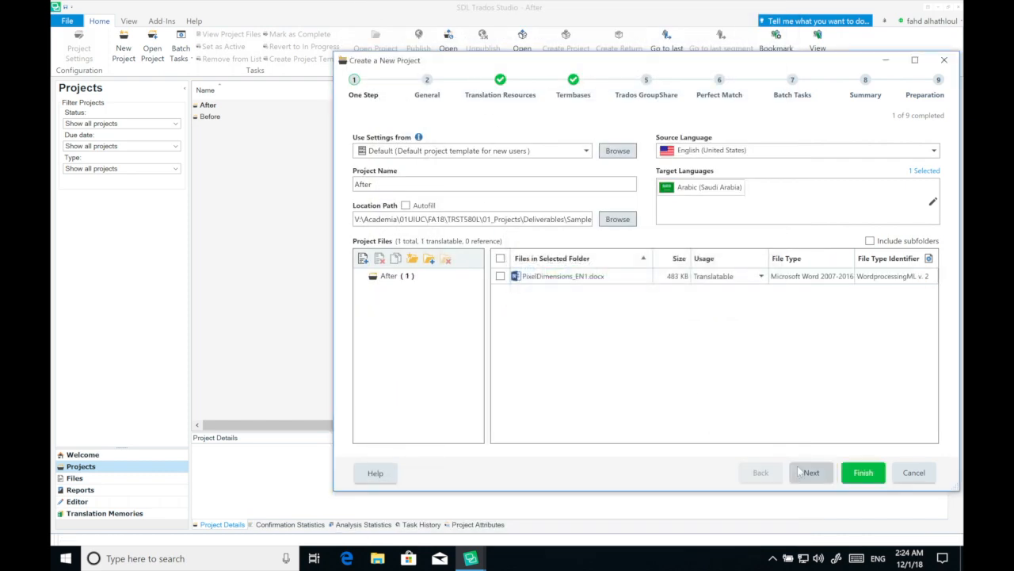
click(500, 276)
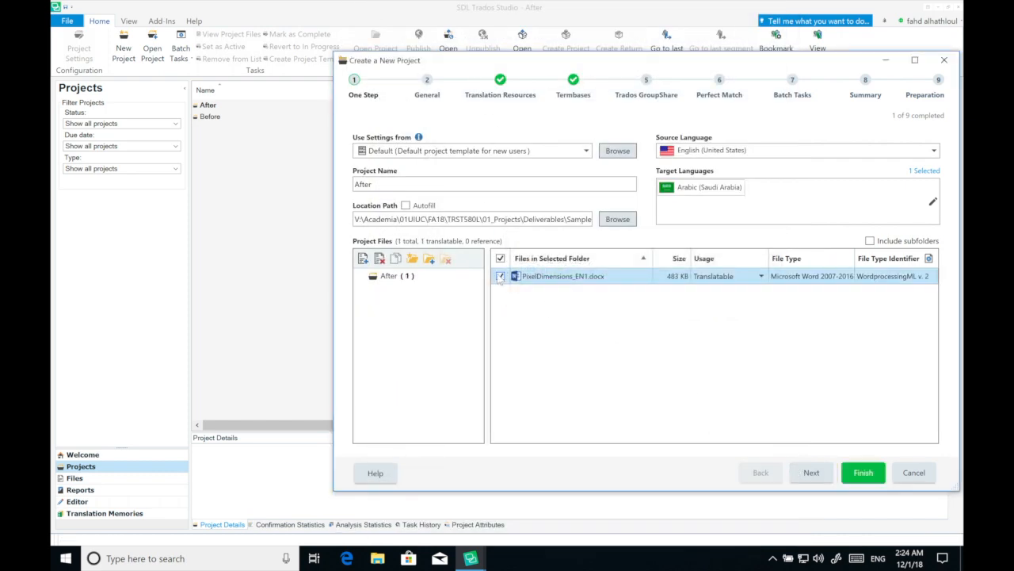
Add the file-based TRST580L-Final-Project-Task1 translation memory, turn on its Update option and disable the TM1_TRST580 memory.
click(811, 473)
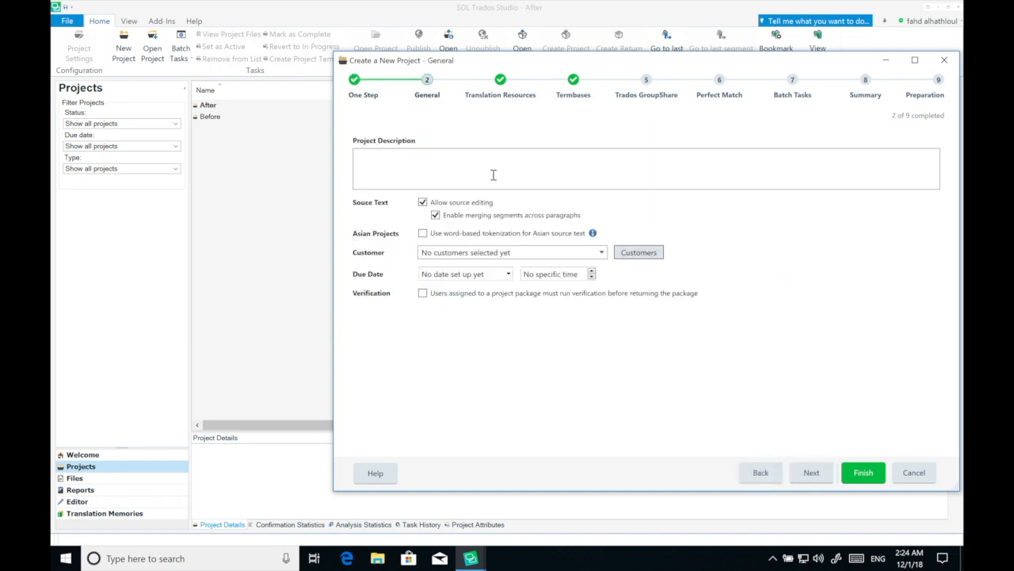
click(811, 473)
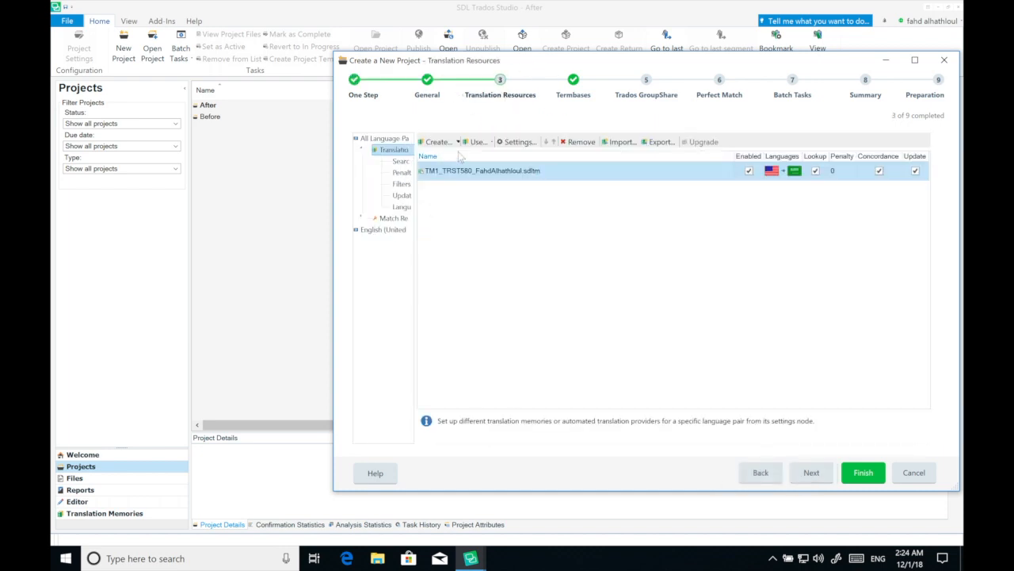
click(478, 142)
click(507, 156)
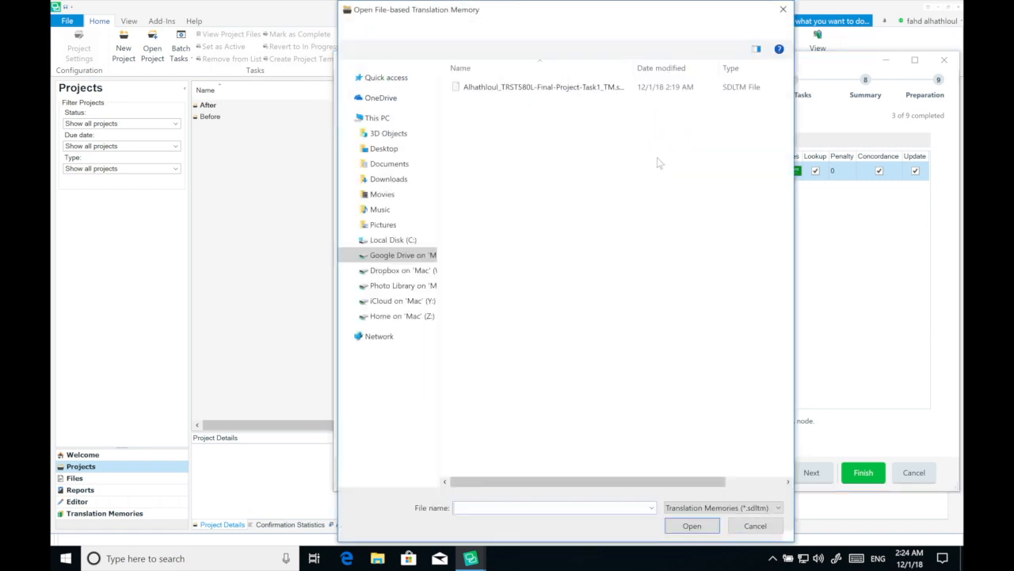
click(479, 85)
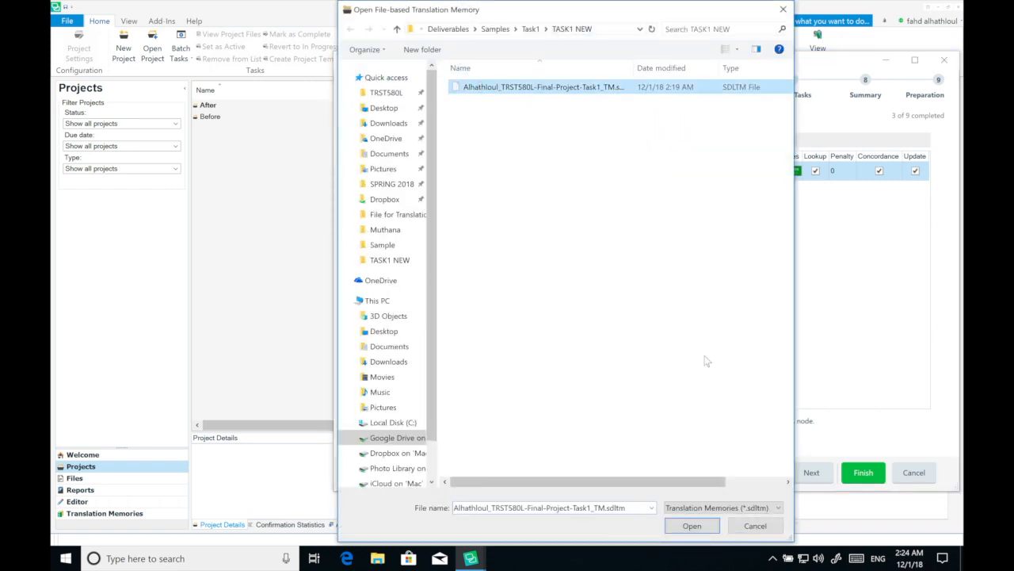
click(691, 525)
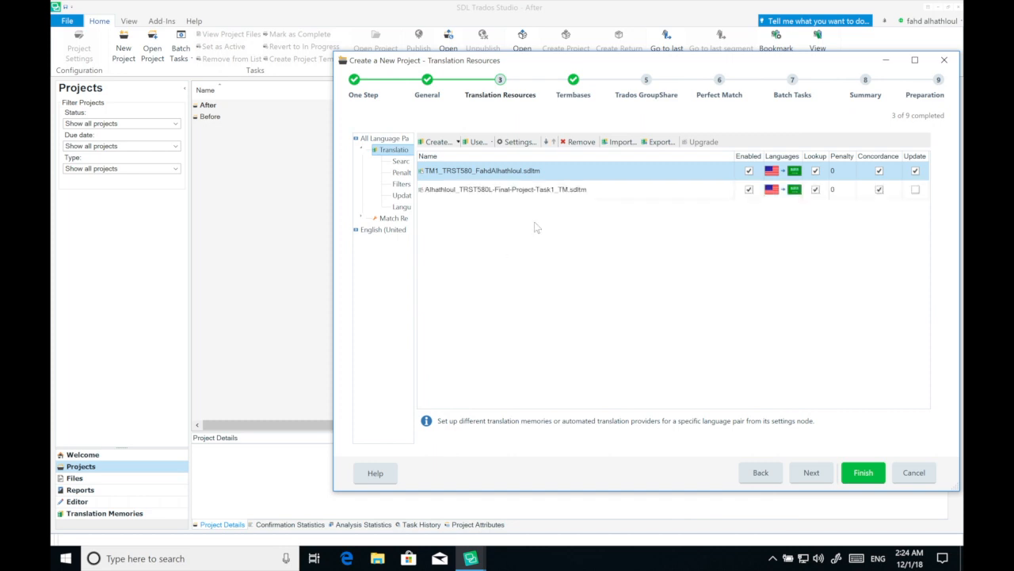
click(749, 171)
click(915, 189)
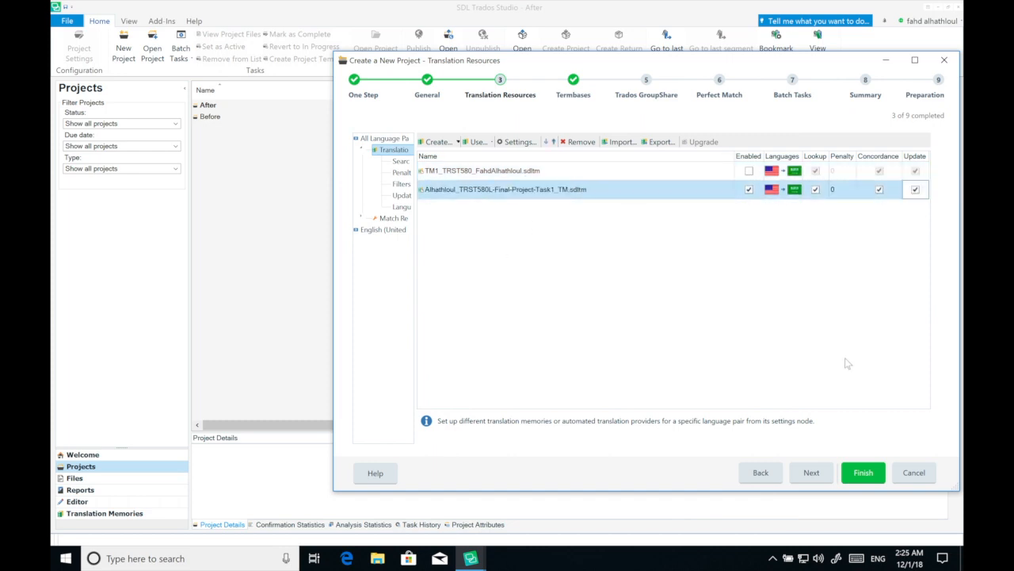
Disable the TB1_TRST580 termbase for the new project.
click(812, 472)
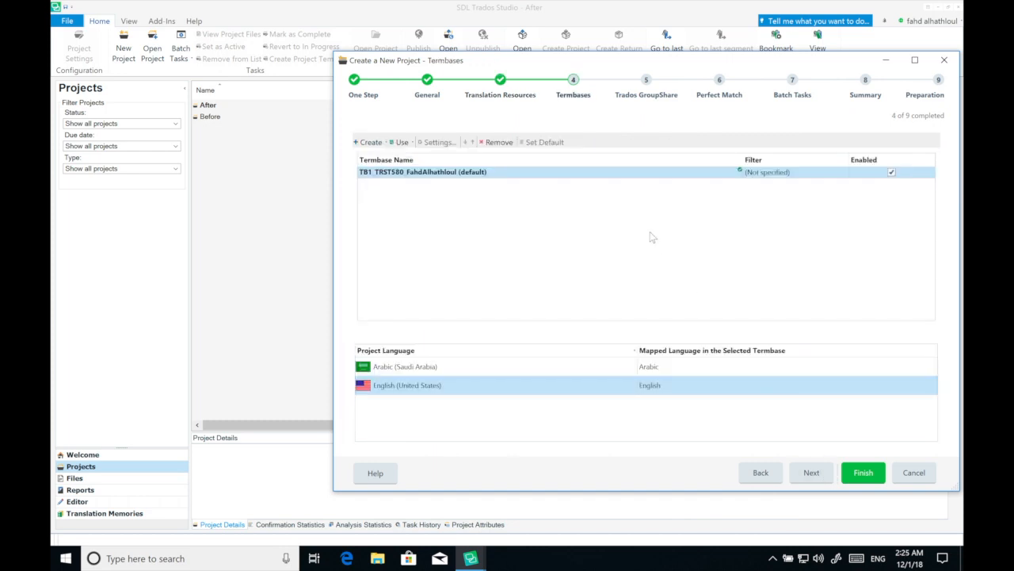
click(892, 172)
click(891, 173)
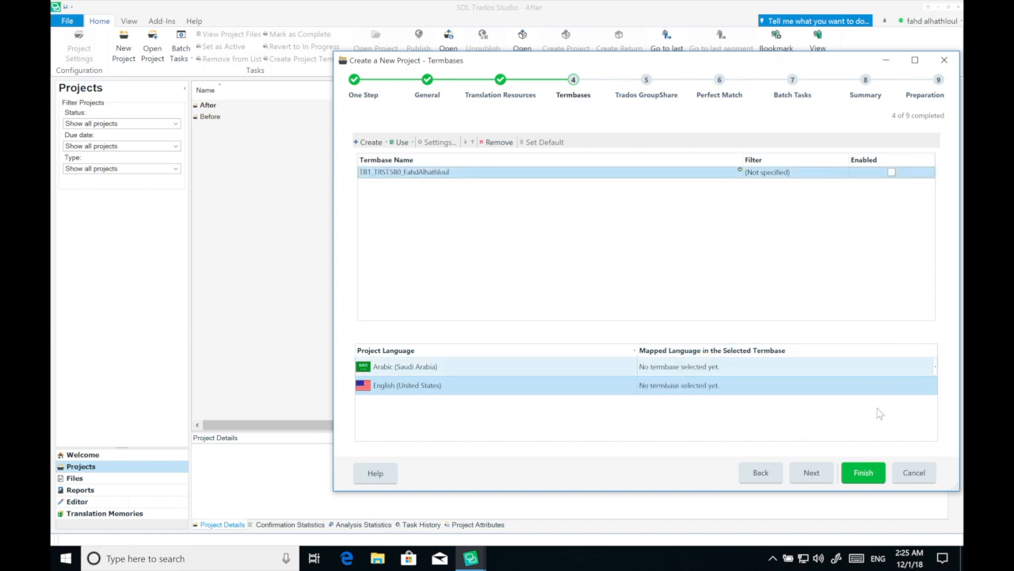
Finish creating the After project with the remaining settings at their defaults and the Prepare without project TM task sequence.
click(811, 472)
click(811, 472)
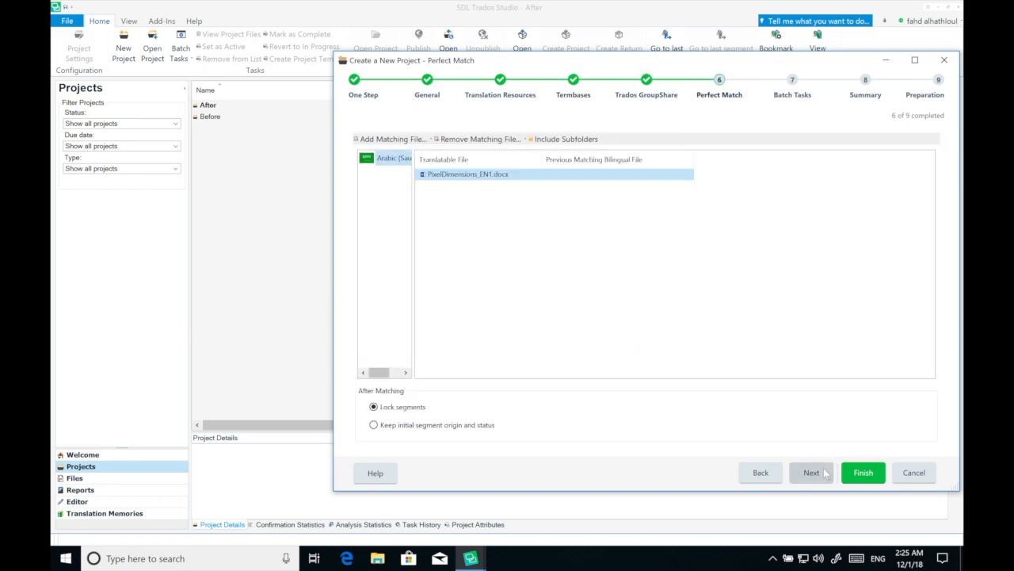
click(814, 472)
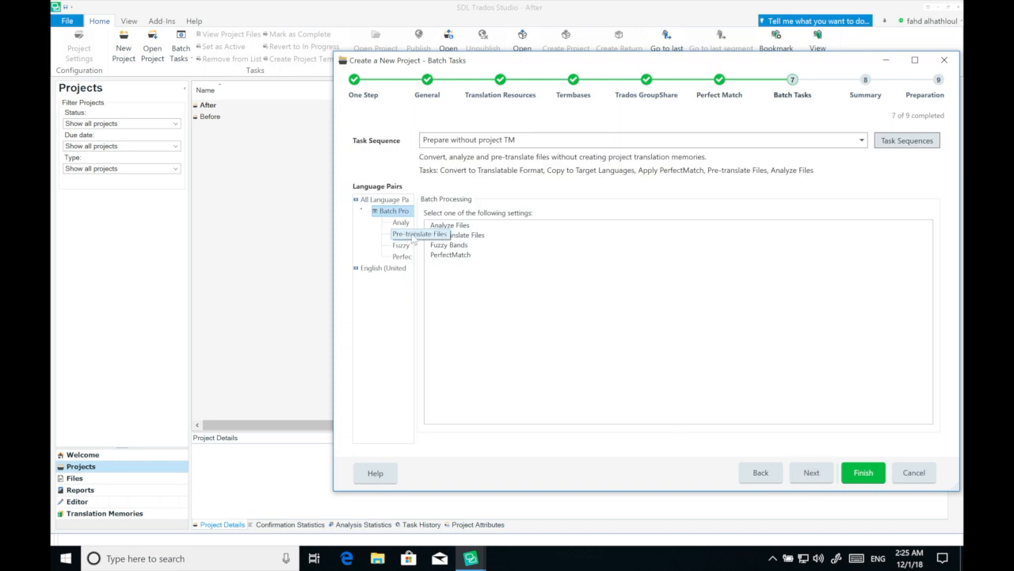
drag(418, 235, 459, 237)
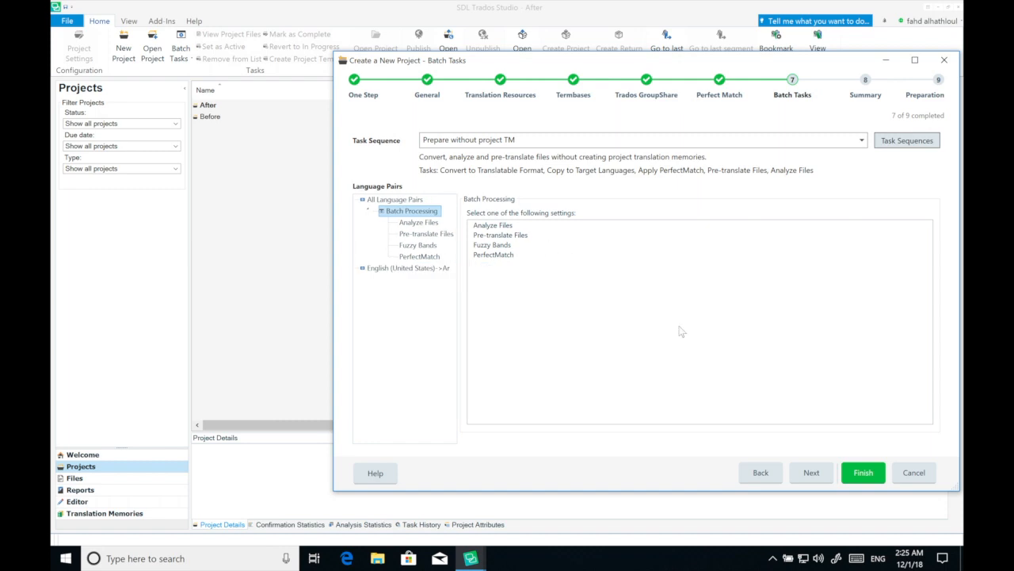
click(863, 475)
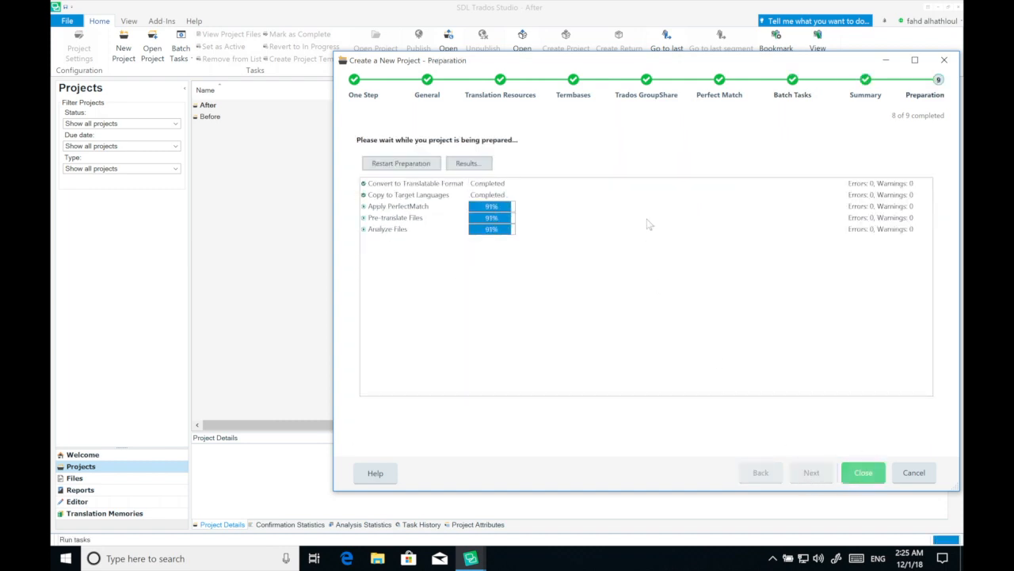
click(863, 472)
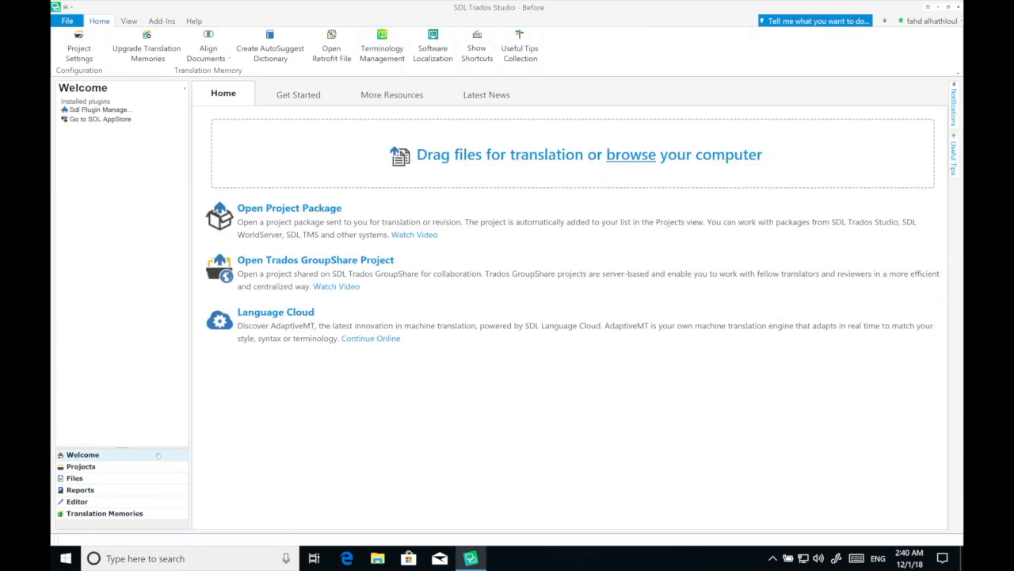
Open the Before project from the project list and open its PixelDimensions_EN1 file for translation.
click(131, 468)
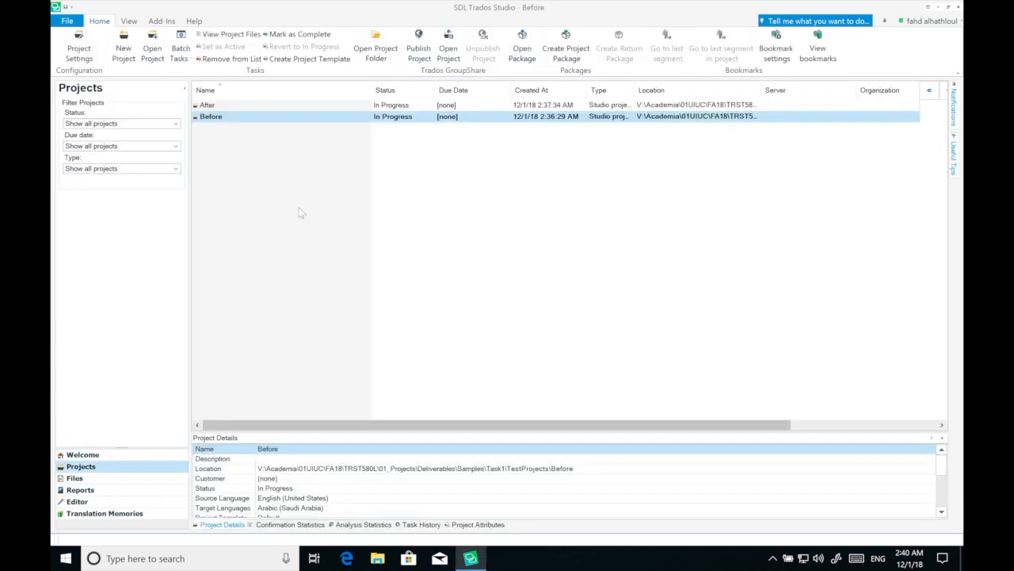
double_click(317, 123)
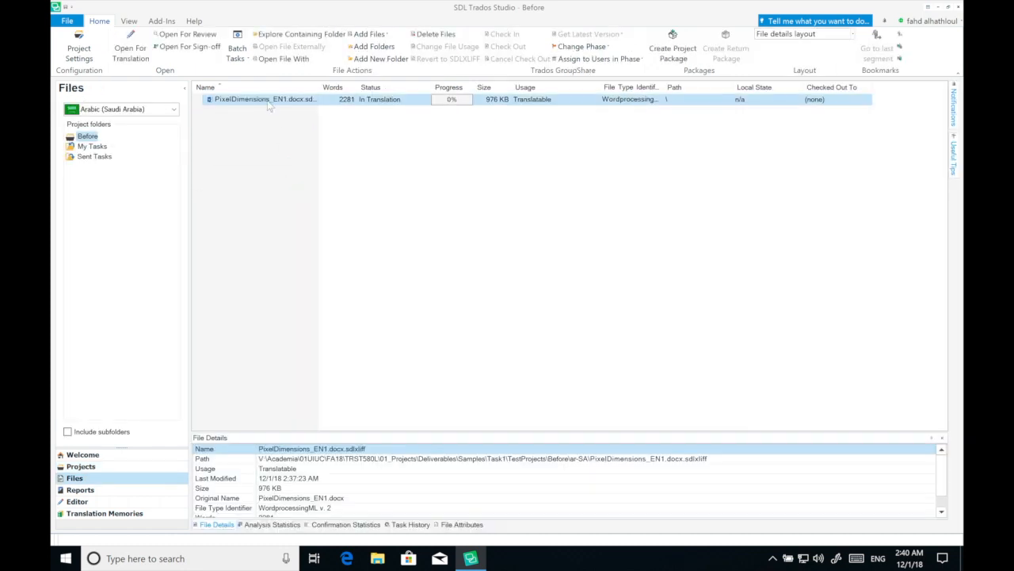
double_click(267, 100)
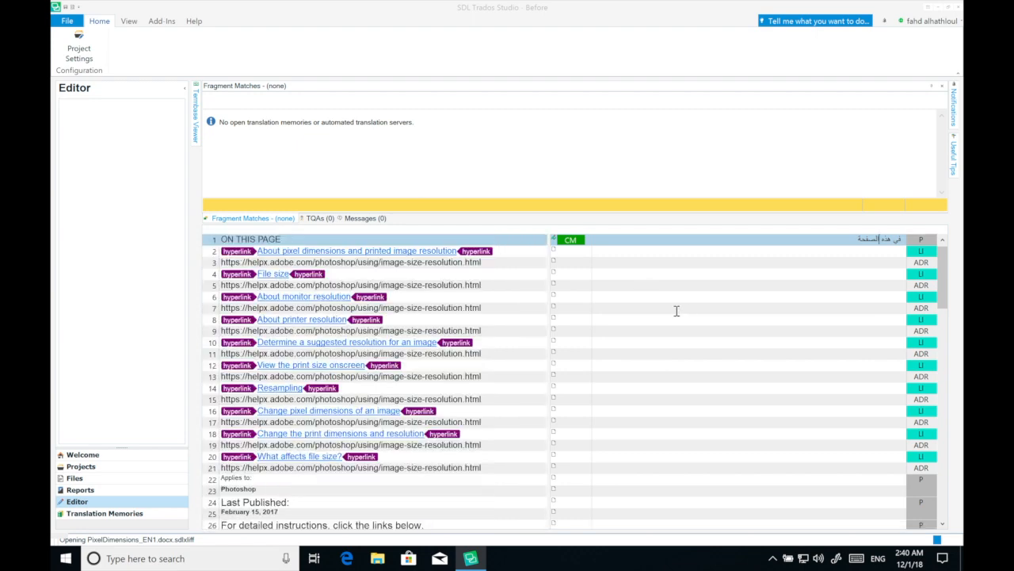
Examine how the Before file's source text is segmented around abbreviations such as "lpi." and "ppi.".
scroll(602, 318, down, 10)
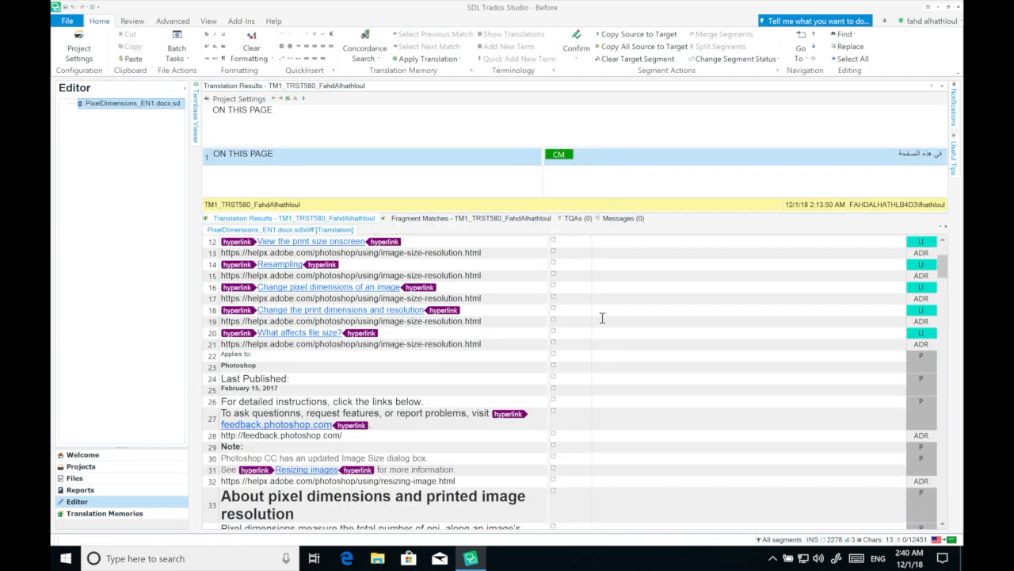
scroll(602, 318, down, 10)
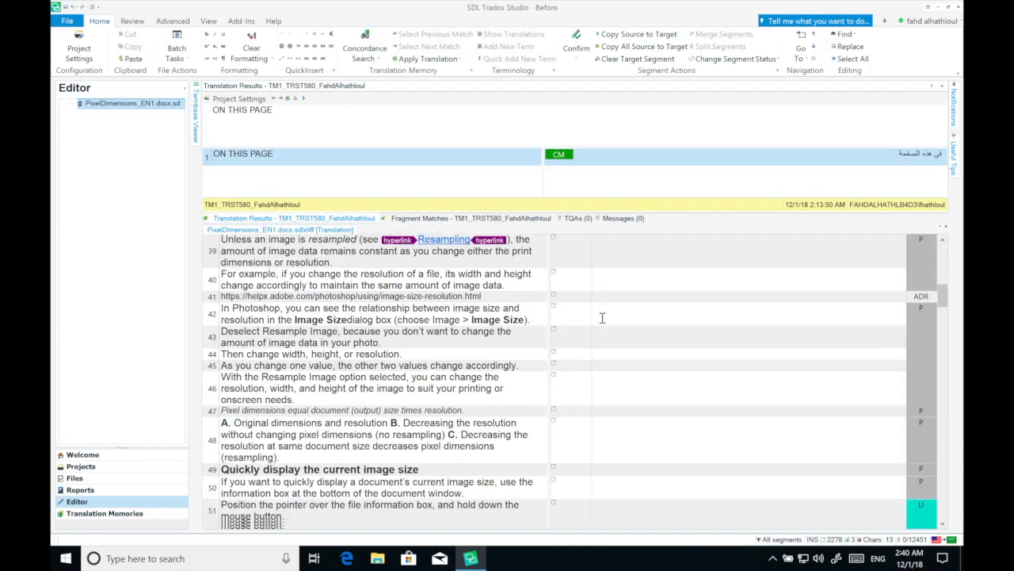
scroll(602, 318, down, 10)
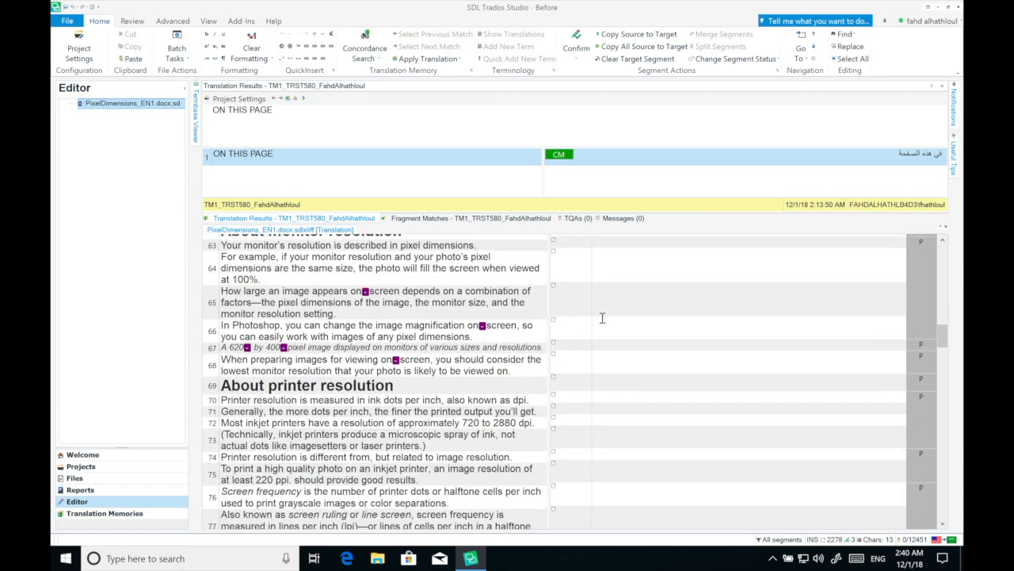
scroll(602, 317, down, 5)
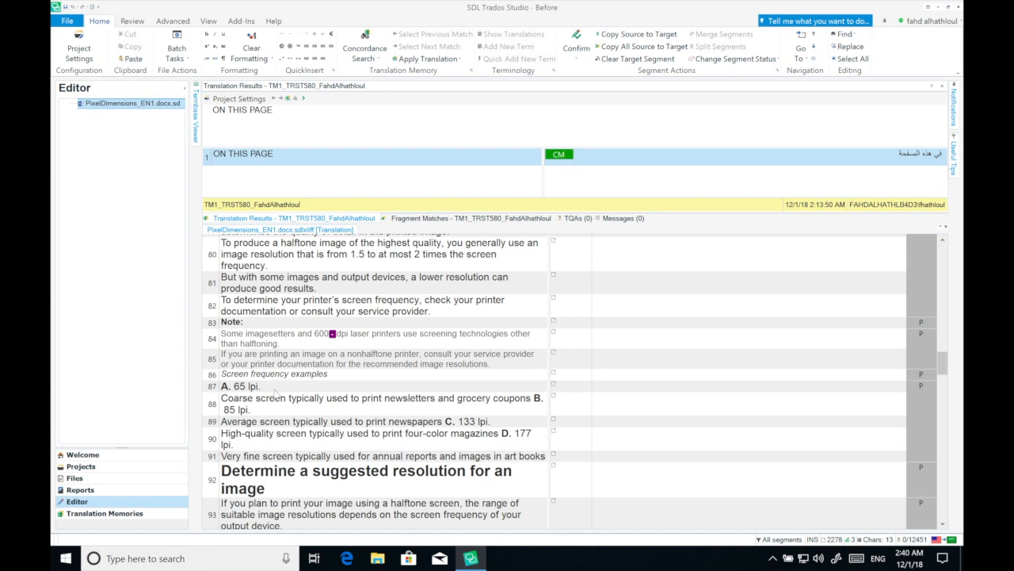
drag(264, 389, 248, 386)
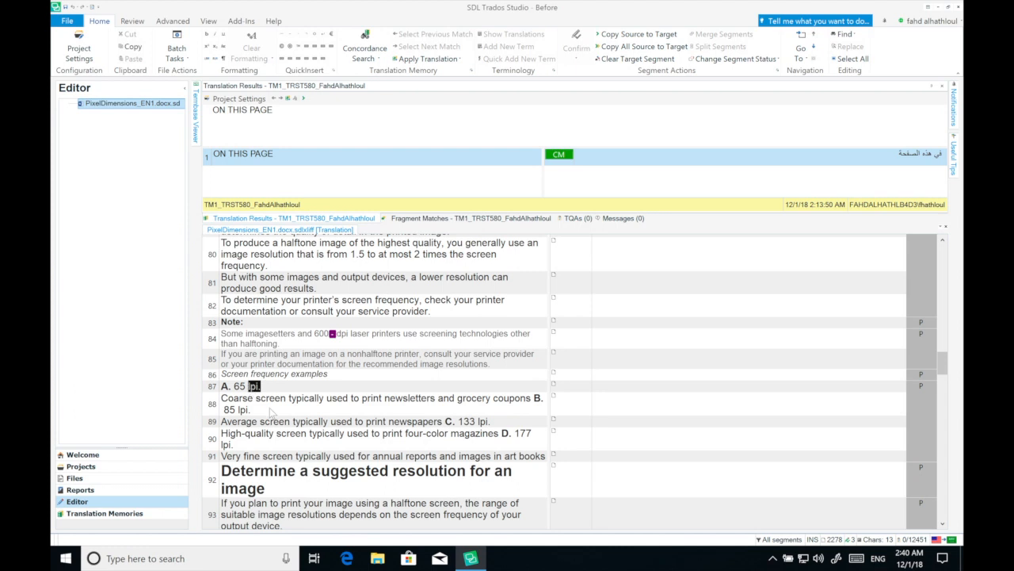
click(293, 386)
scroll(340, 408, down, 10)
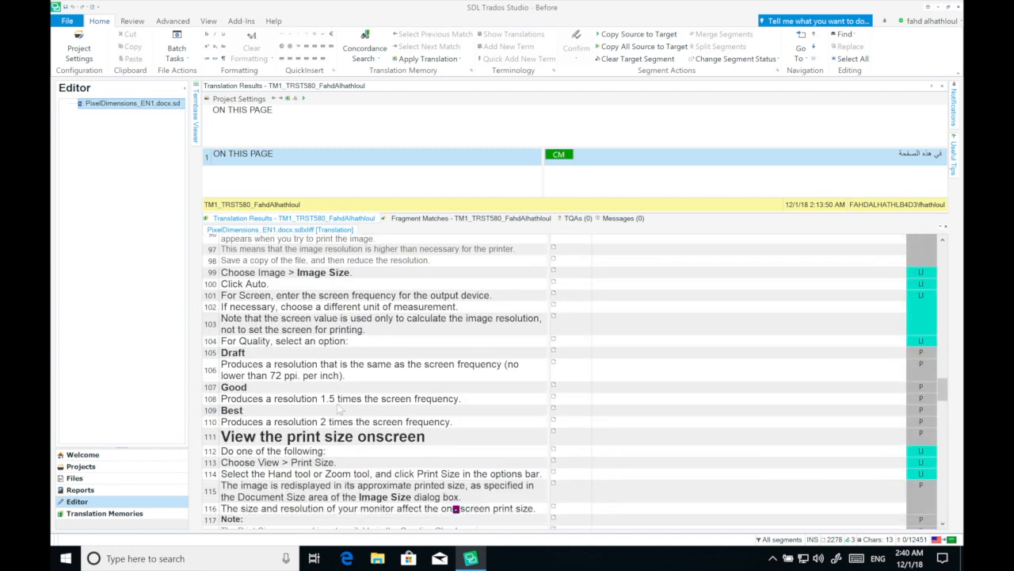
scroll(389, 432, down, 7)
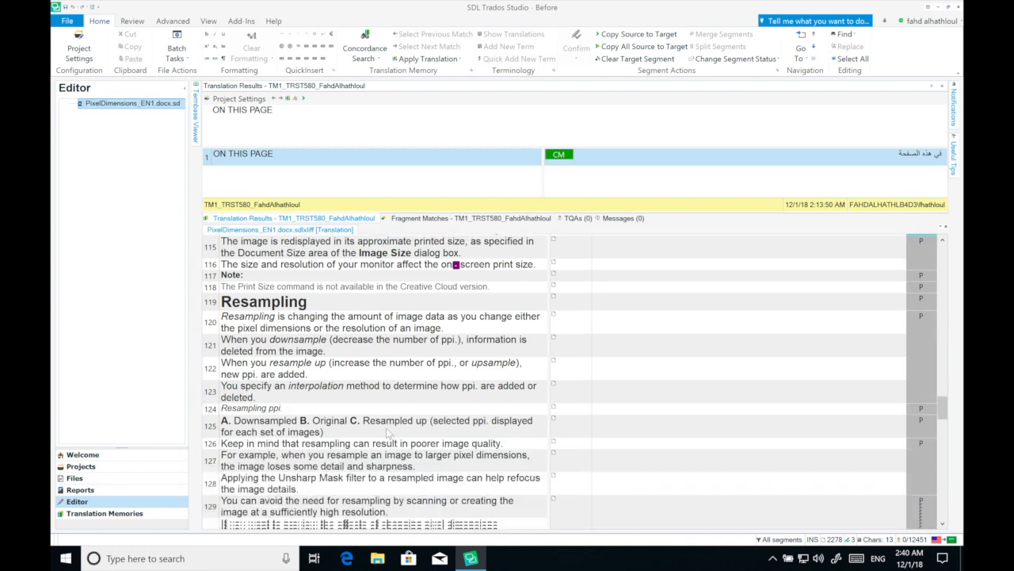
Search the Before file's source text for "win" to locate the segment mentioning Windows.
scroll(388, 432, down, 5)
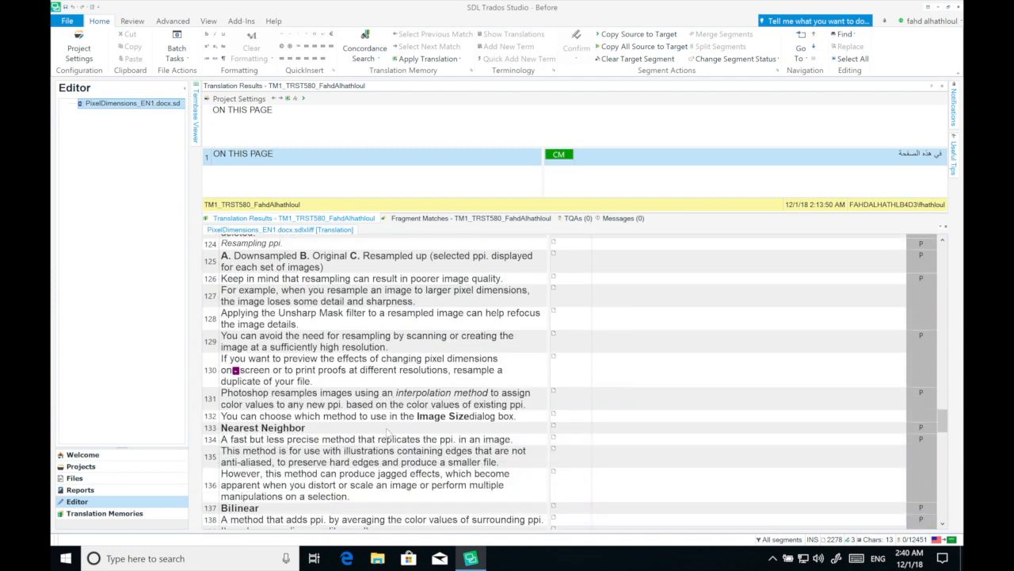
key(ctrl+f)
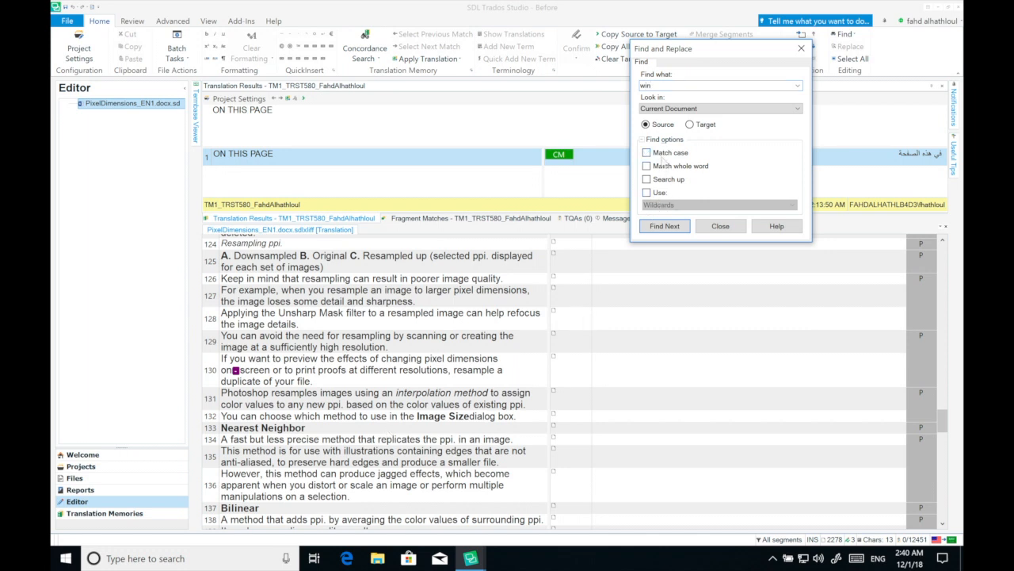
click(665, 226)
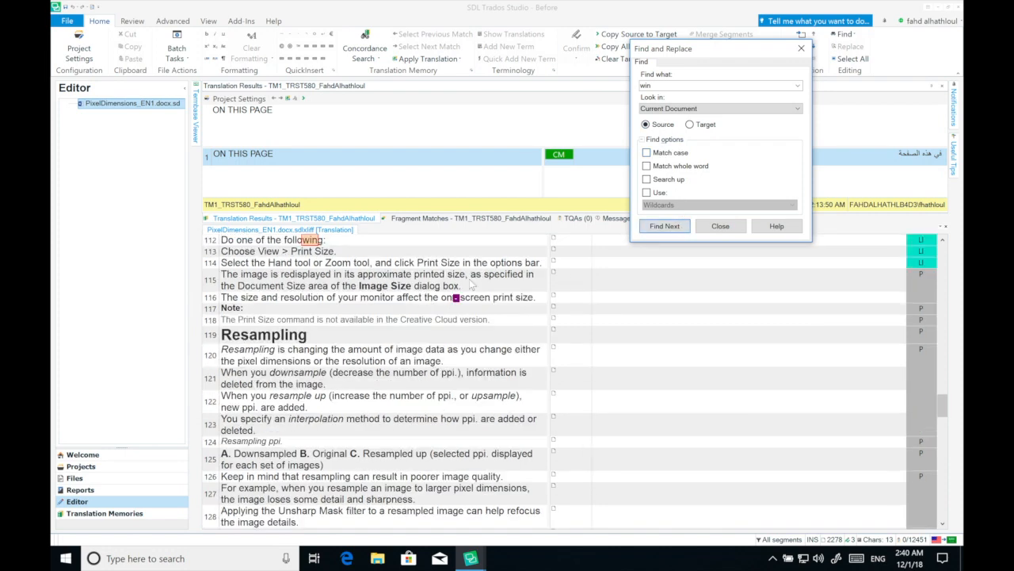
click(664, 226)
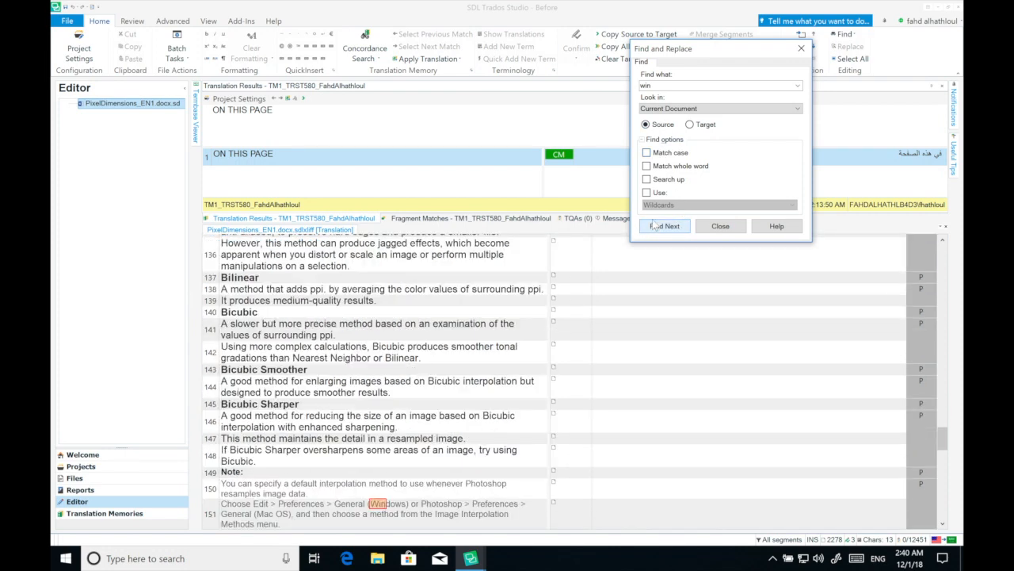
key(Escape)
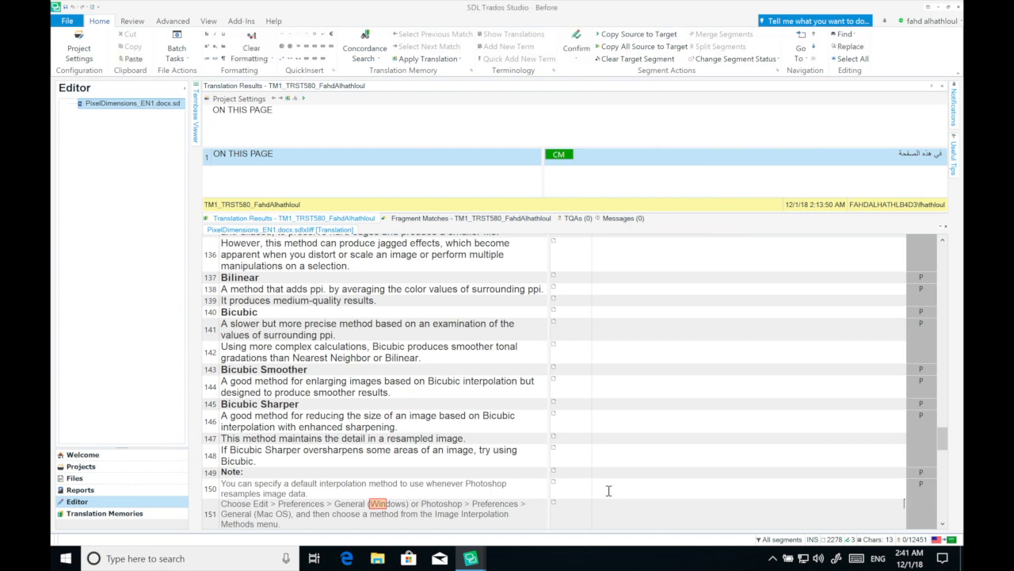
Activate segment 151 of the Before file and check its recognized elements and translation memory results for Windows and Mac OS.
click(634, 505)
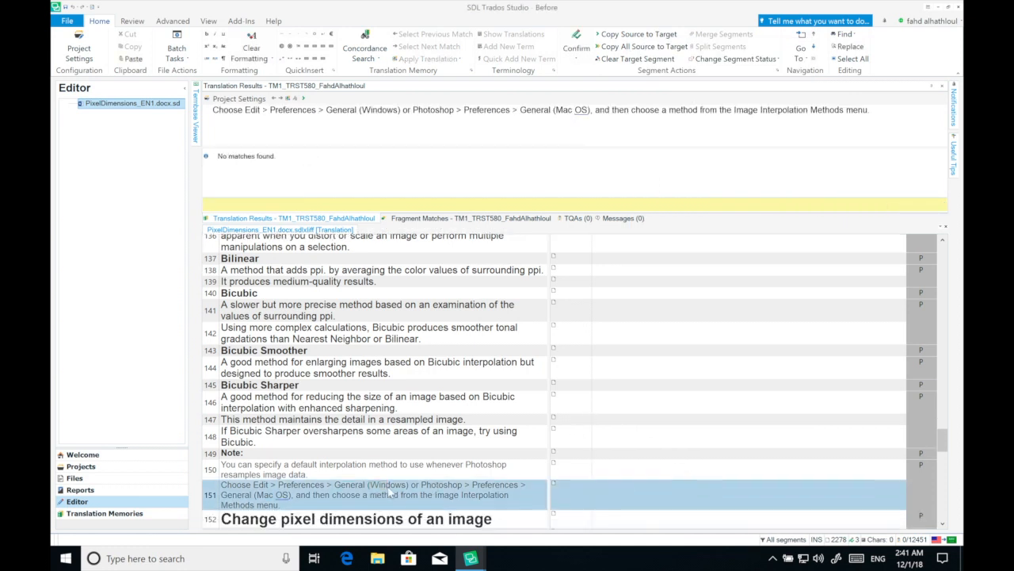
drag(370, 488, 405, 493)
click(372, 485)
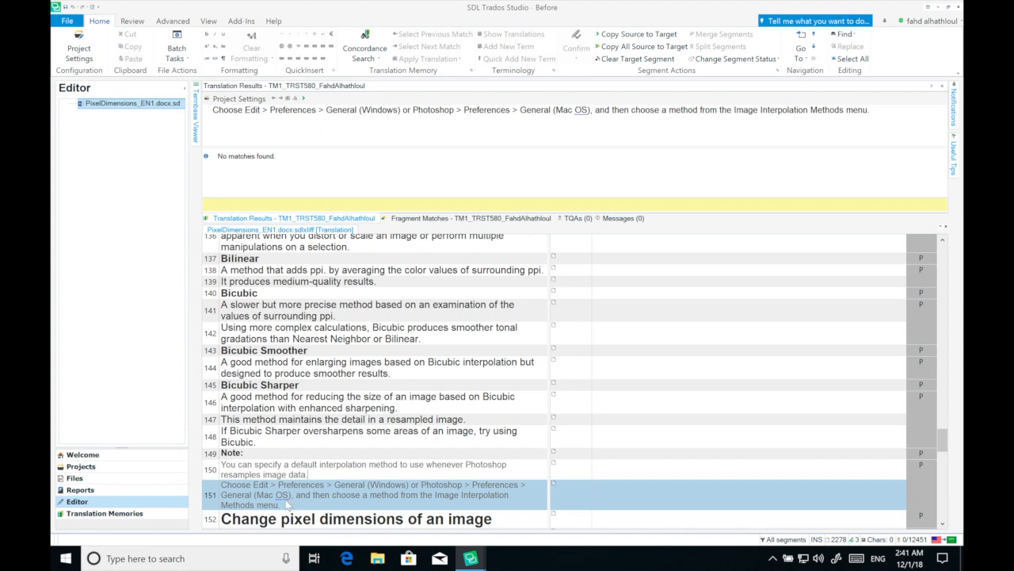
click(356, 495)
click(626, 491)
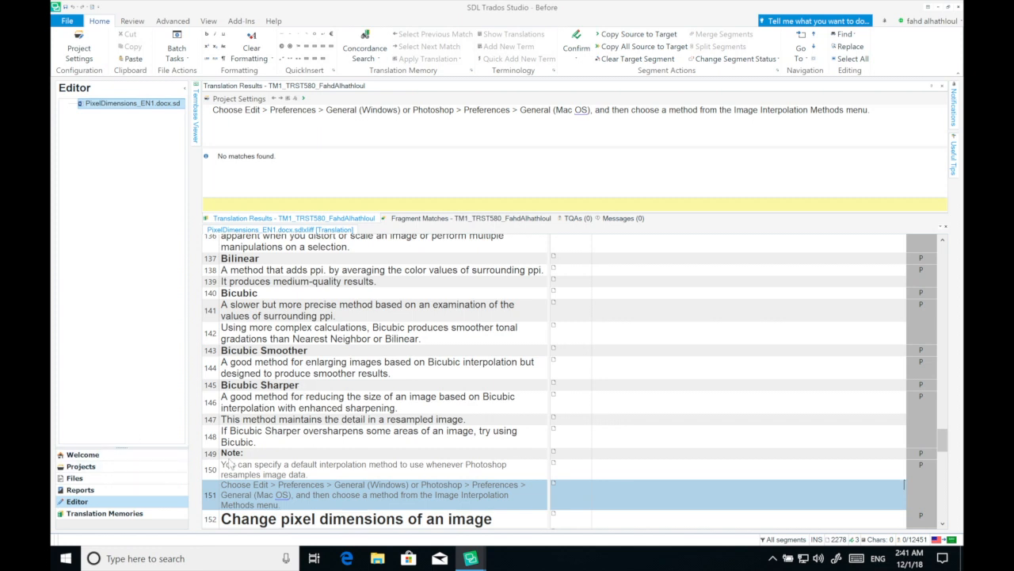
Open the After project from the project list and open its PixelDimensions_EN1 file for translation.
click(99, 469)
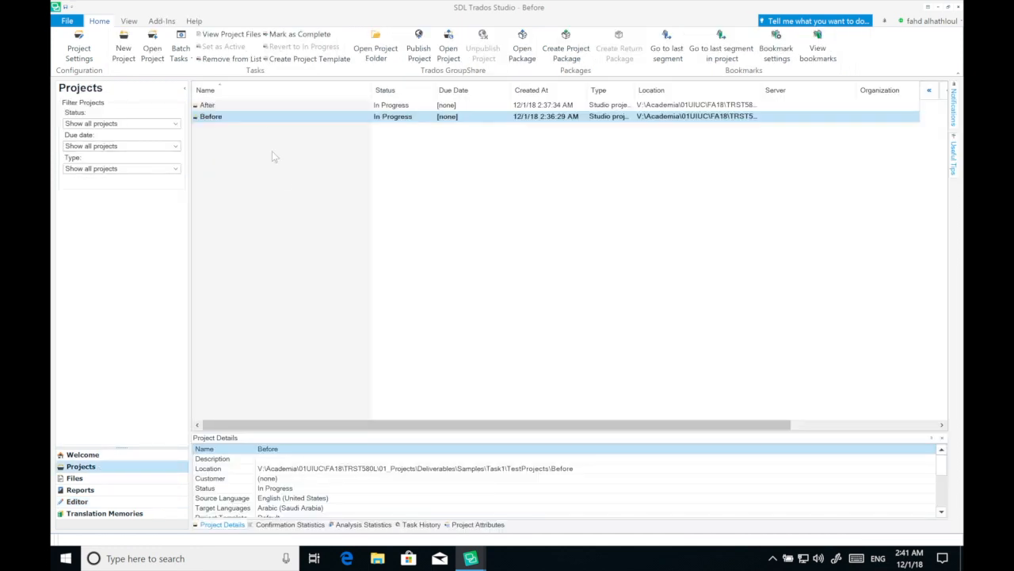
click(261, 97)
double_click(255, 117)
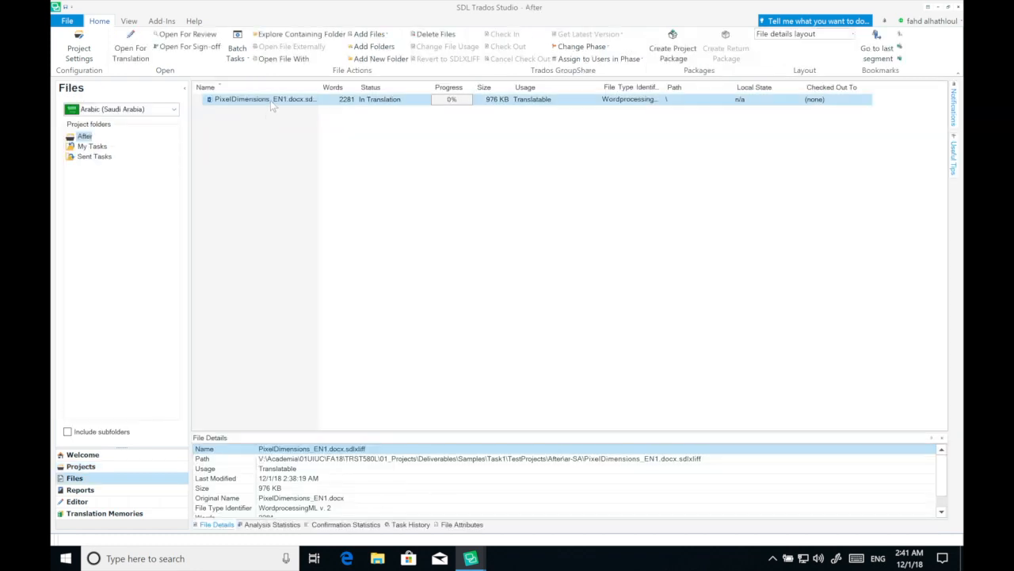
double_click(270, 100)
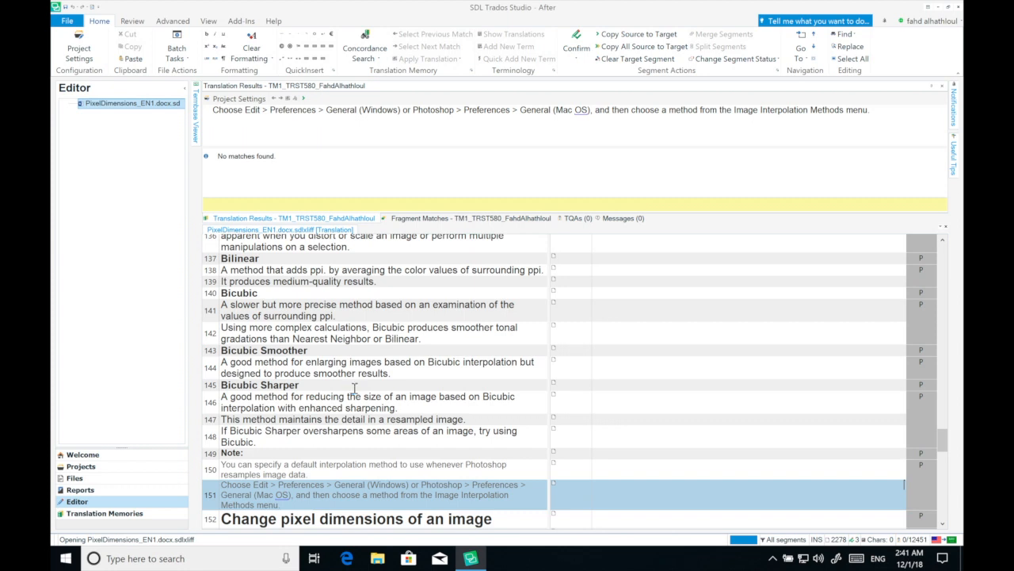
Examine how the After file's source text is segmented around abbreviations such as "lpi." and "ppi.".
scroll(354, 390, down, 5)
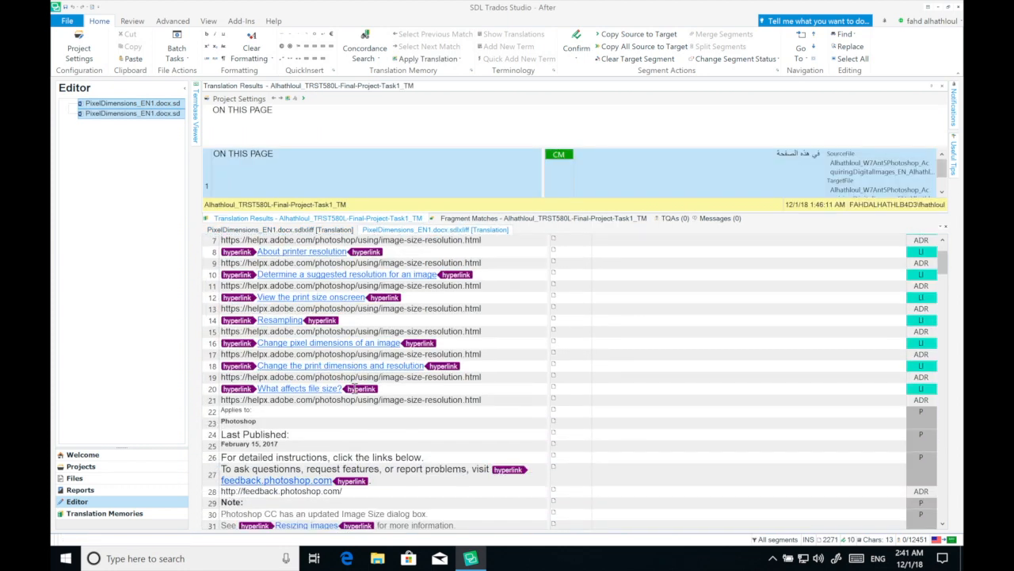
scroll(354, 388, down, 5)
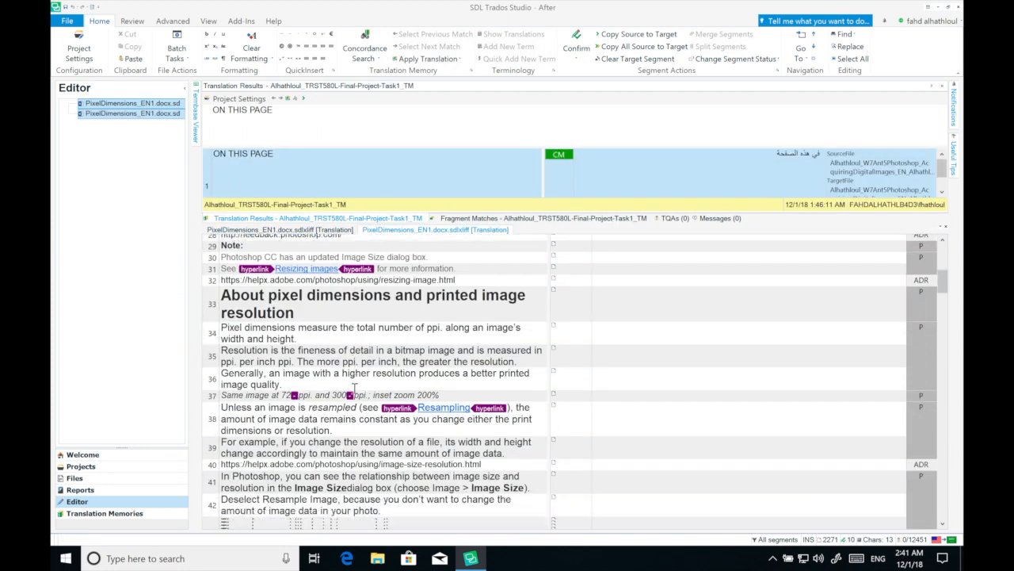
scroll(354, 388, down, 3)
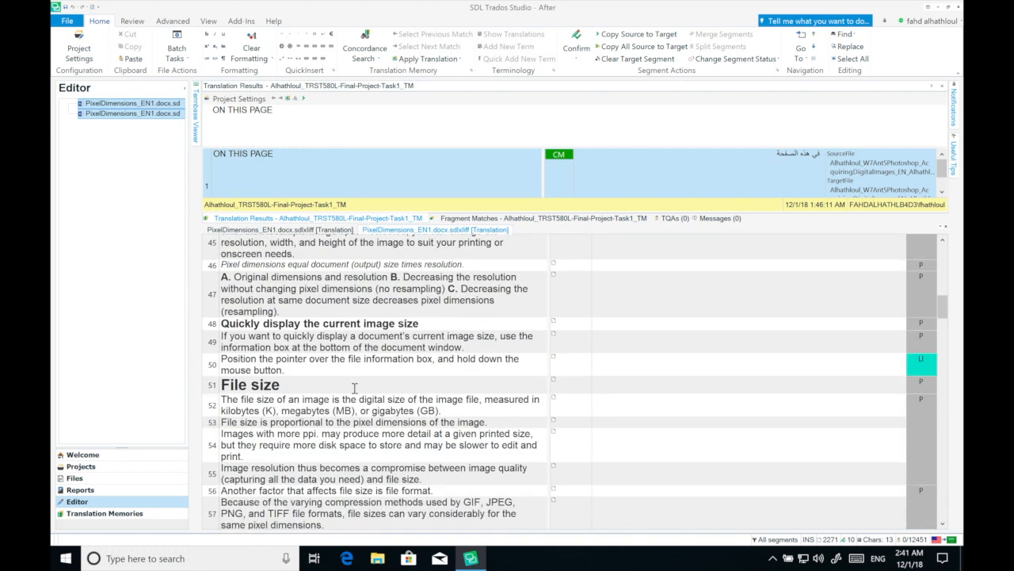
scroll(355, 388, down, 10)
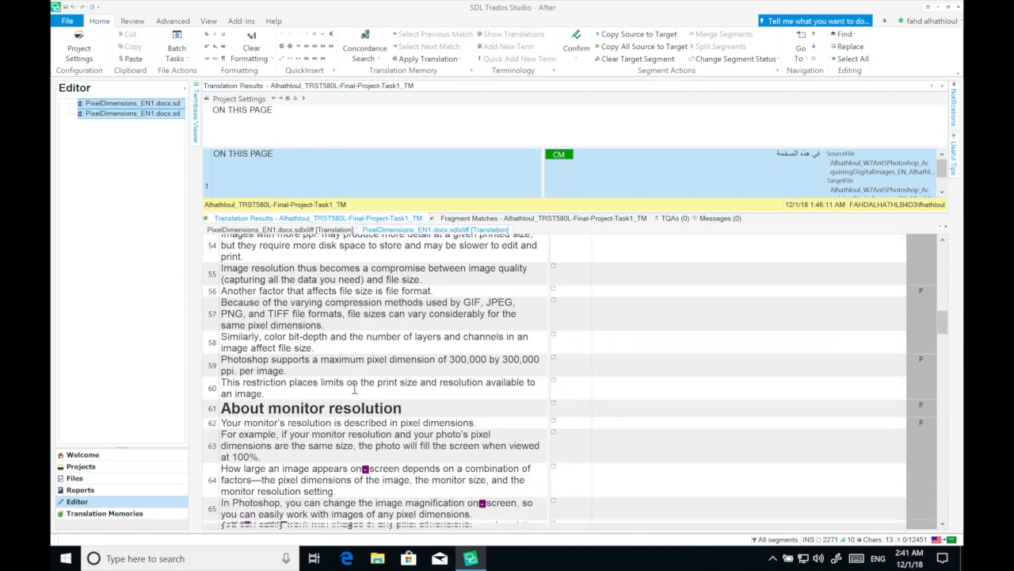
scroll(355, 388, down, 8)
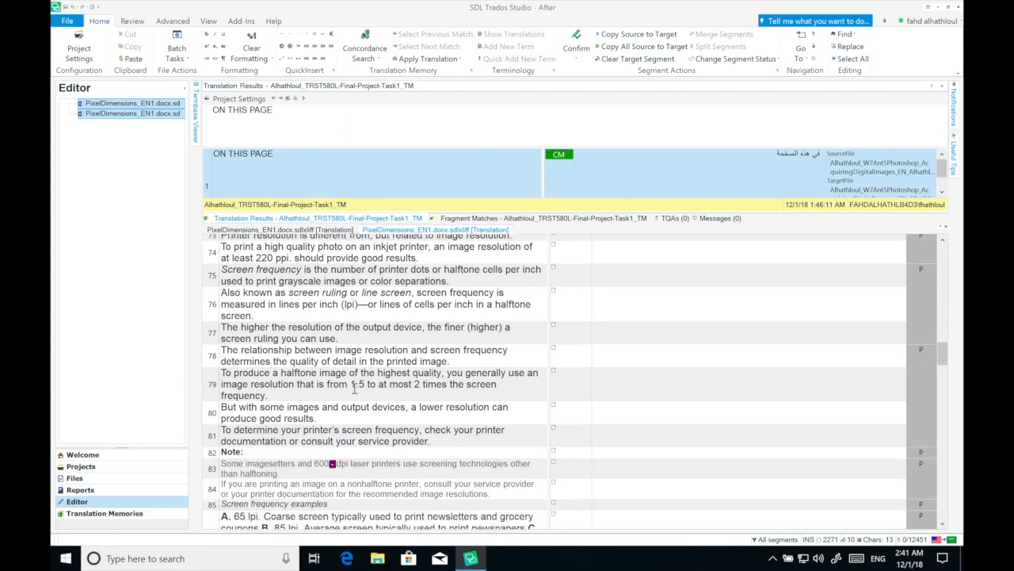
scroll(354, 388, down, 3)
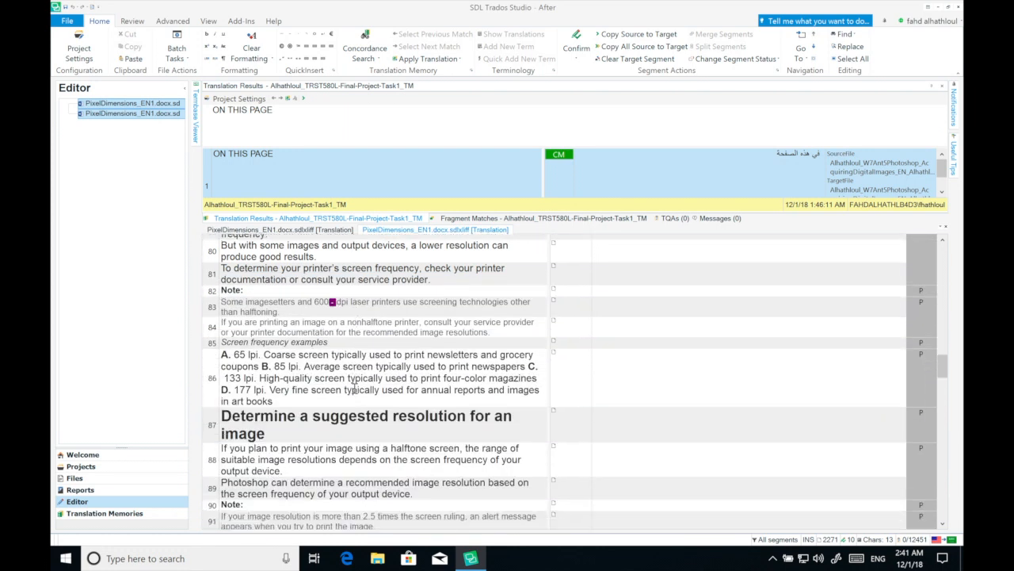
mouse_move(246, 326)
mouse_down()
mouse_move(287, 338)
mouse_move(243, 326)
mouse_up()
click(260, 332)
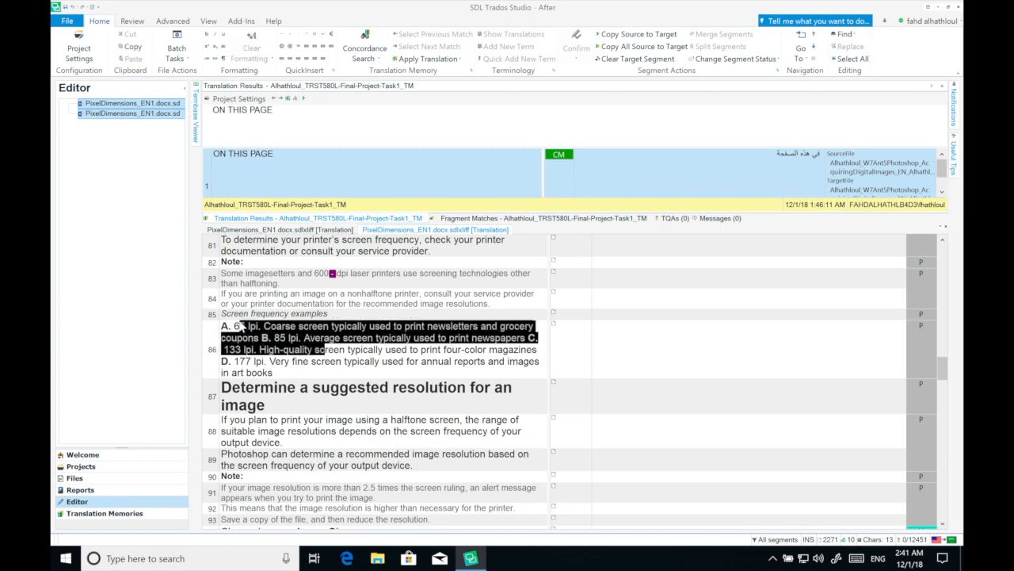
click(317, 340)
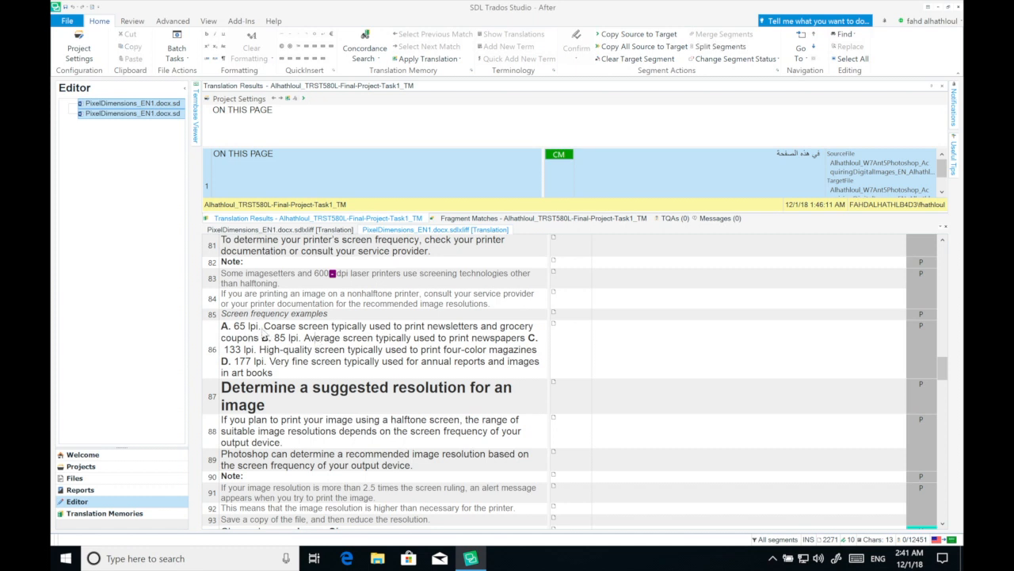
drag(265, 329, 352, 364)
scroll(403, 381, down, 3)
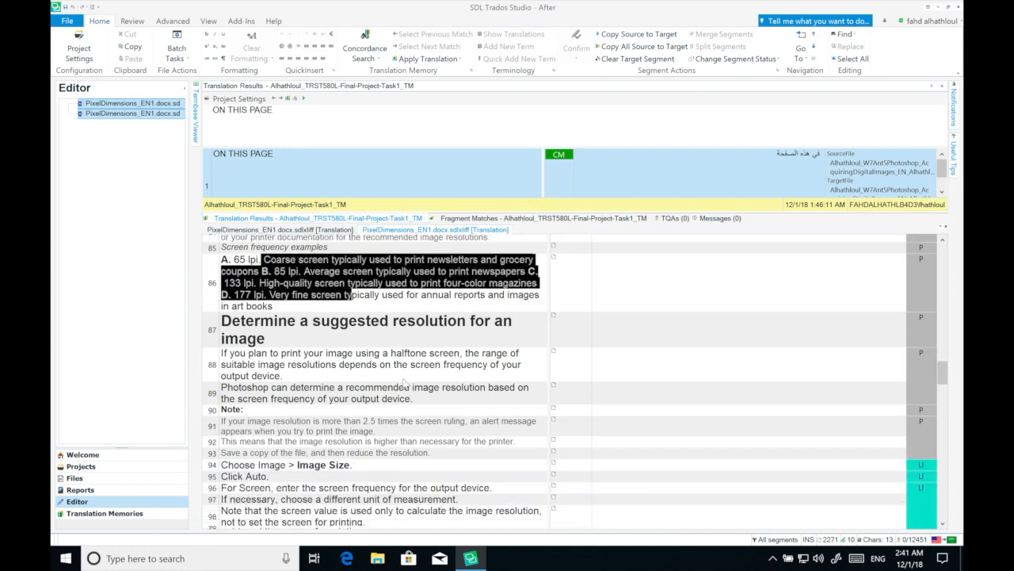
scroll(406, 383, down, 10)
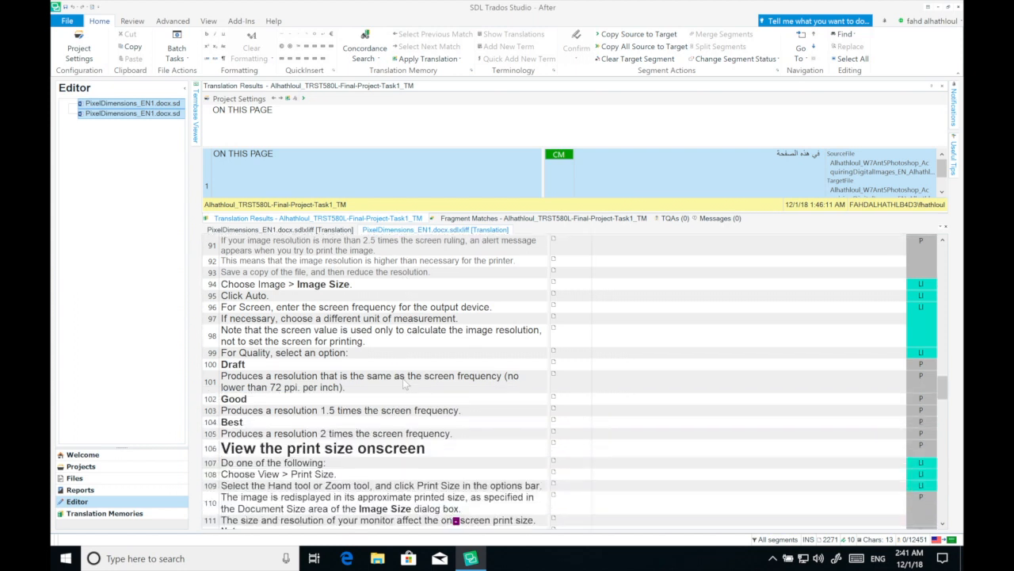
scroll(406, 383, down, 1)
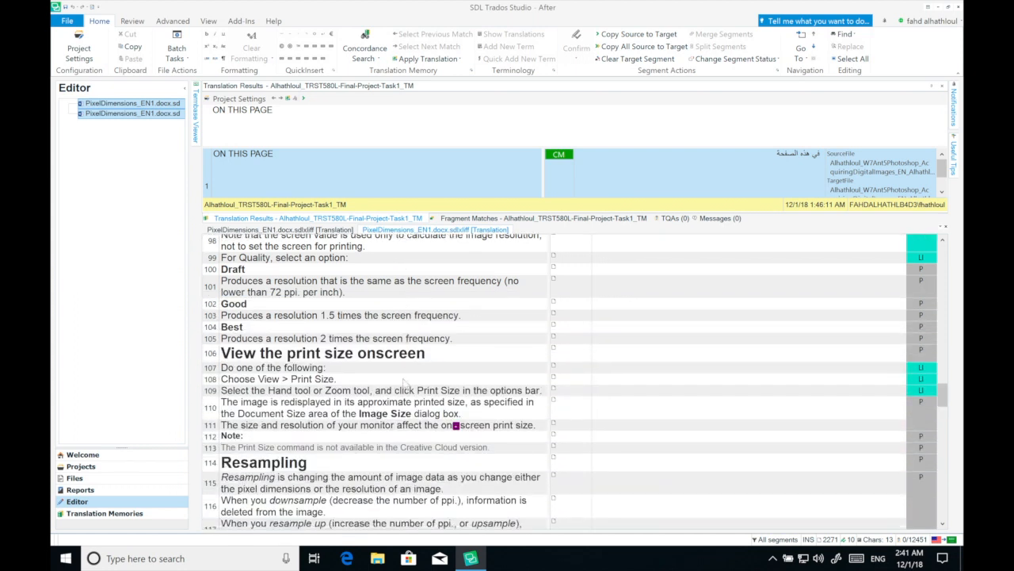
Search the After file's source text for "Wind" to locate the segment mentioning Windows.
key(ctrl+f)
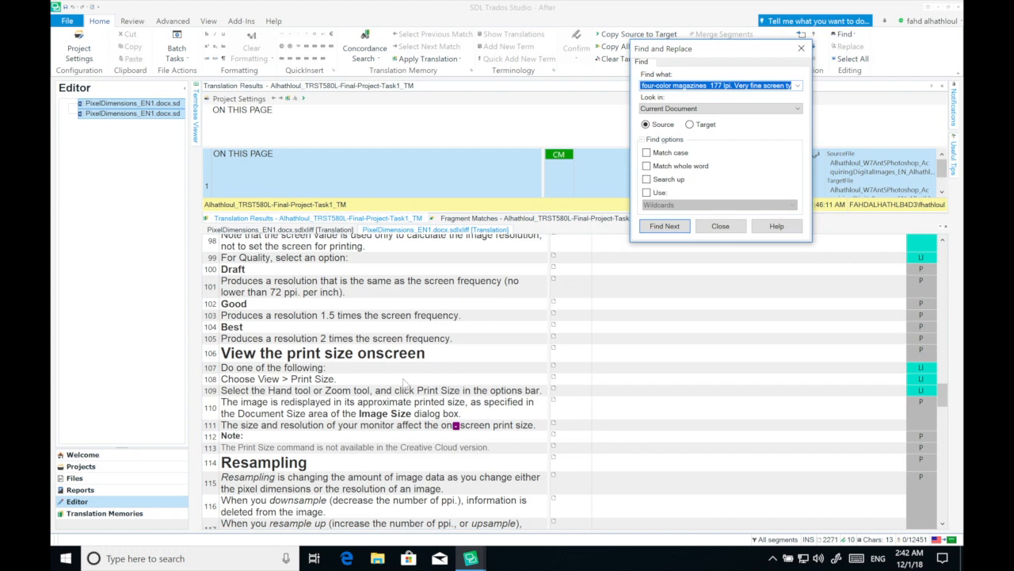
text(Wind)
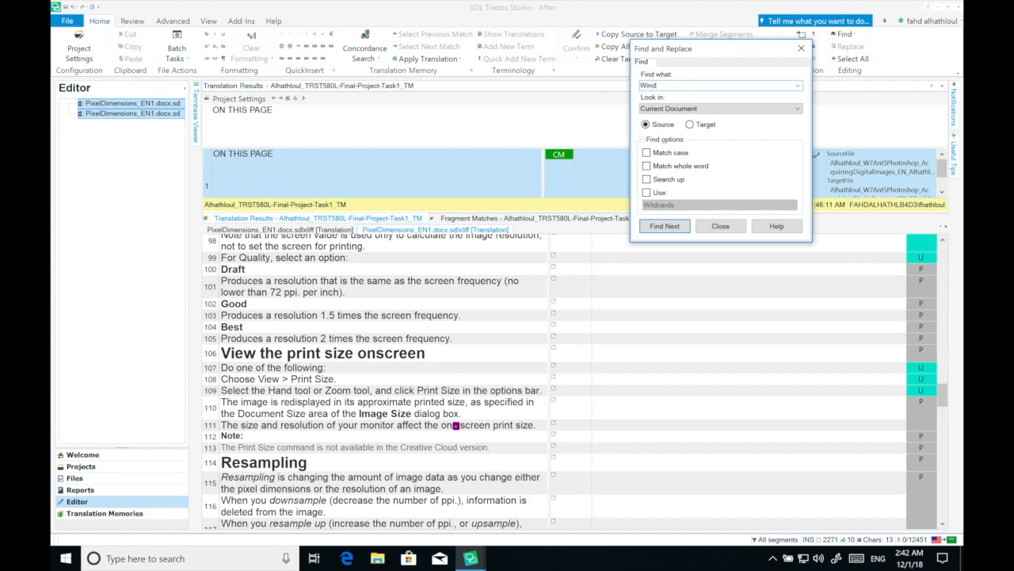
click(665, 226)
key(Escape)
scroll(487, 440, down, 1)
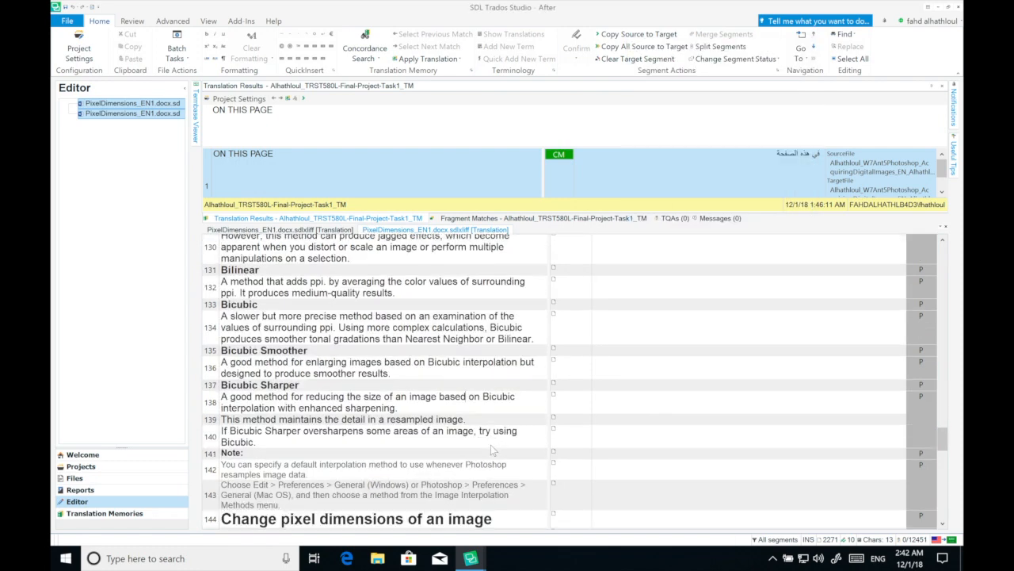
Activate segment 143 of the After file and examine its translation memory match and the recognized Windows and Mac variables.
click(610, 493)
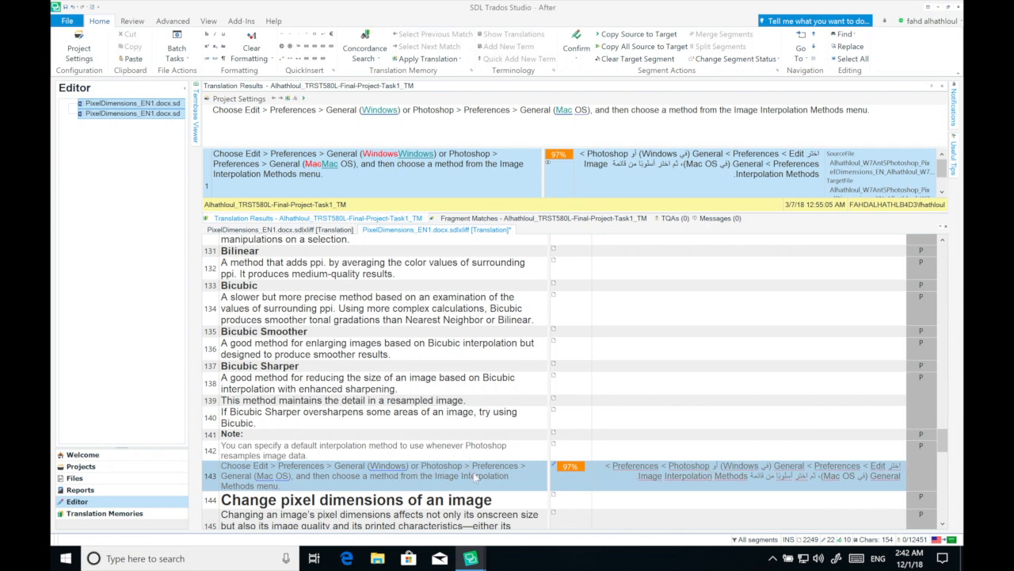
drag(696, 458, 695, 474)
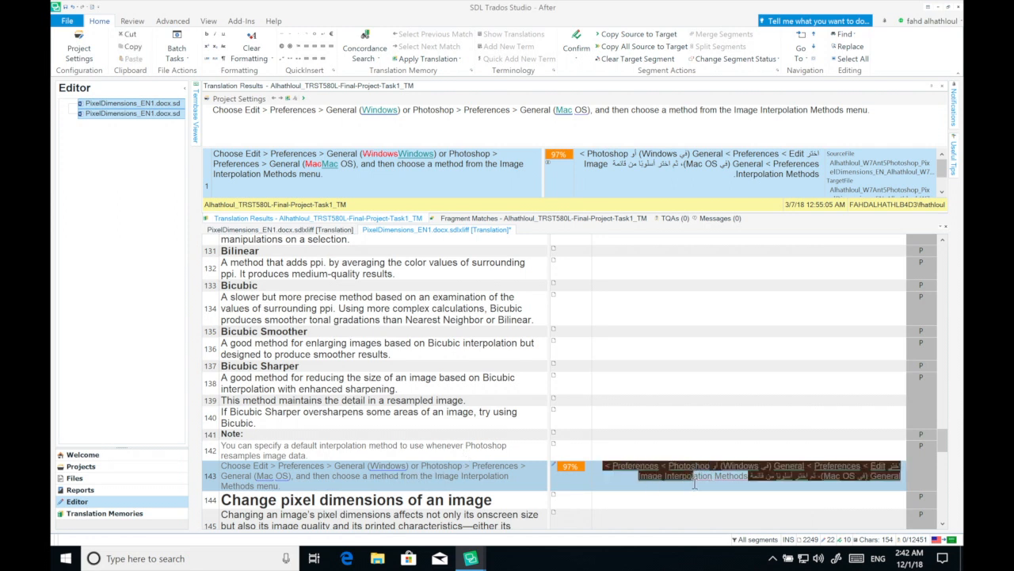
click(435, 478)
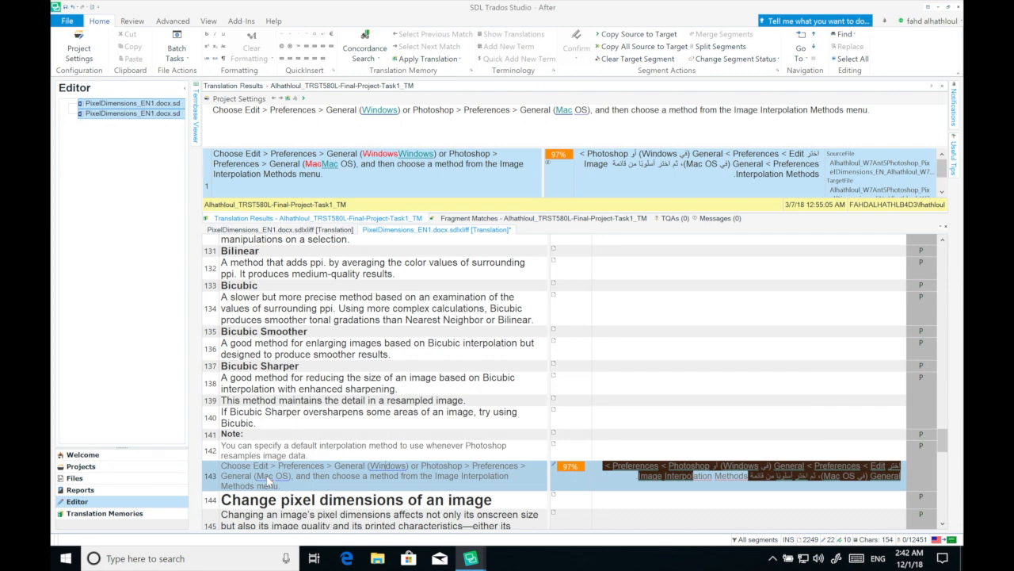
click(613, 483)
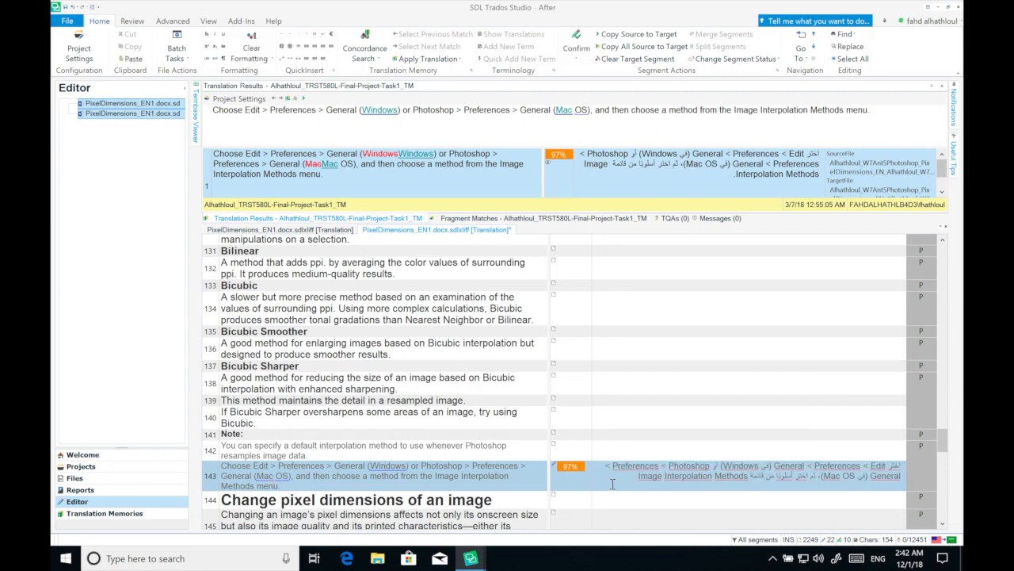
Replace segment 143's target text with "هذا" followed by the Windows variable from the QuickPlace suggestions.
key(ctrl+a)
key(Delete)
text(k)
key(alt+shift)
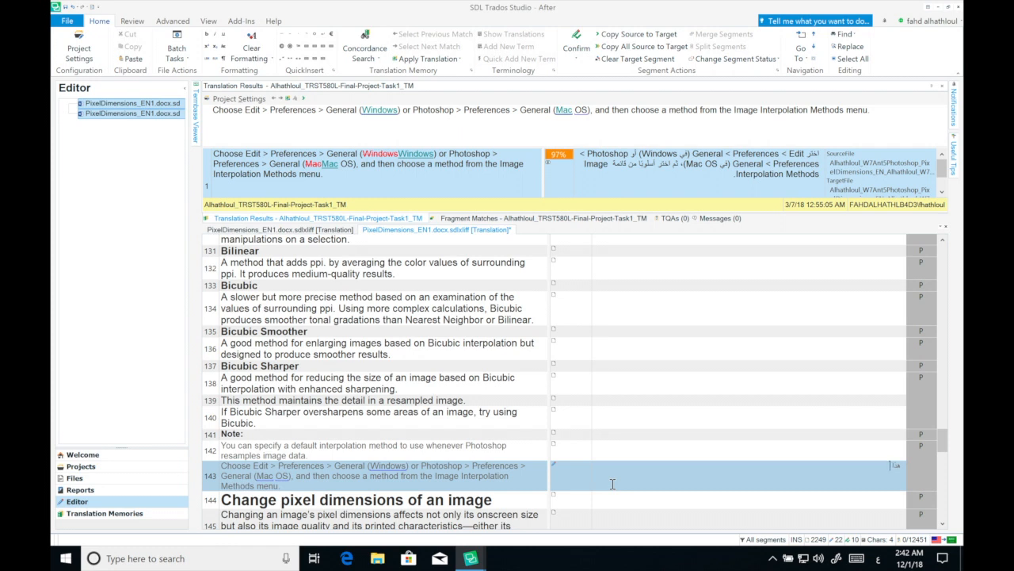
key(ctrl+comma)
key(Down)
key(Down)
key(Up)
key(Down)
key(Up)
key(Up)
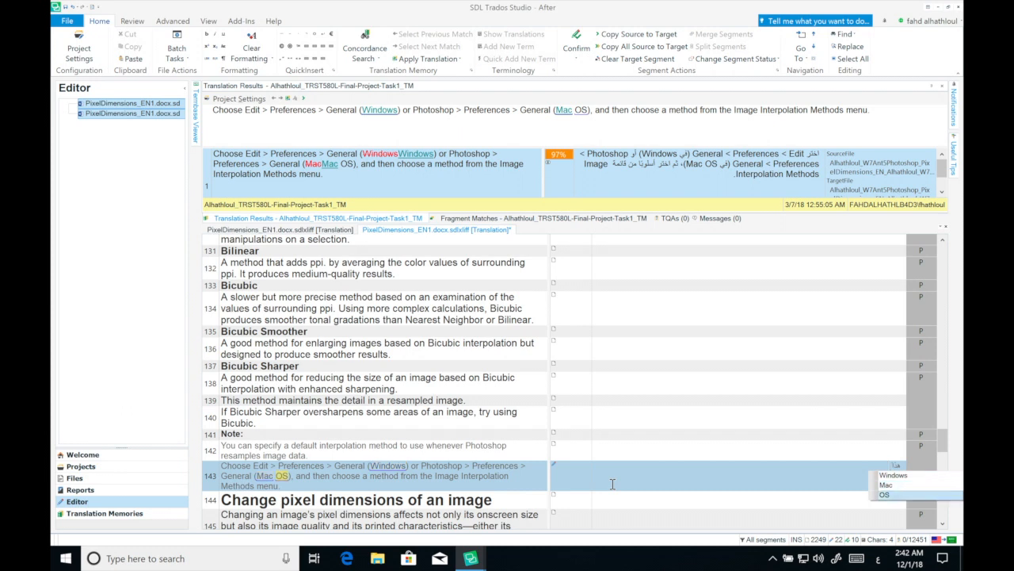
key(Return)
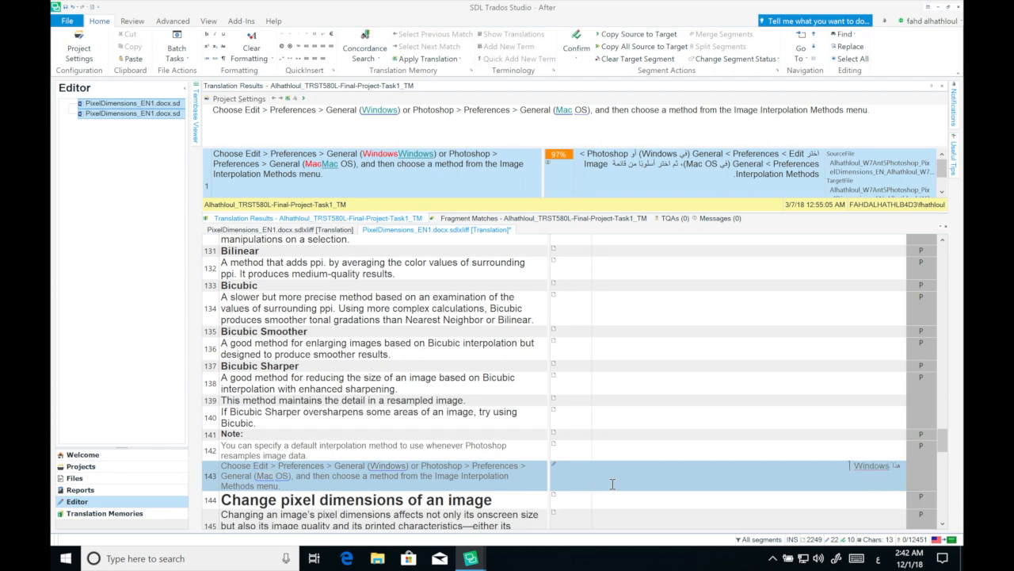
Add "و" and the suggested Mac variable after Windows in segment 143's target text.
text(ل)
key(ctrl+comma)
key(Down)
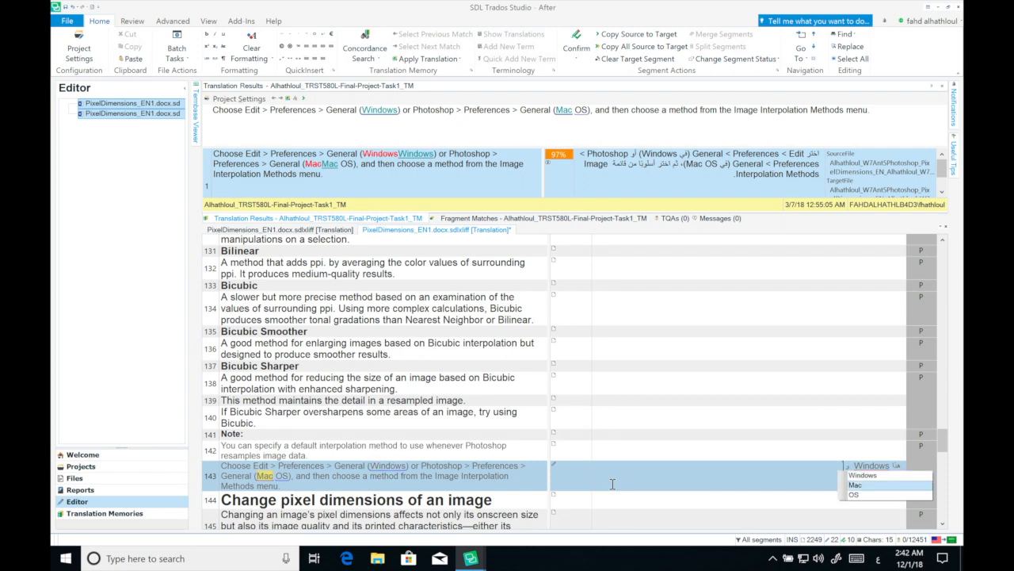
key(Return)
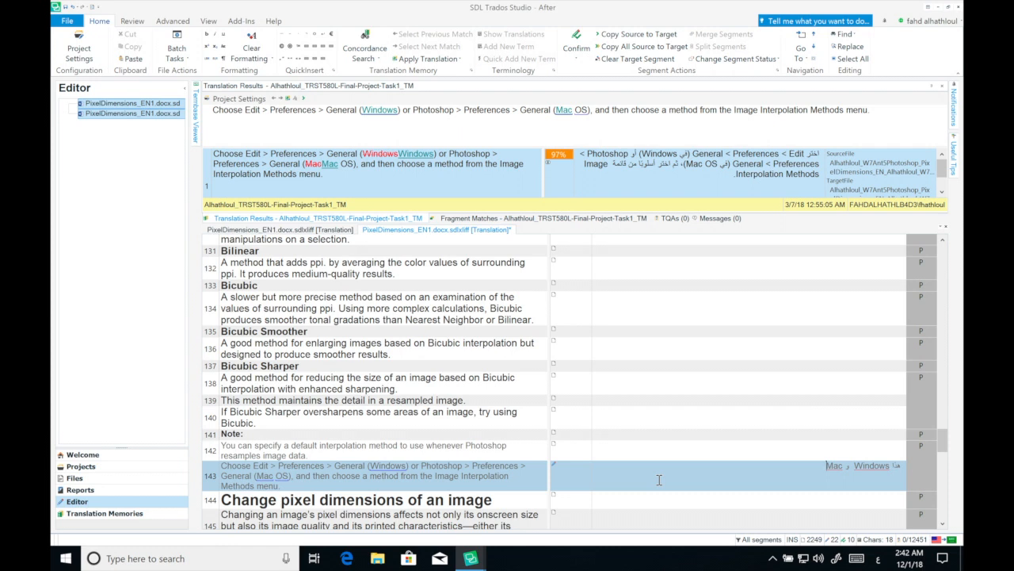
click(107, 217)
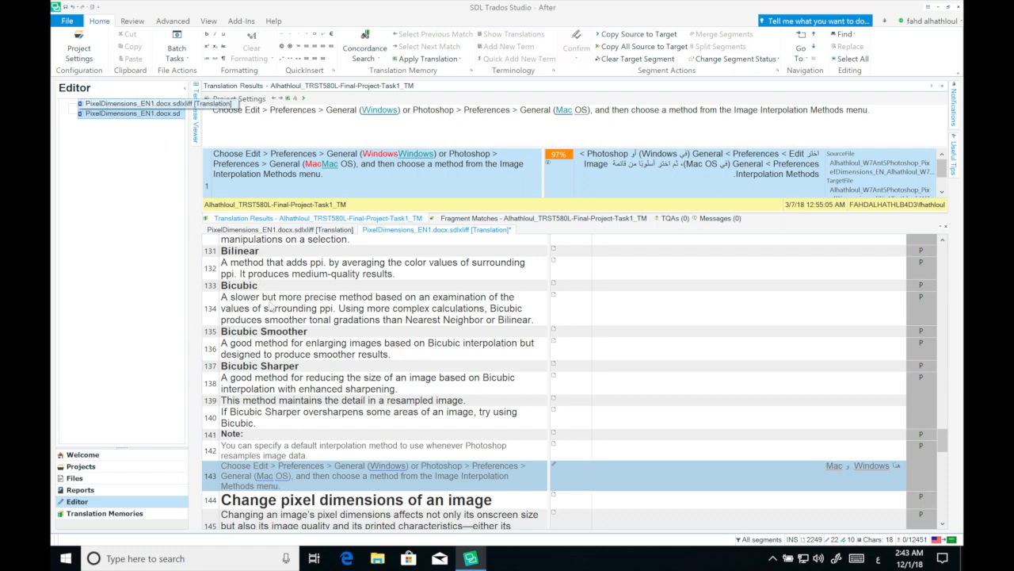
Switch to the Before project's PixelDimensions_EN1.docx file and look through its source segments for the one mentioning Windows.
click(155, 105)
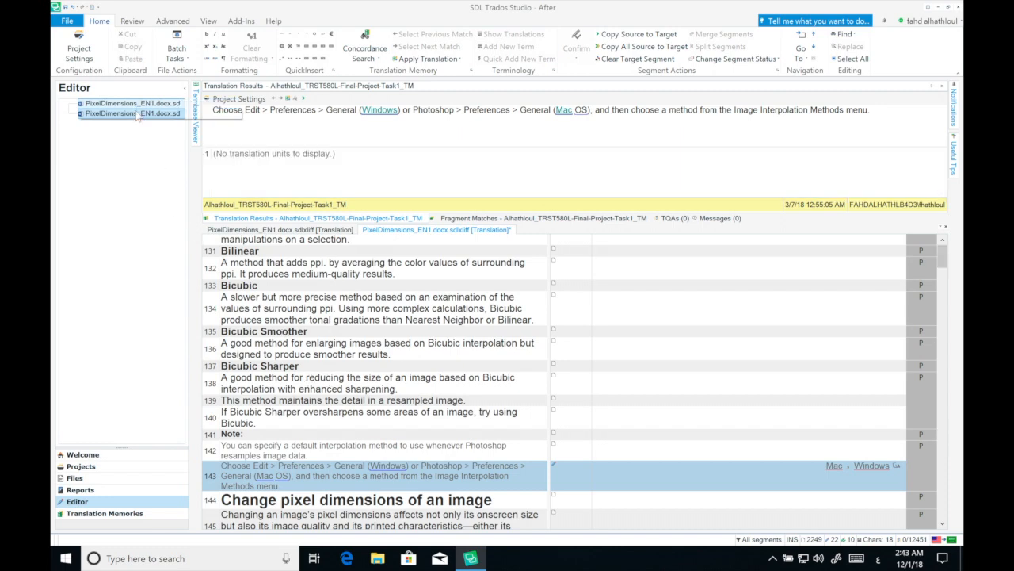
scroll(447, 397, down, 1)
scroll(447, 399, down, 12)
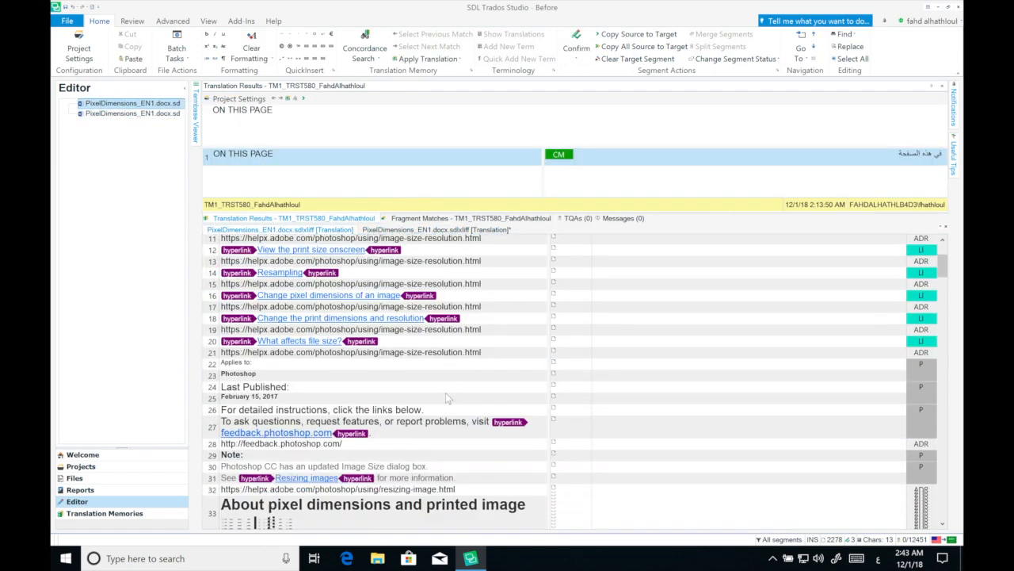
scroll(447, 399, down, 12)
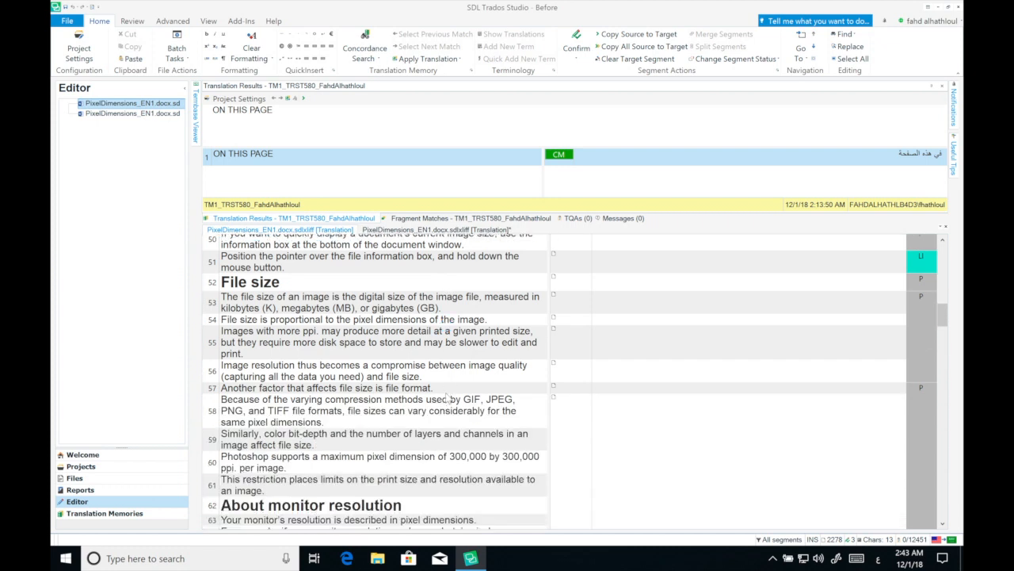
scroll(447, 399, down, 8)
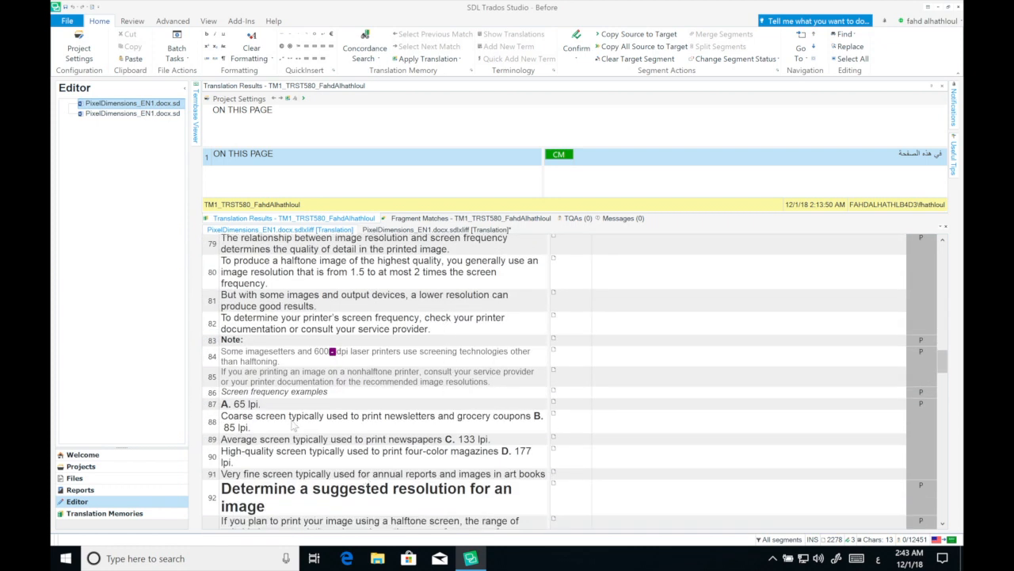
drag(284, 408, 289, 434)
click(270, 409)
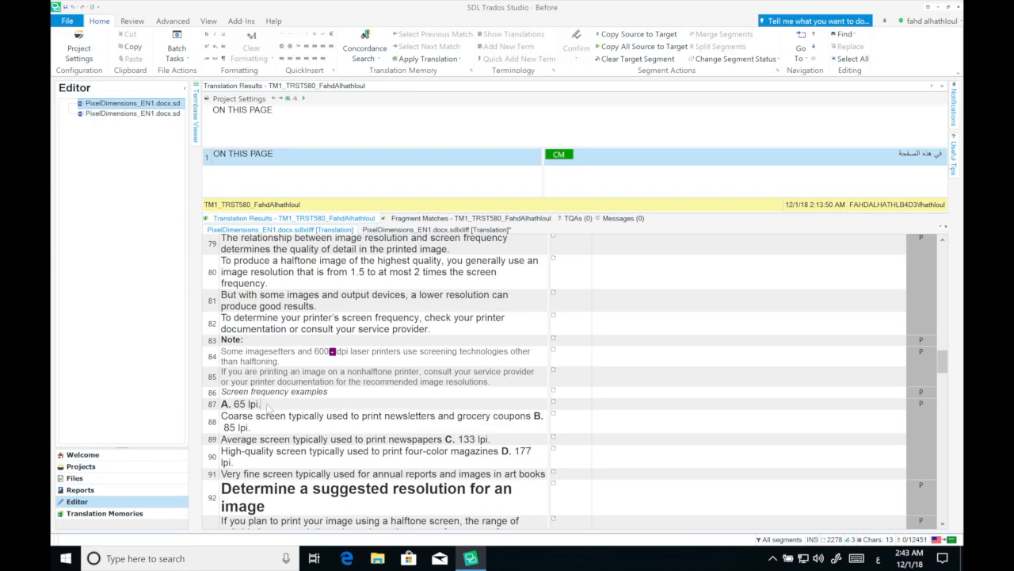
scroll(269, 409, down, 10)
scroll(270, 409, down, 5)
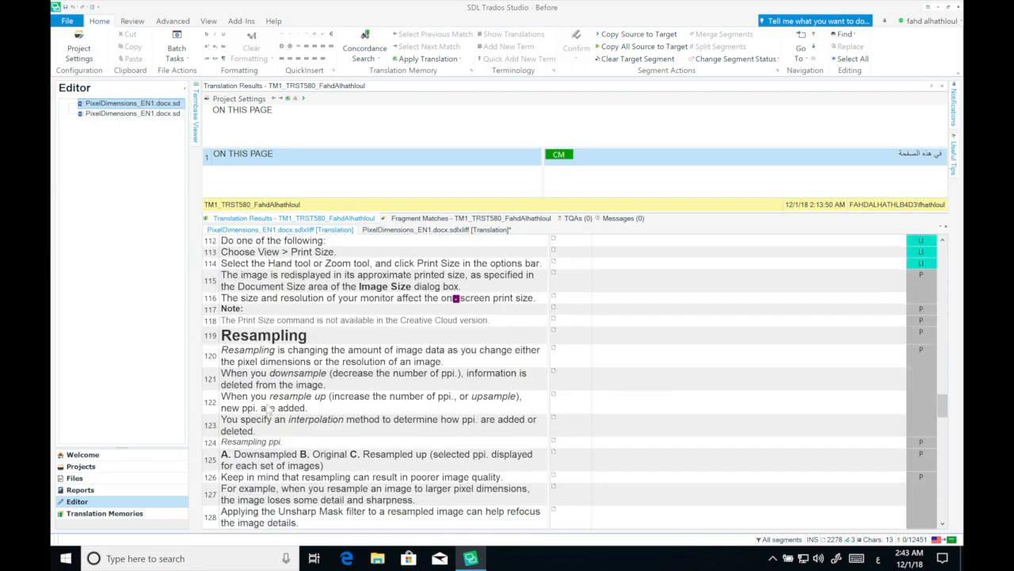
Search the Before file's source text for "Wind" and activate segment 151 to check its translation memory results.
key(ctrl+f)
text(Wind)
key(Return)
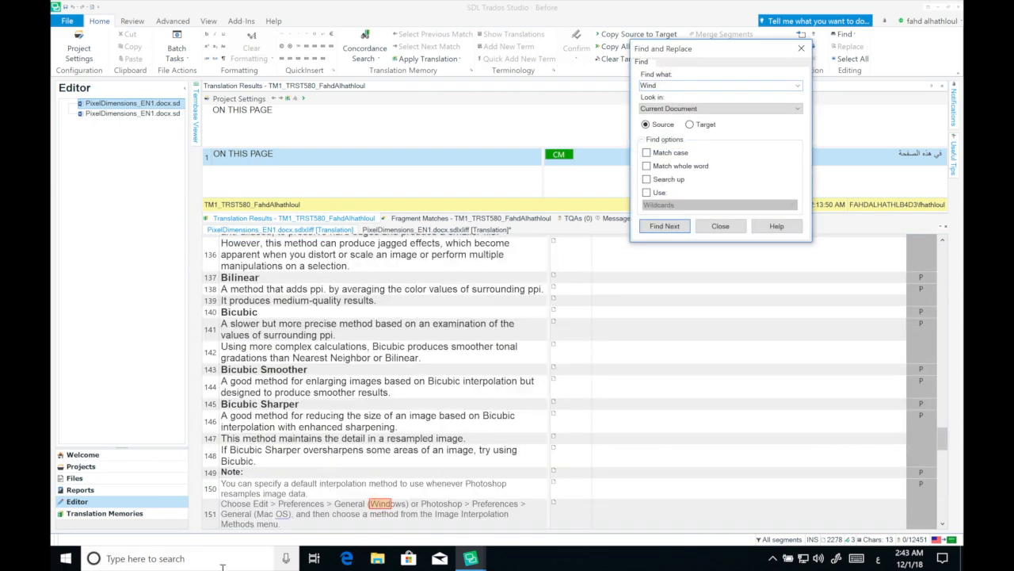
key(Escape)
click(654, 505)
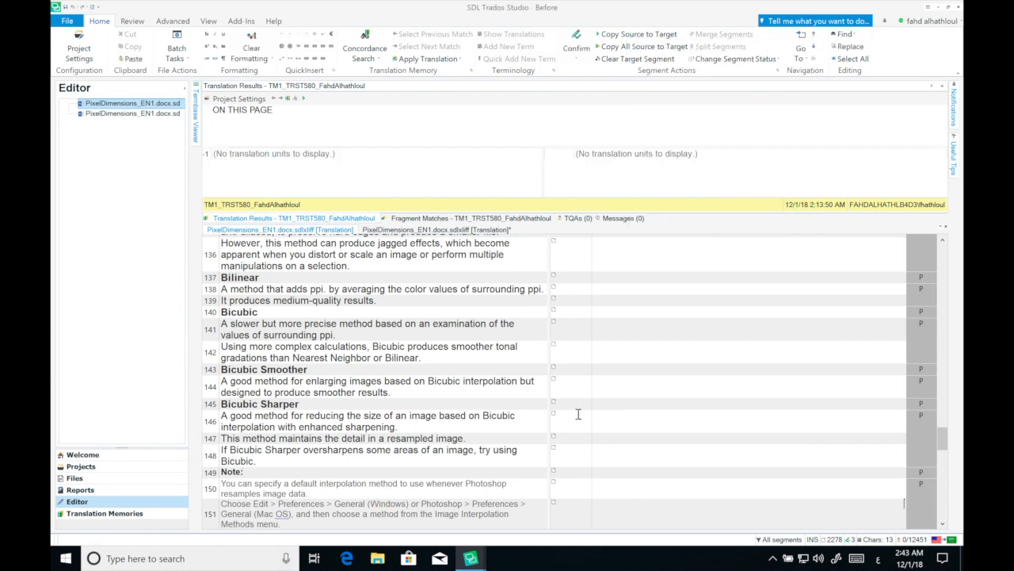
key(super)
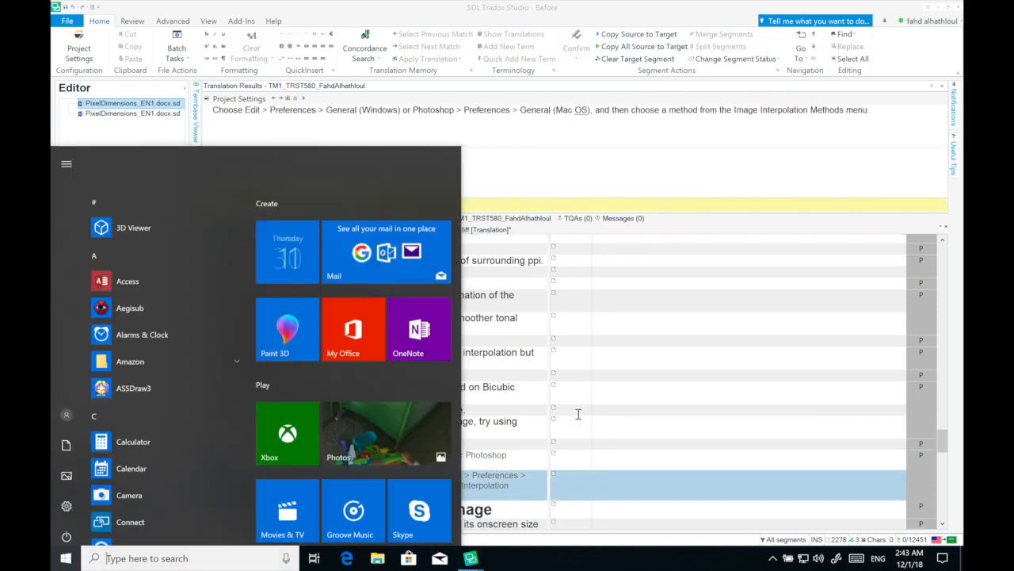
click(615, 424)
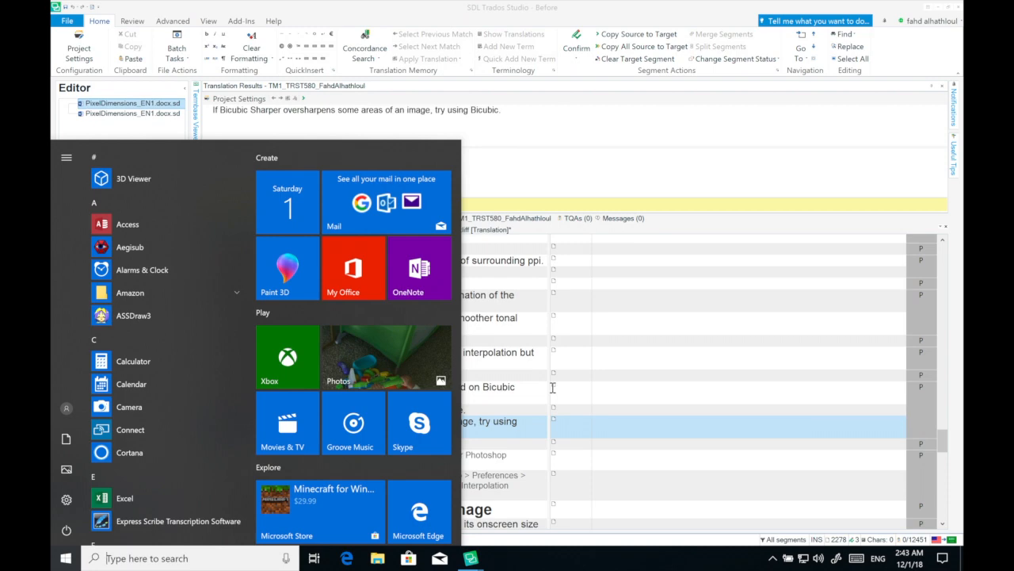
key(super)
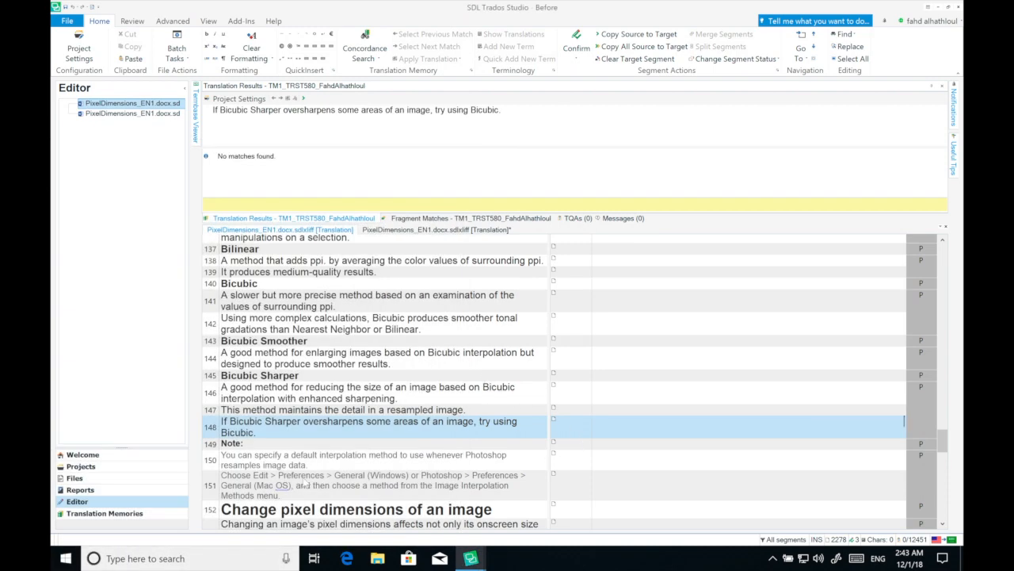
Mark "OS" and "Windows" in segment 151's source text to check whether they are recognized as variables.
double_click(283, 486)
double_click(387, 475)
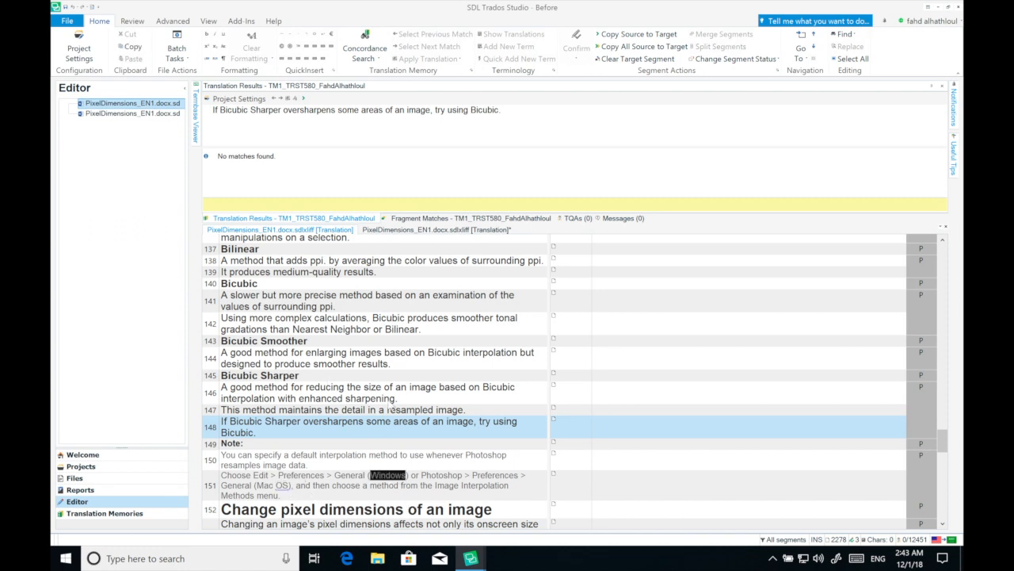